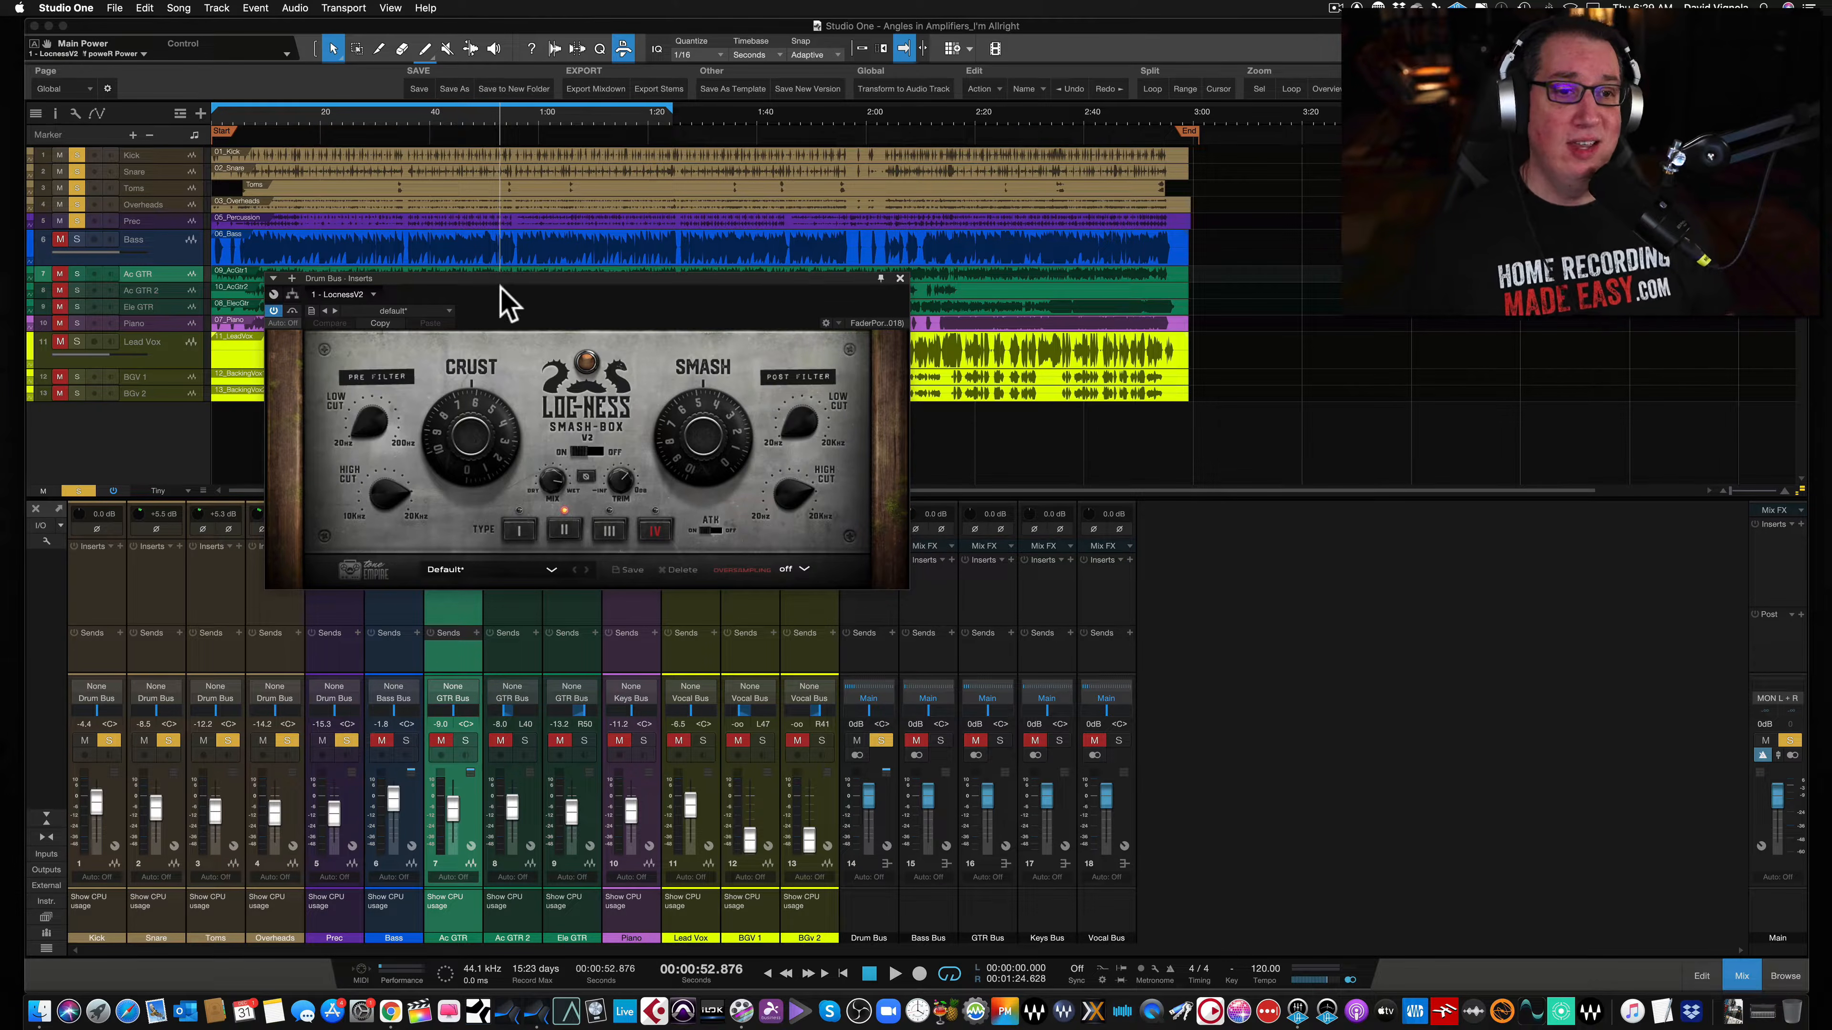
- Examine the Crust section's pre-filter high cut and low cut knobs on the drum bus plugin
drag(505, 281, 503, 282)
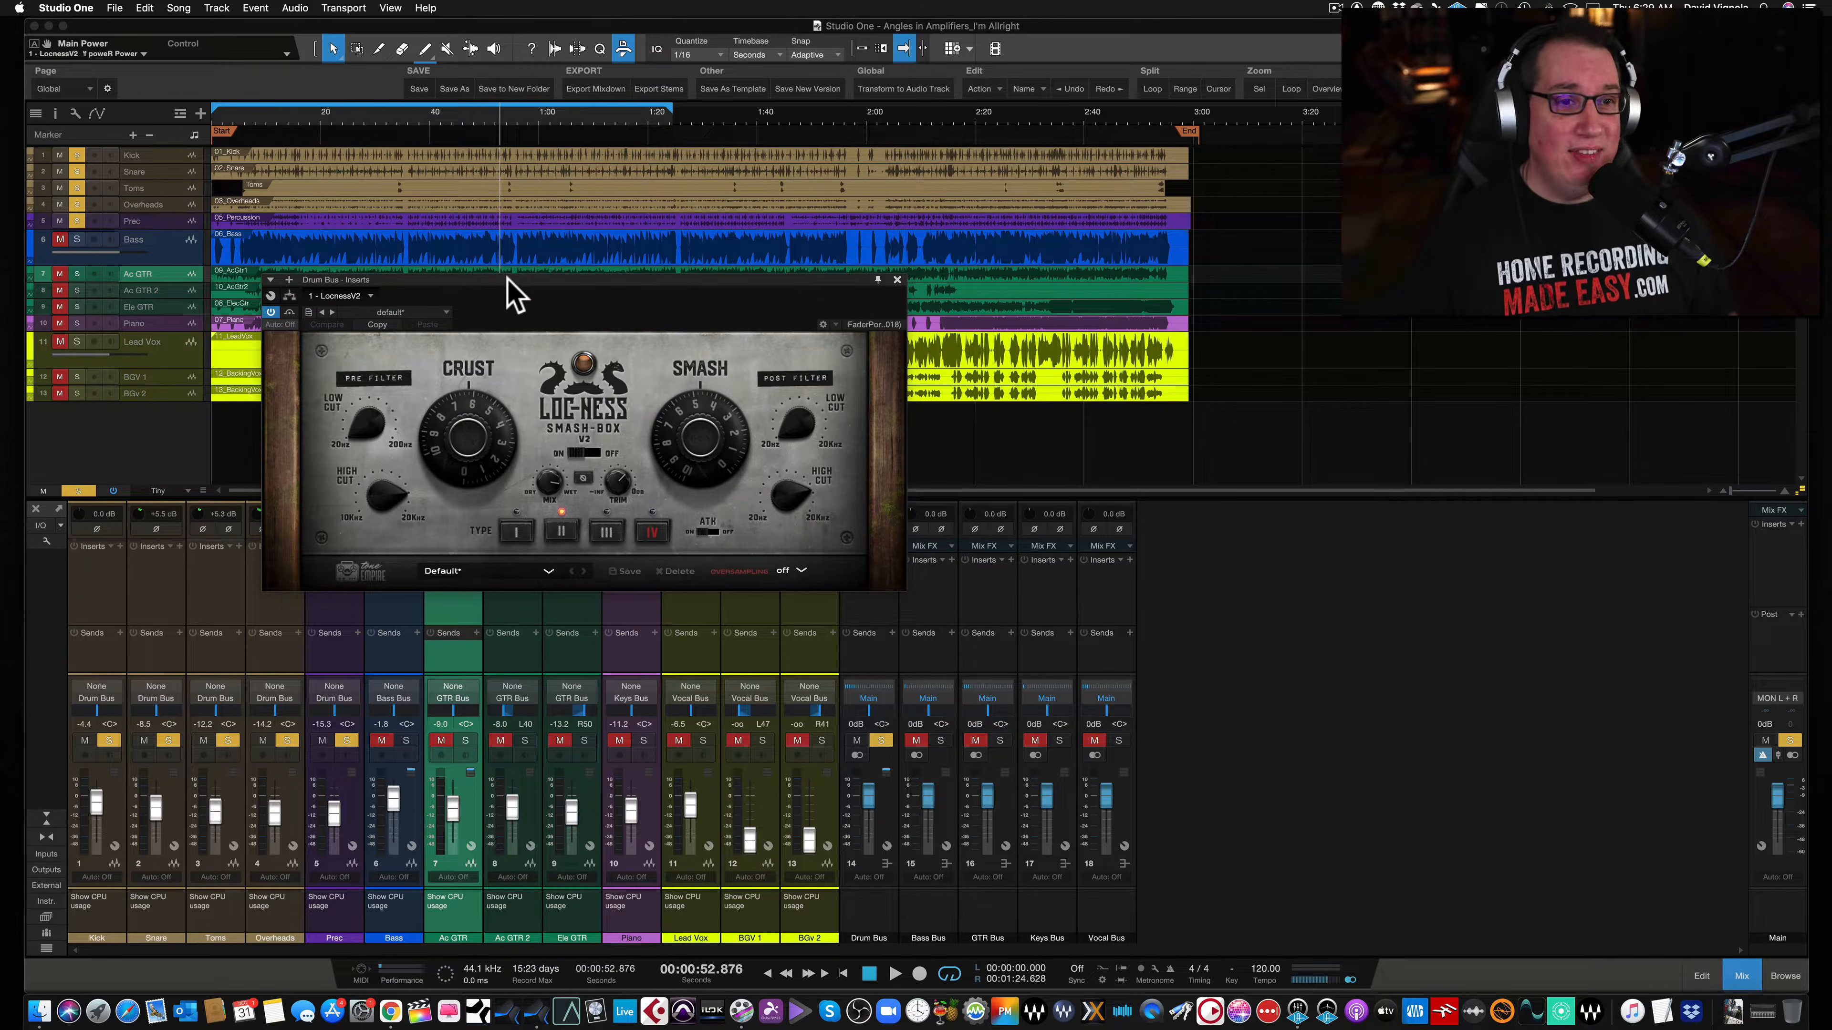
drag(506, 277, 525, 268)
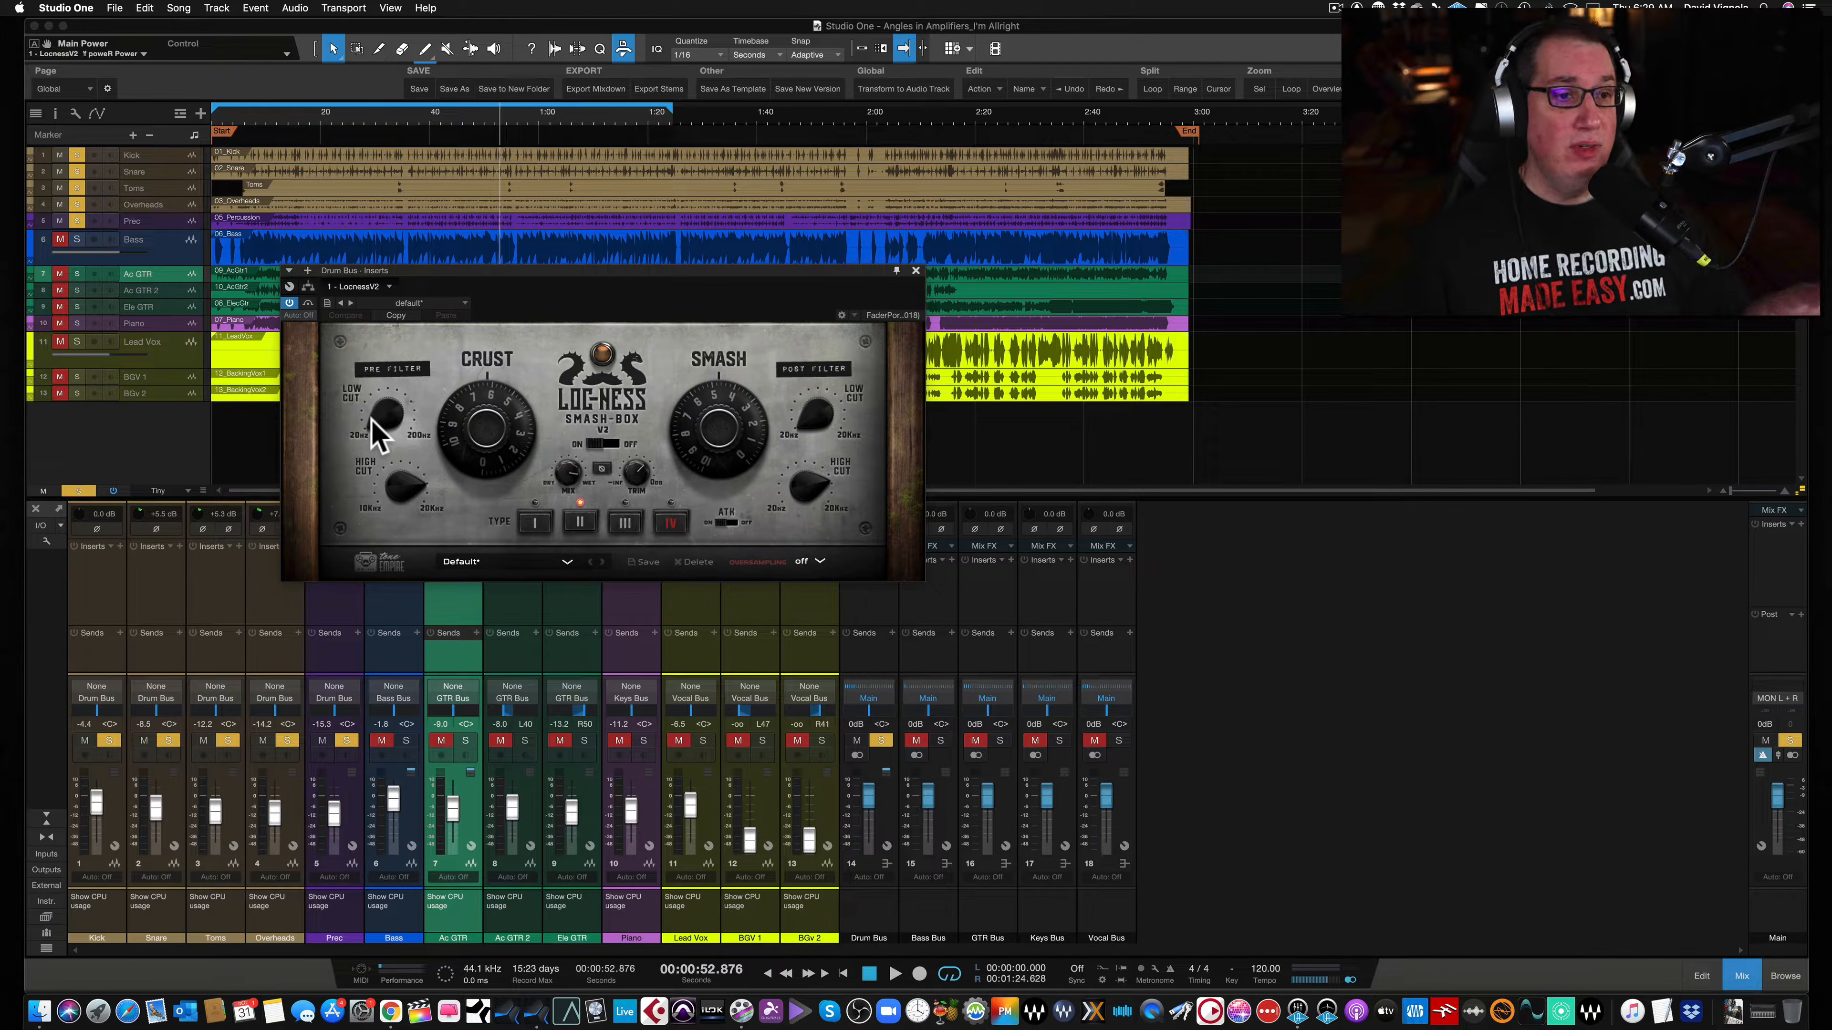
click(404, 491)
drag(401, 476, 402, 448)
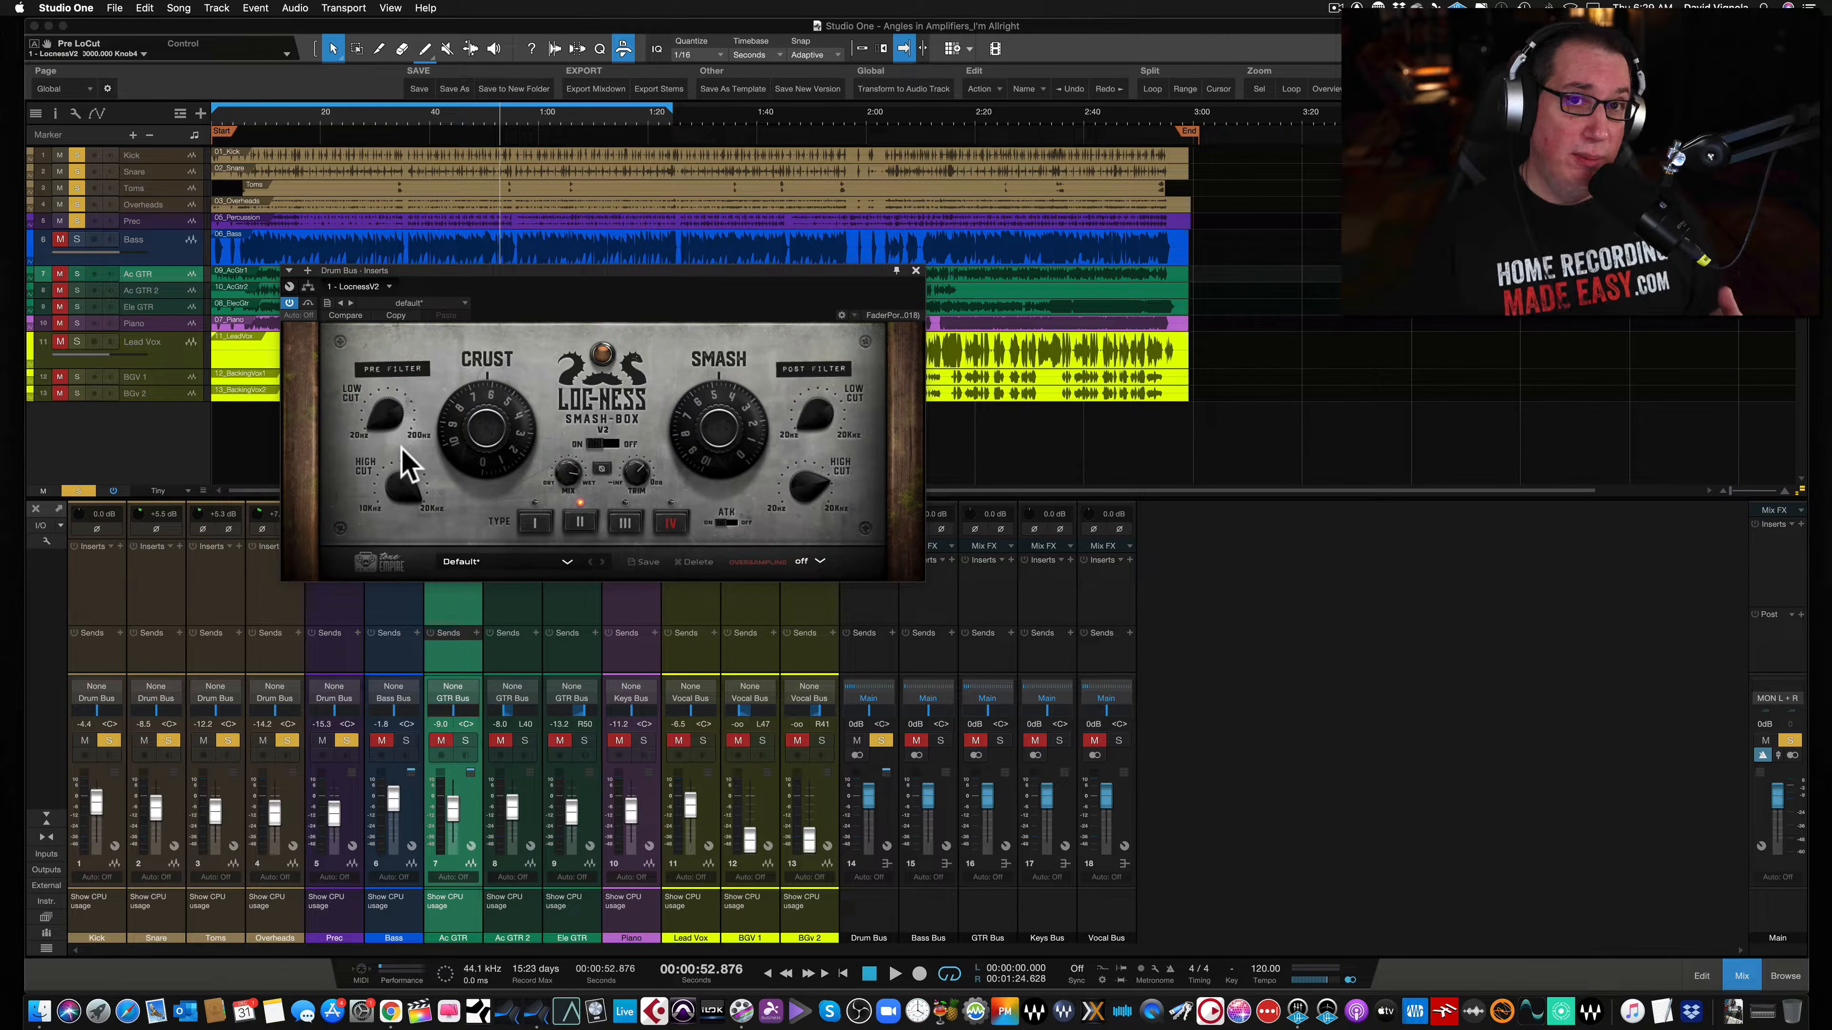
click(374, 417)
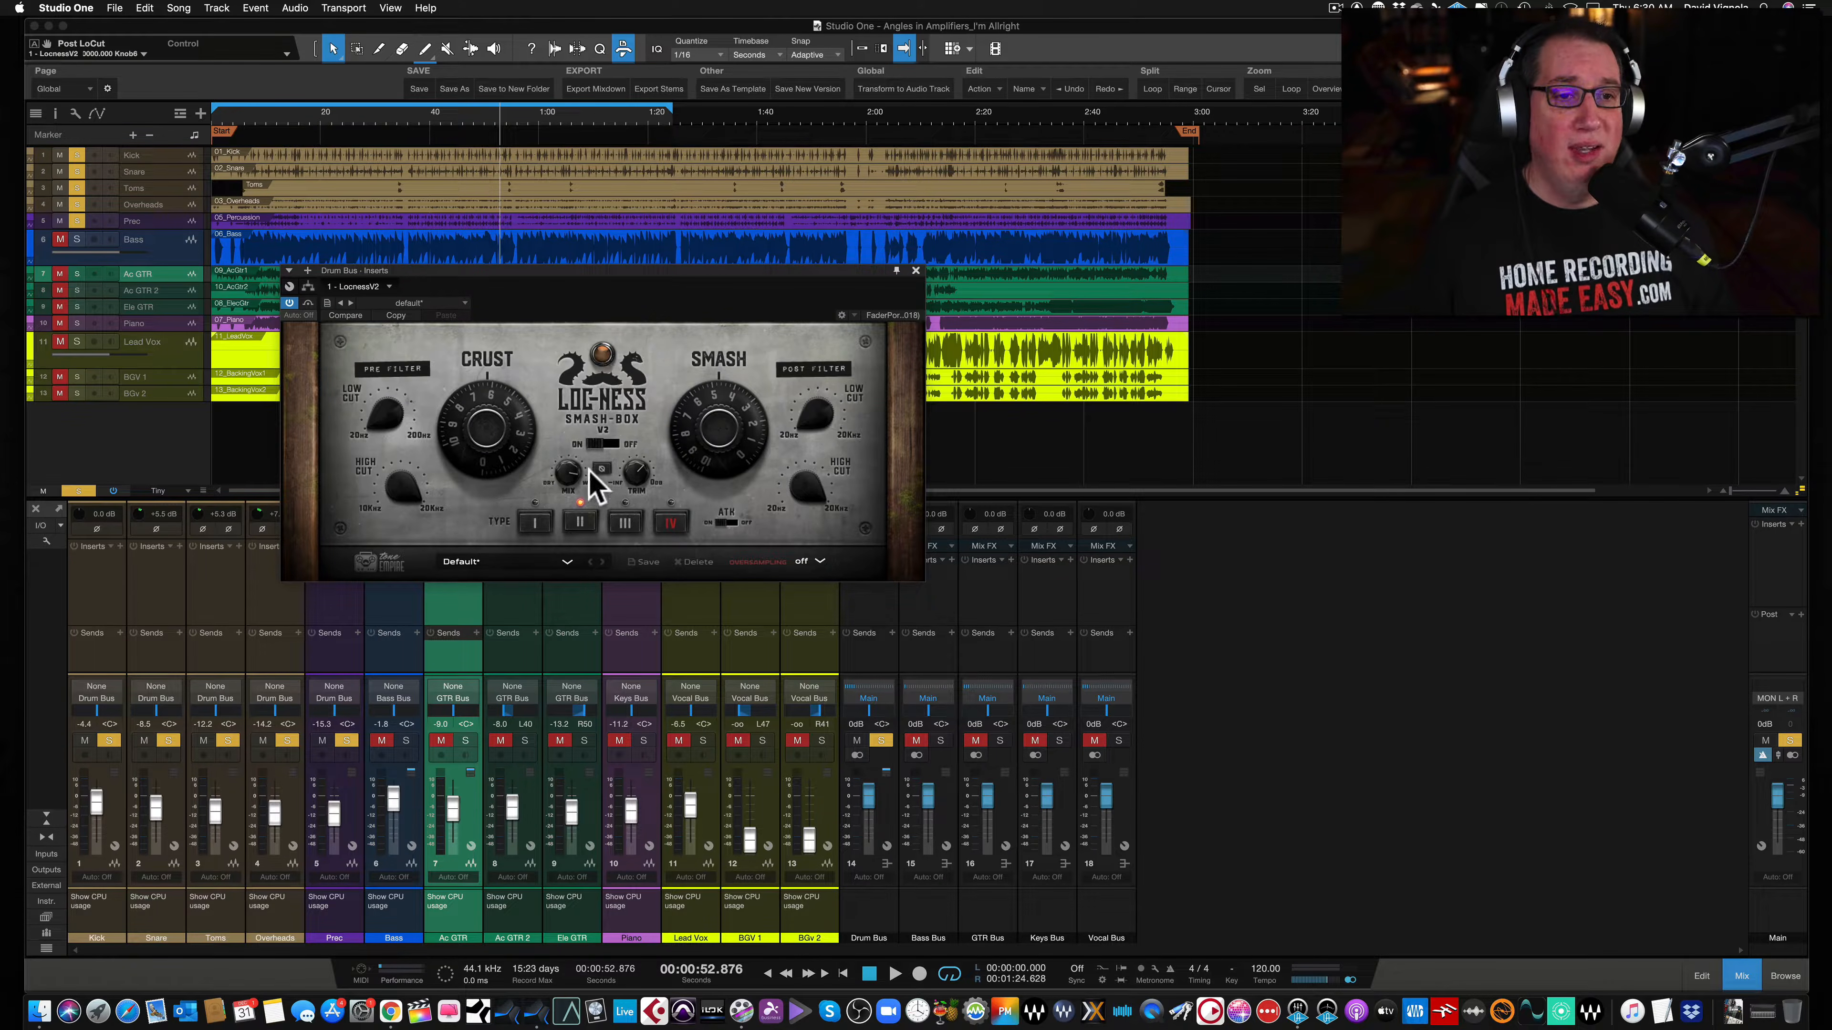
- Toggle the plugin's power switch off and back on, and inspect the Dry/Wet mix knob
click(603, 443)
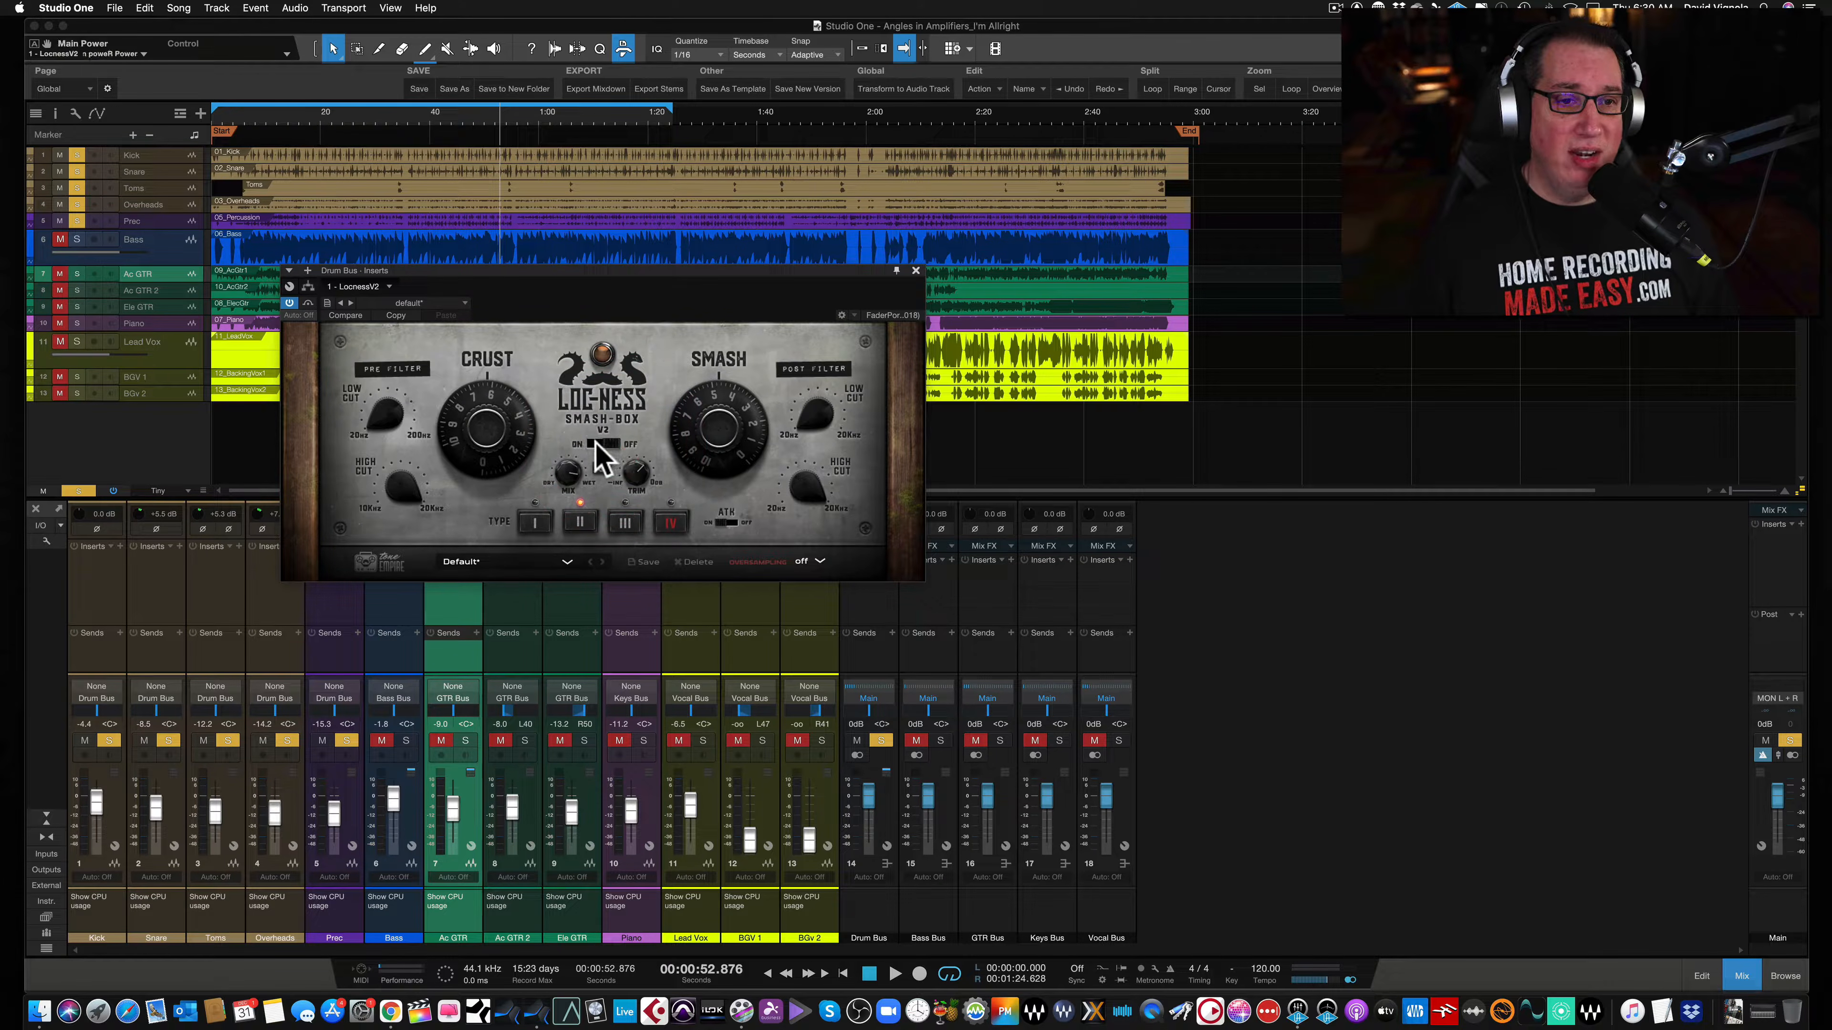
click(596, 443)
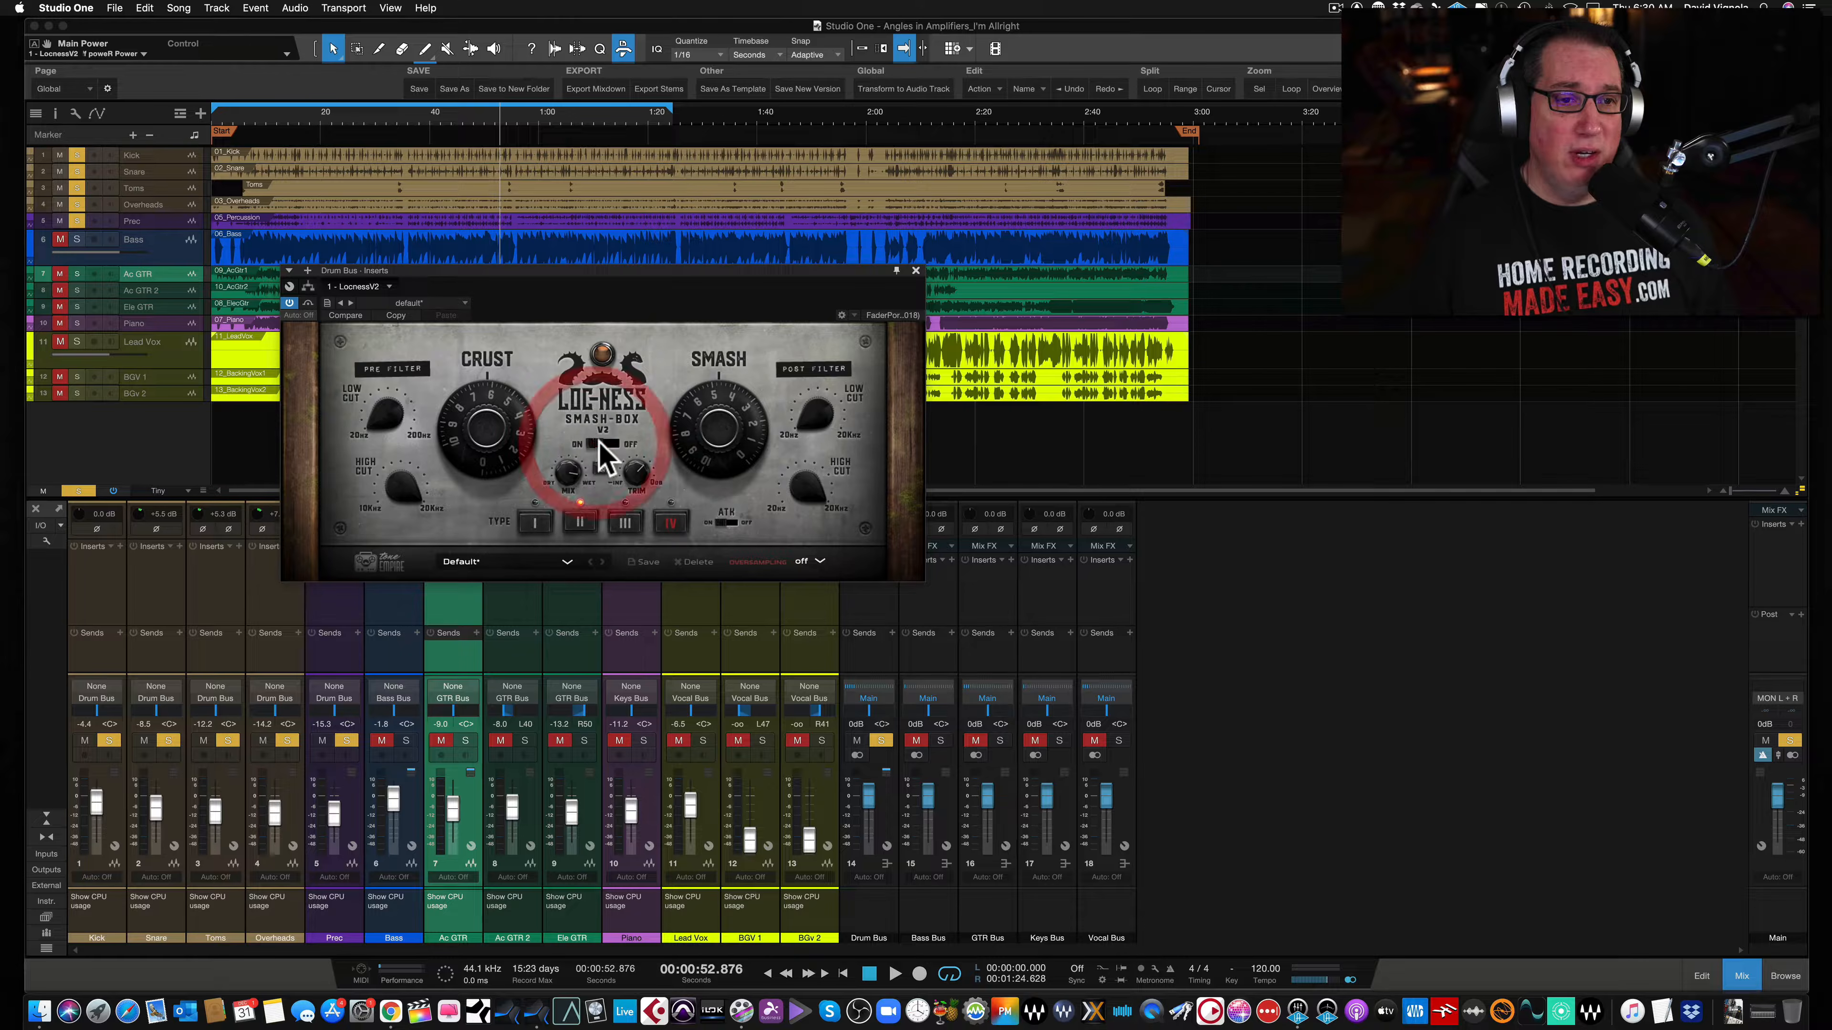
click(568, 473)
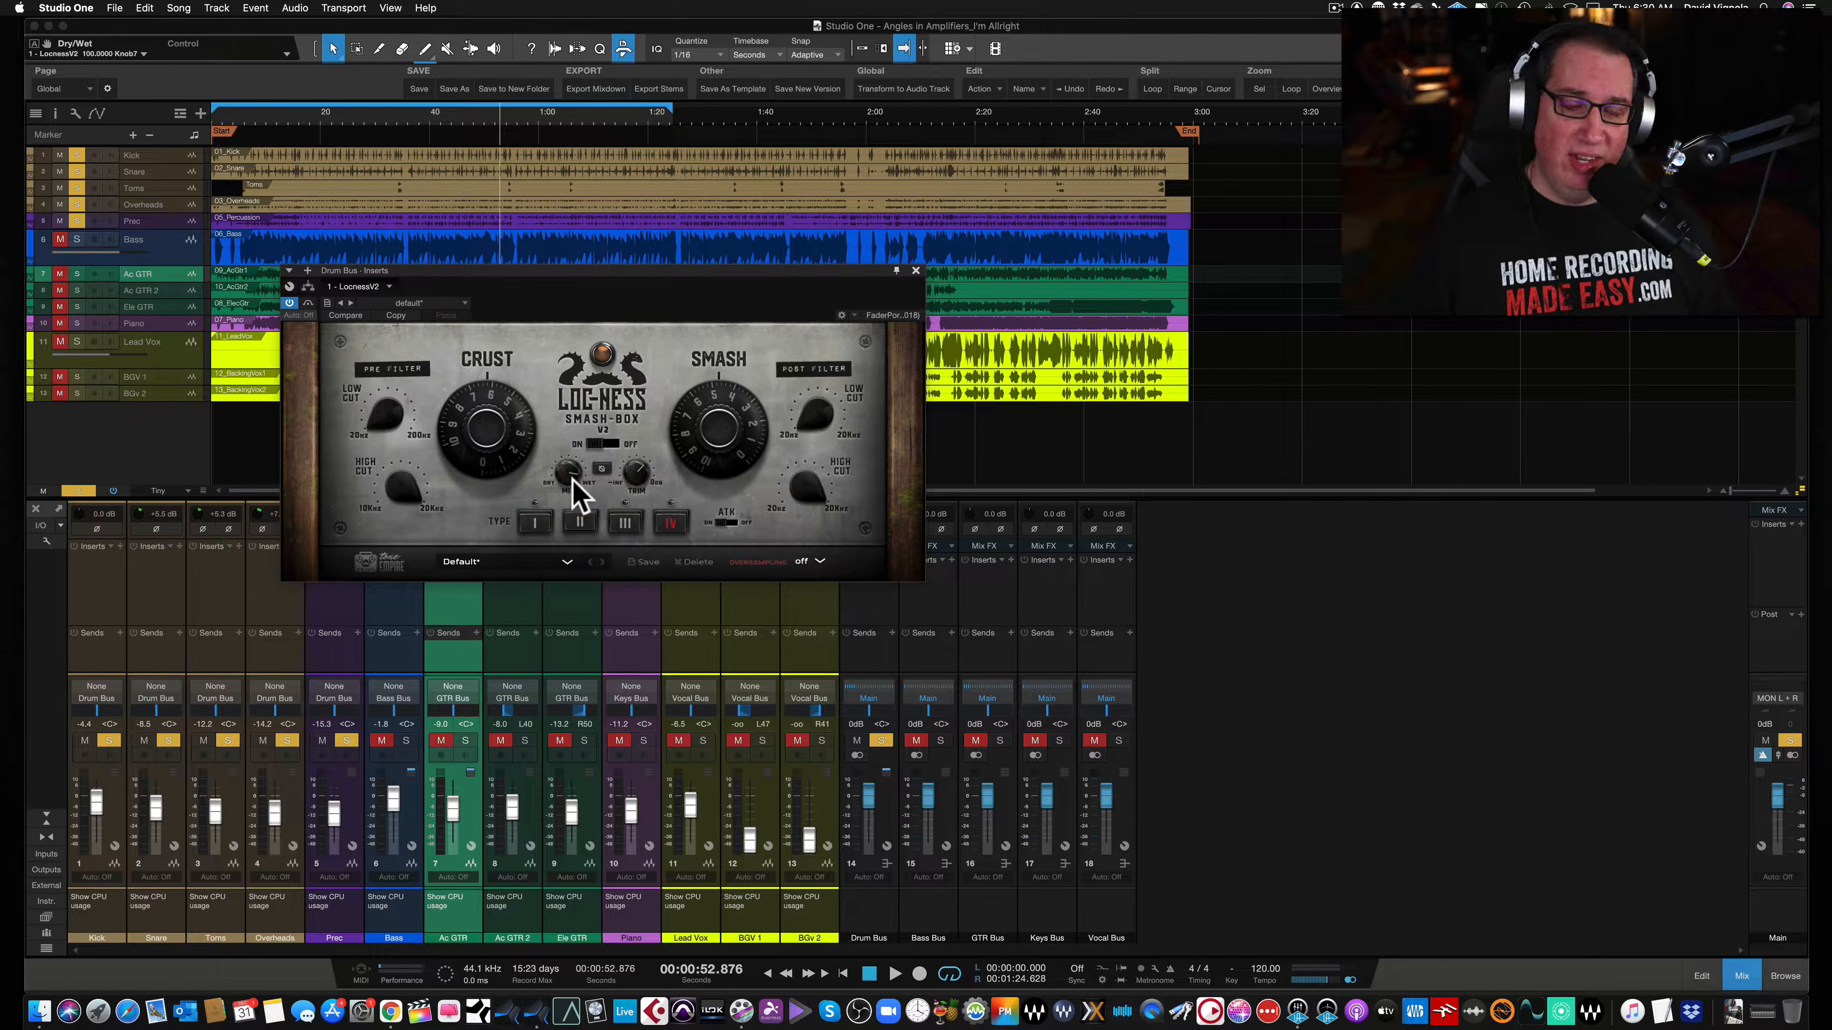
click(602, 470)
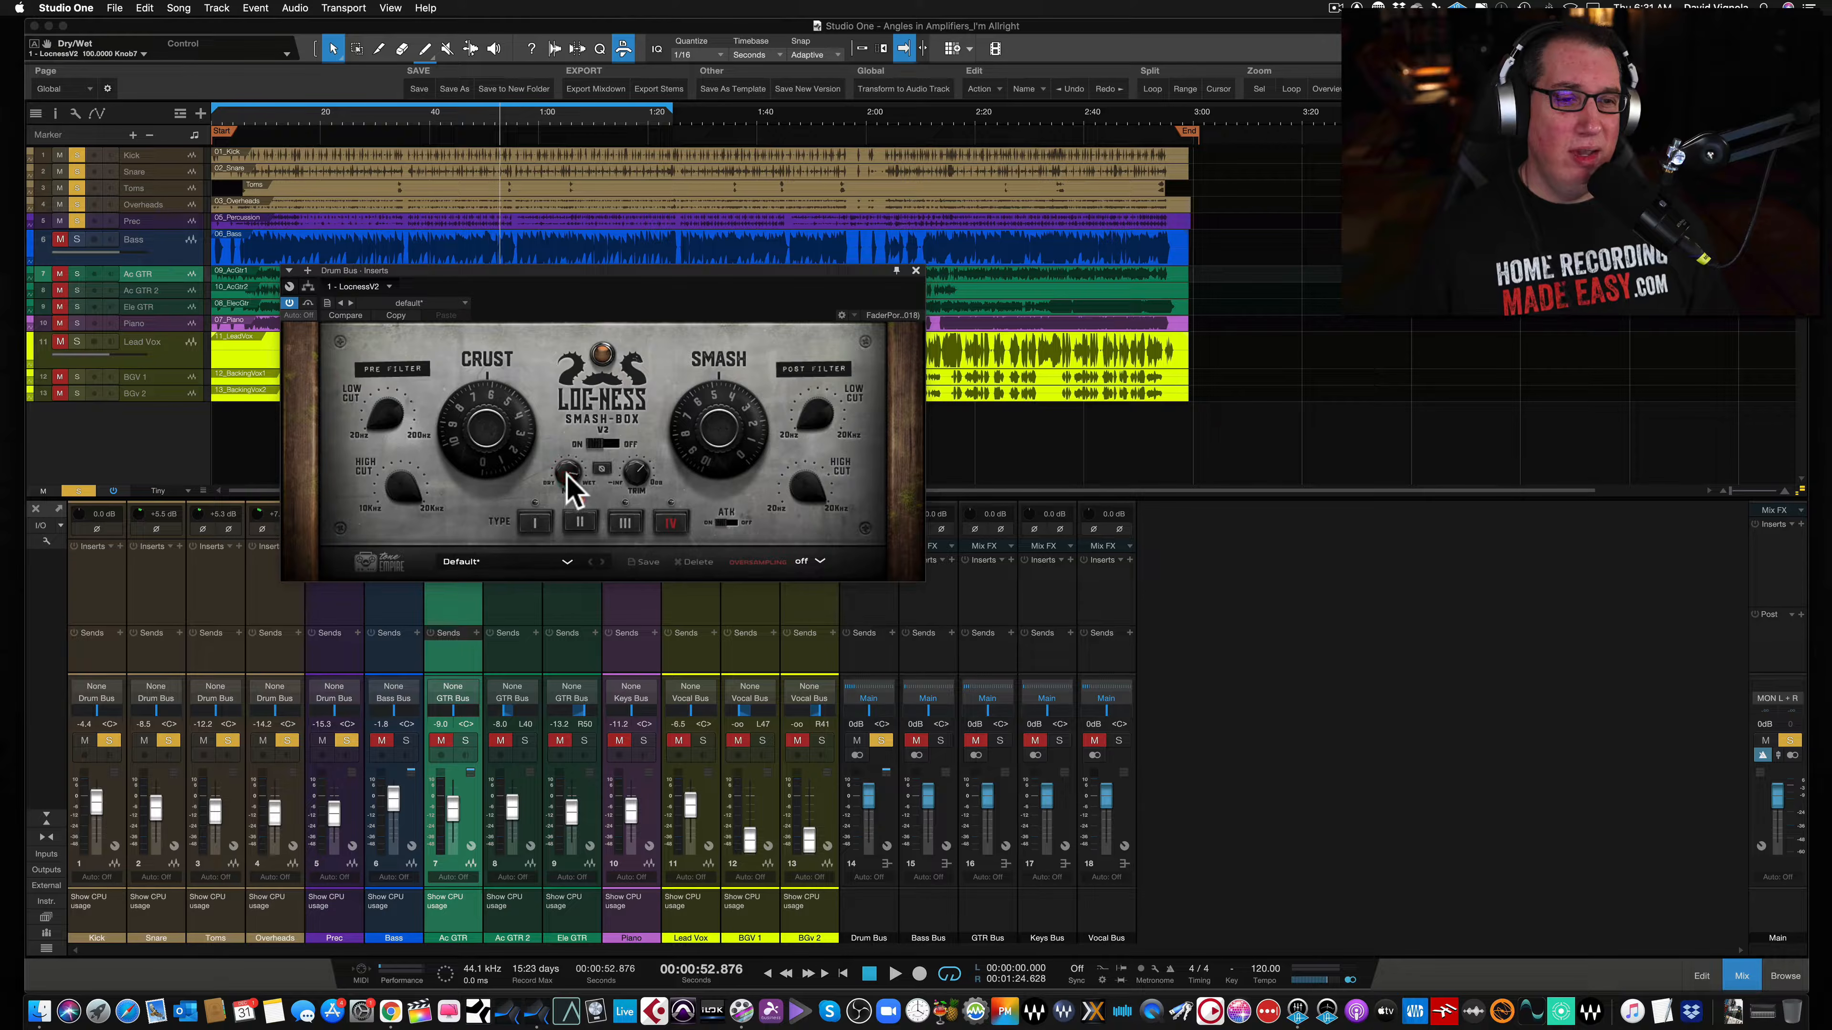
drag(624, 269, 625, 253)
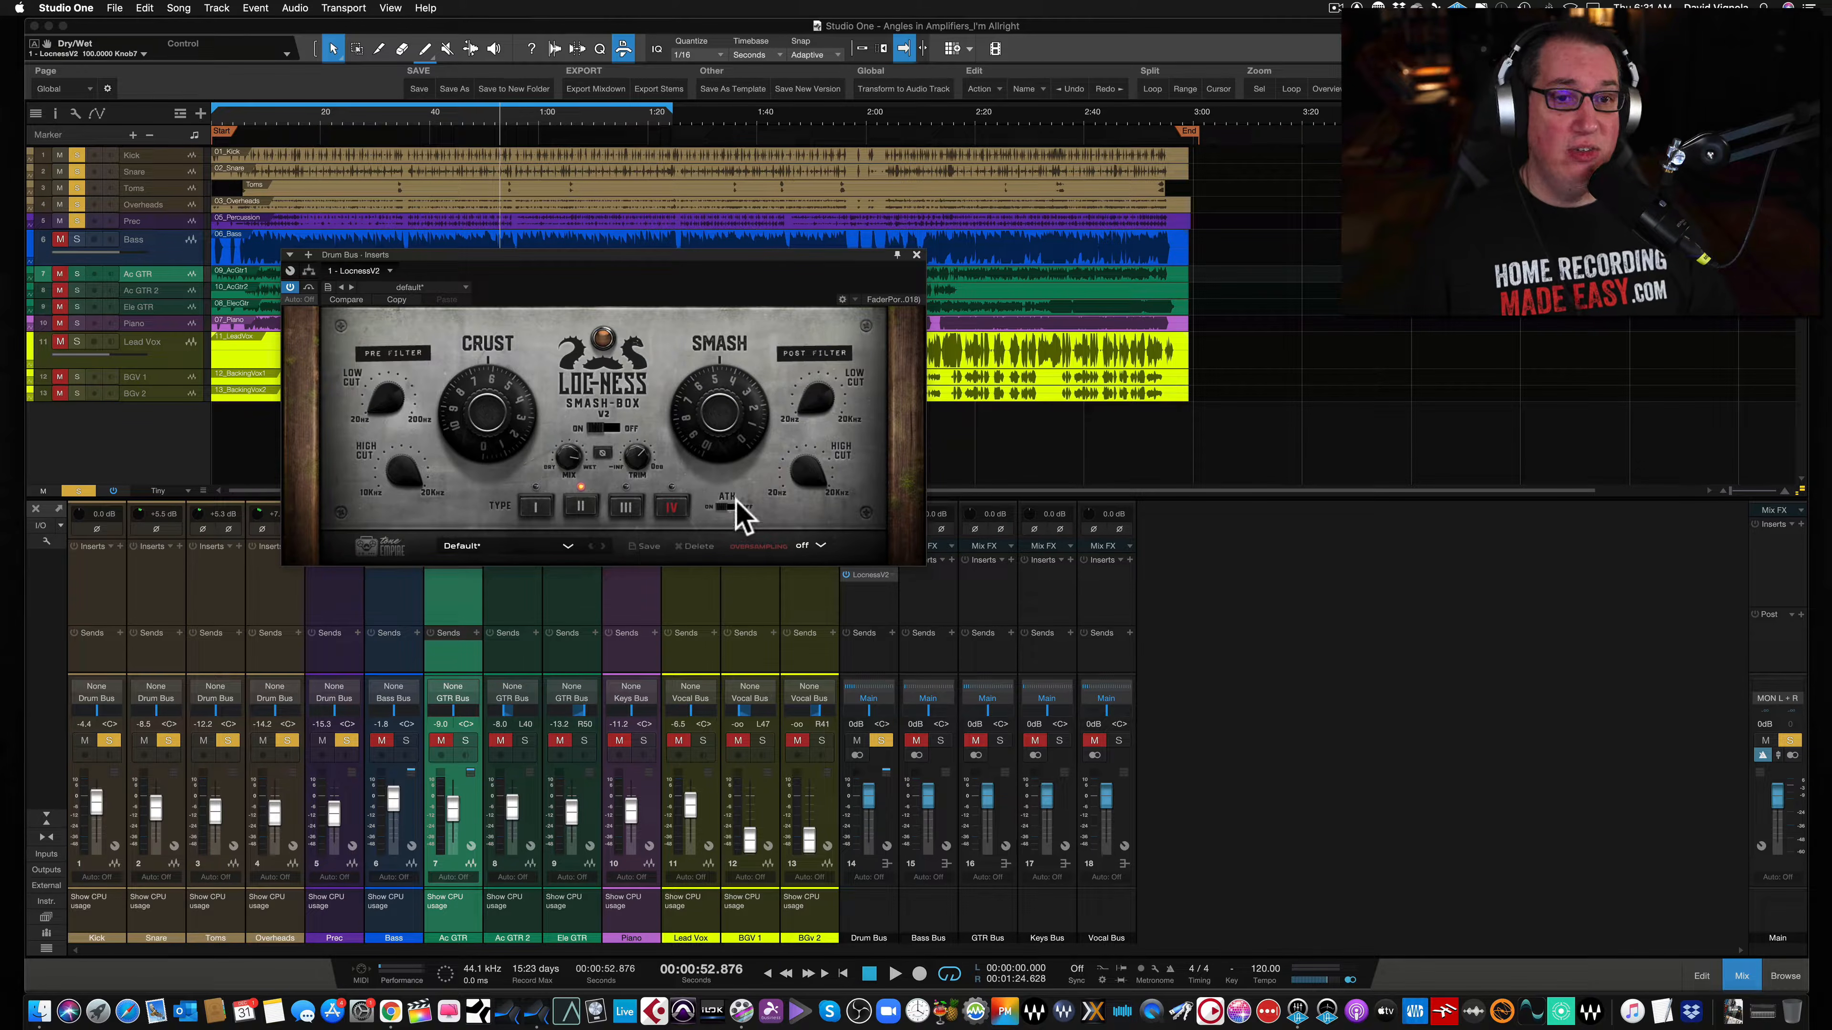
click(924, 558)
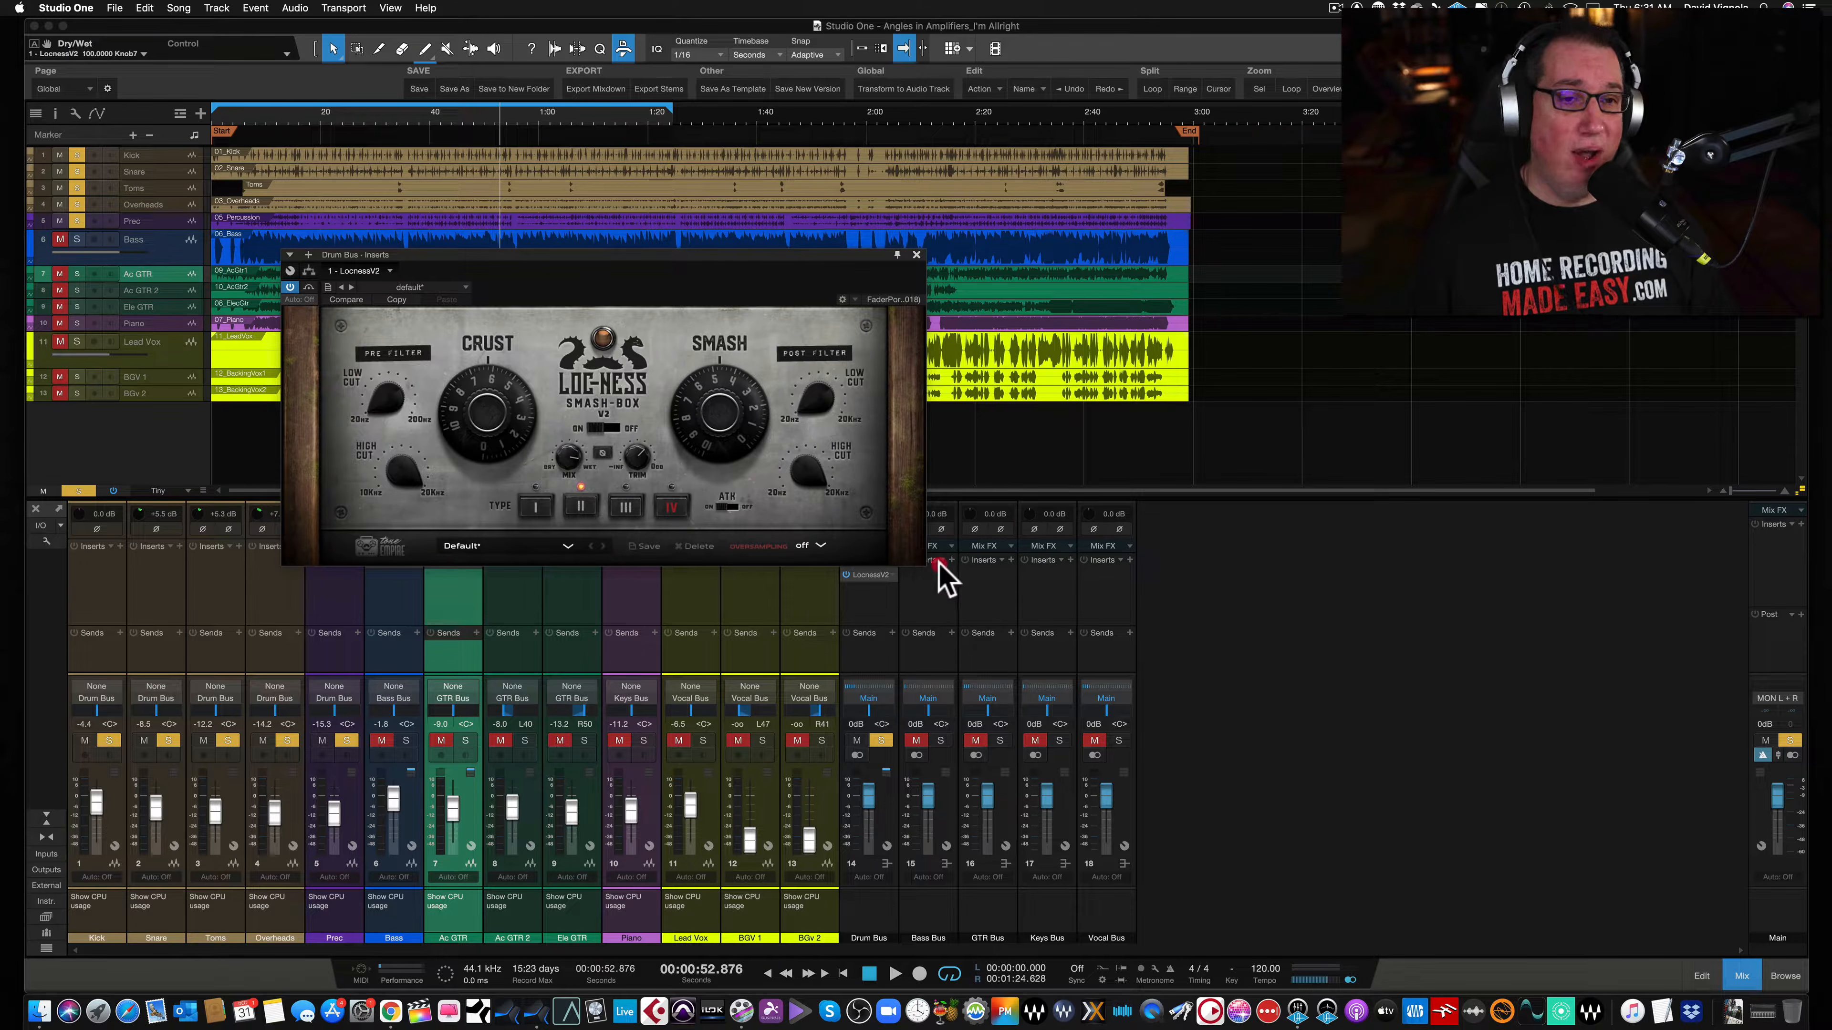
drag(625, 254, 628, 273)
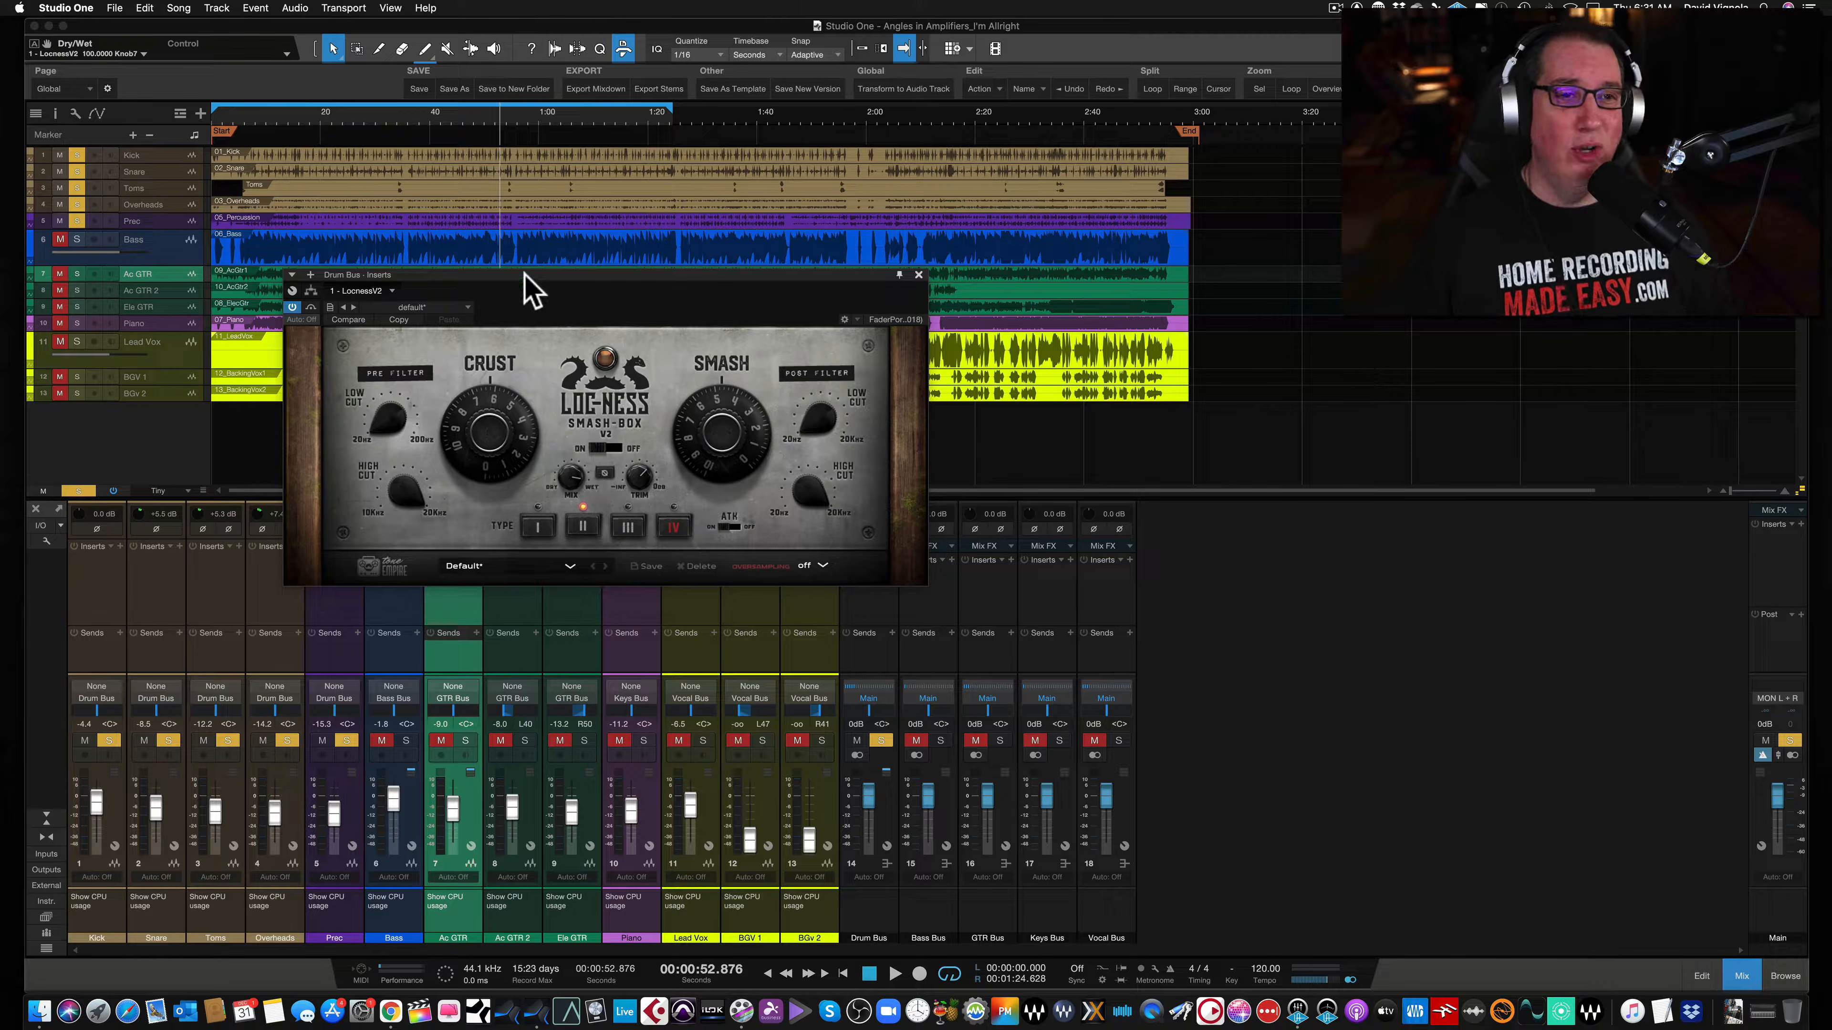
drag(524, 276, 524, 260)
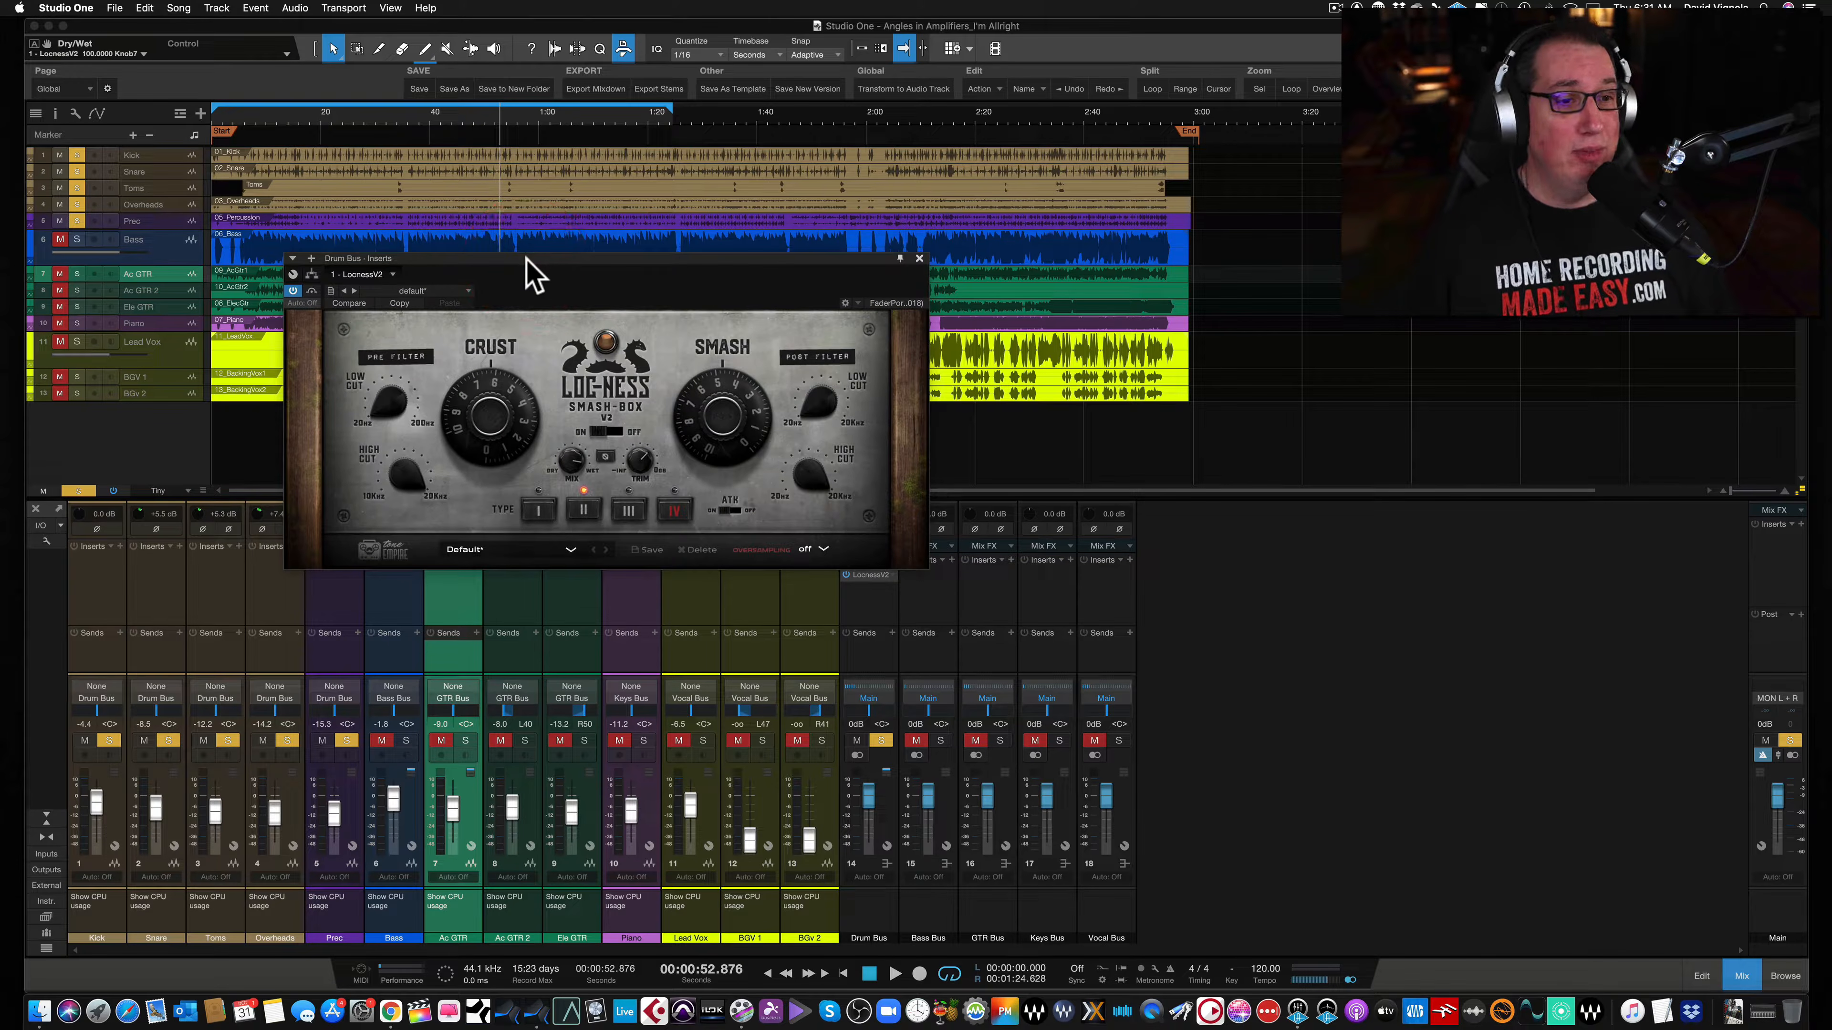
- Try saturation types I and II, then toggle the ATK attack switch on and off several times
click(542, 509)
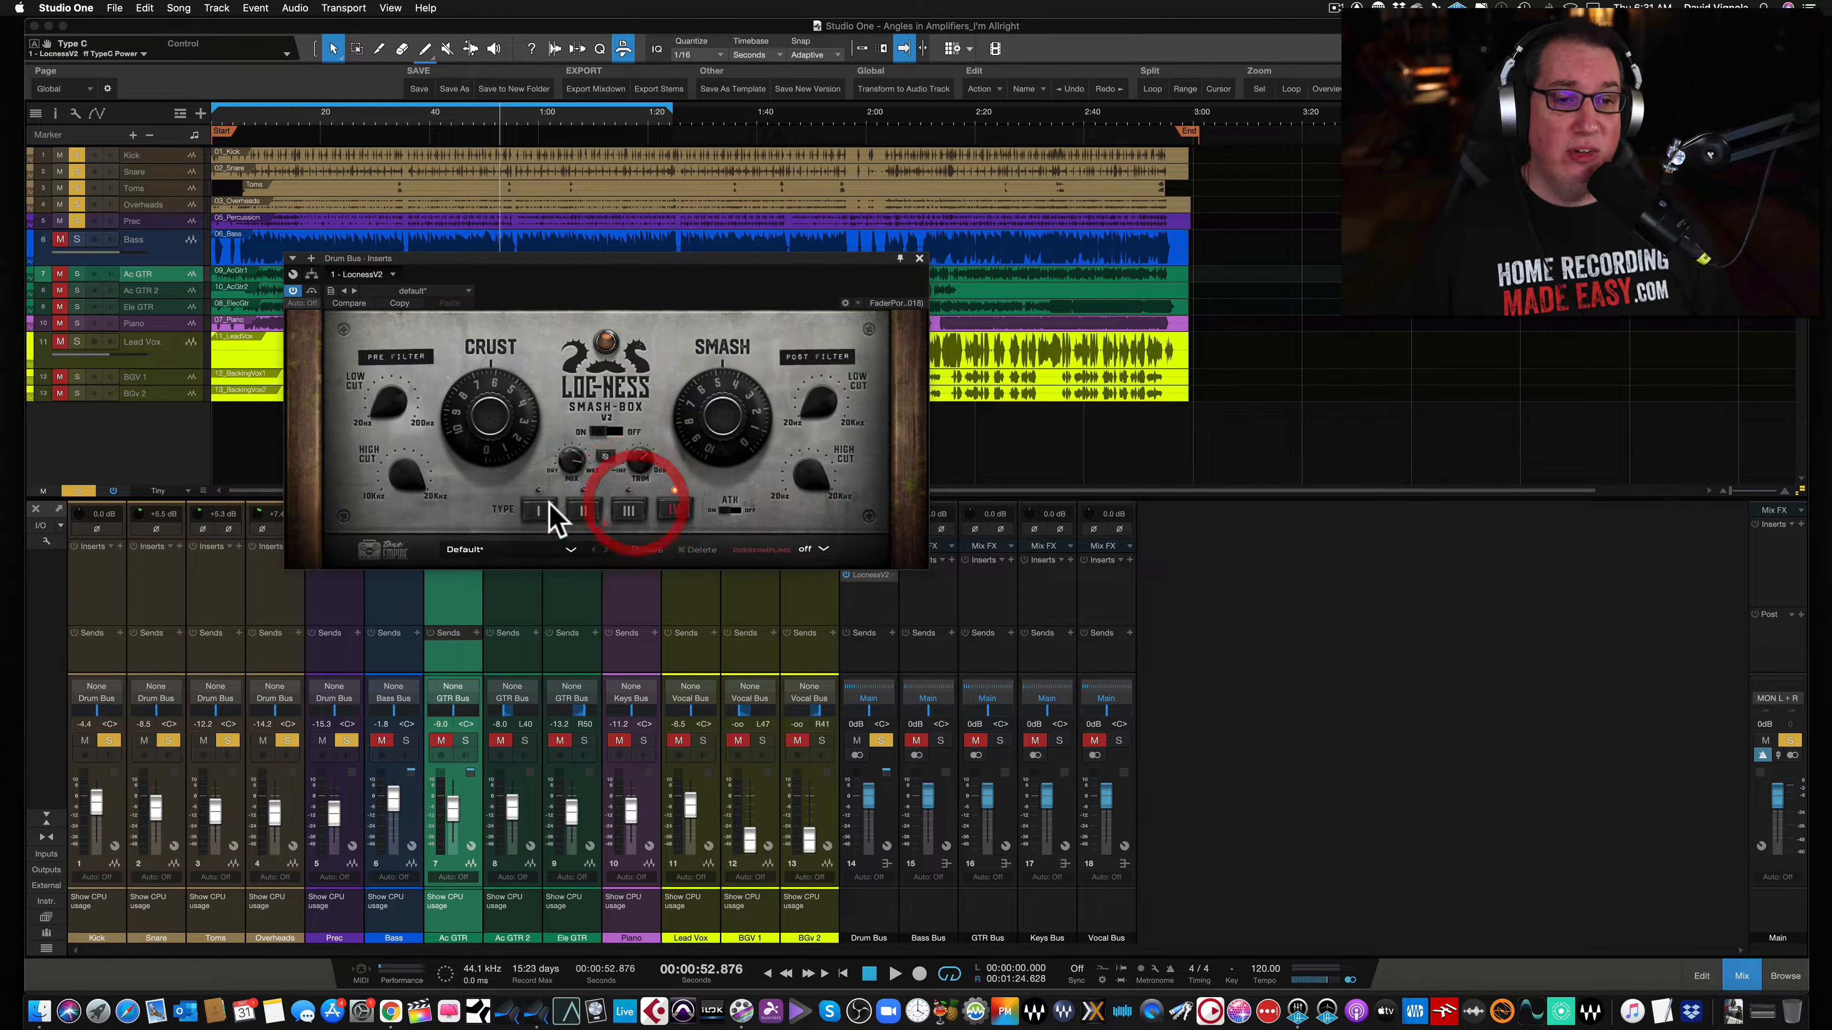
click(584, 511)
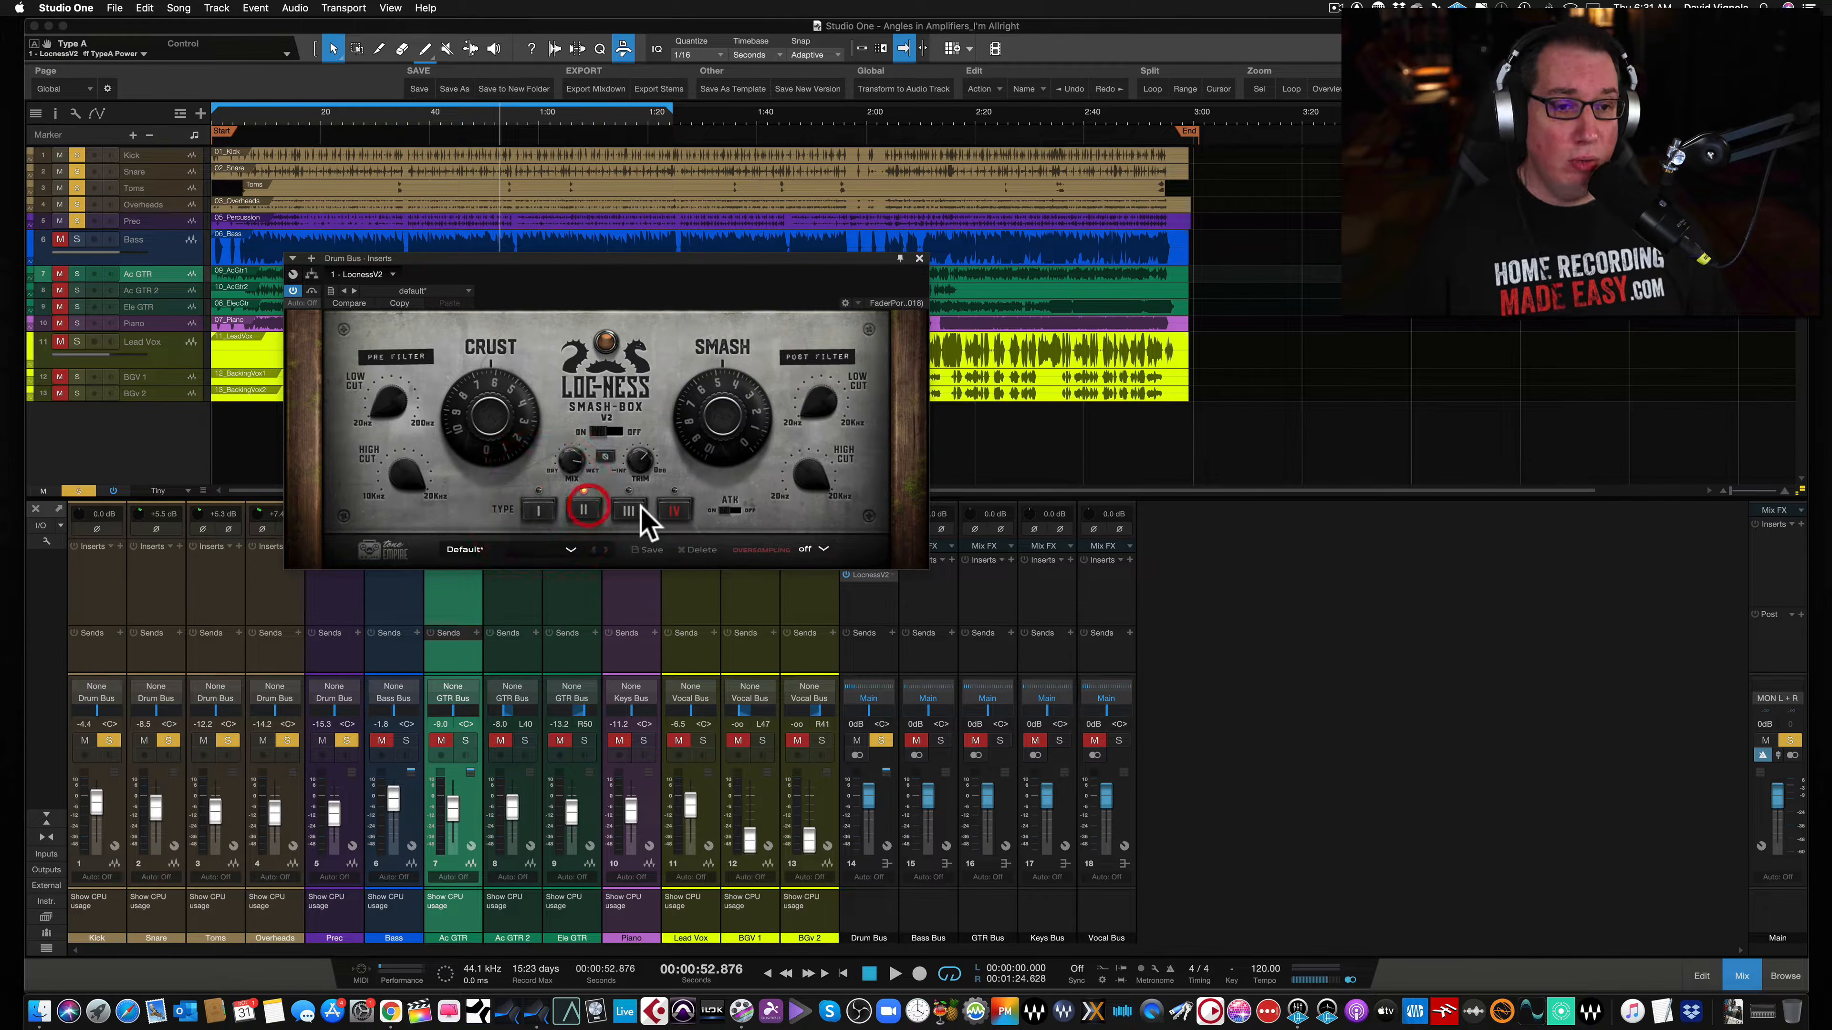
click(731, 510)
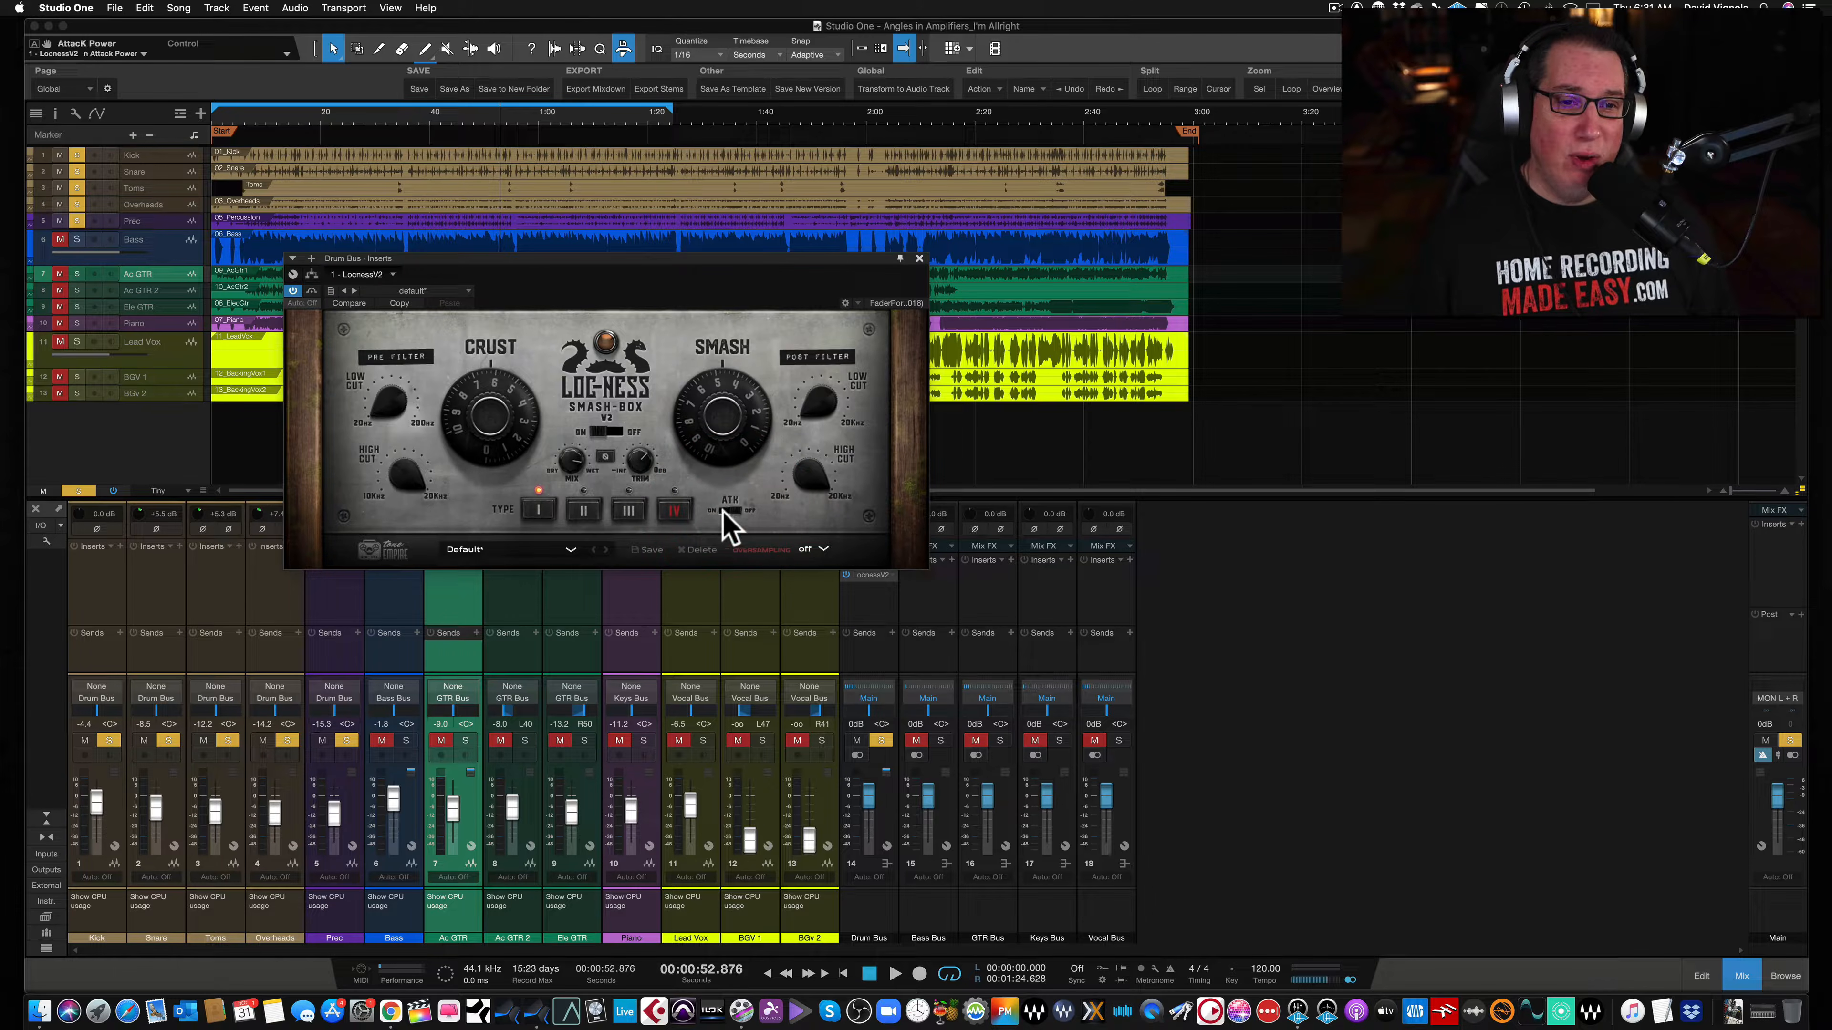
click(728, 511)
click(731, 510)
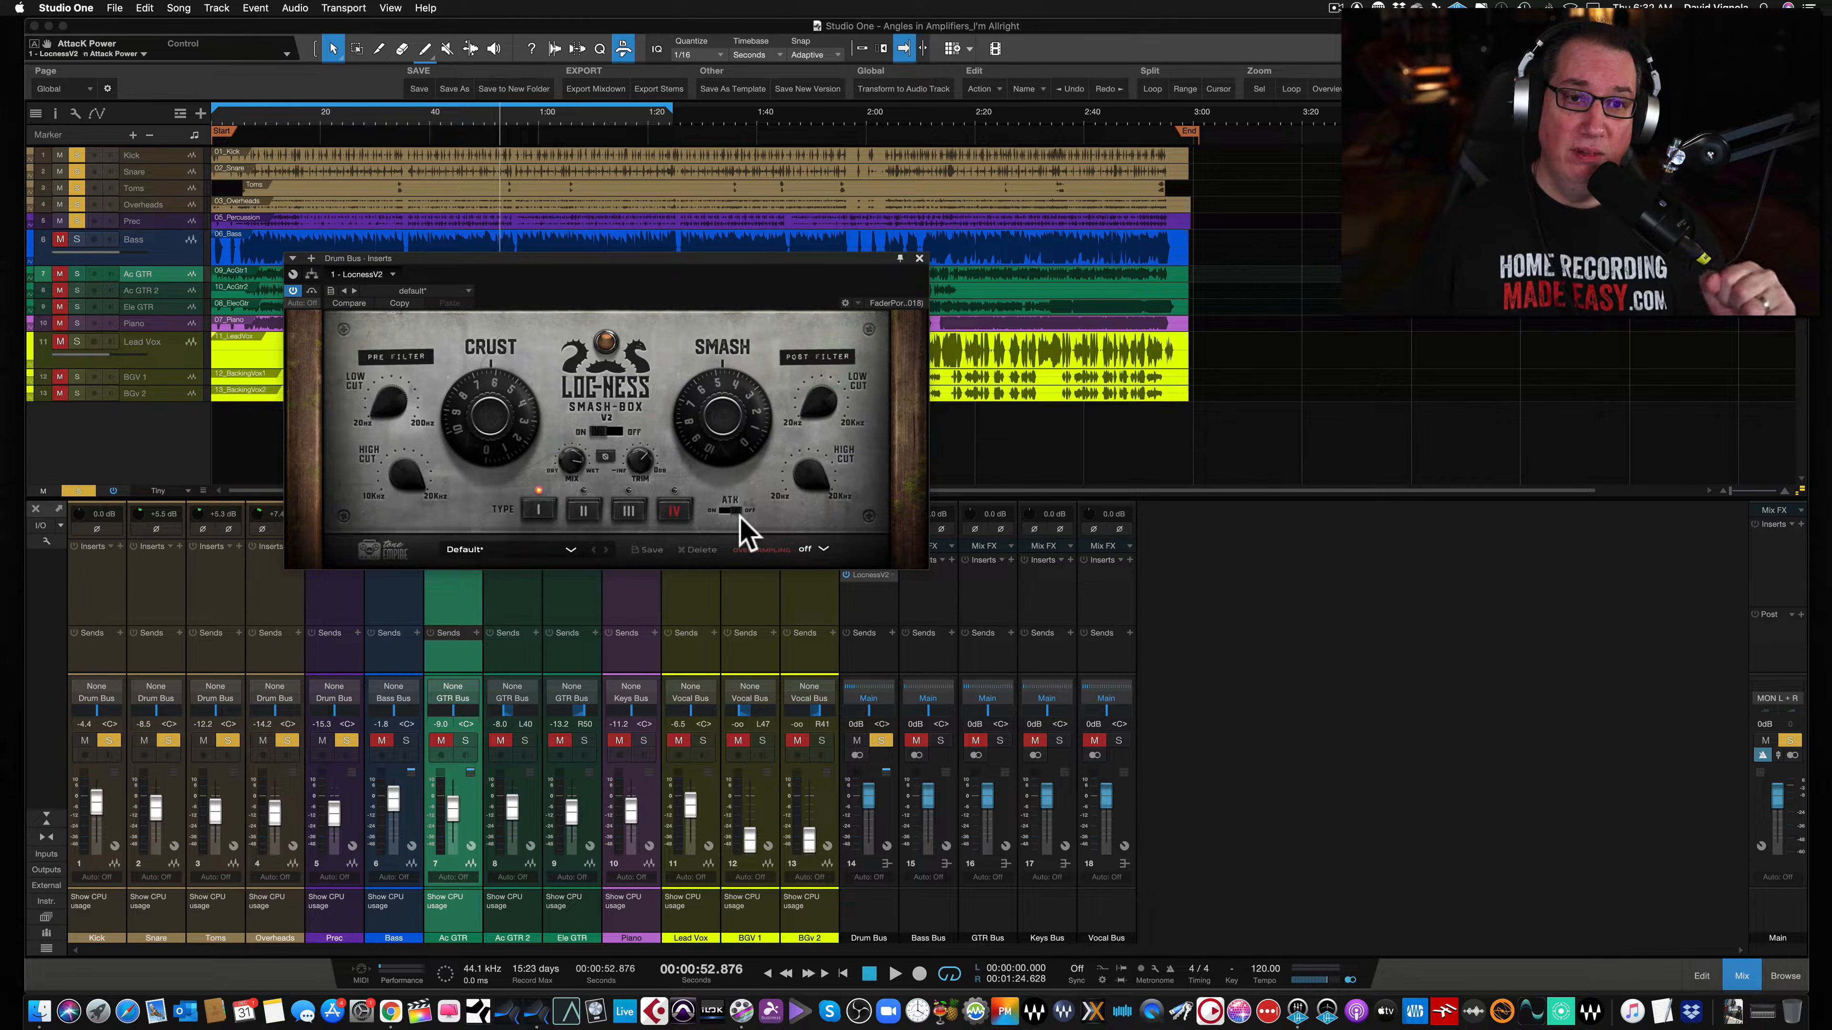
click(723, 511)
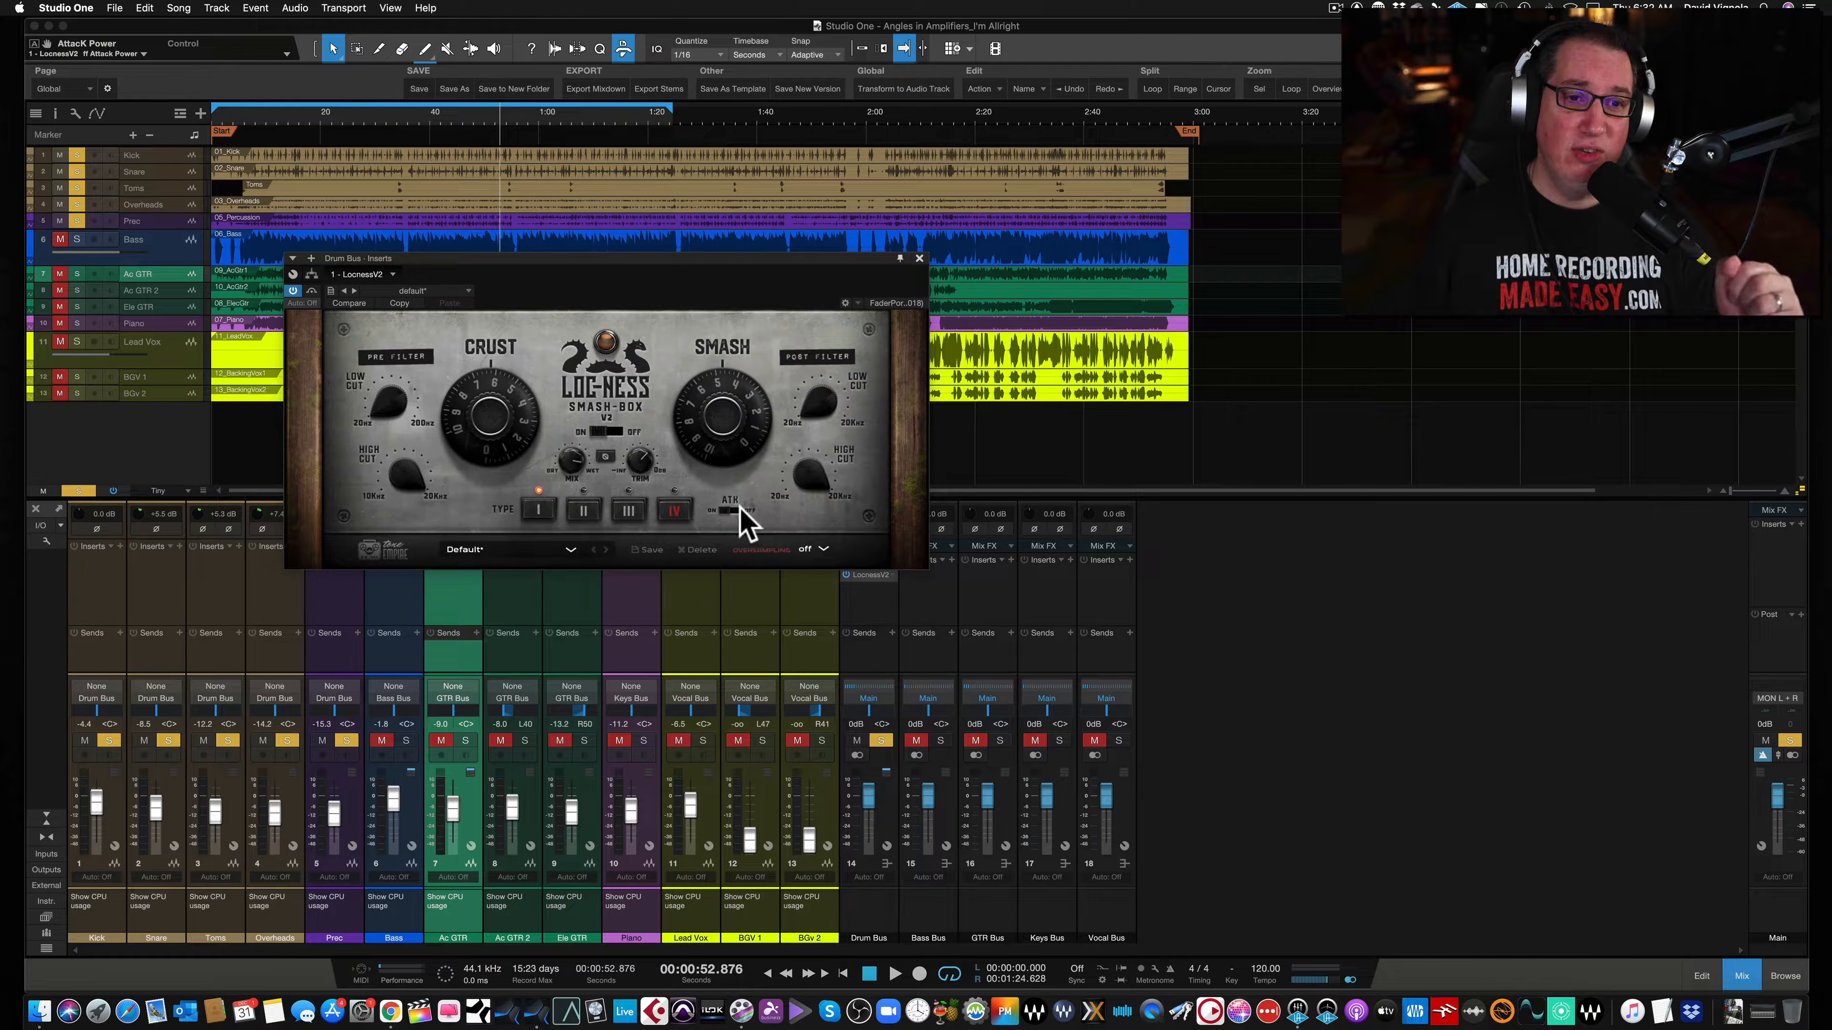
click(734, 511)
click(730, 511)
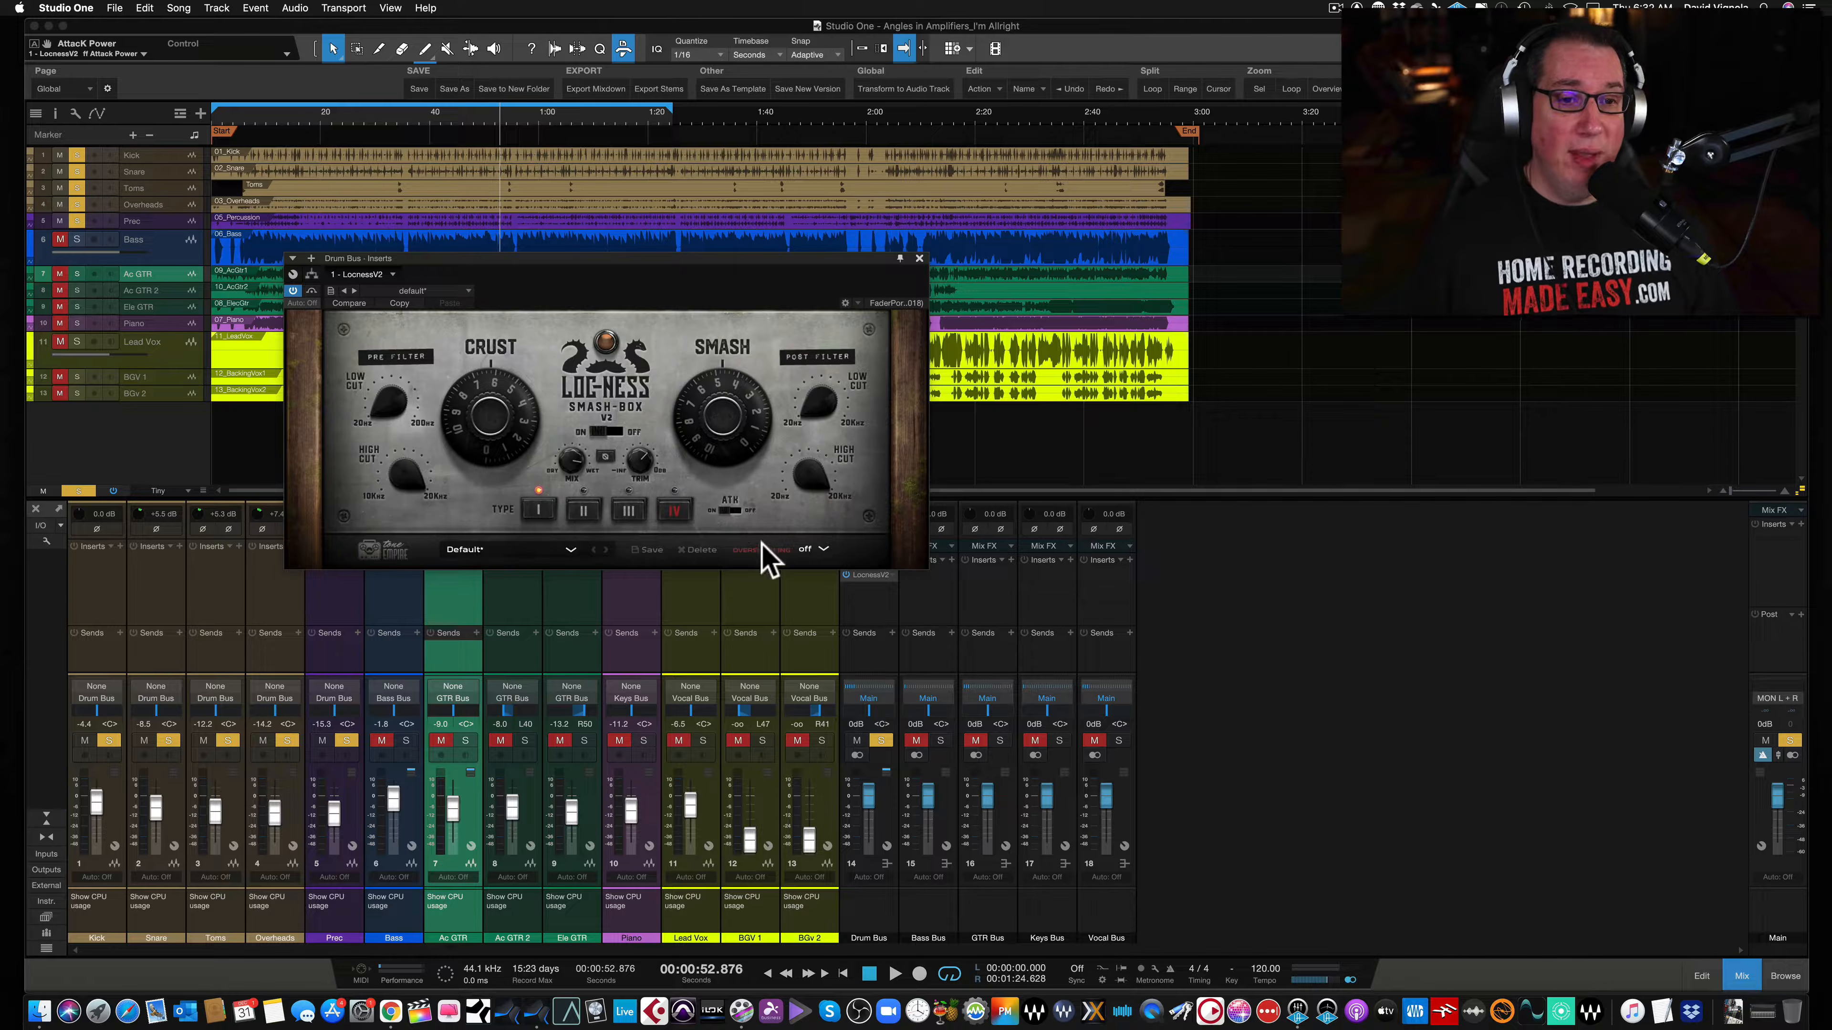
- Browse the oversampling options and the Drums preset list without choosing anything
click(821, 546)
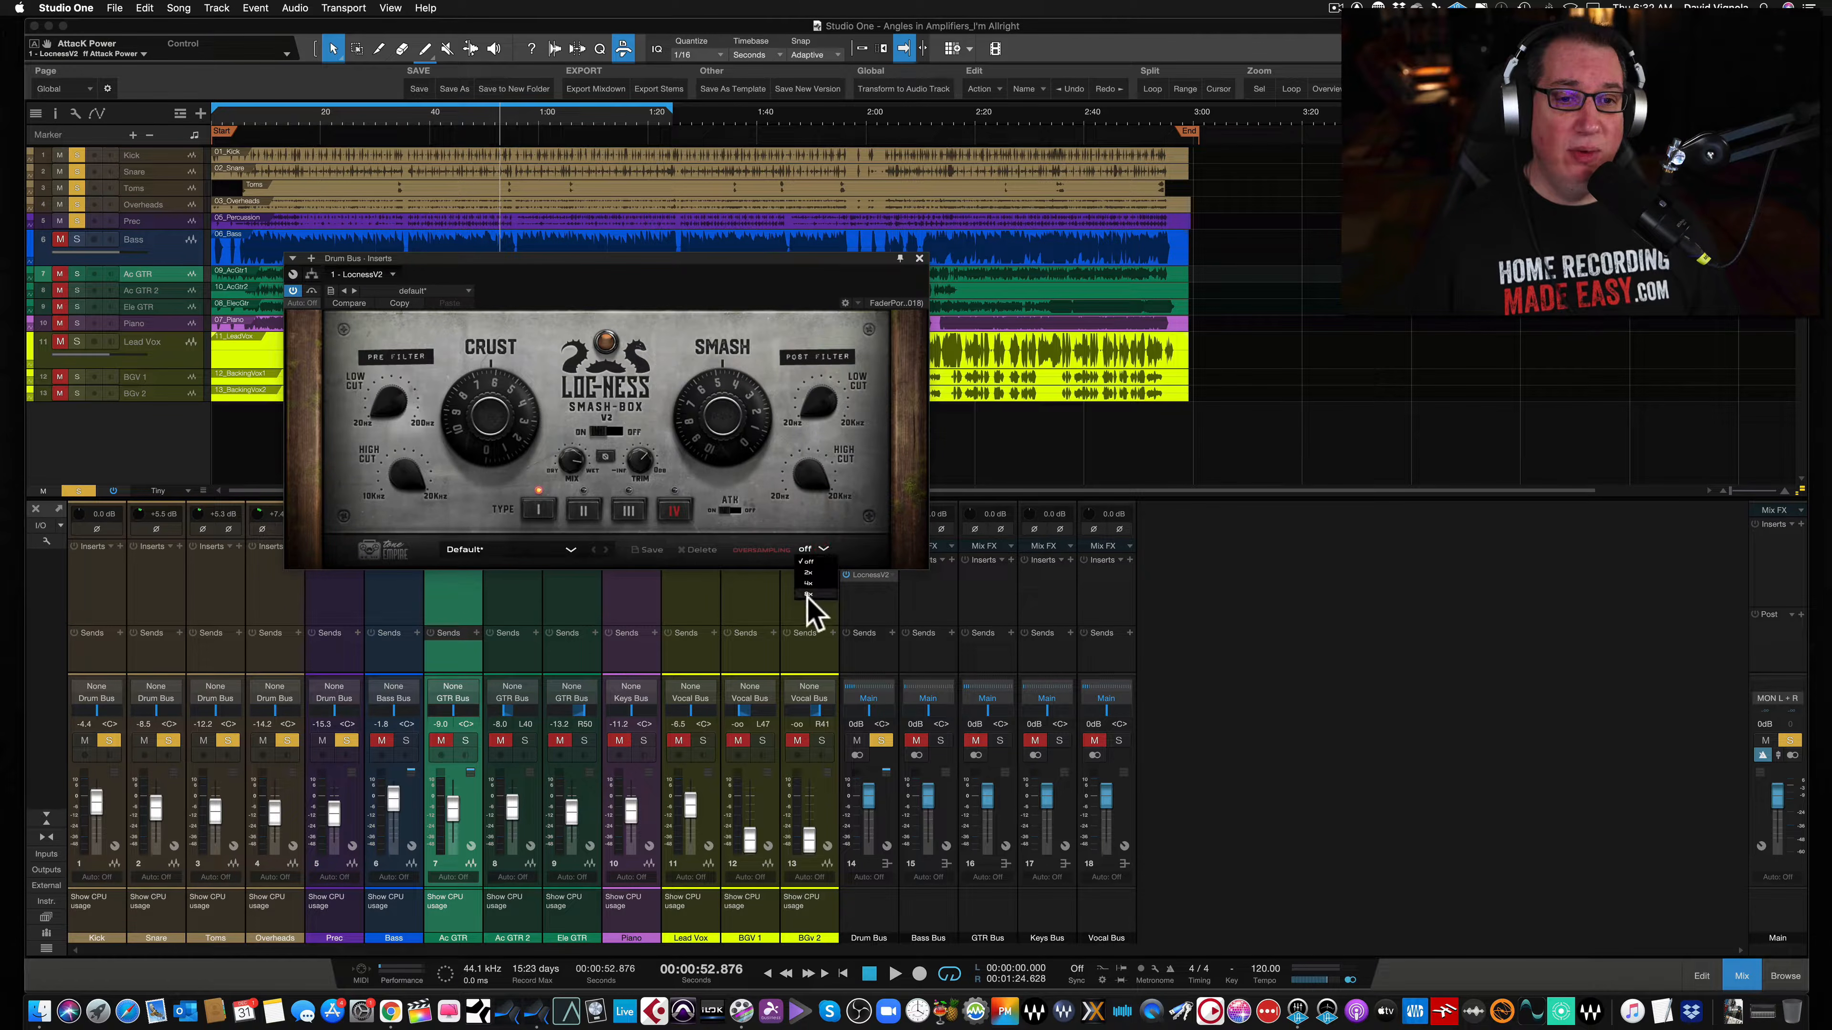
click(847, 542)
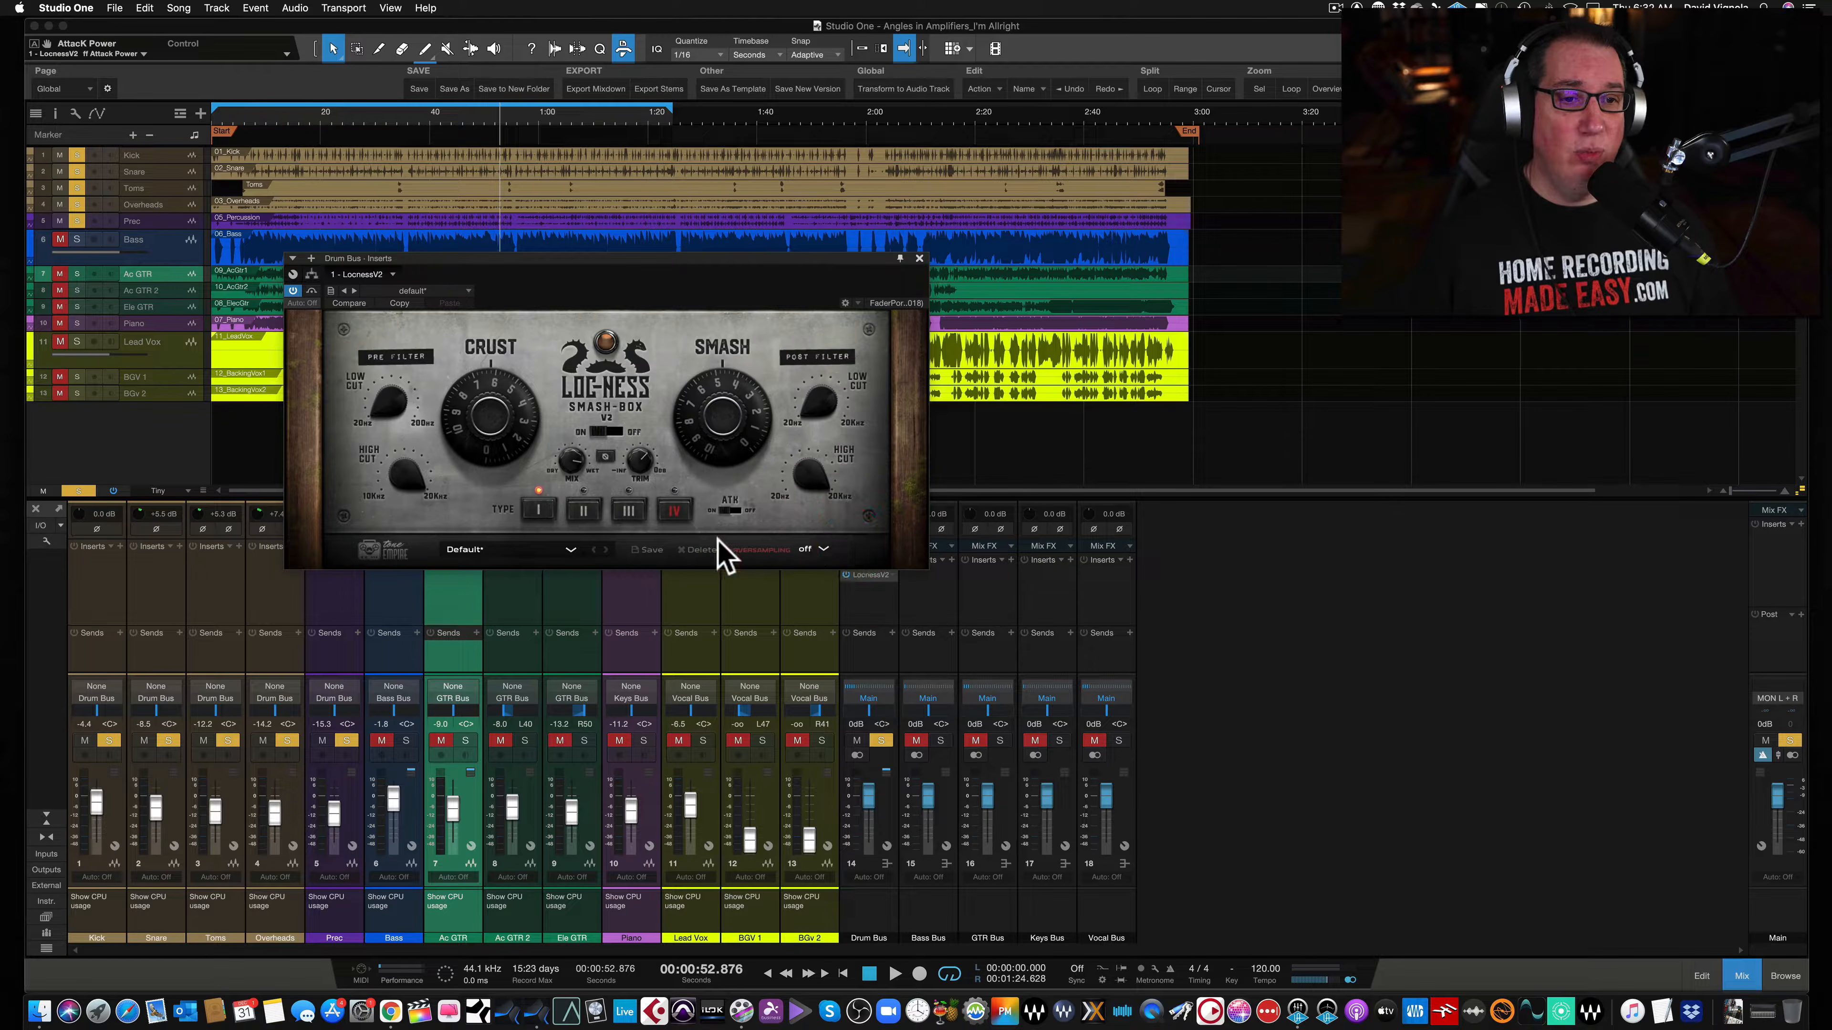
click(570, 552)
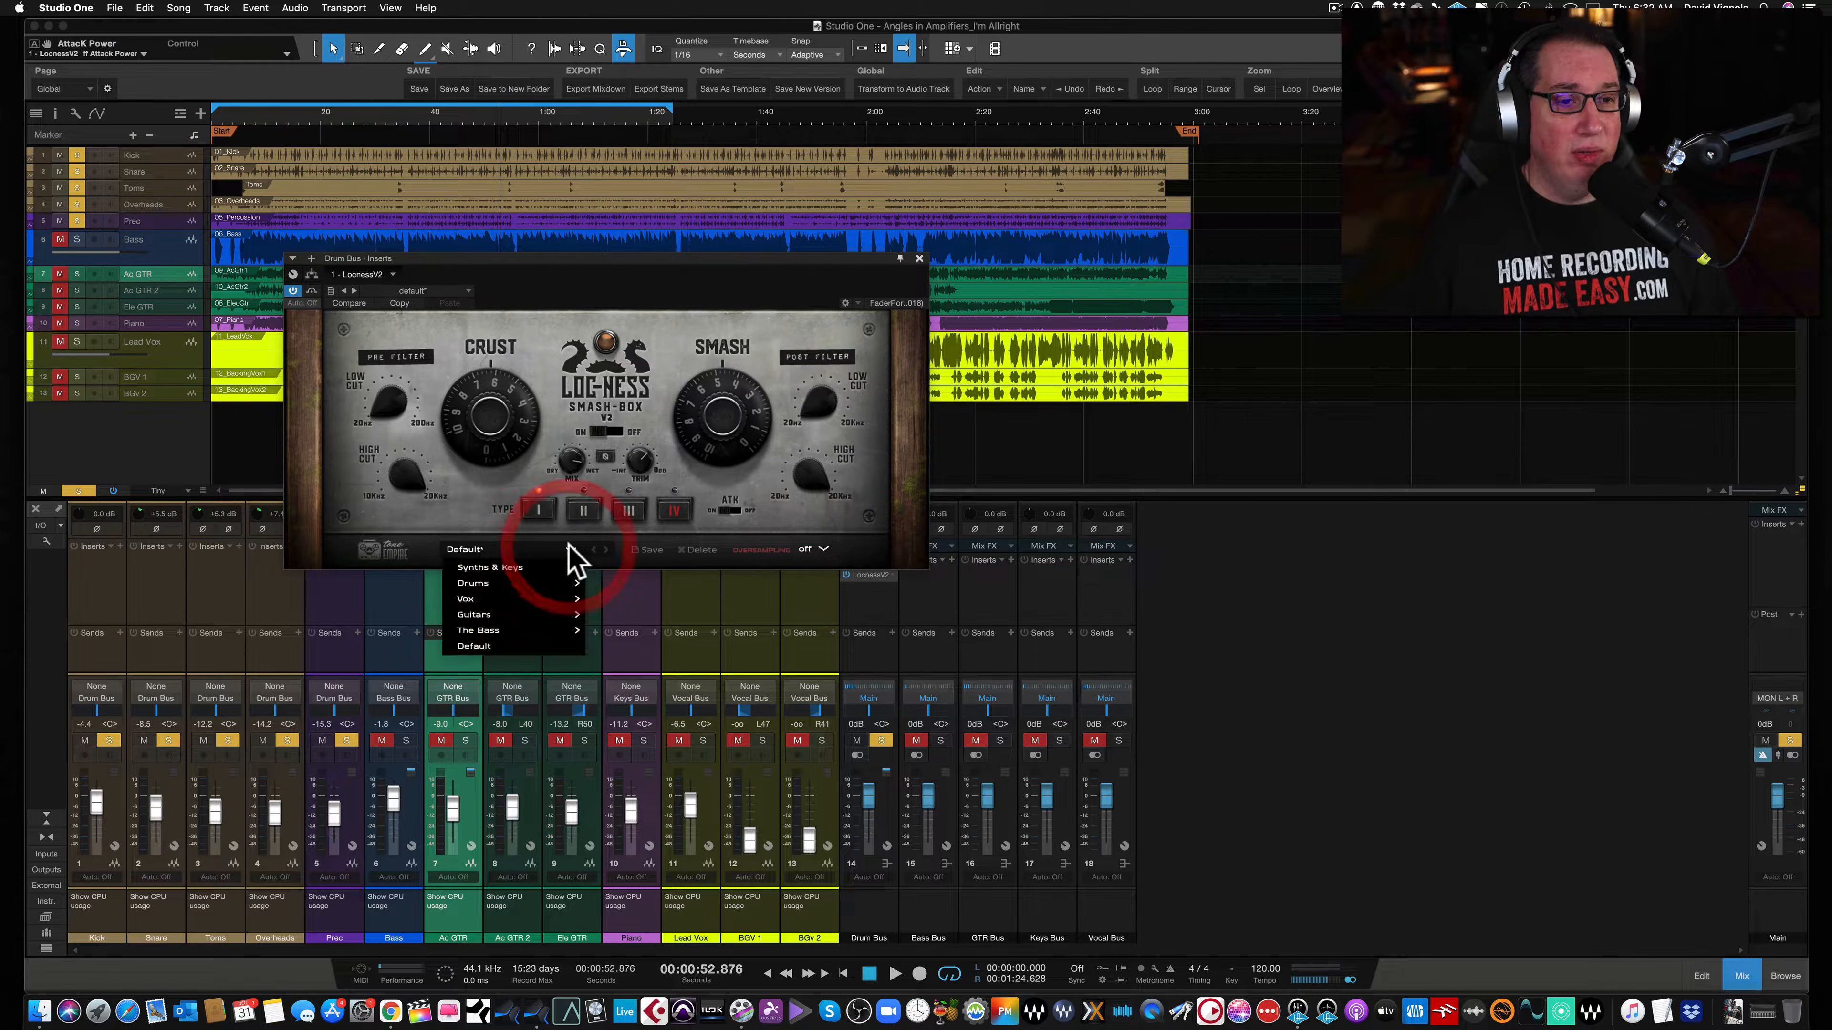
mouse_move(563, 588)
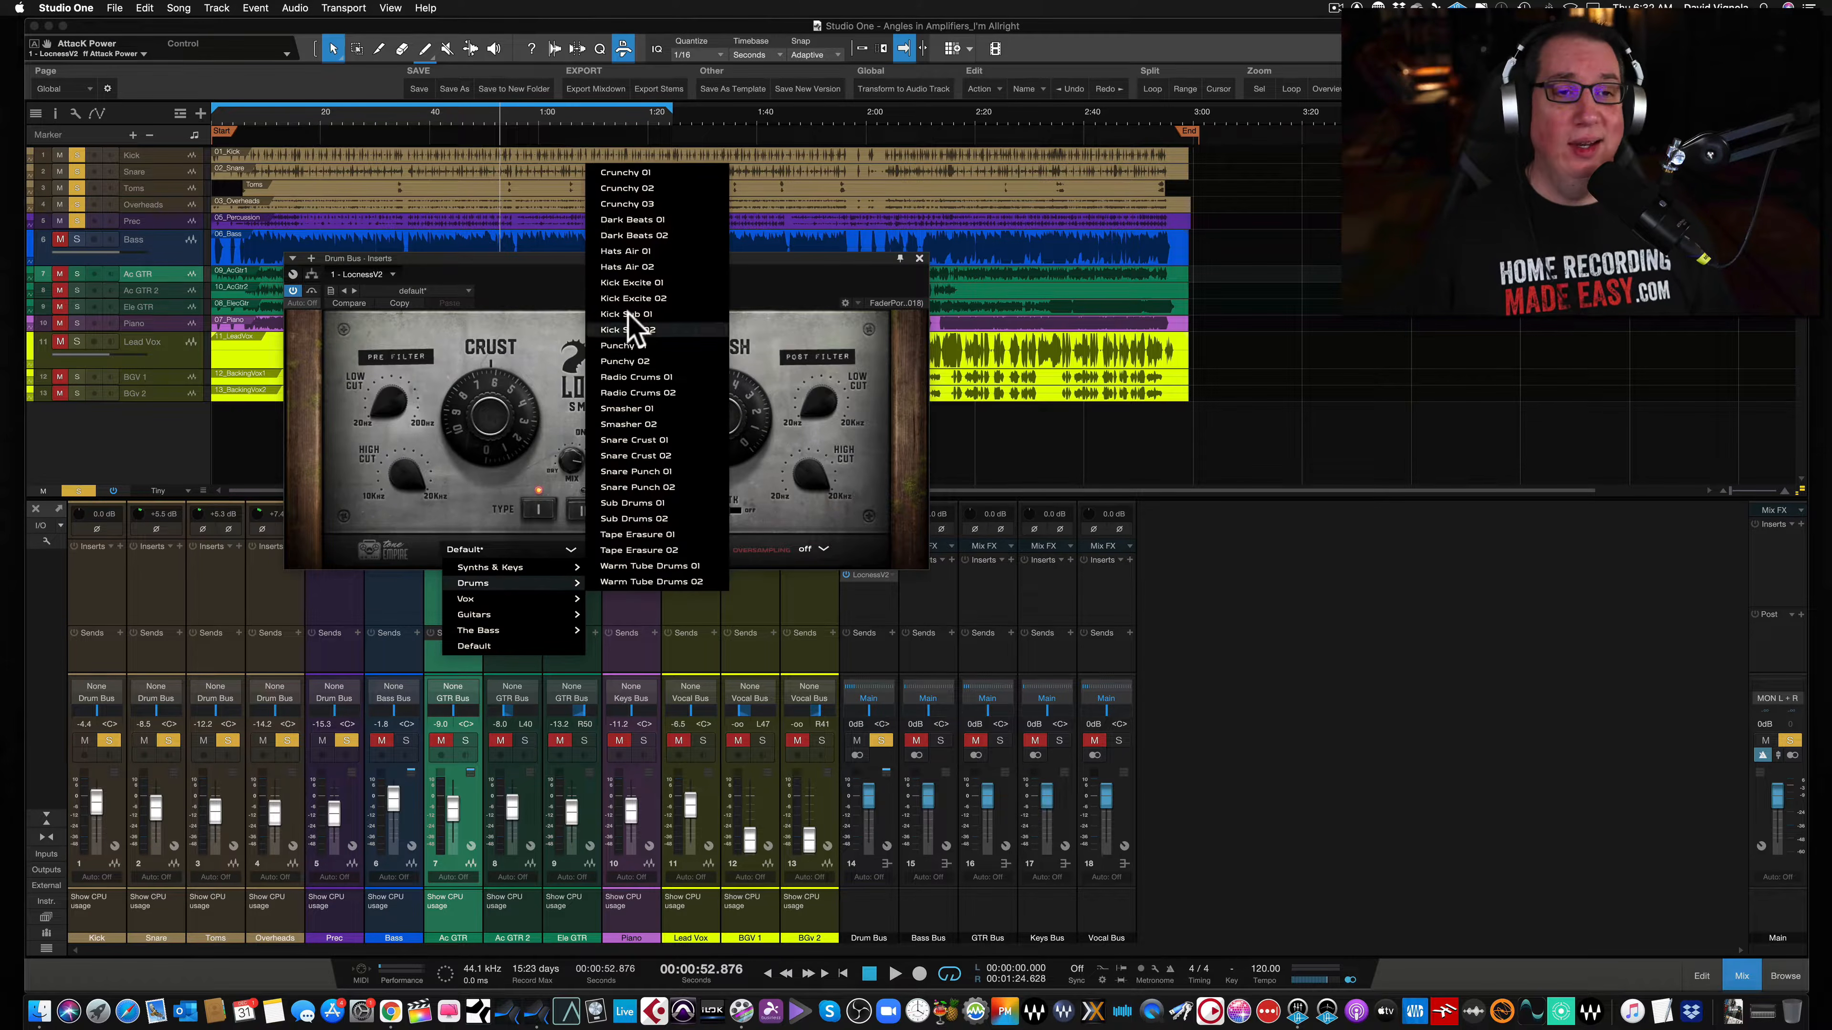
click(755, 289)
click(771, 272)
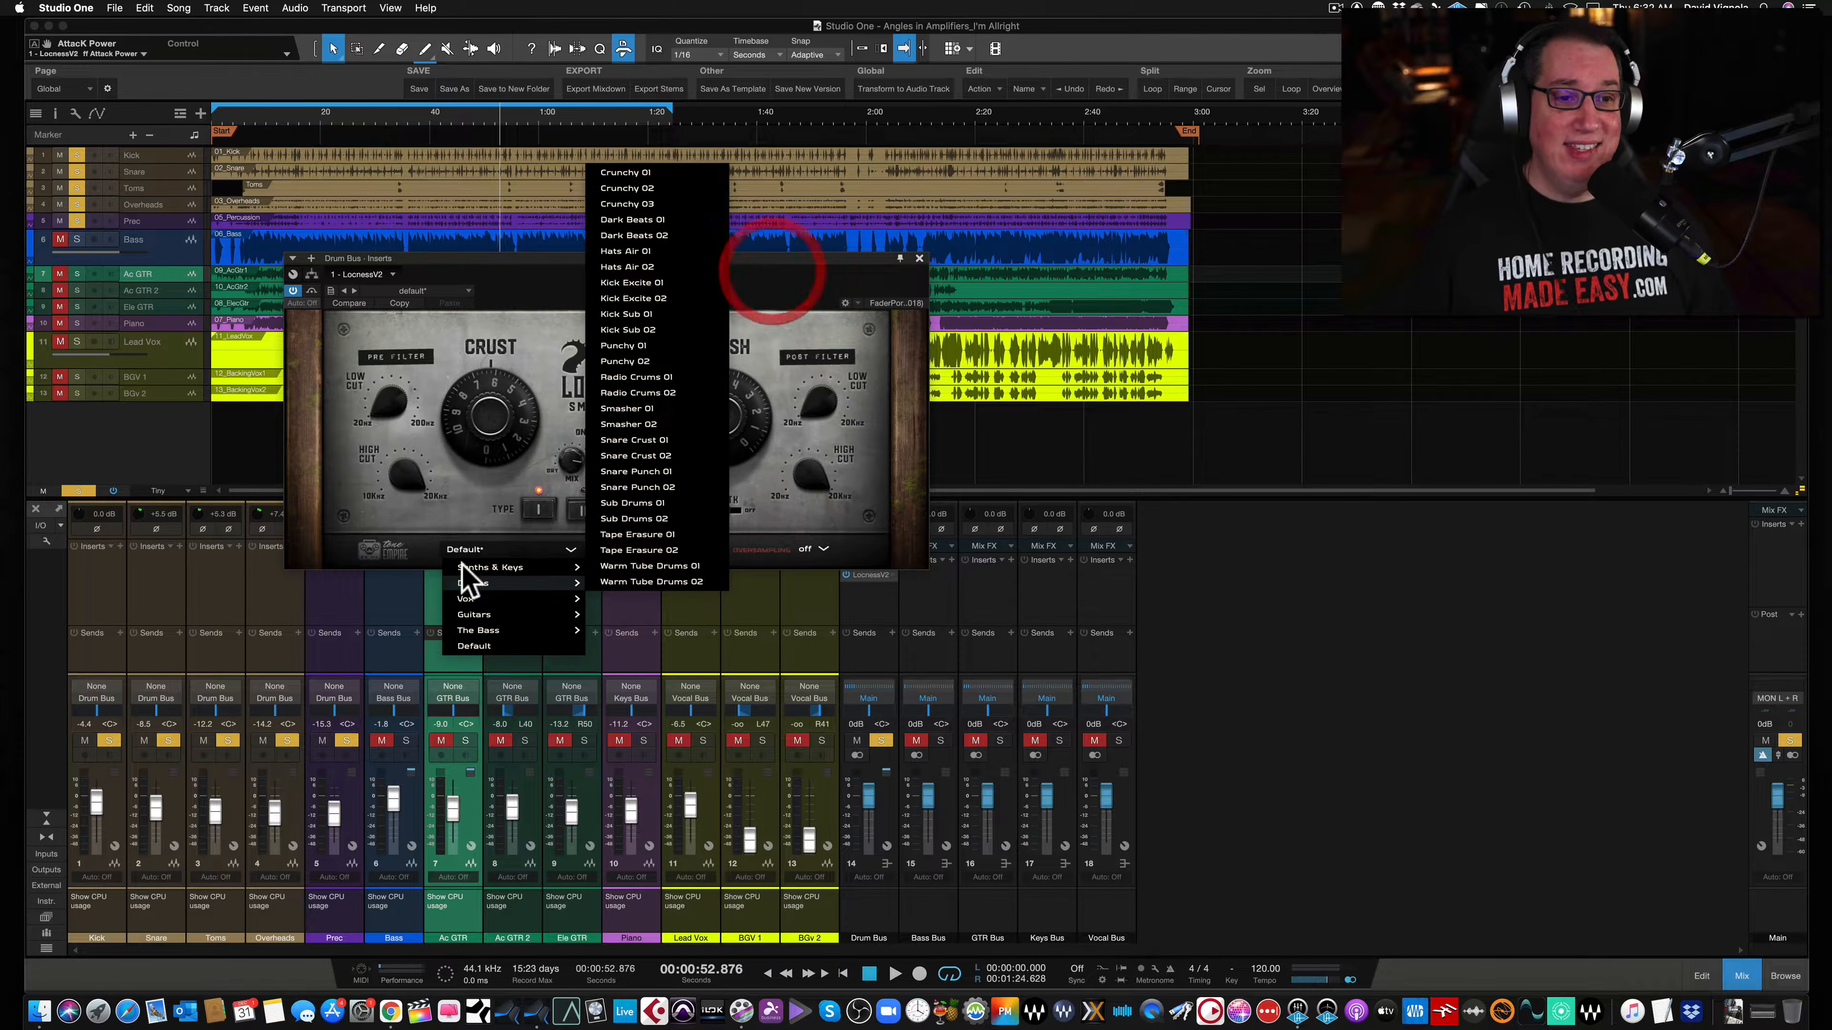
click(390, 561)
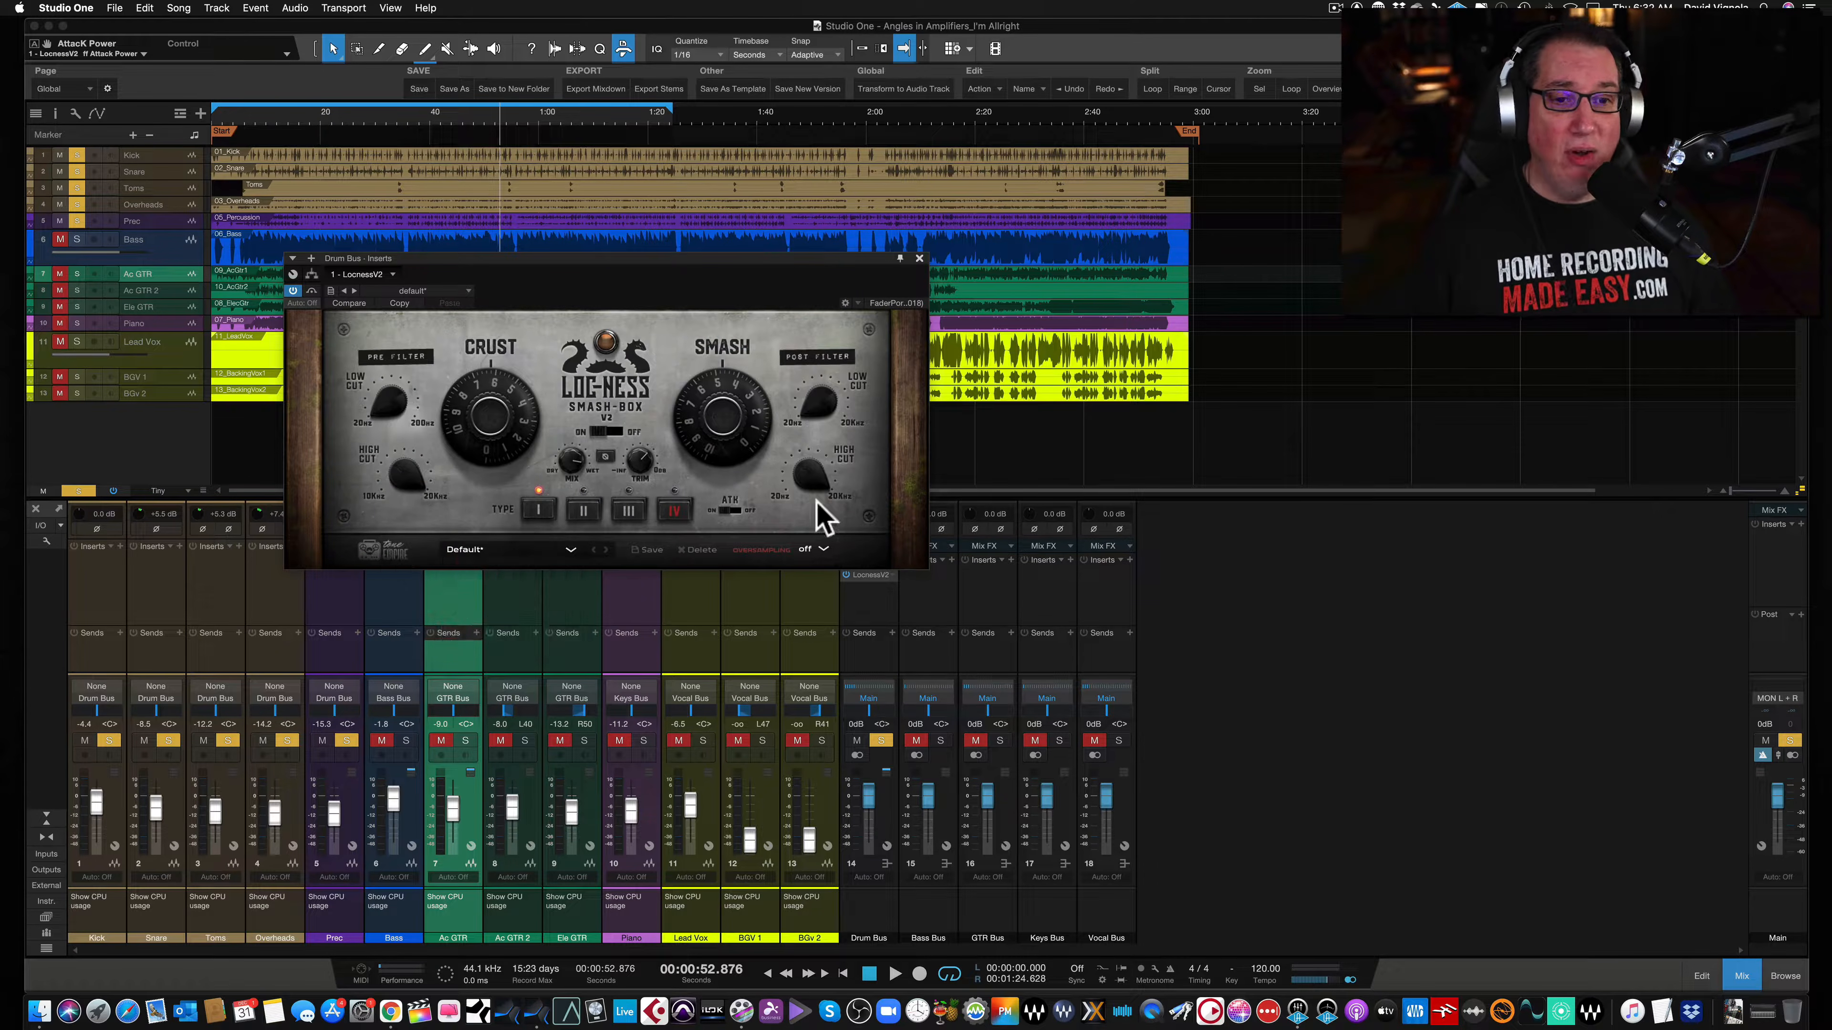
drag(553, 258, 549, 255)
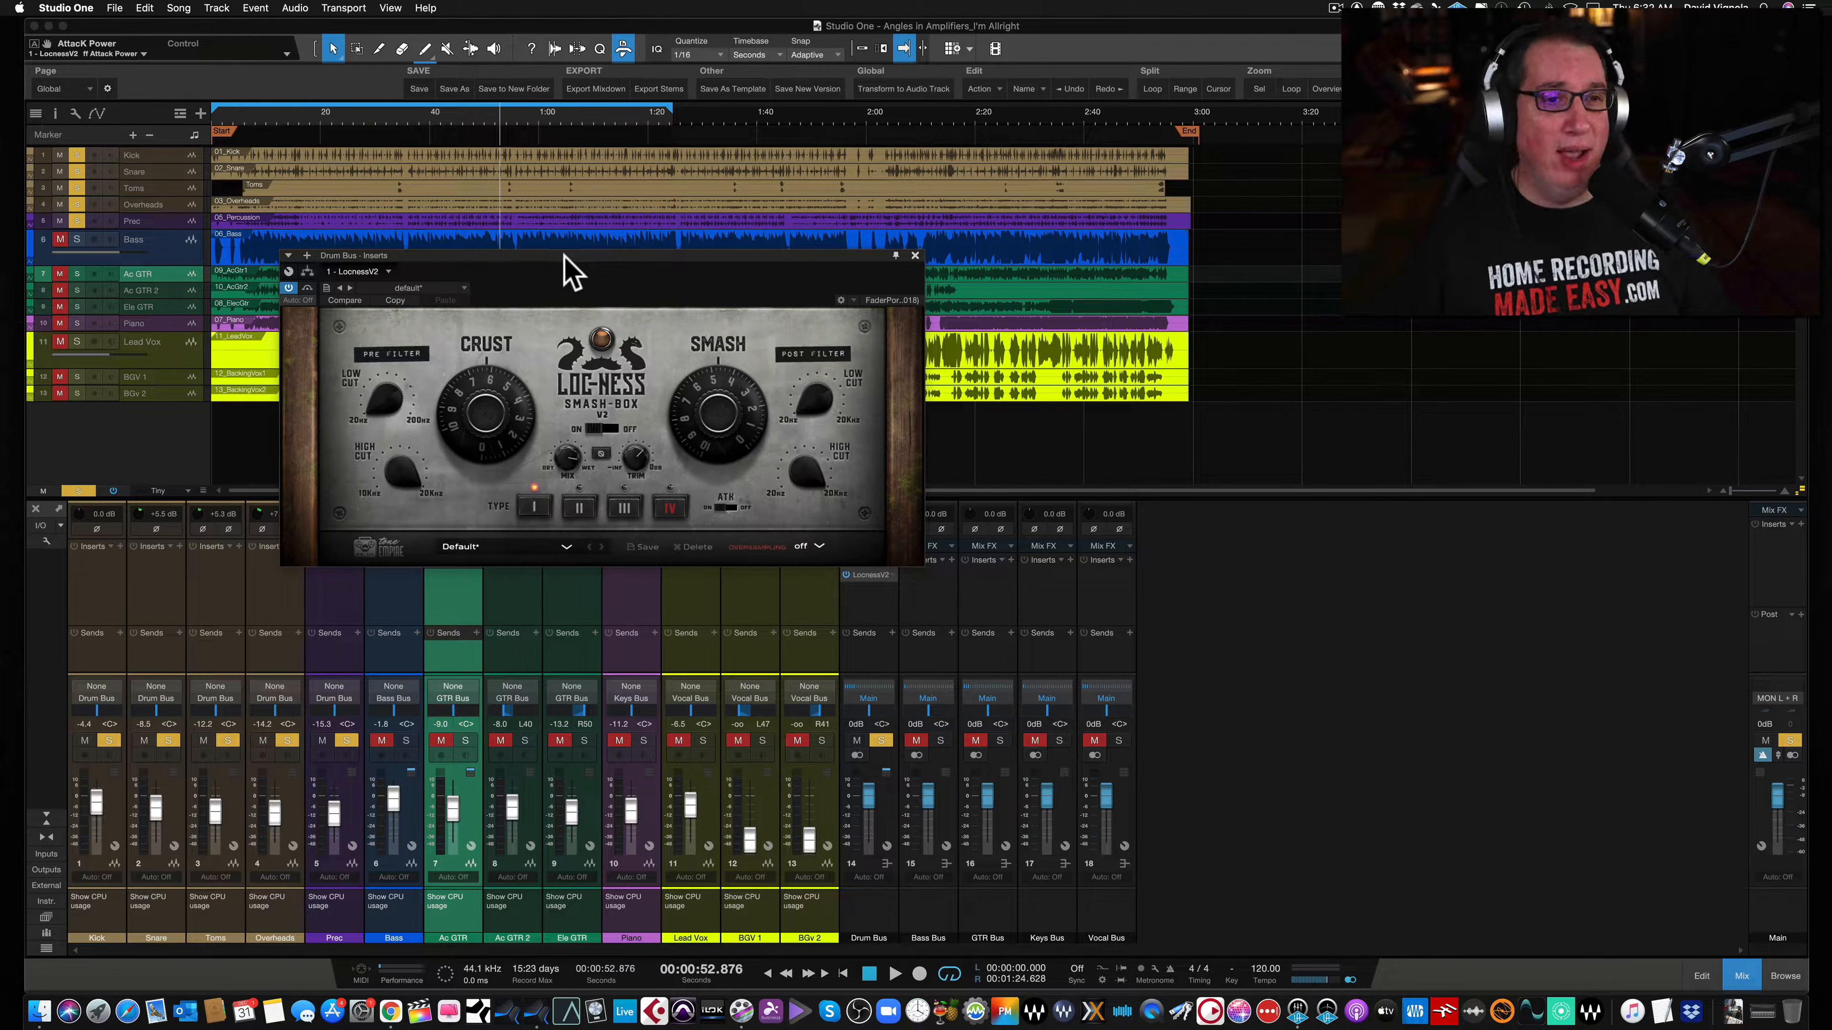
drag(560, 254, 552, 211)
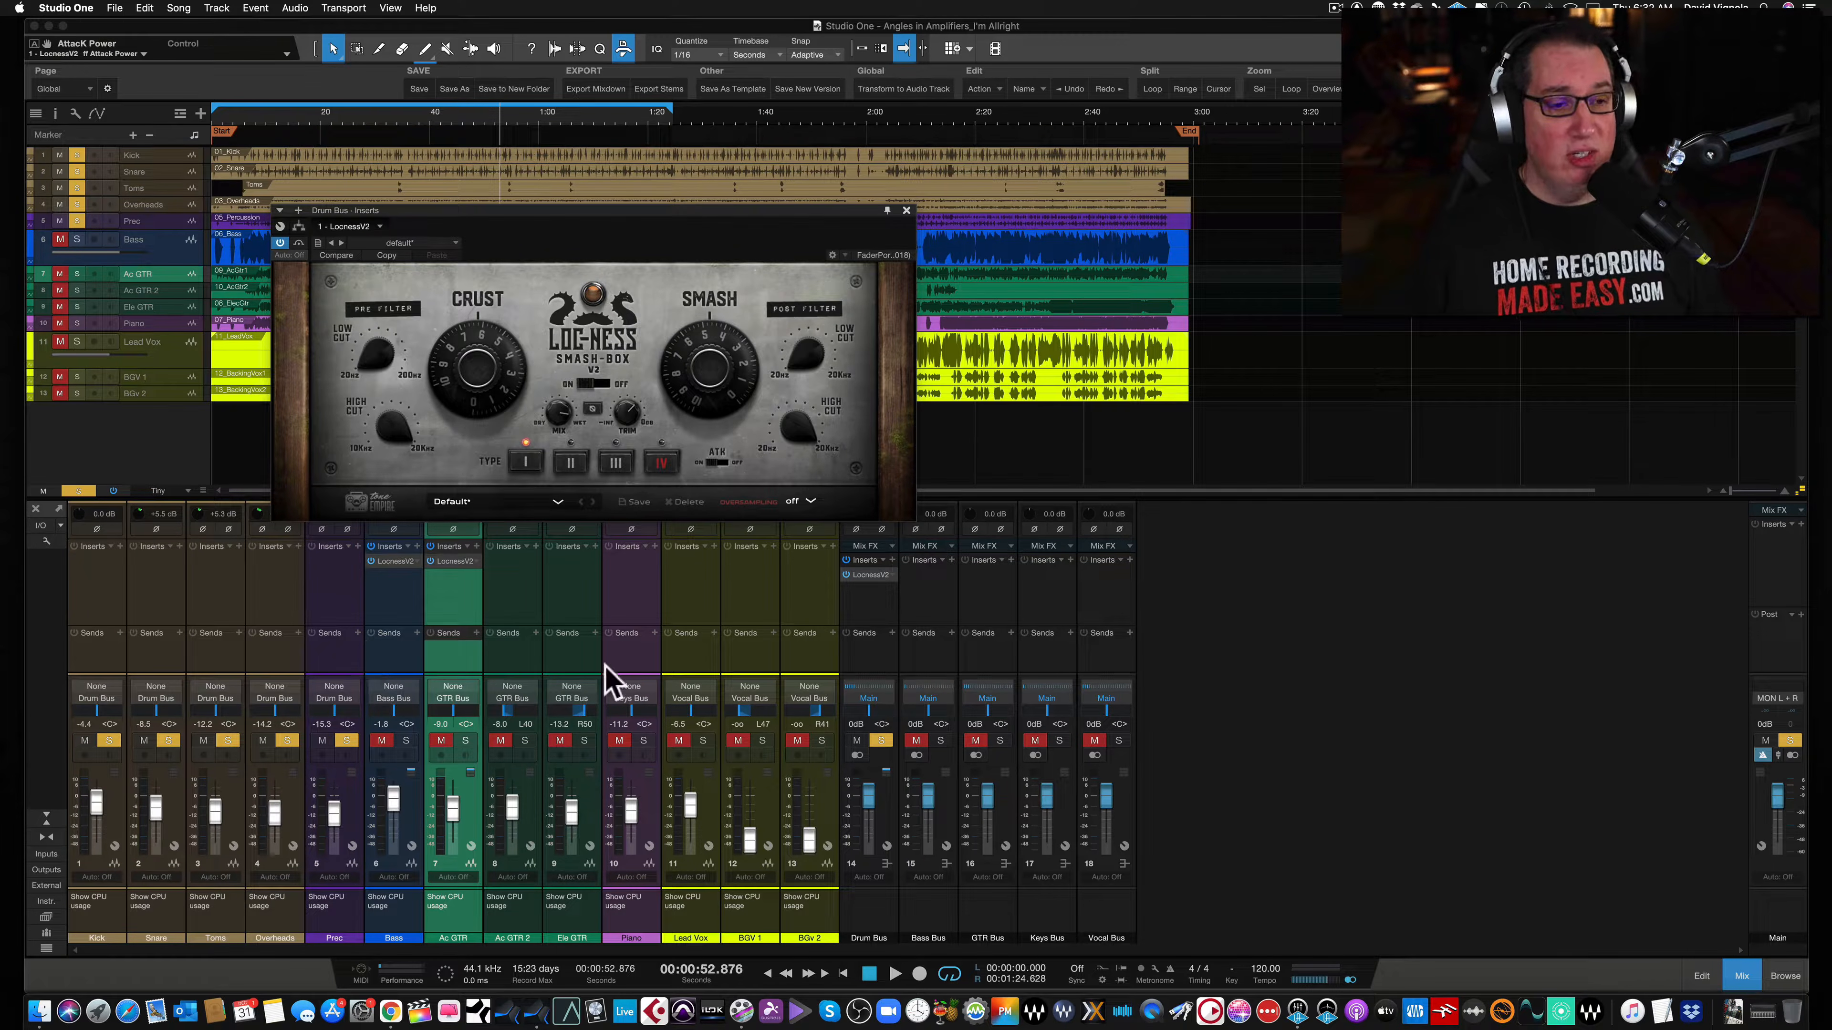
click(872, 622)
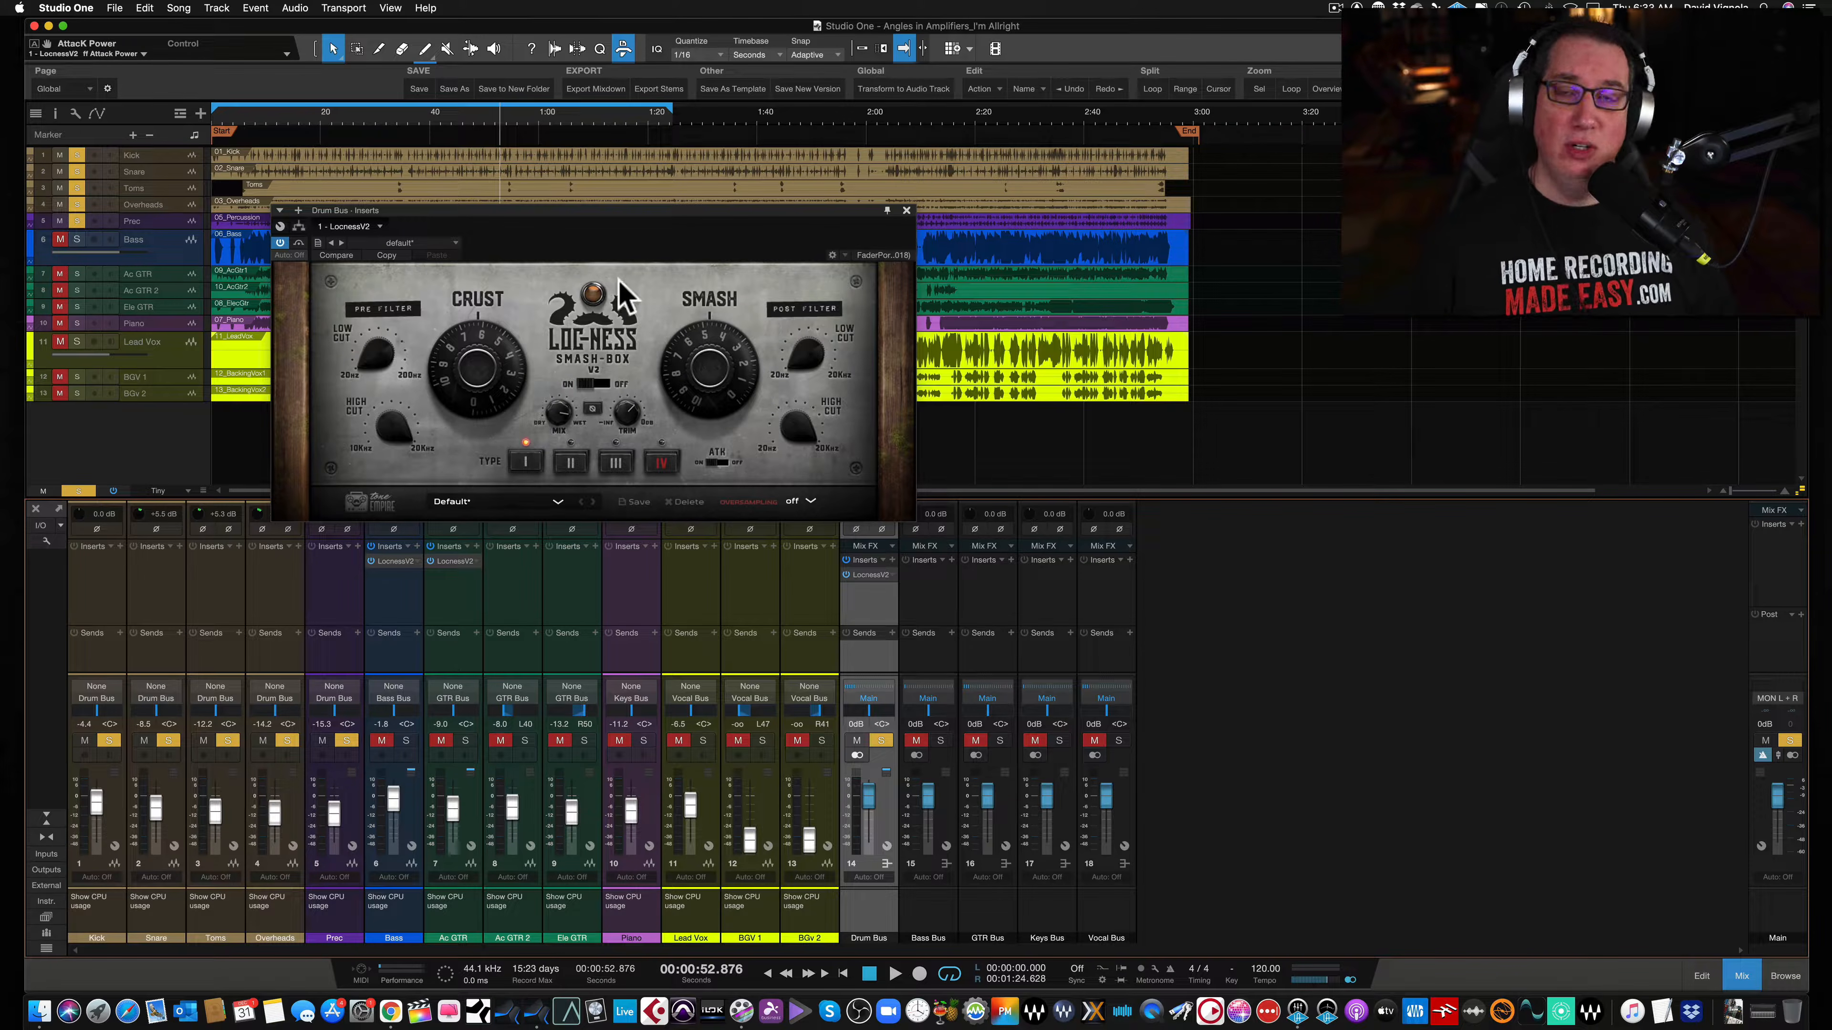
drag(604, 223, 551, 287)
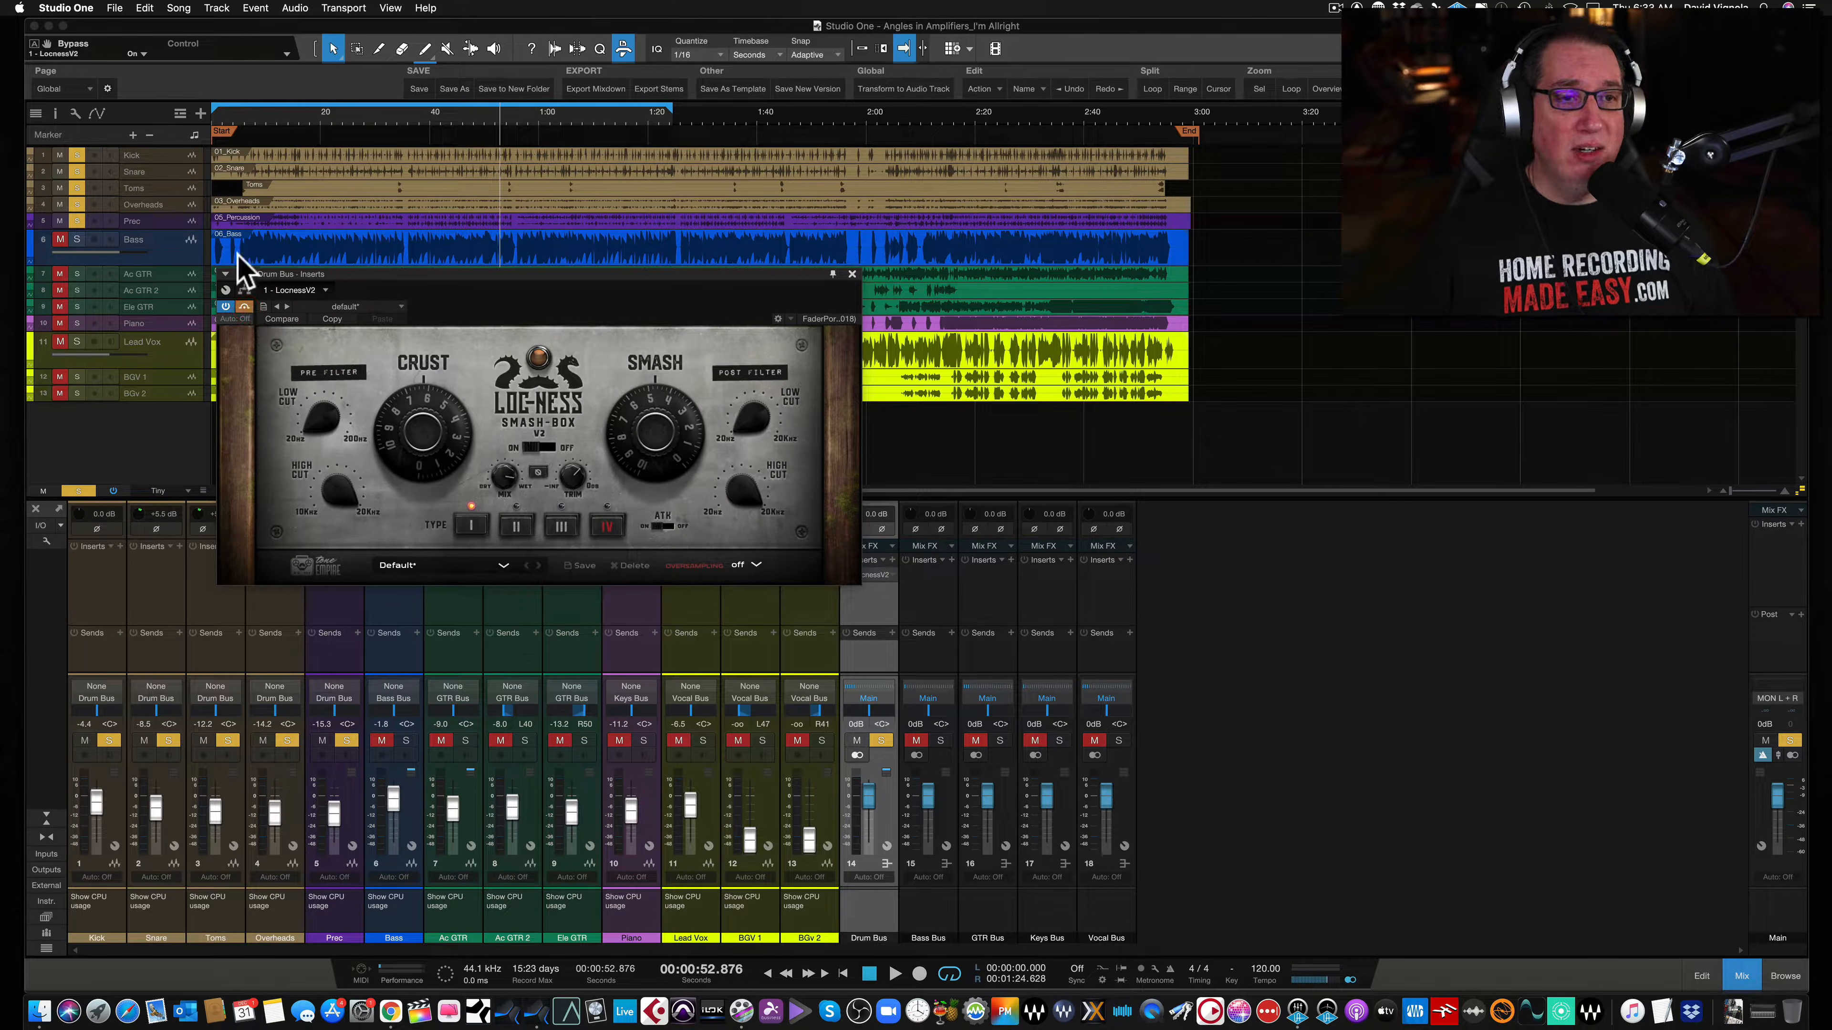
- Play the song from the start and toggle the Smash-Box bypass to compare the drum bus sound
click(225, 116)
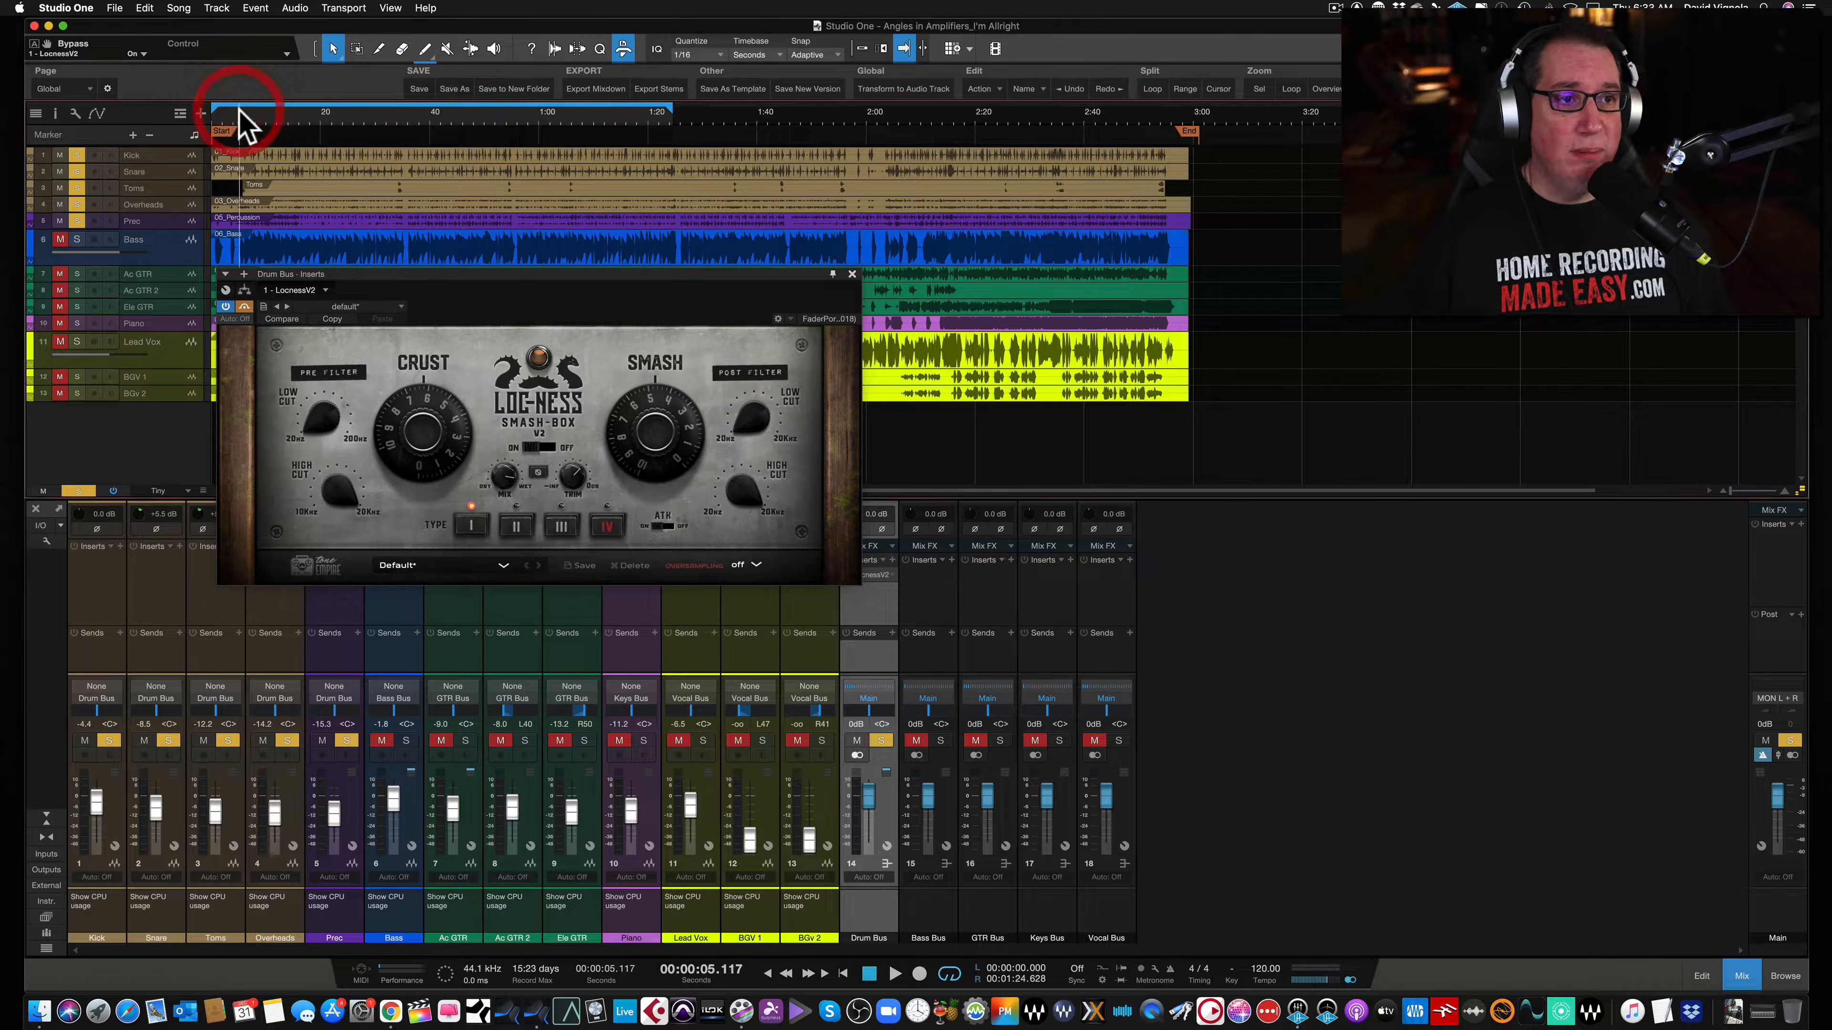
key(space)
drag(446, 272, 443, 273)
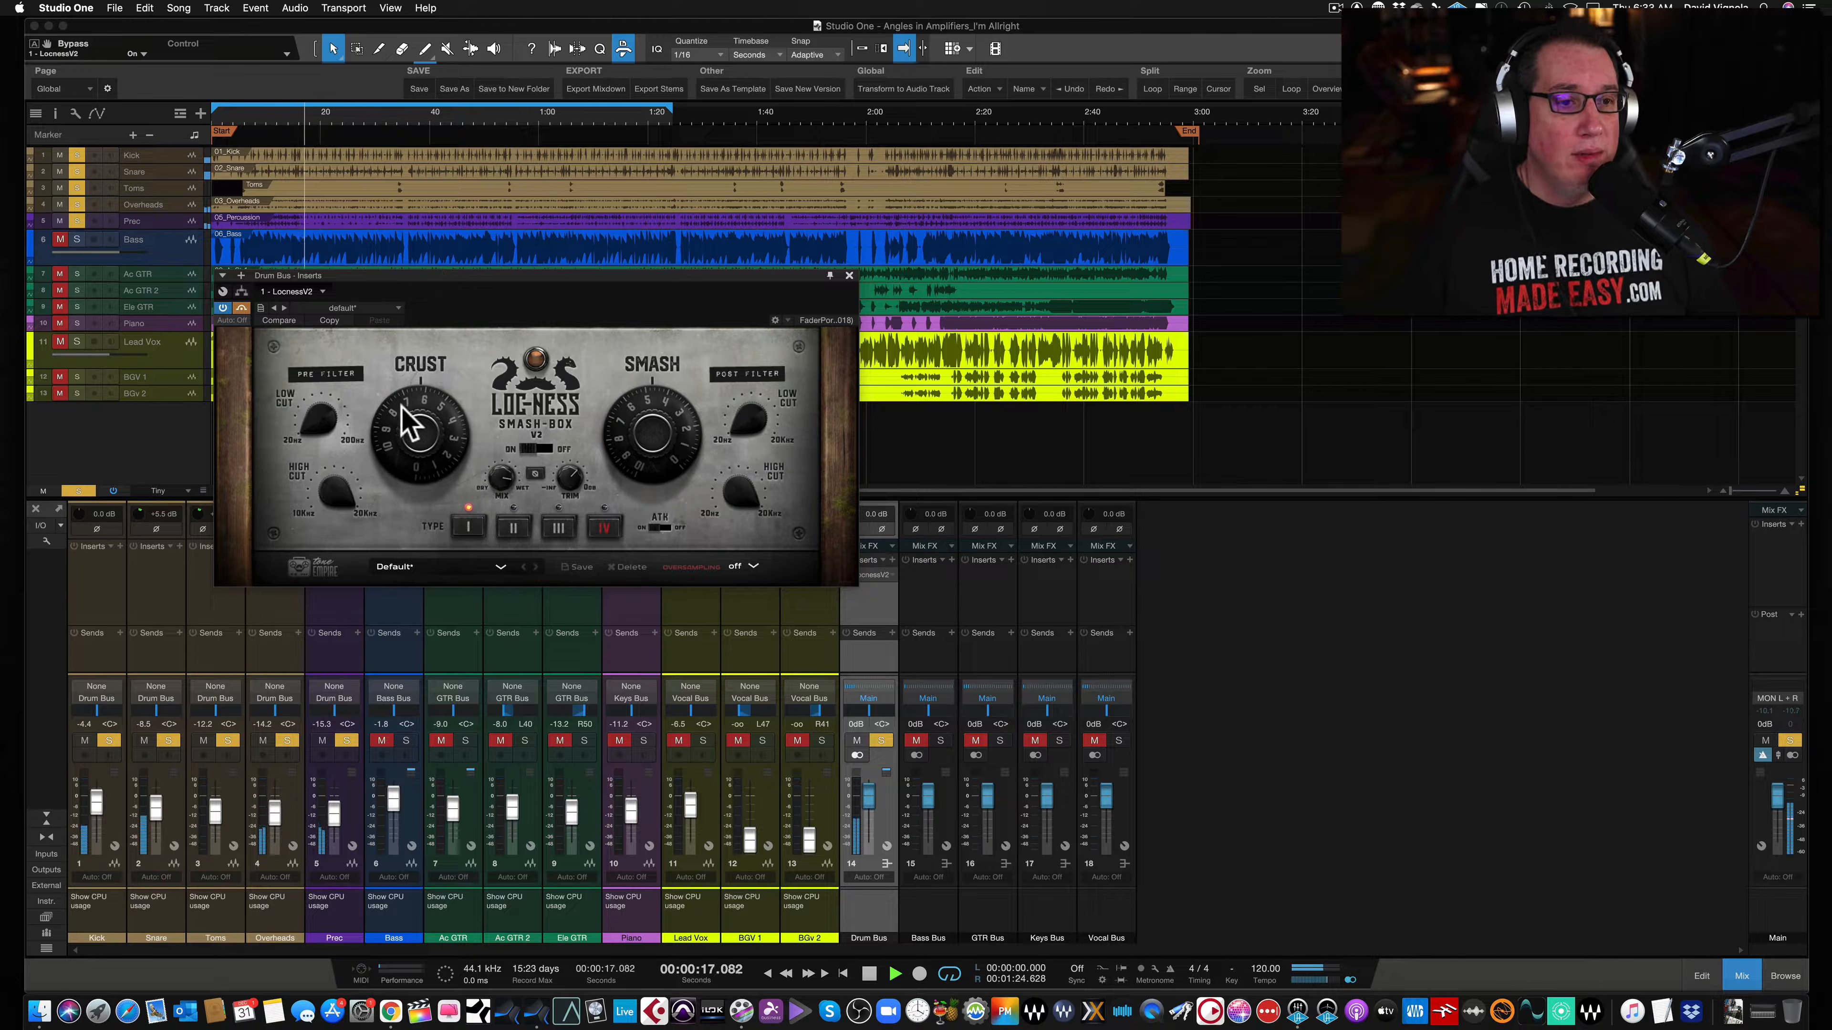
click(242, 308)
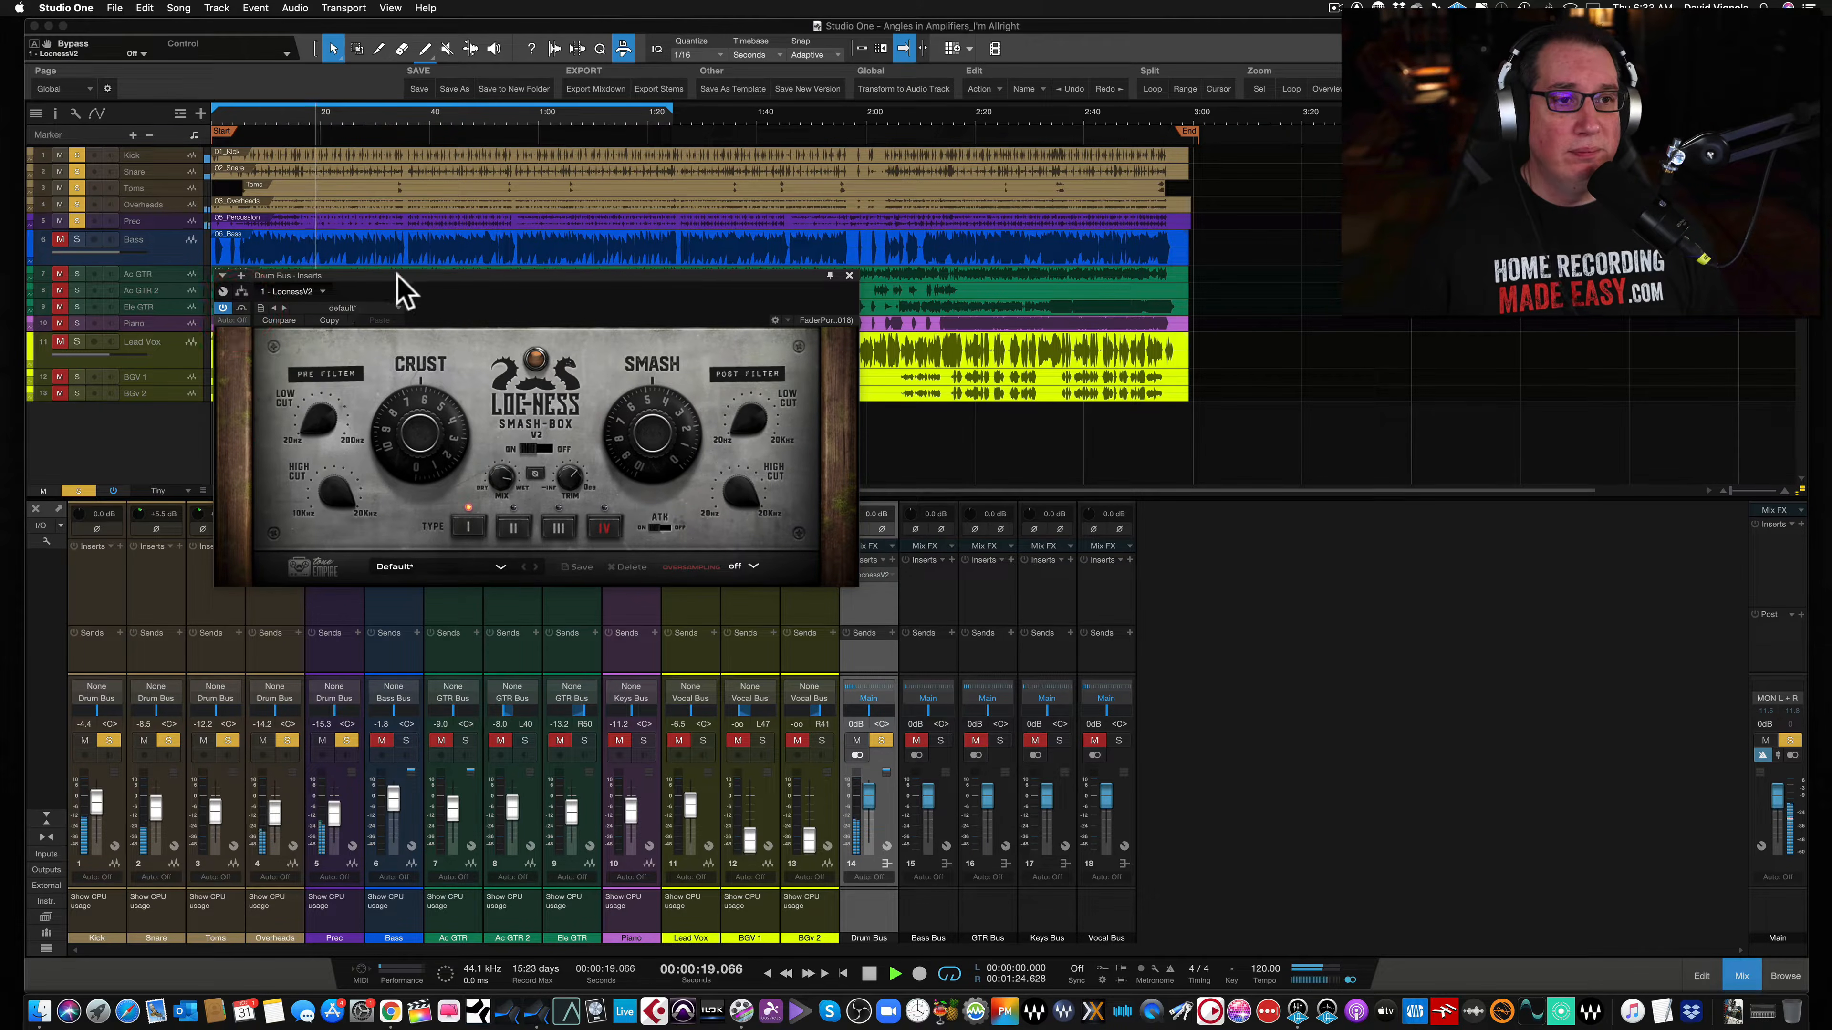
drag(397, 278, 409, 274)
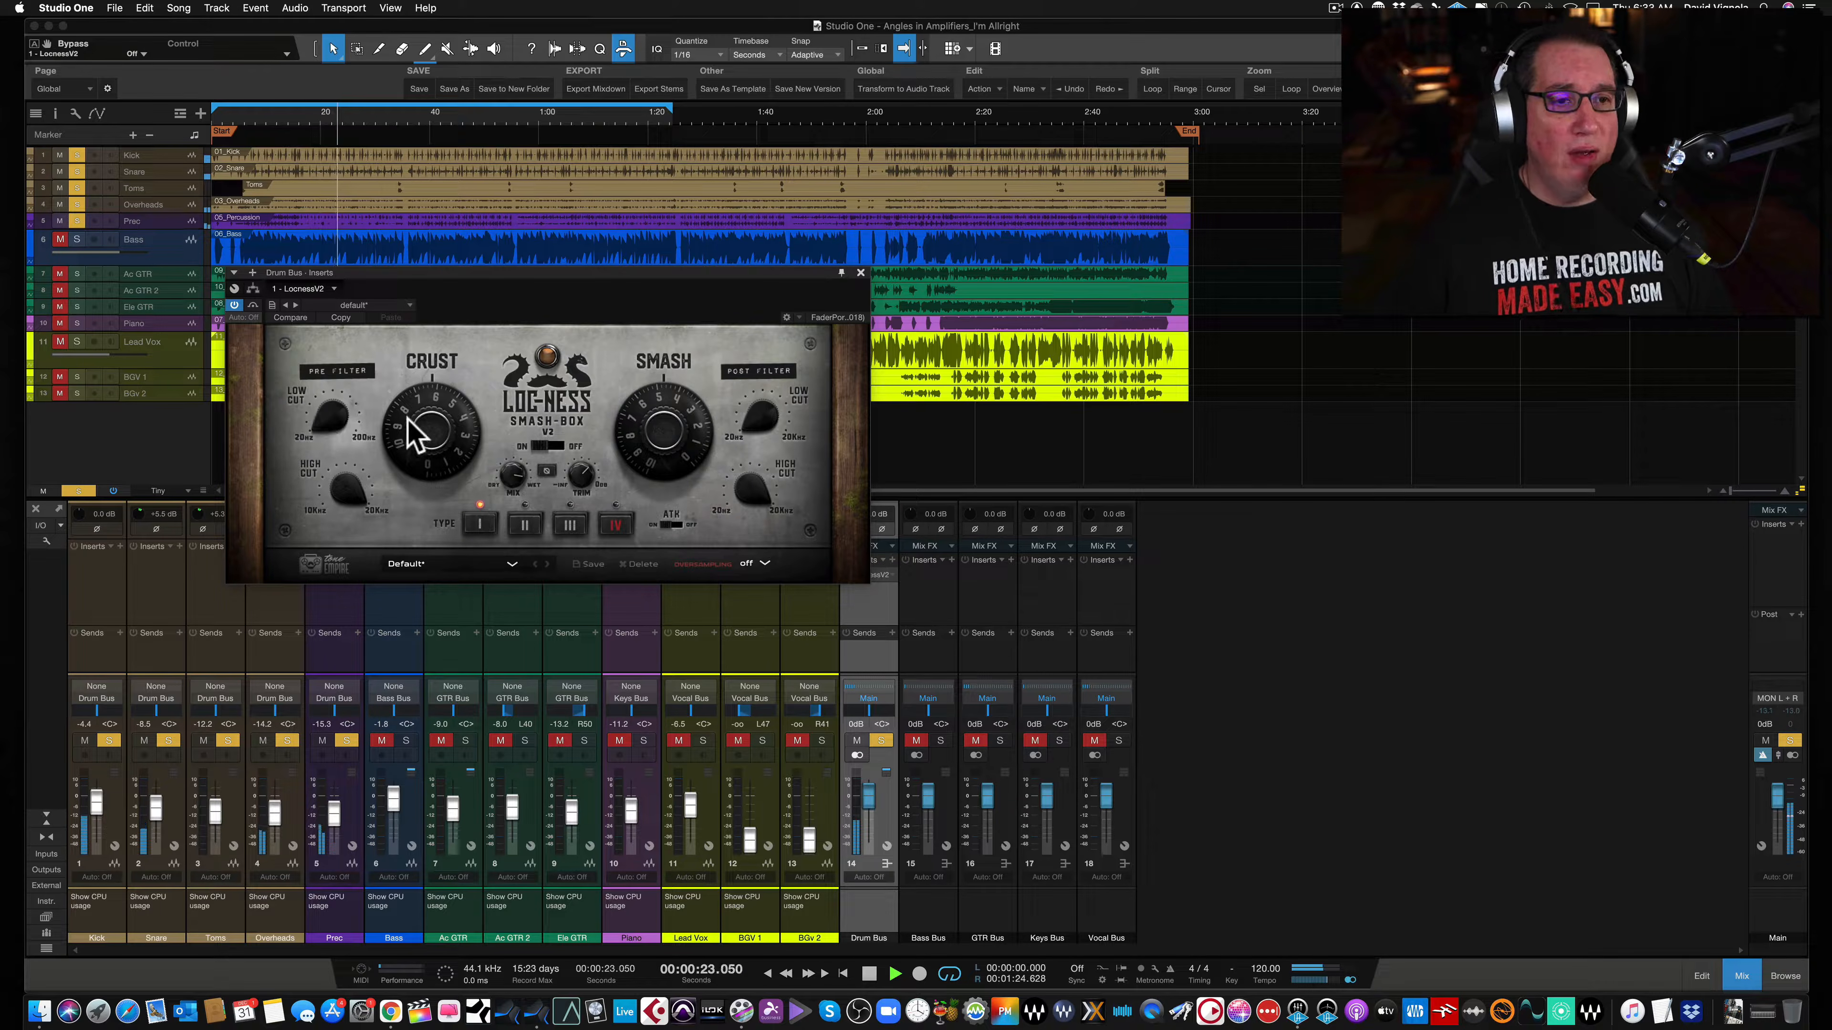
- Turn the Crust drive knob down to about 1.7 during playback and select the Dry/Wet knob
mouse_move(422, 434)
mouse_down()
mouse_move(417, 390)
mouse_move(431, 429)
mouse_up()
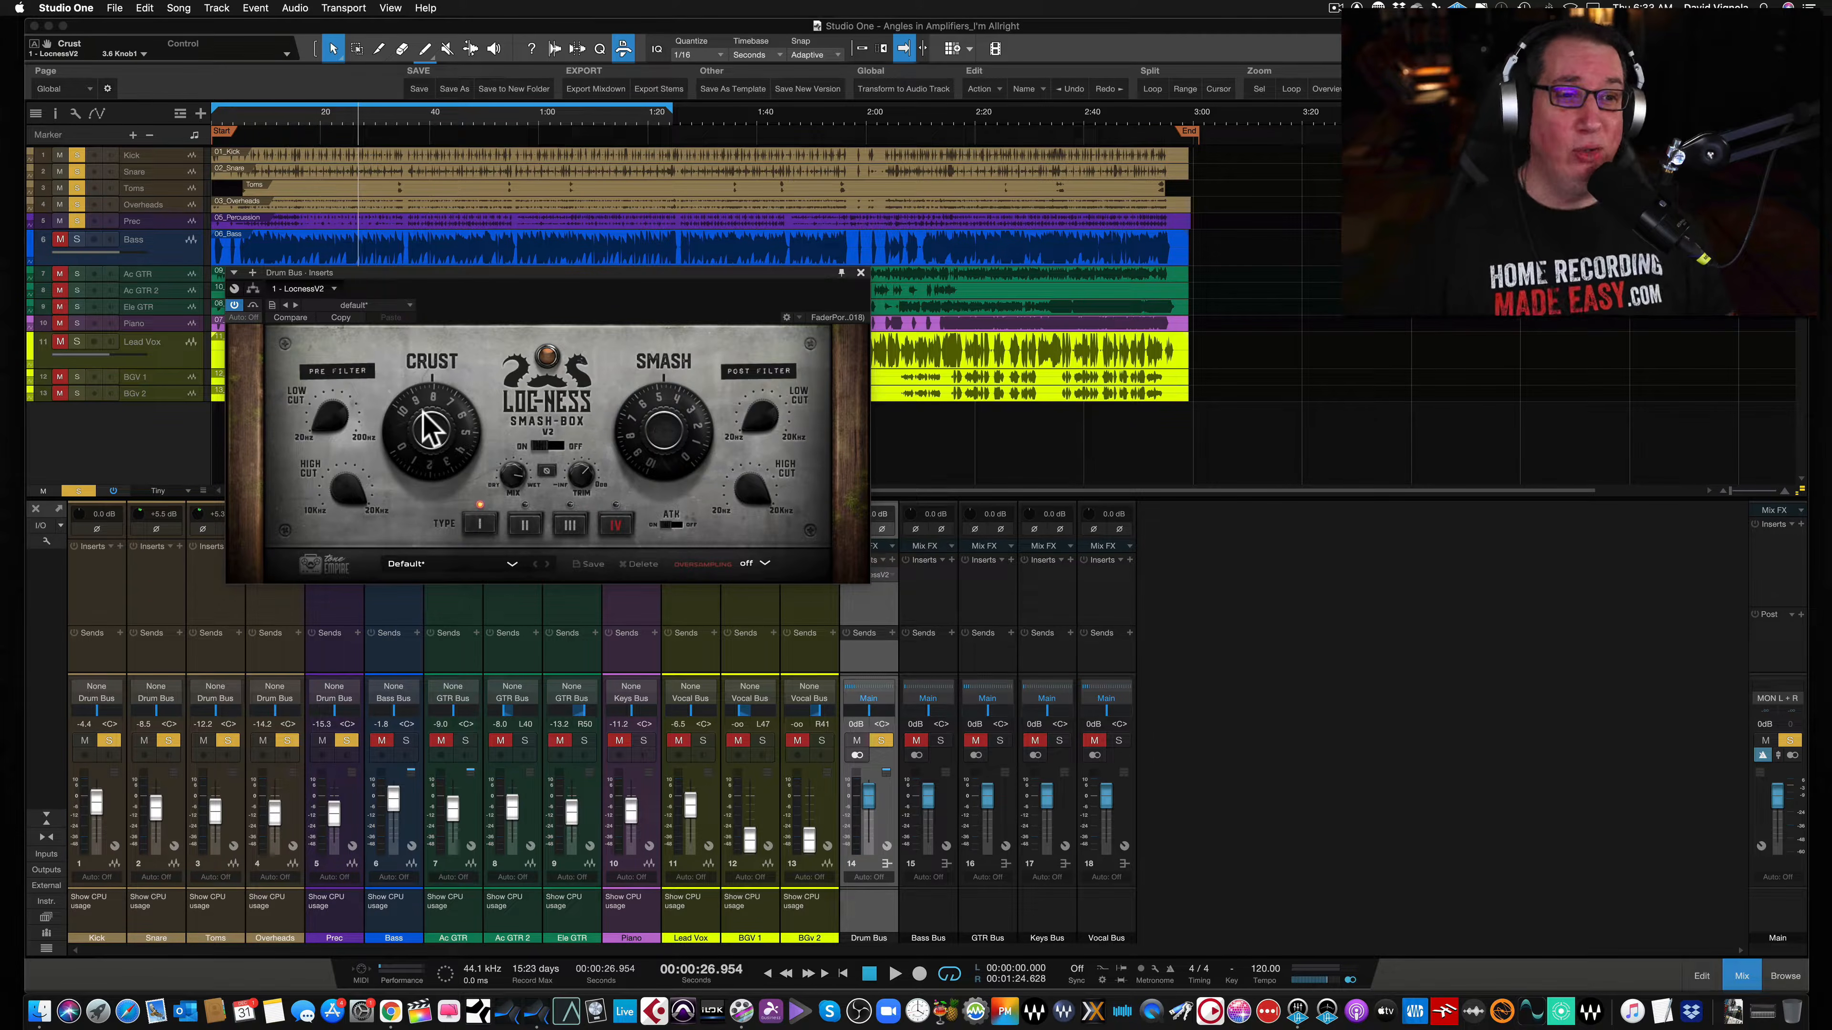
key(space)
mouse_move(425, 417)
mouse_down()
mouse_move(413, 374)
mouse_move(392, 507)
mouse_move(392, 408)
mouse_up()
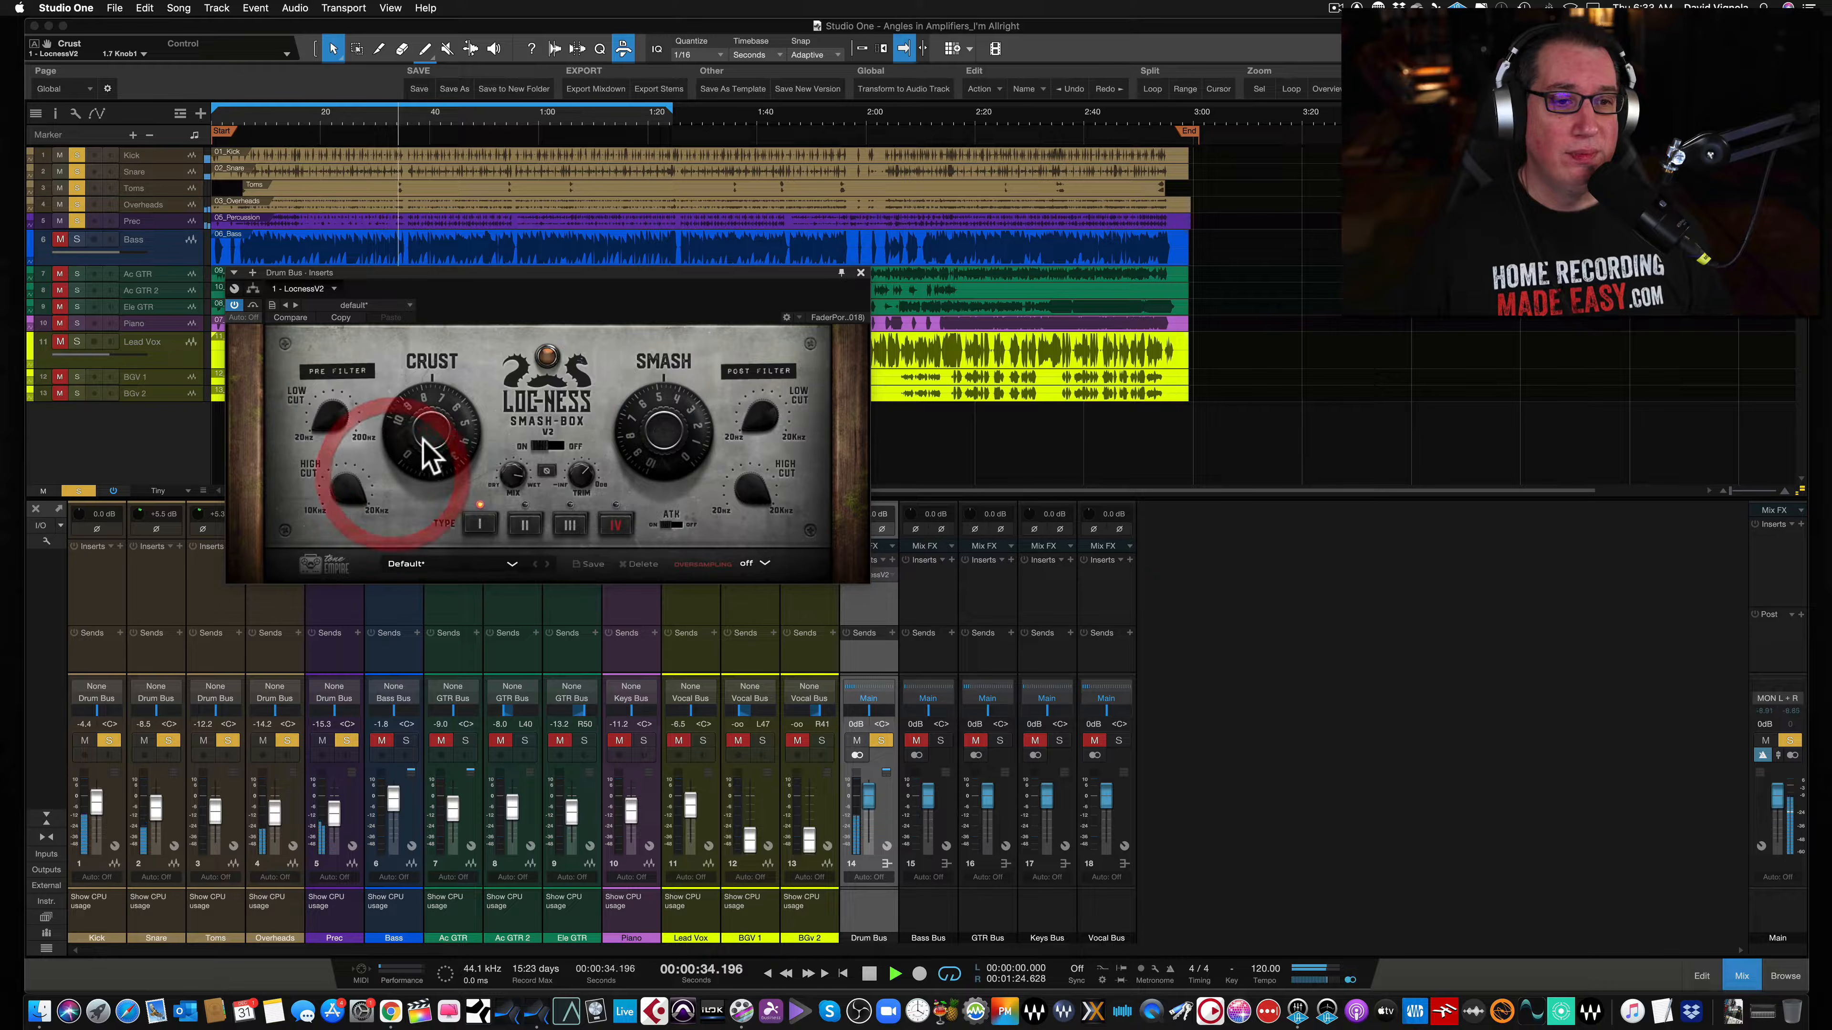
click(510, 476)
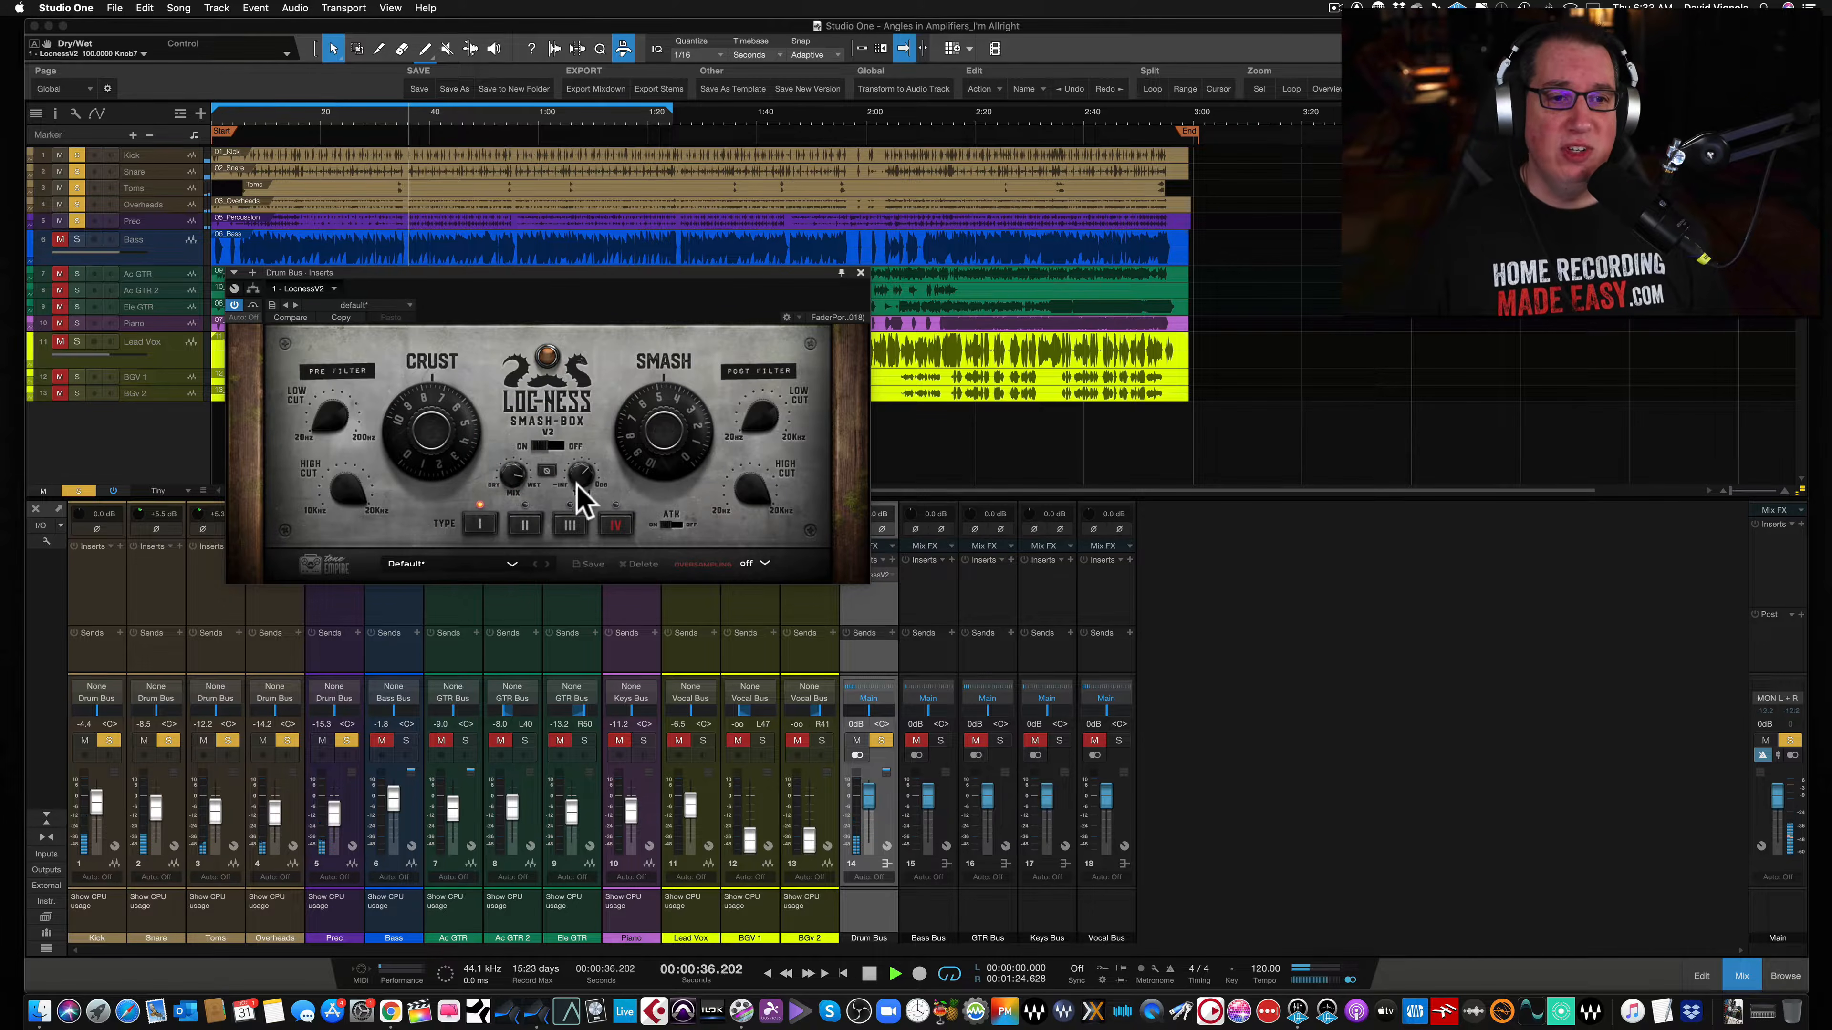
- Raise the Smash drive knob to about 12.8 during playback and nudge the output trim knob
drag(654, 467, 642, 348)
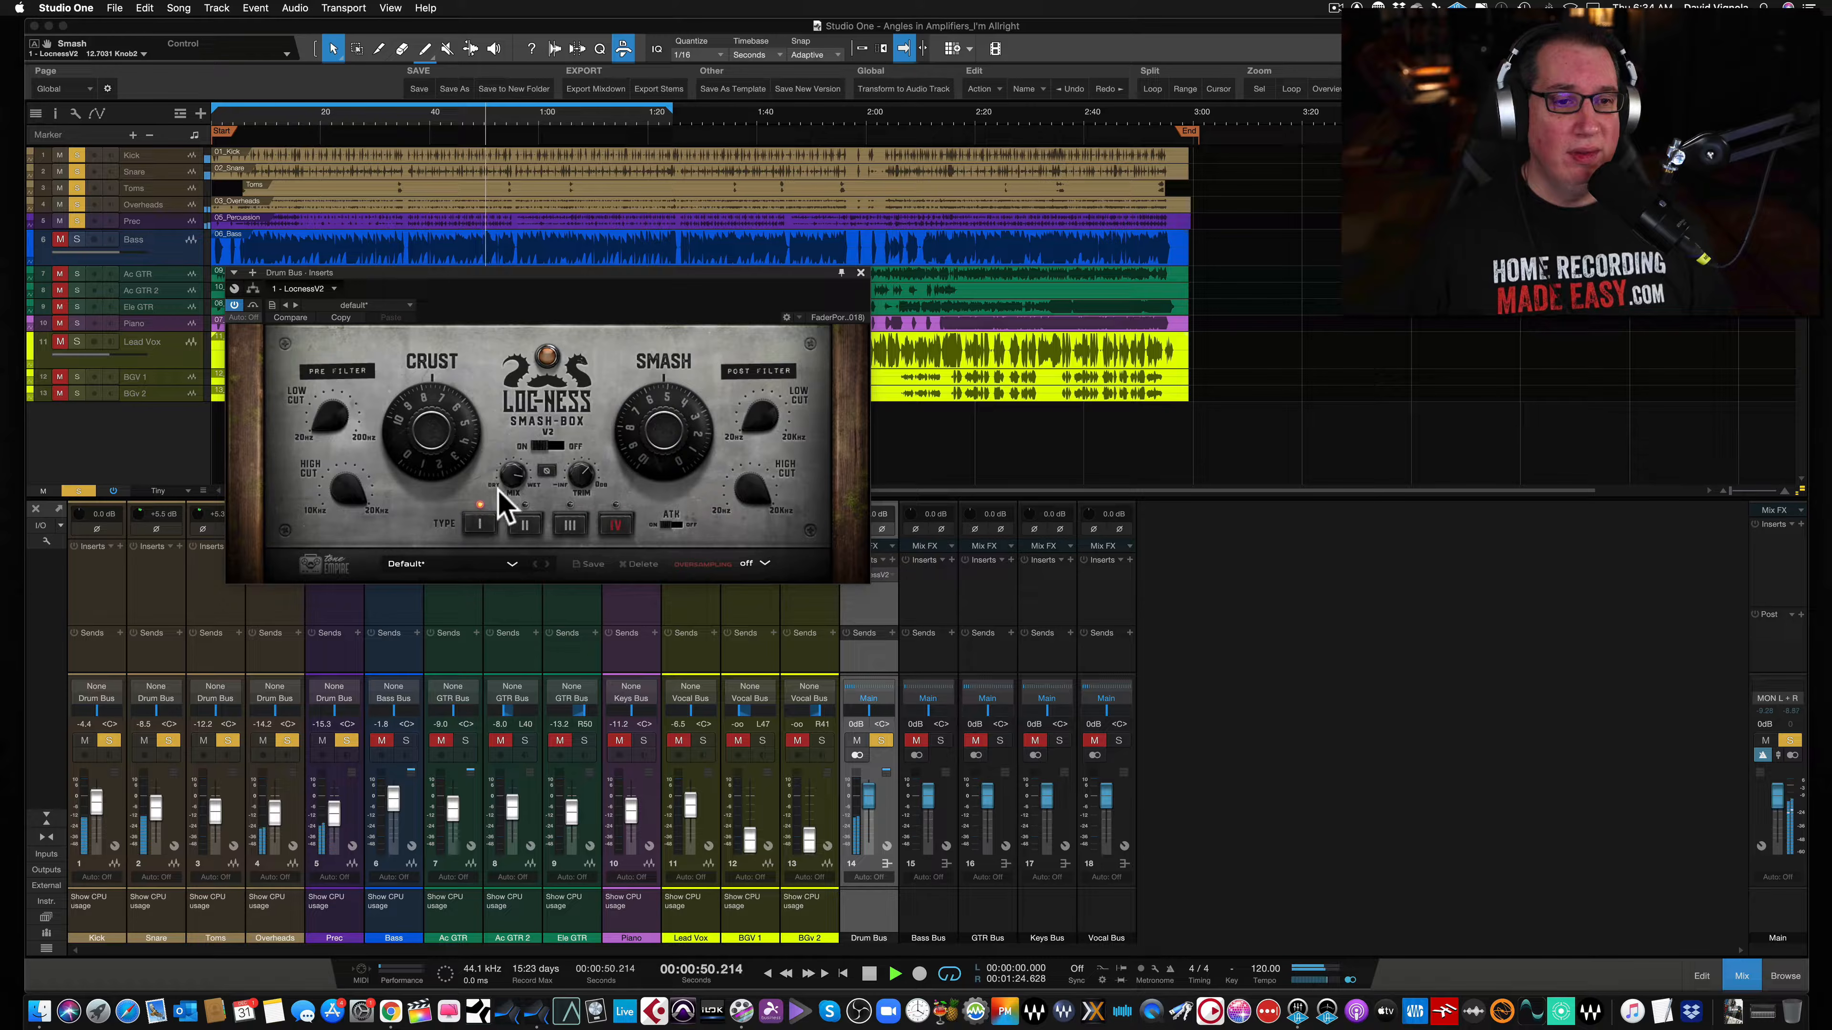
drag(582, 482, 577, 481)
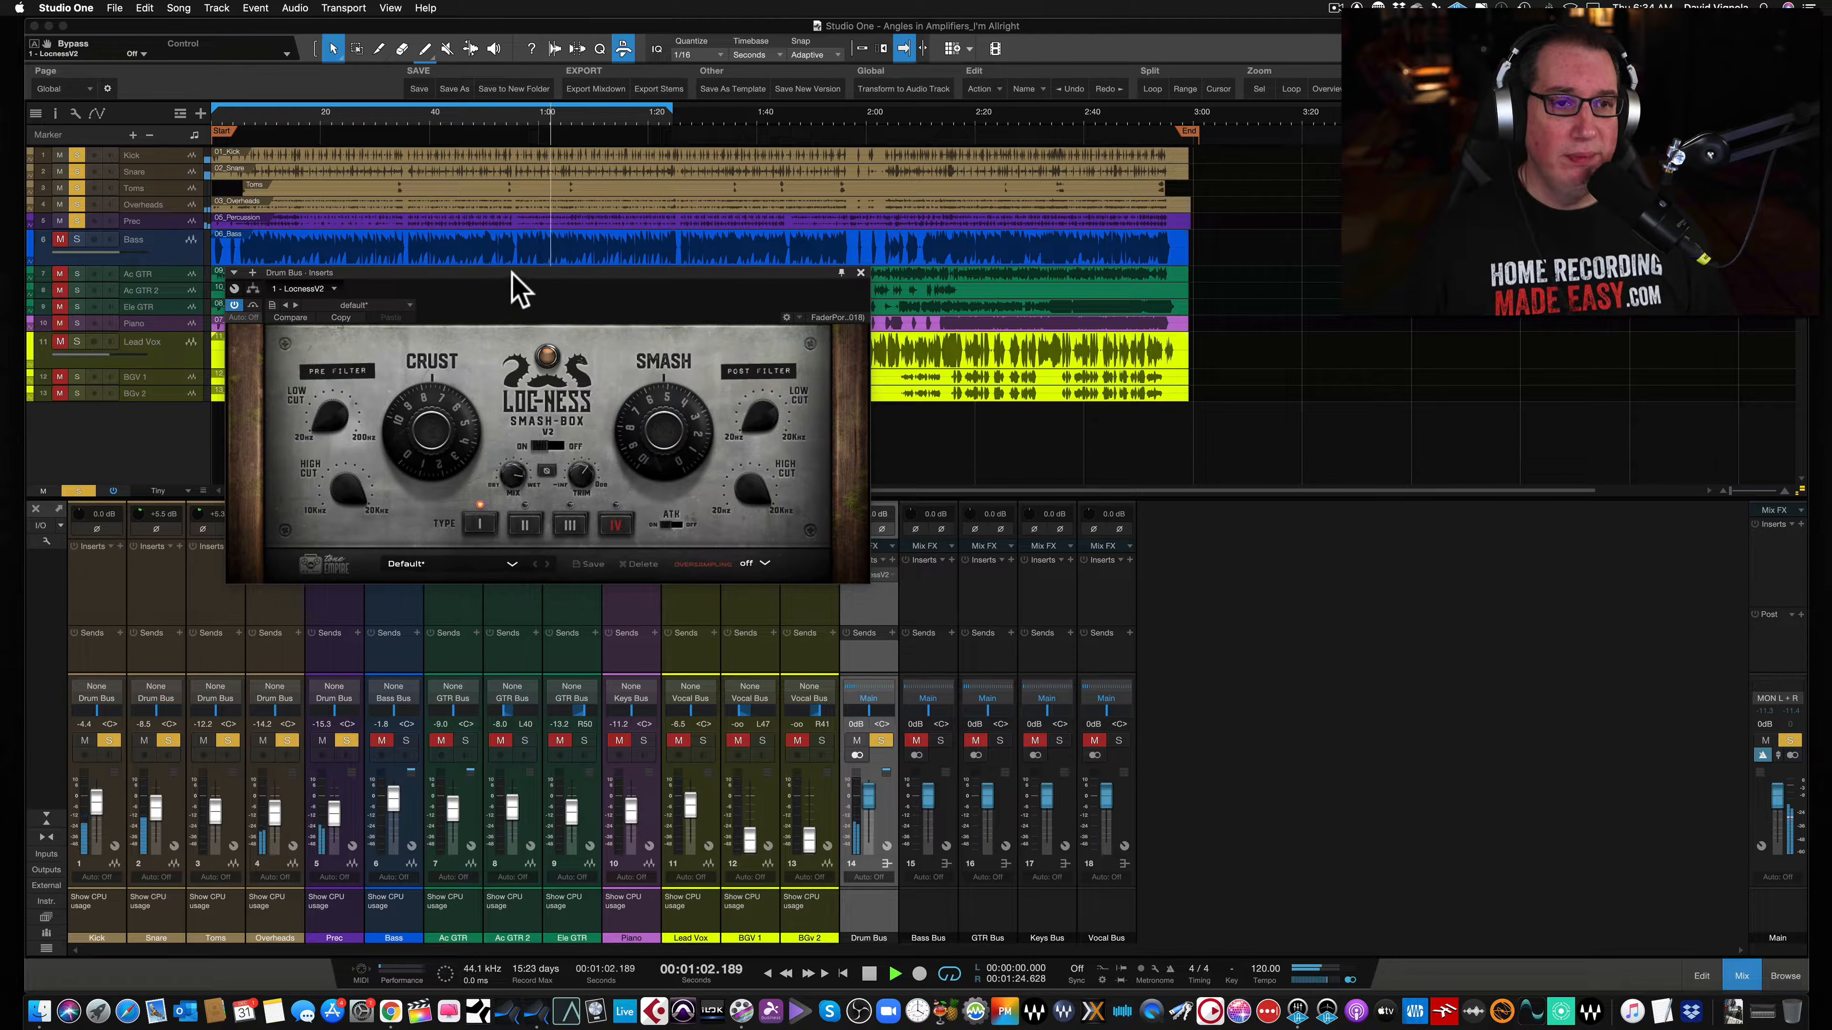
drag(513, 273, 513, 279)
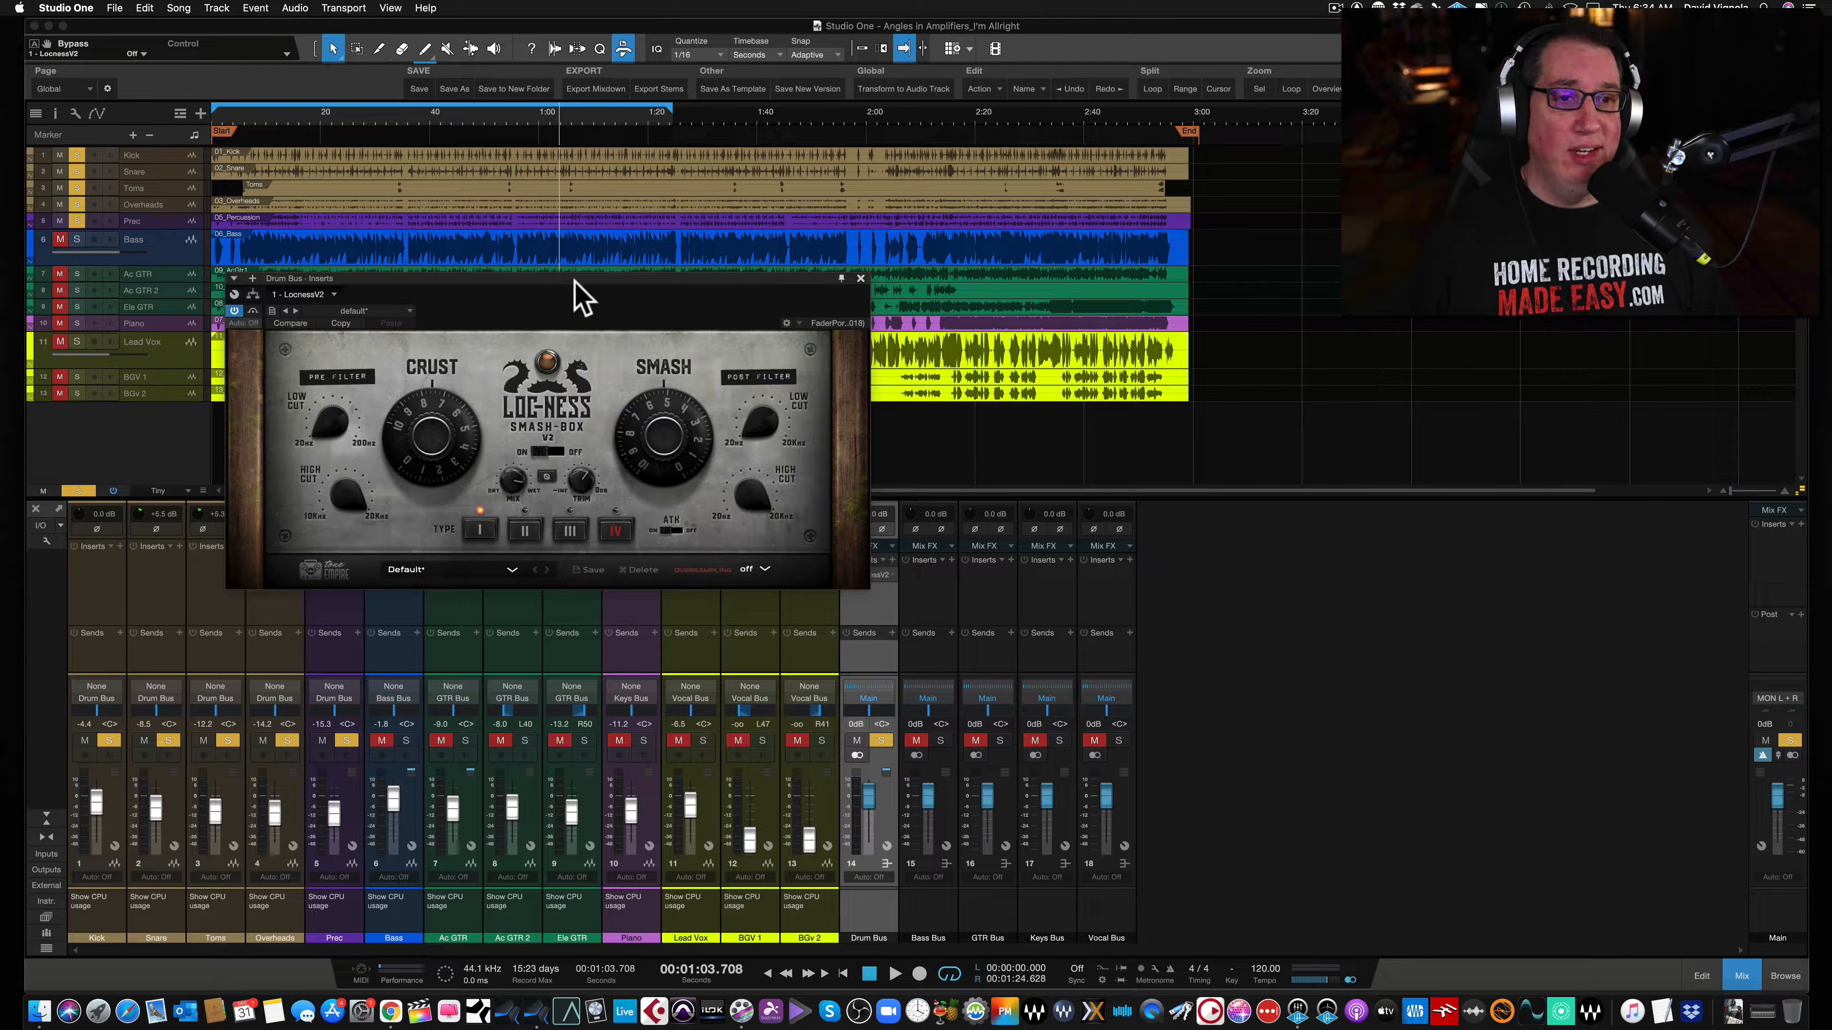
drag(575, 278, 576, 272)
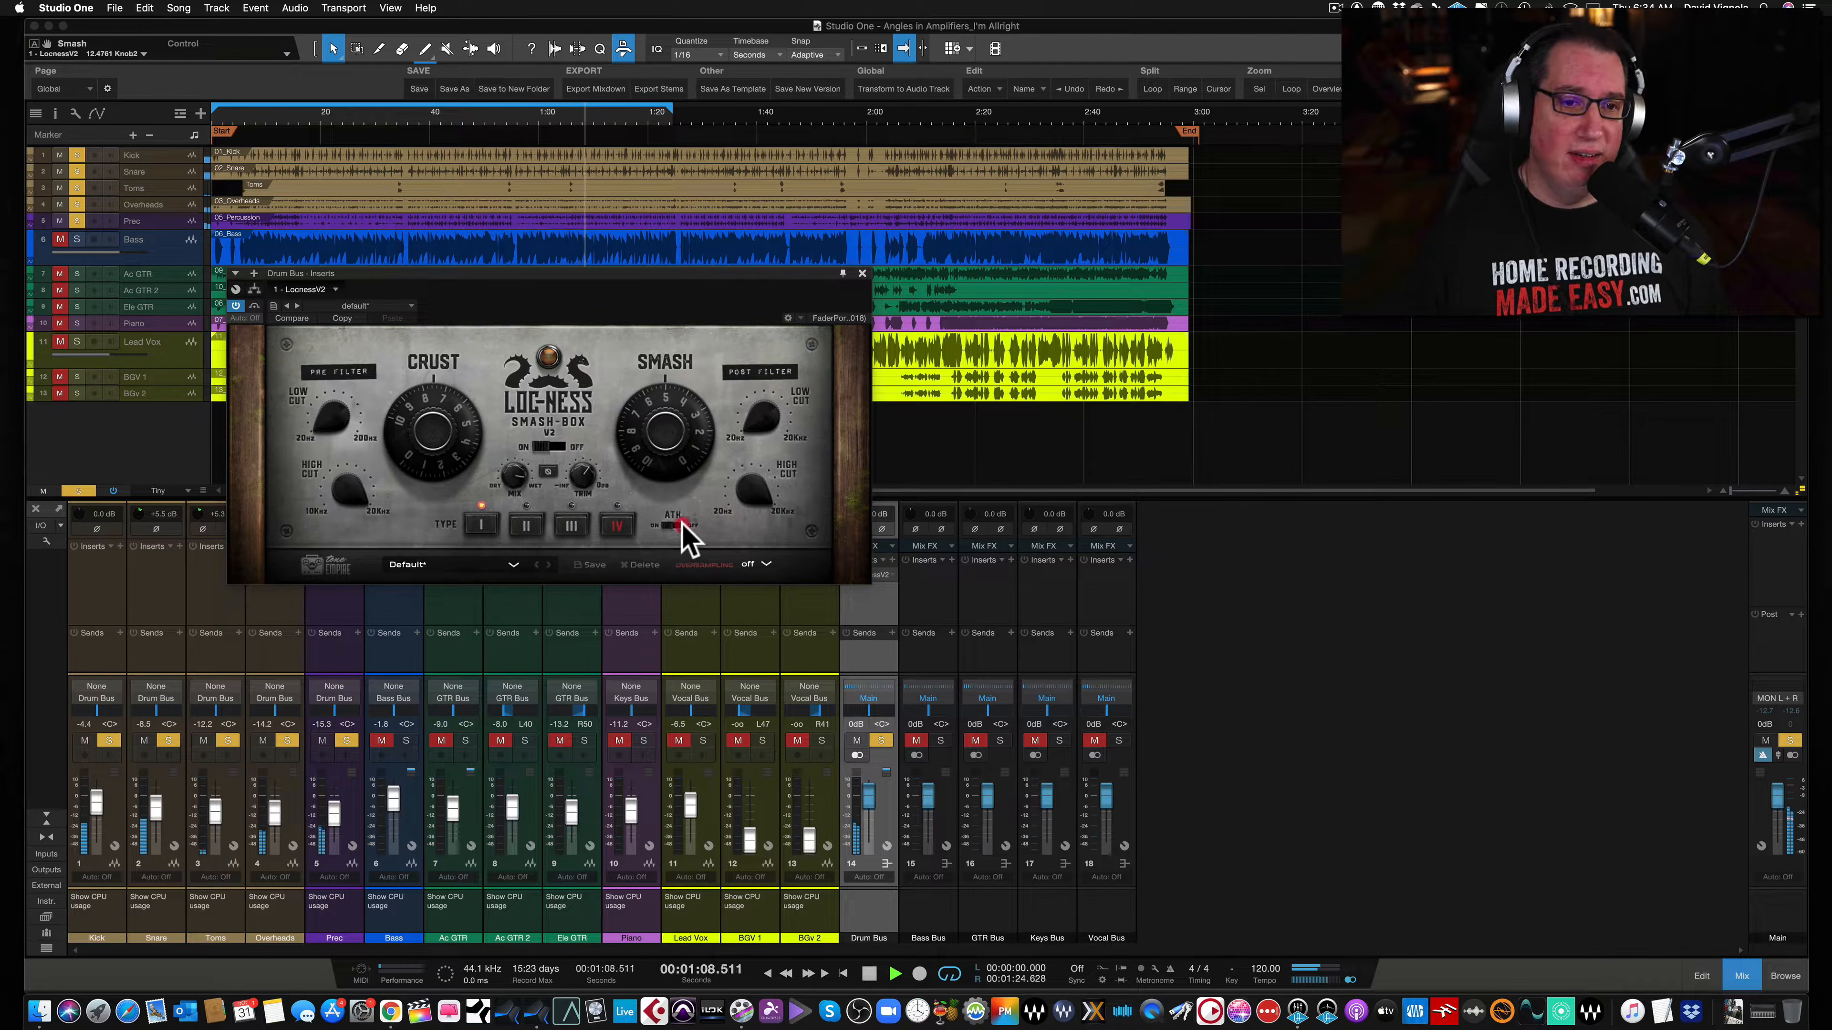
- Toggle the ATK attack switch on and off several times, then select the Dry/Wet knob
click(667, 527)
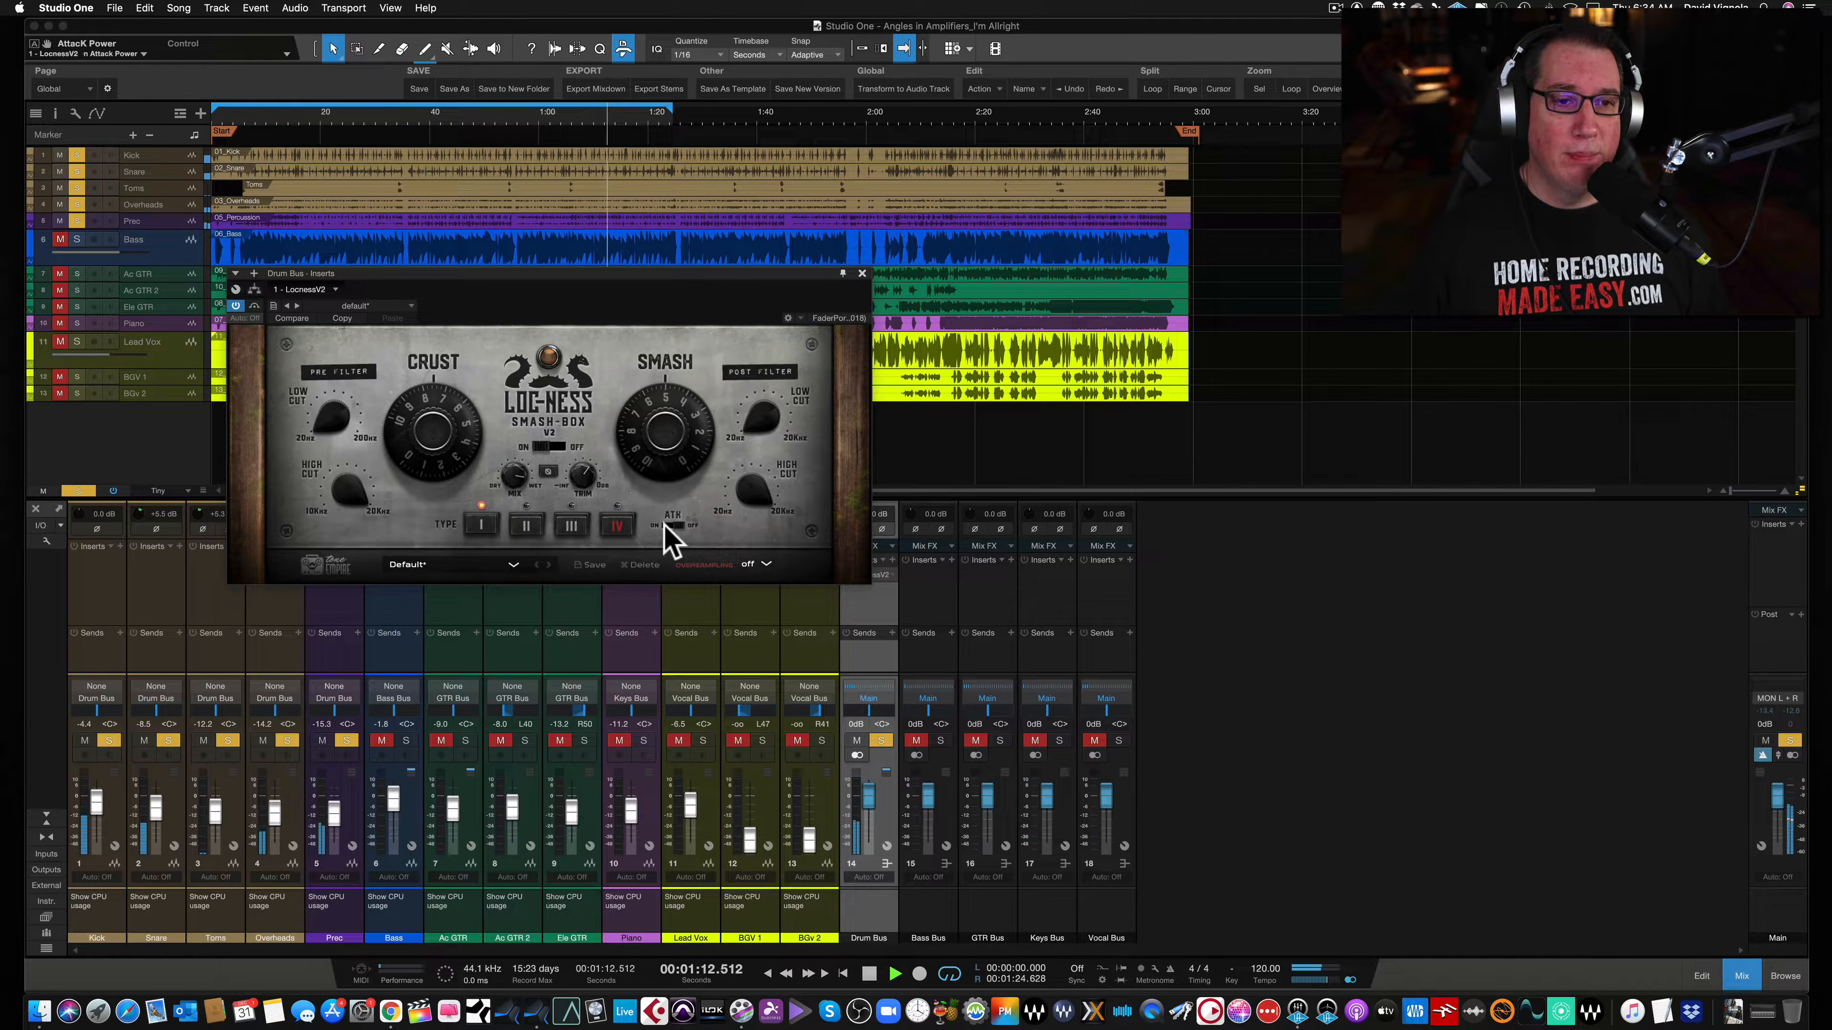
click(664, 525)
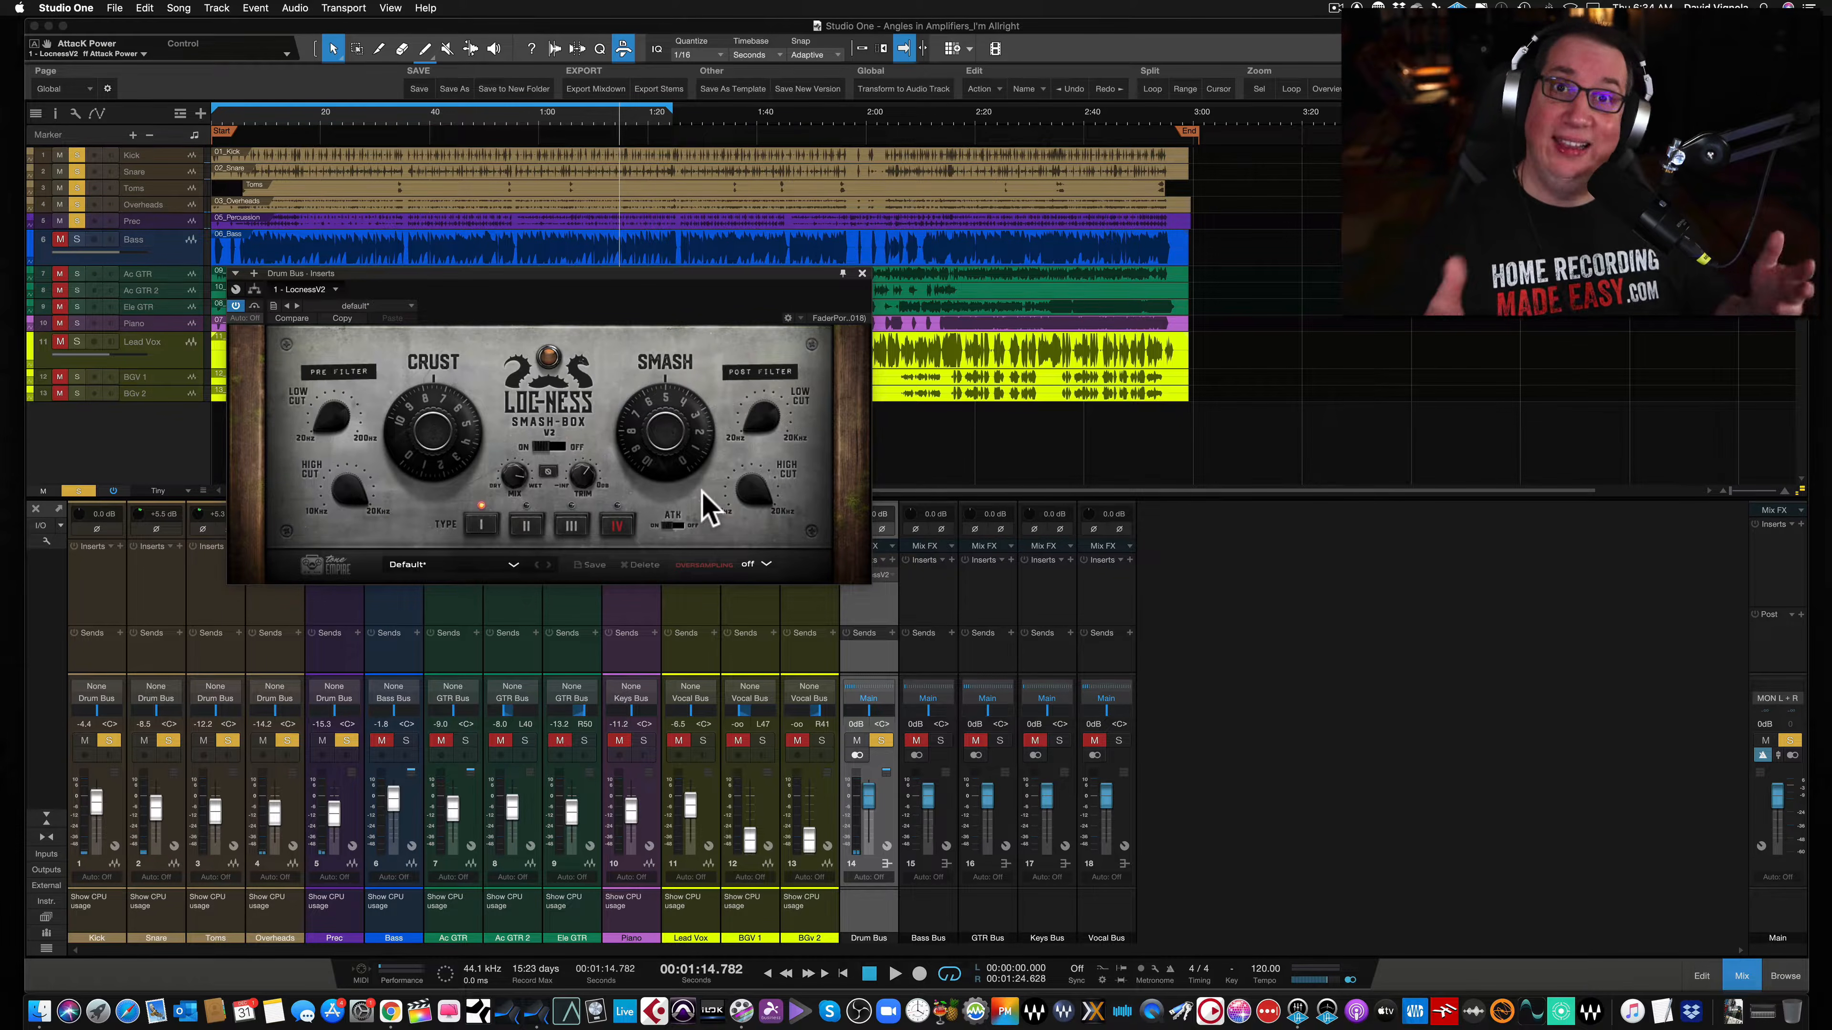
click(679, 523)
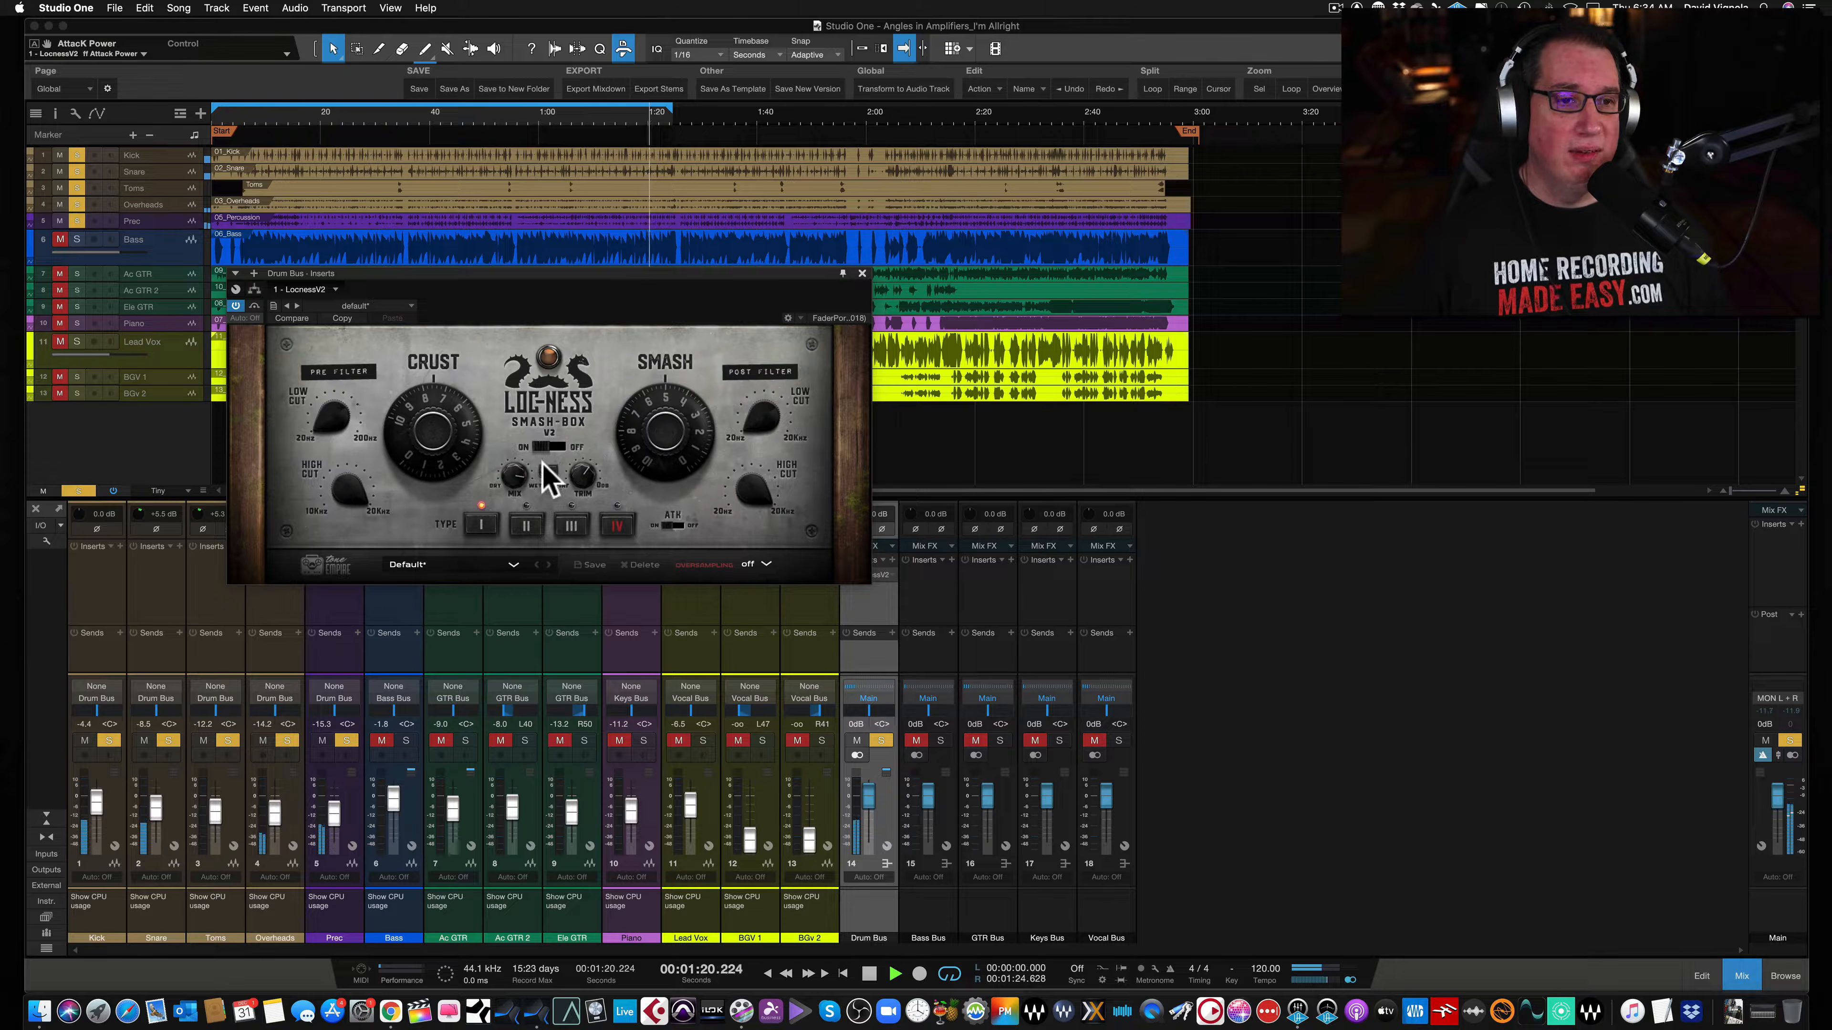
click(513, 477)
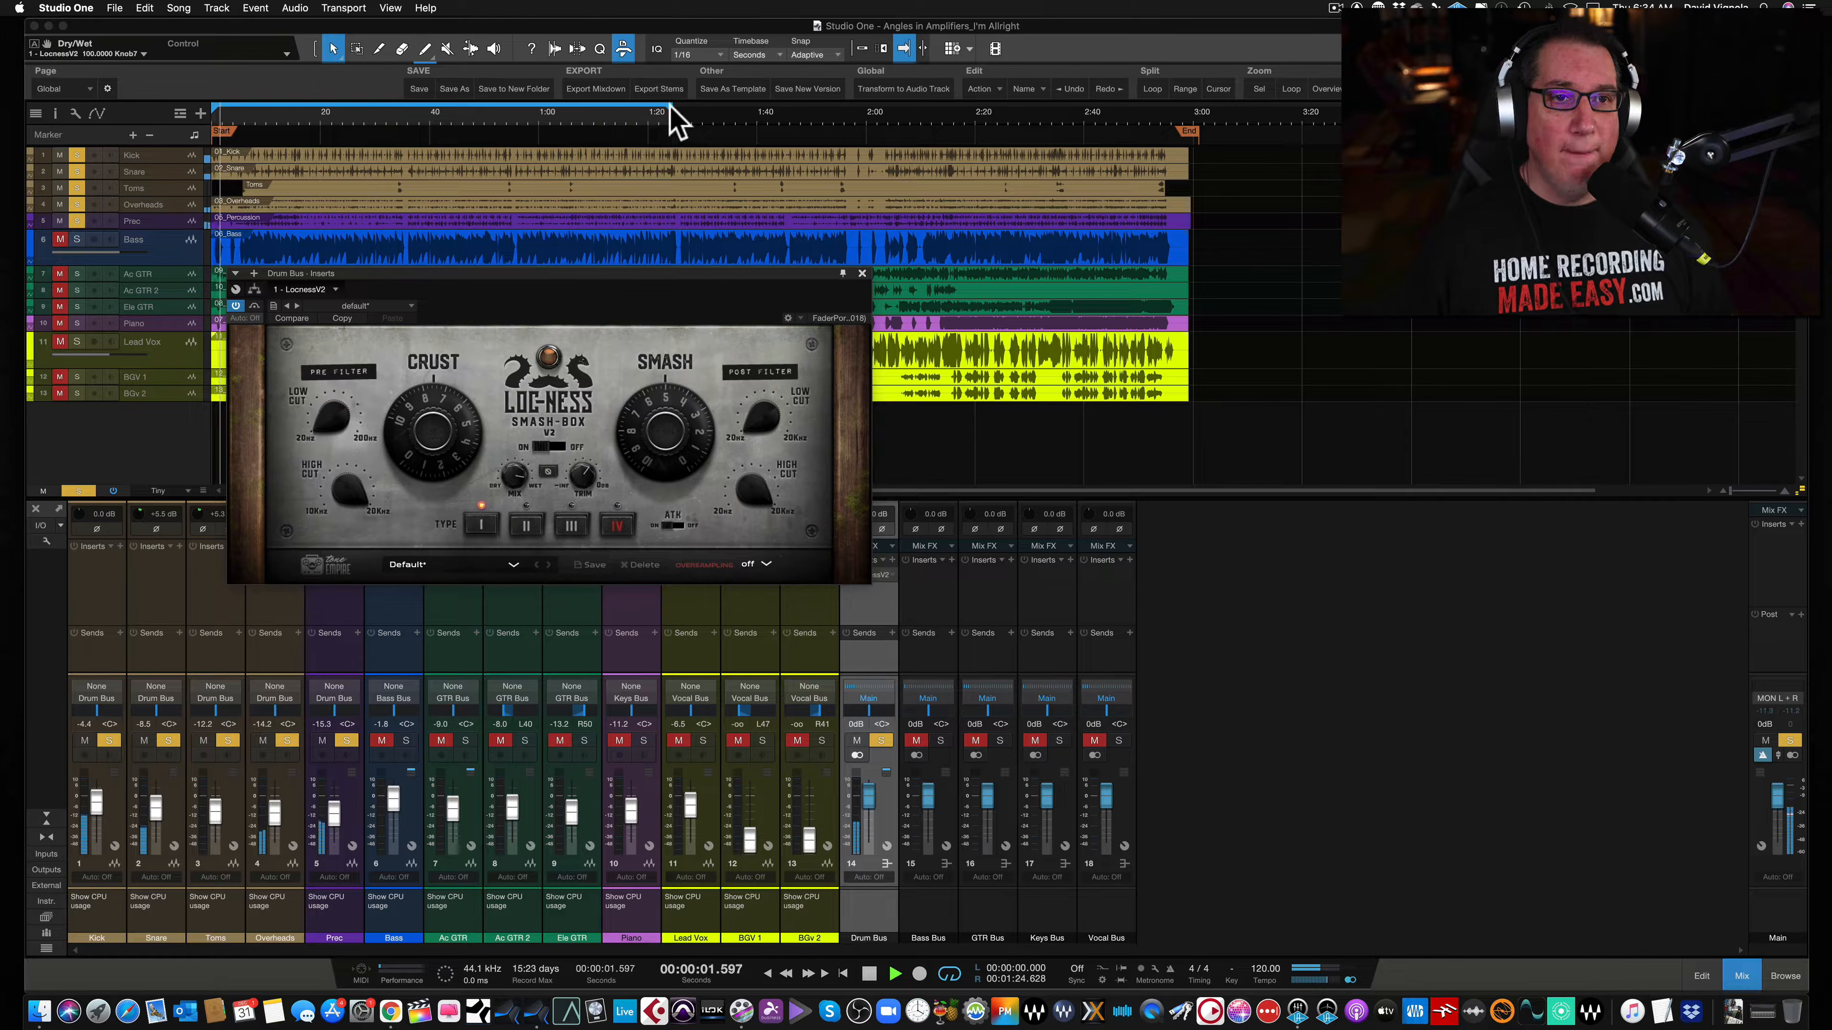
- Move playback back to the song start and audition saturation types II, I, II and III
drag(669, 107, 681, 108)
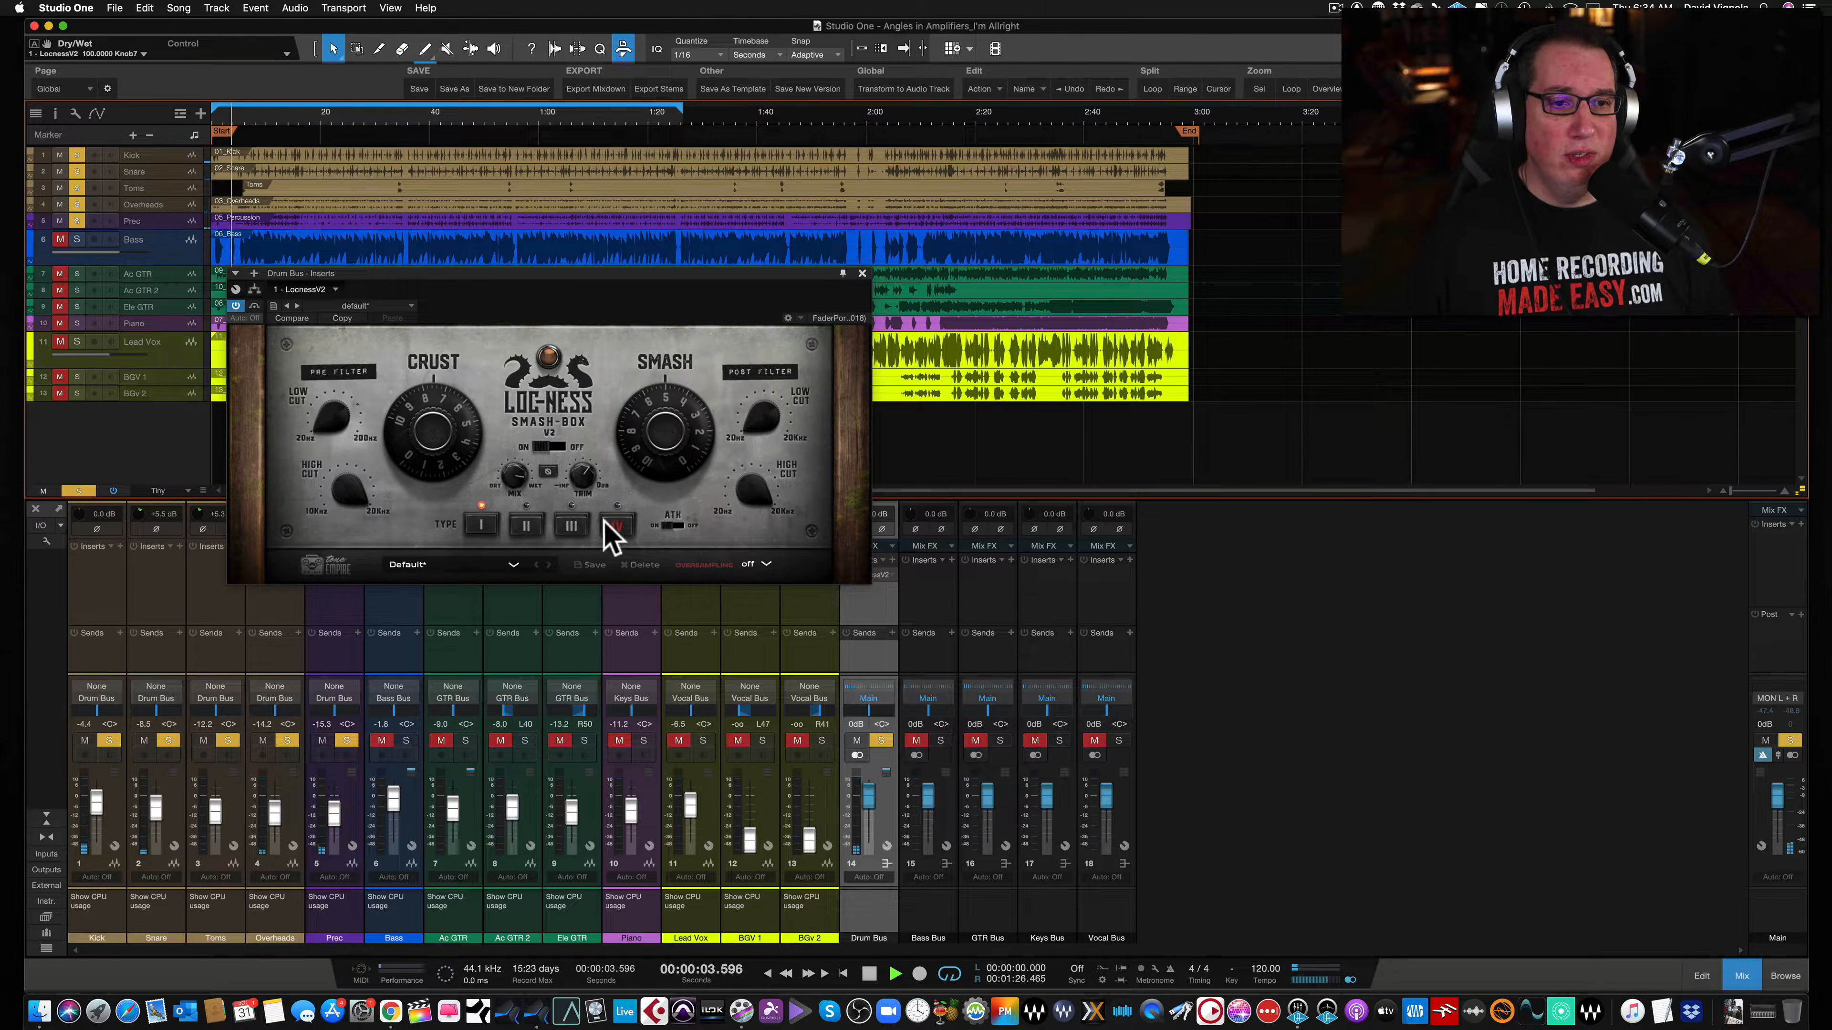
click(524, 528)
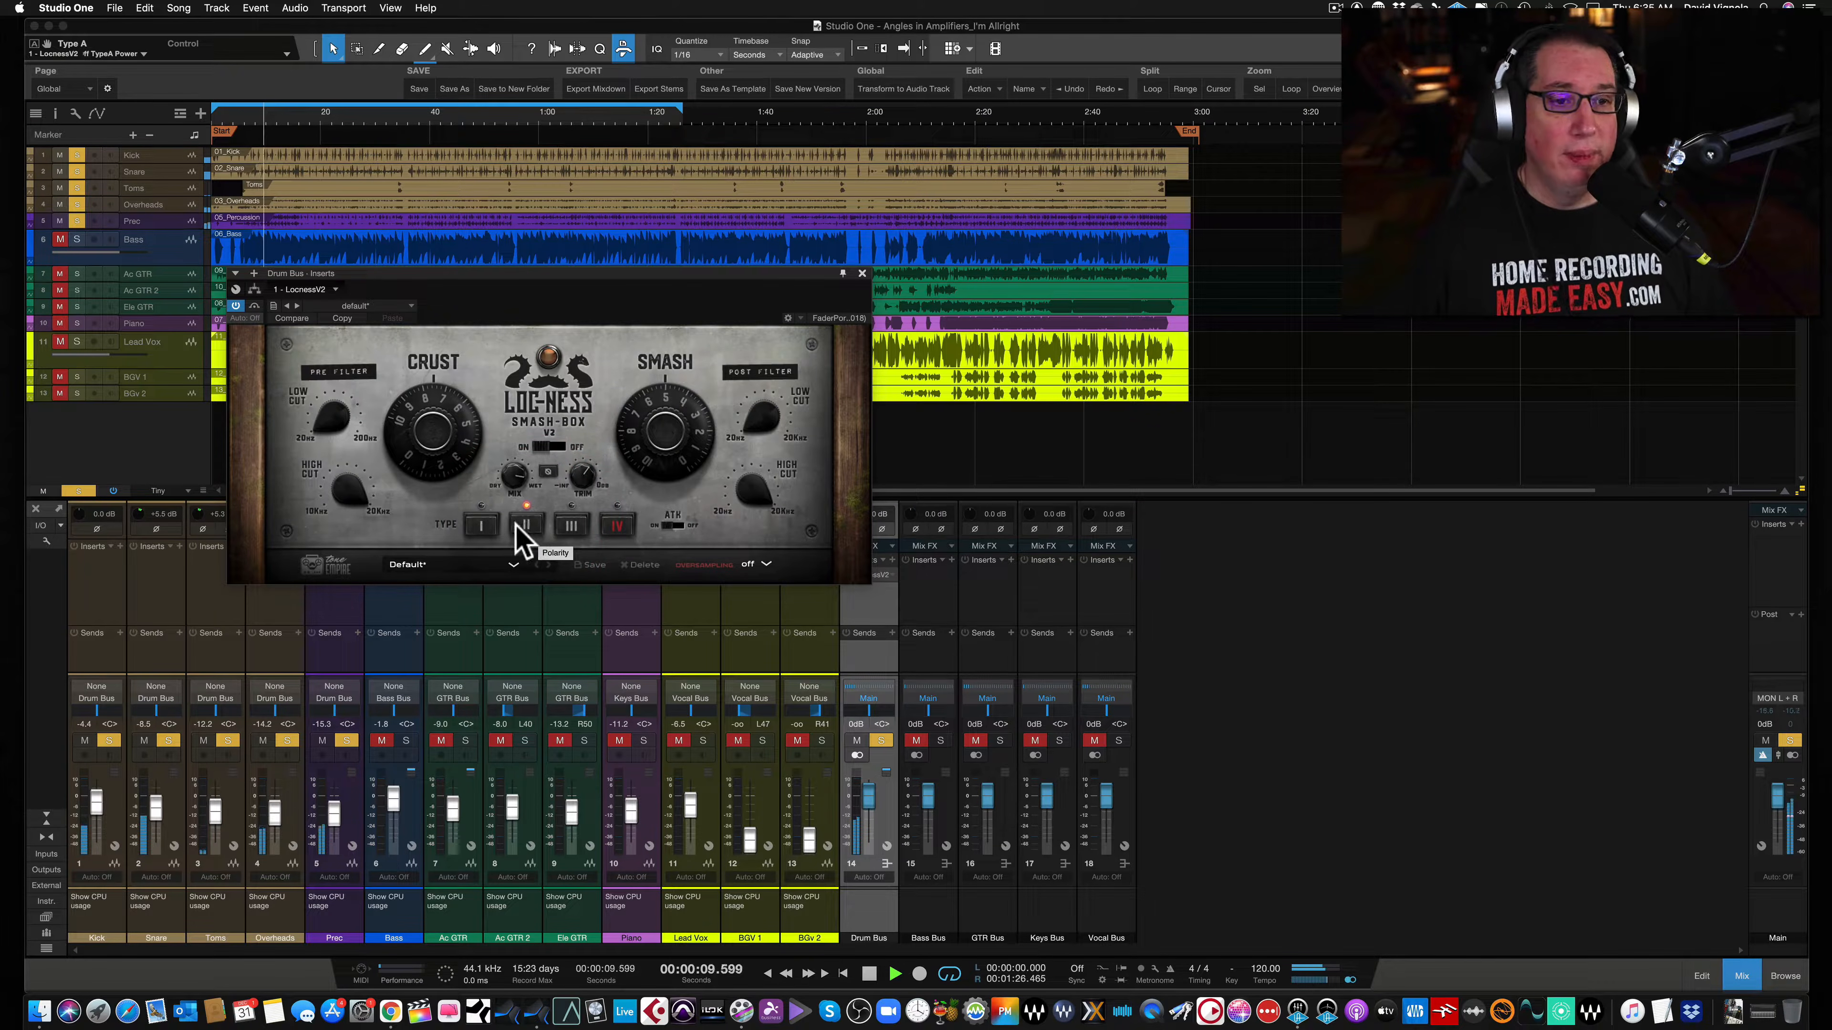
click(479, 528)
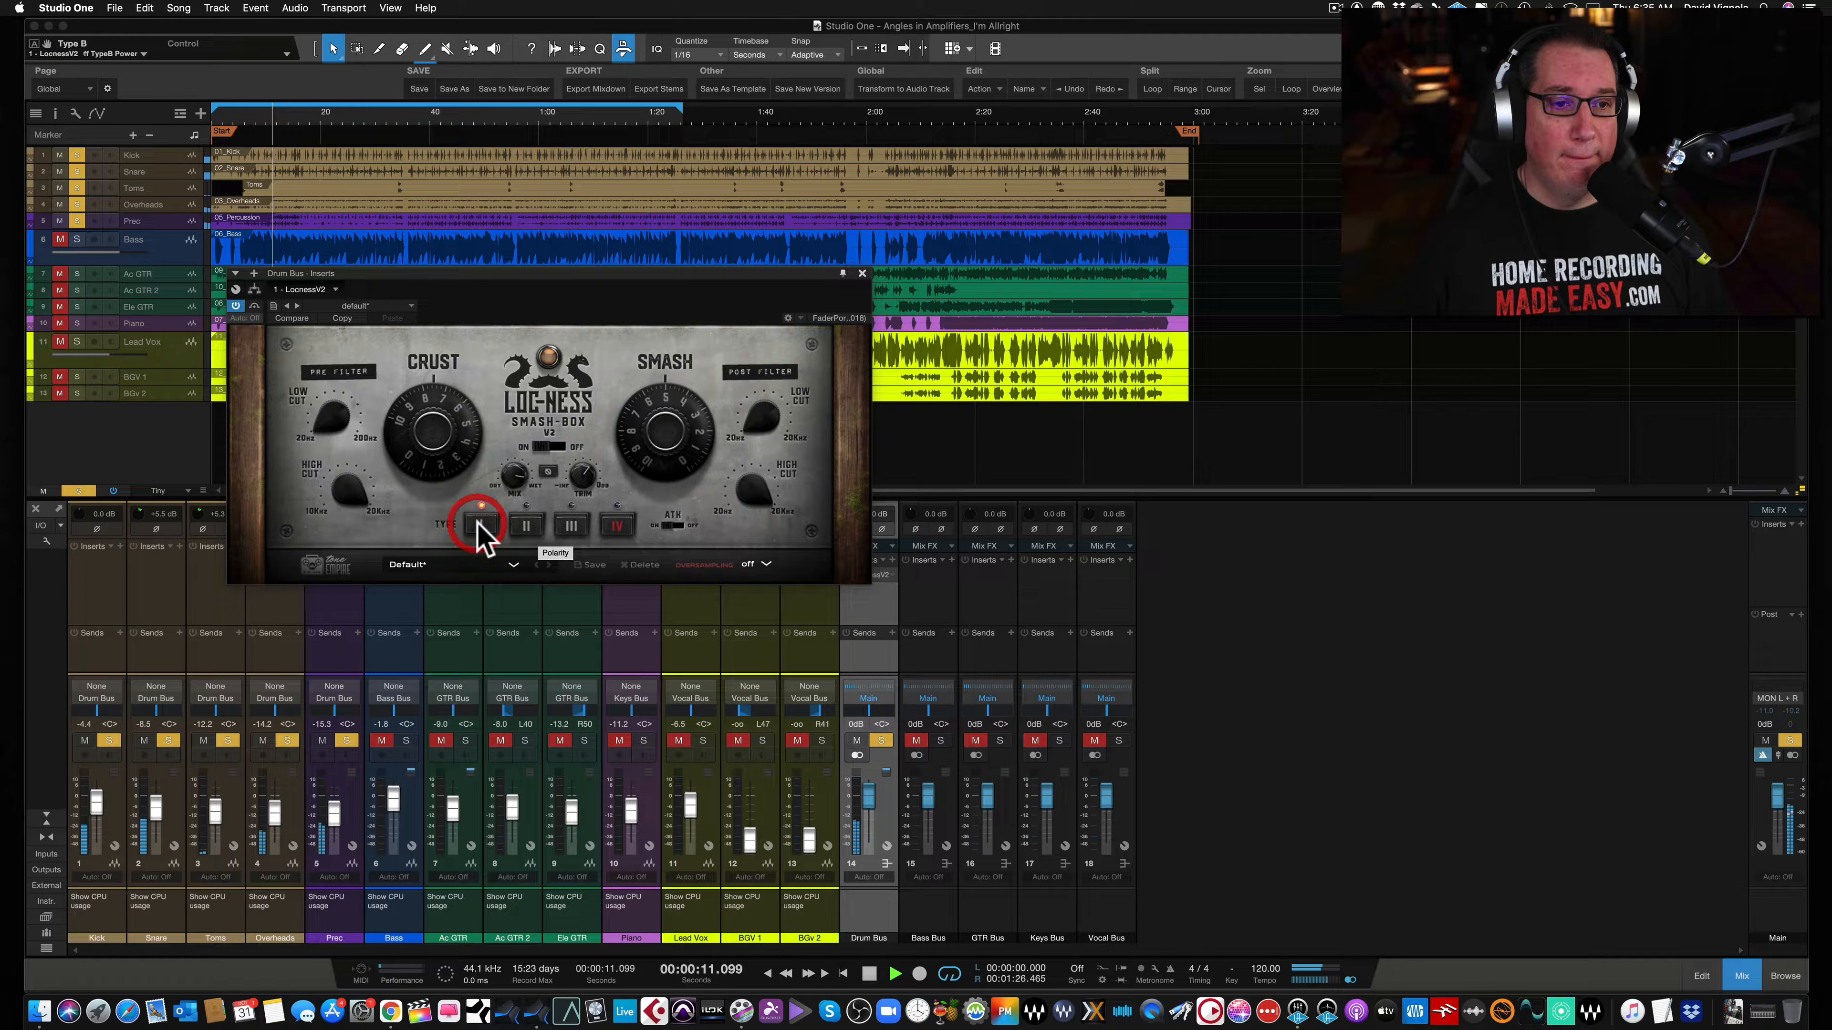
click(522, 526)
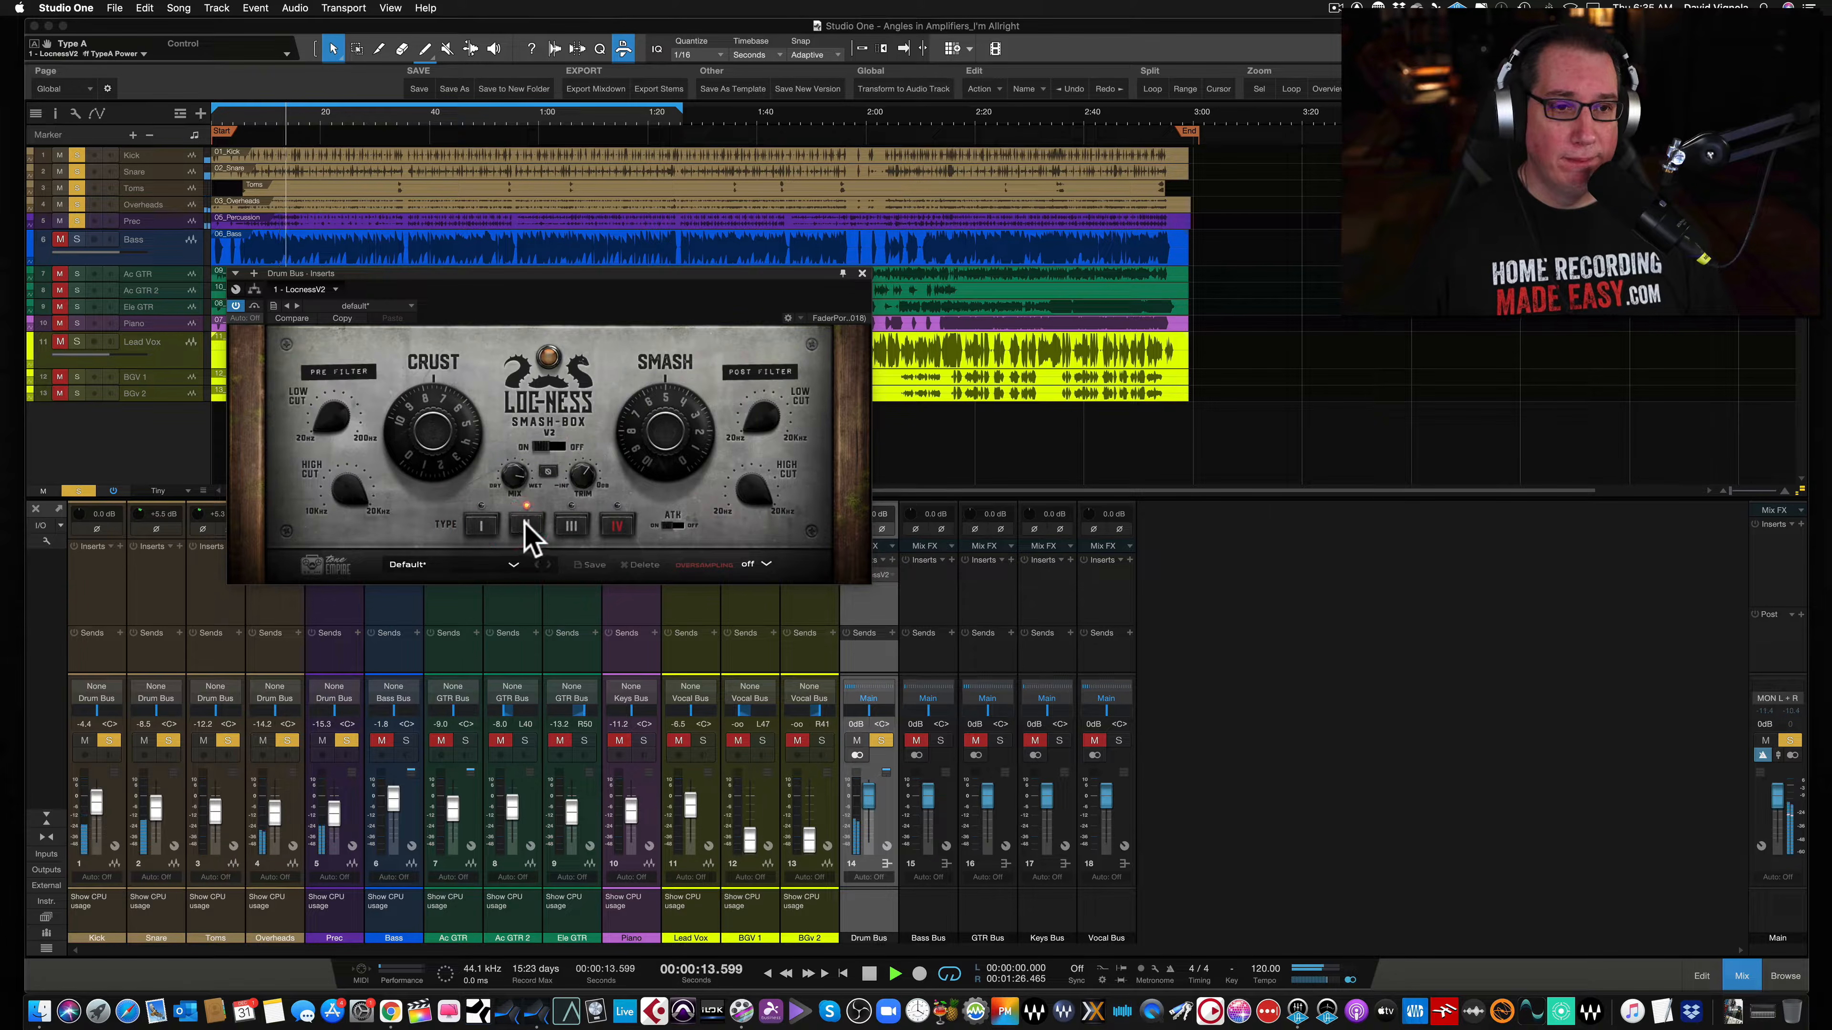
click(568, 529)
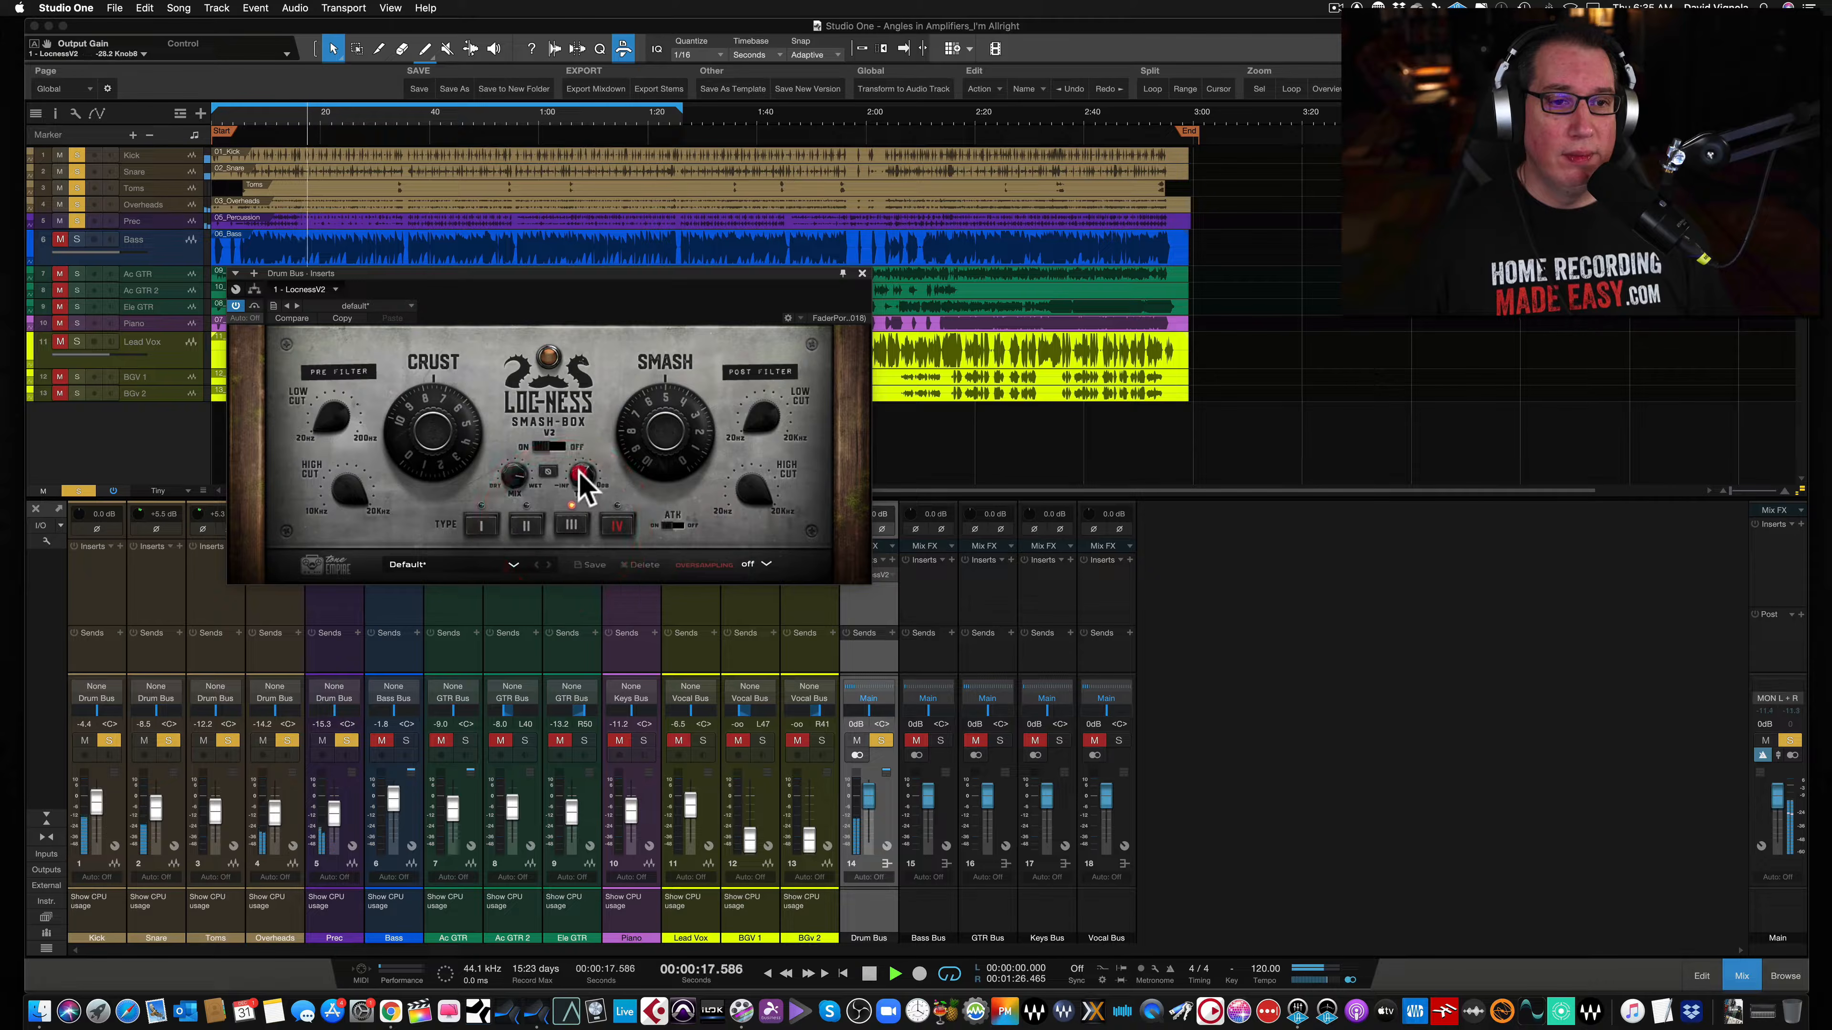
- Lower the output gain to about -28.7 dB and switch to saturation type IV during playback
scroll(581, 481, down, 2)
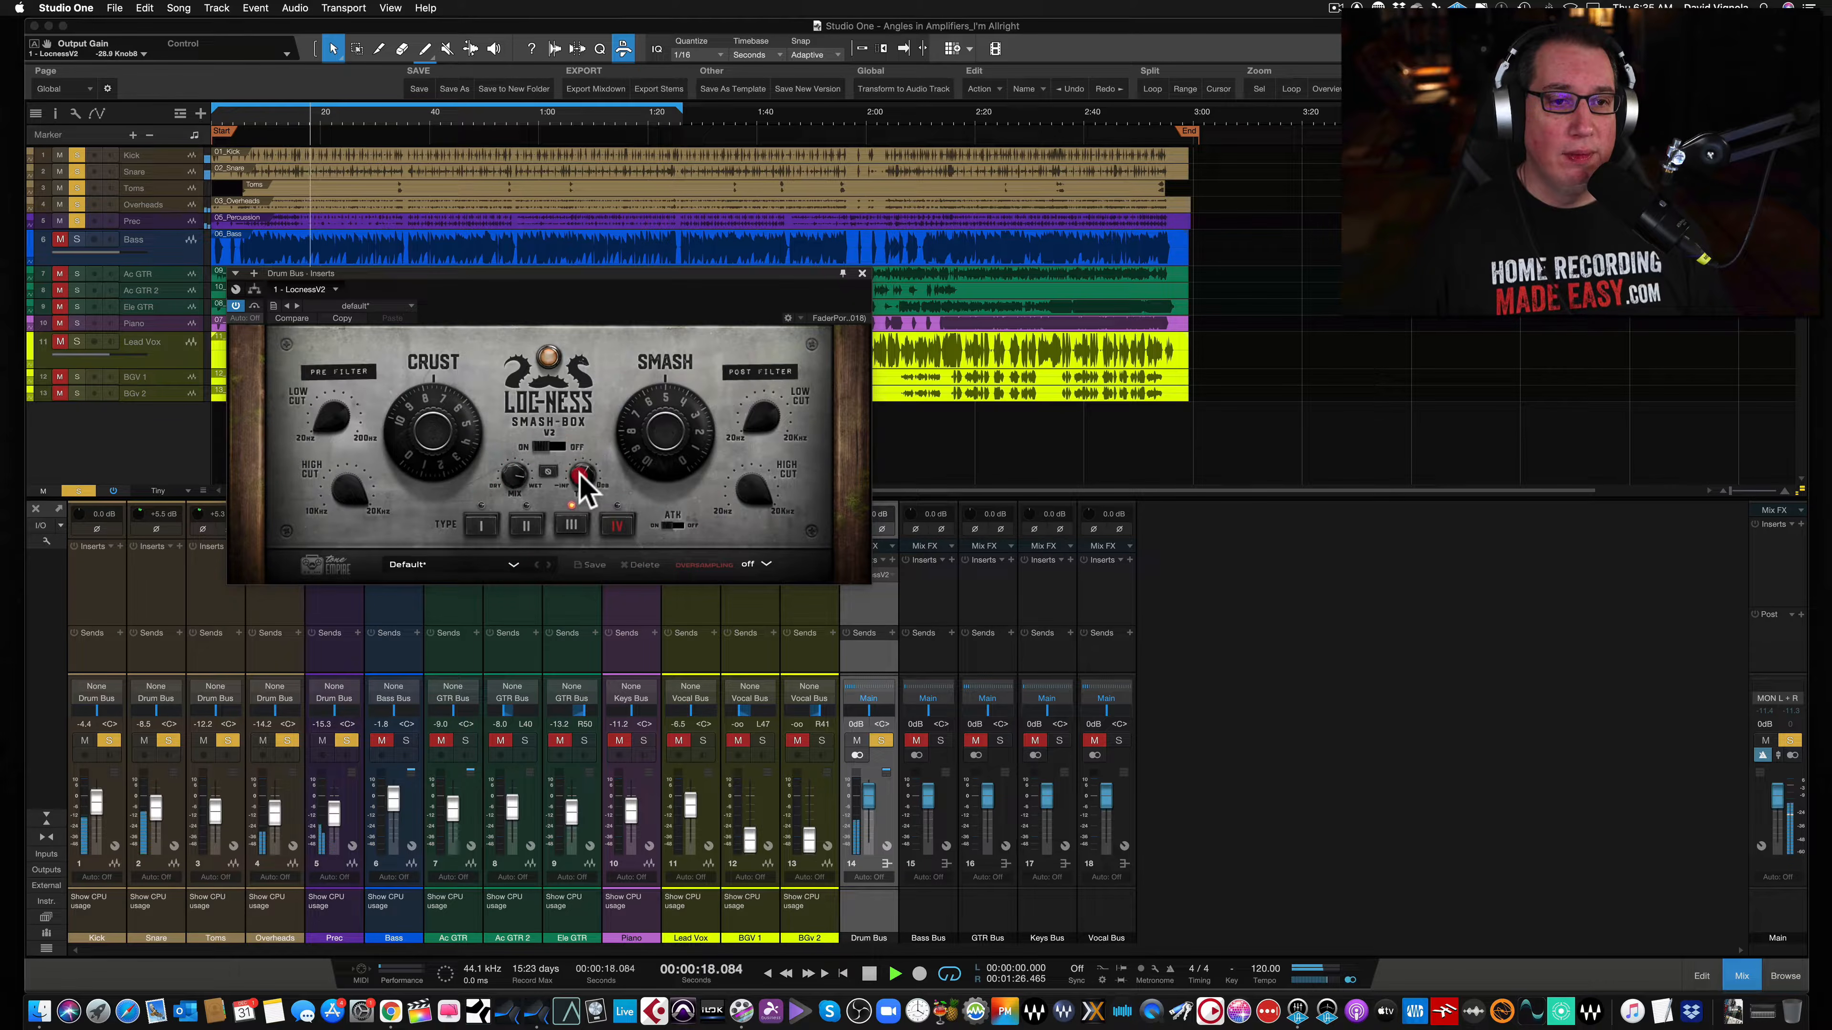
click(618, 530)
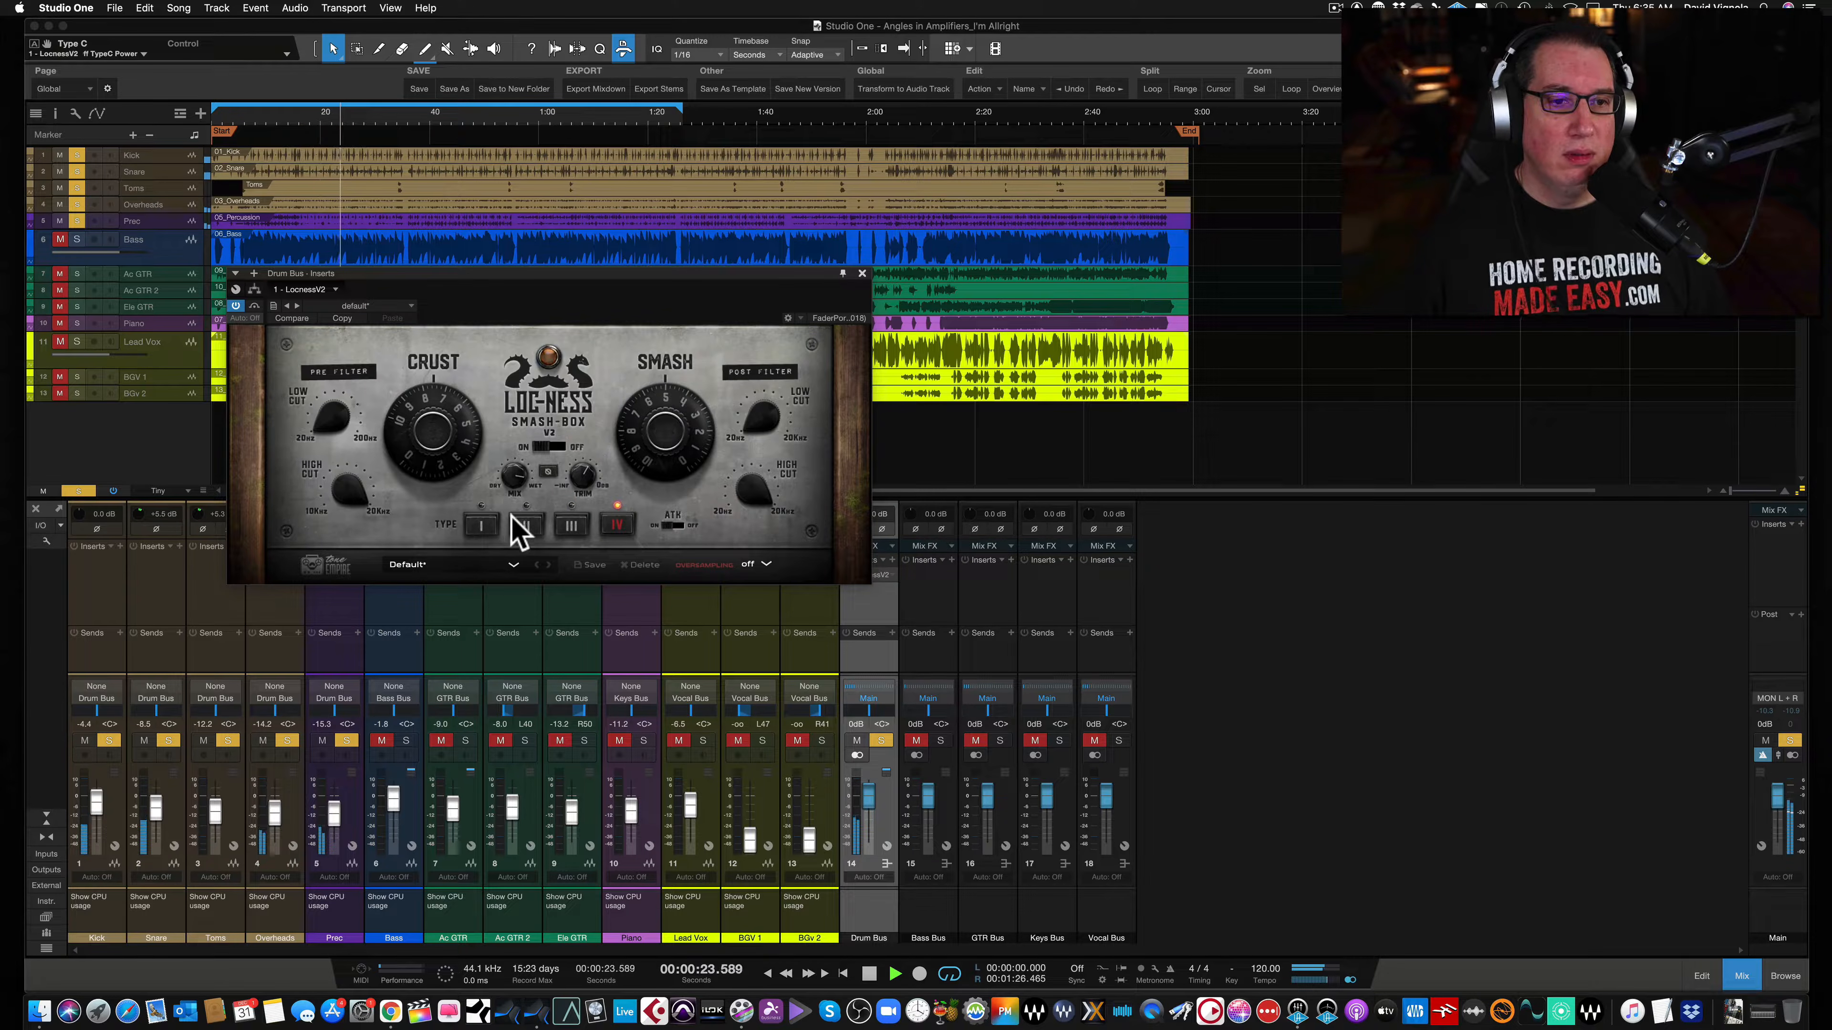
key(space)
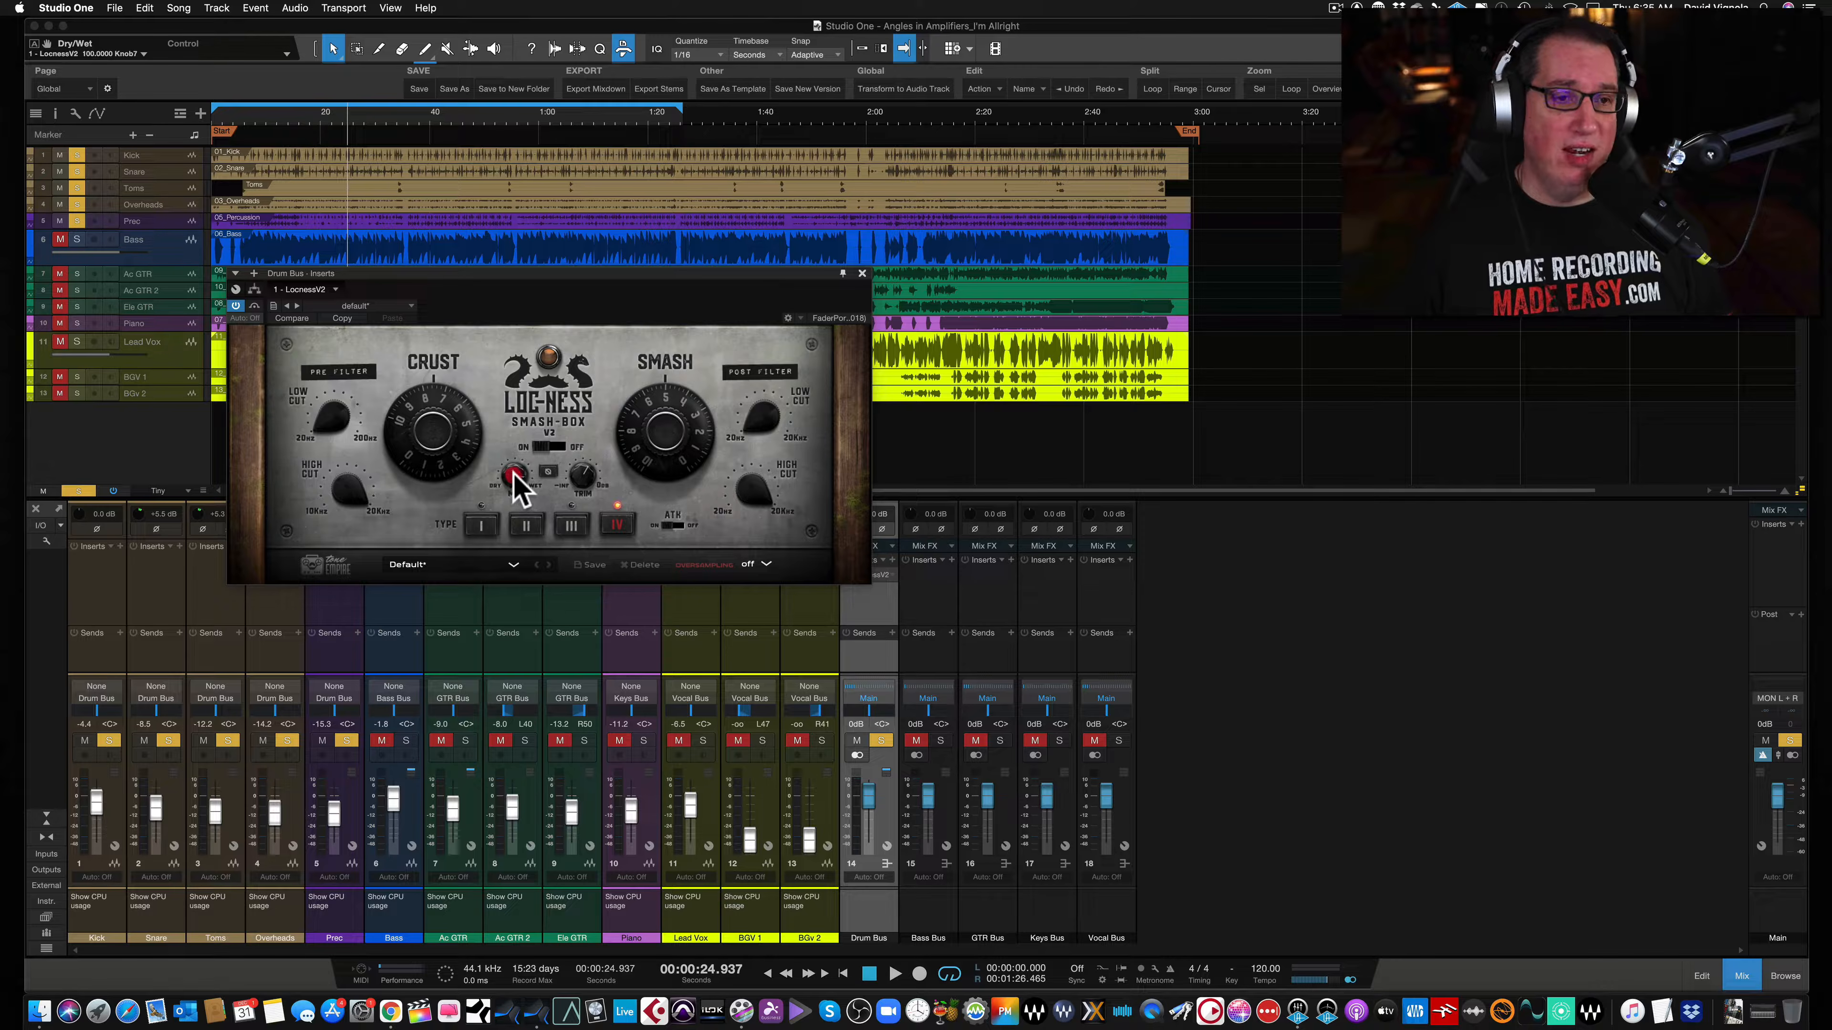
- Lower the Dry/Wet mix to about 45% and toggle the Smash-Box bypass on and off to compare
drag(513, 477, 472, 572)
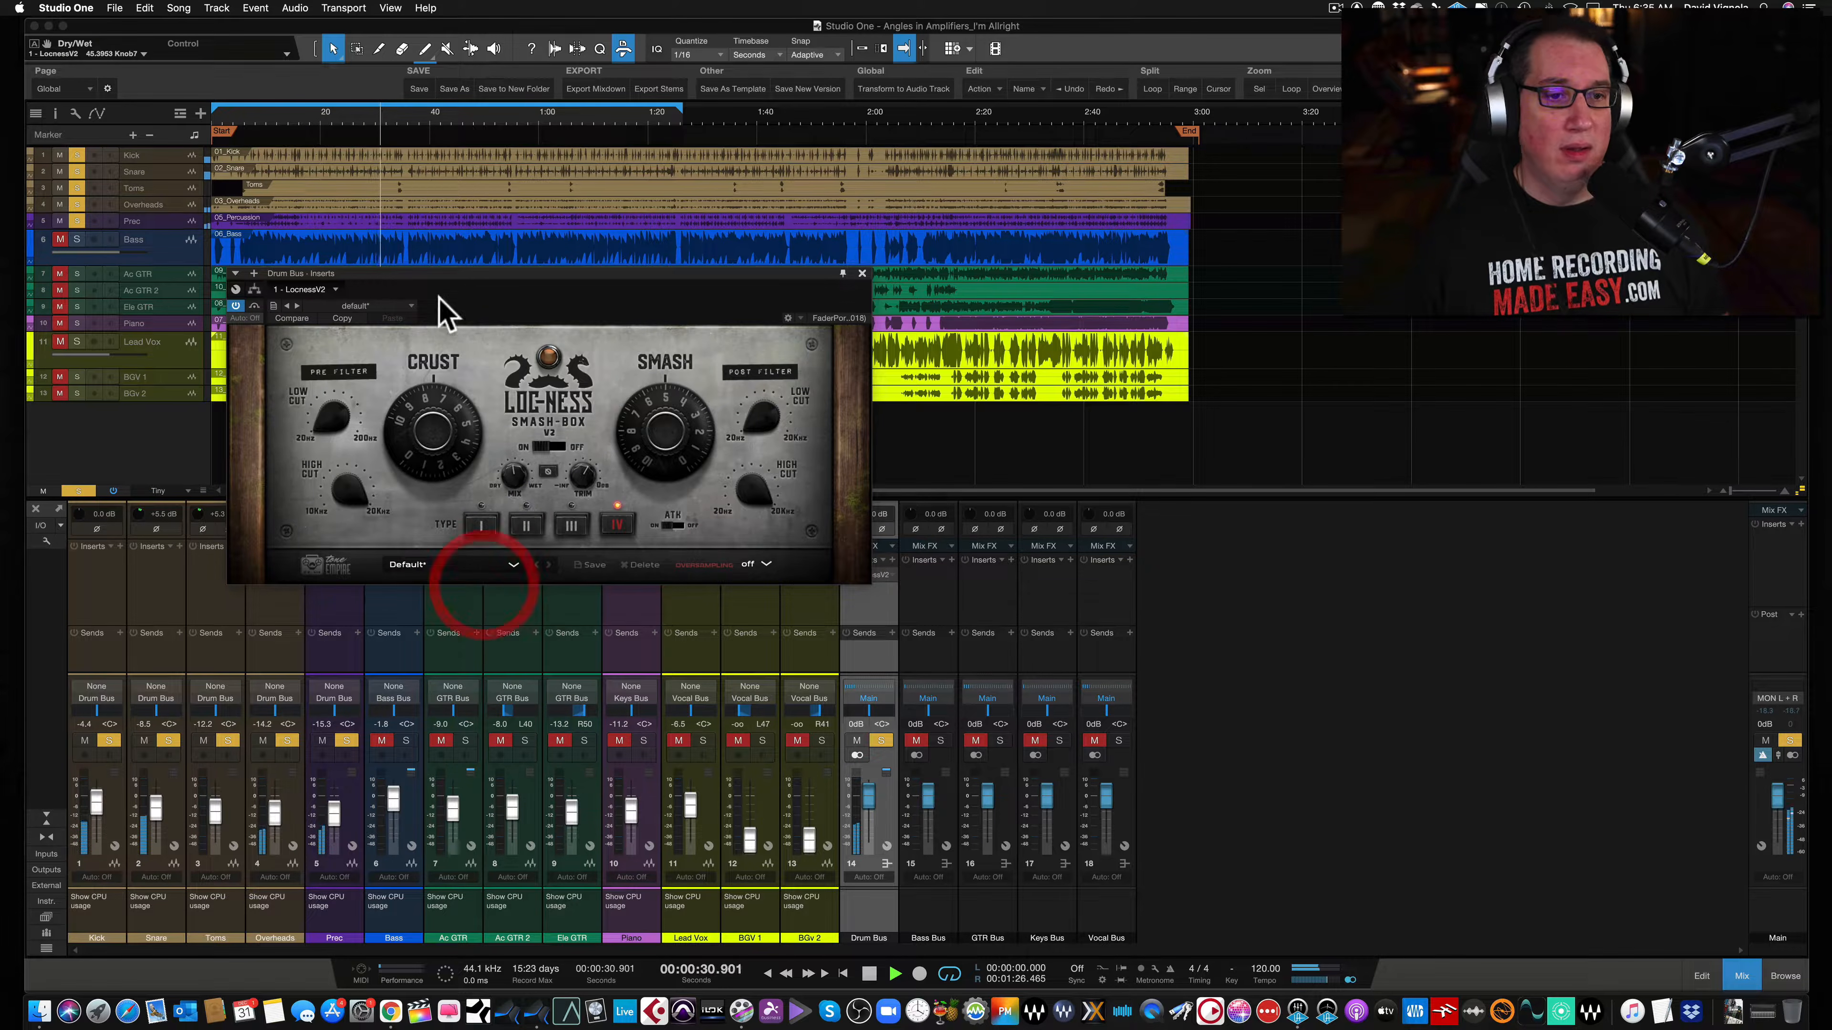
click(253, 306)
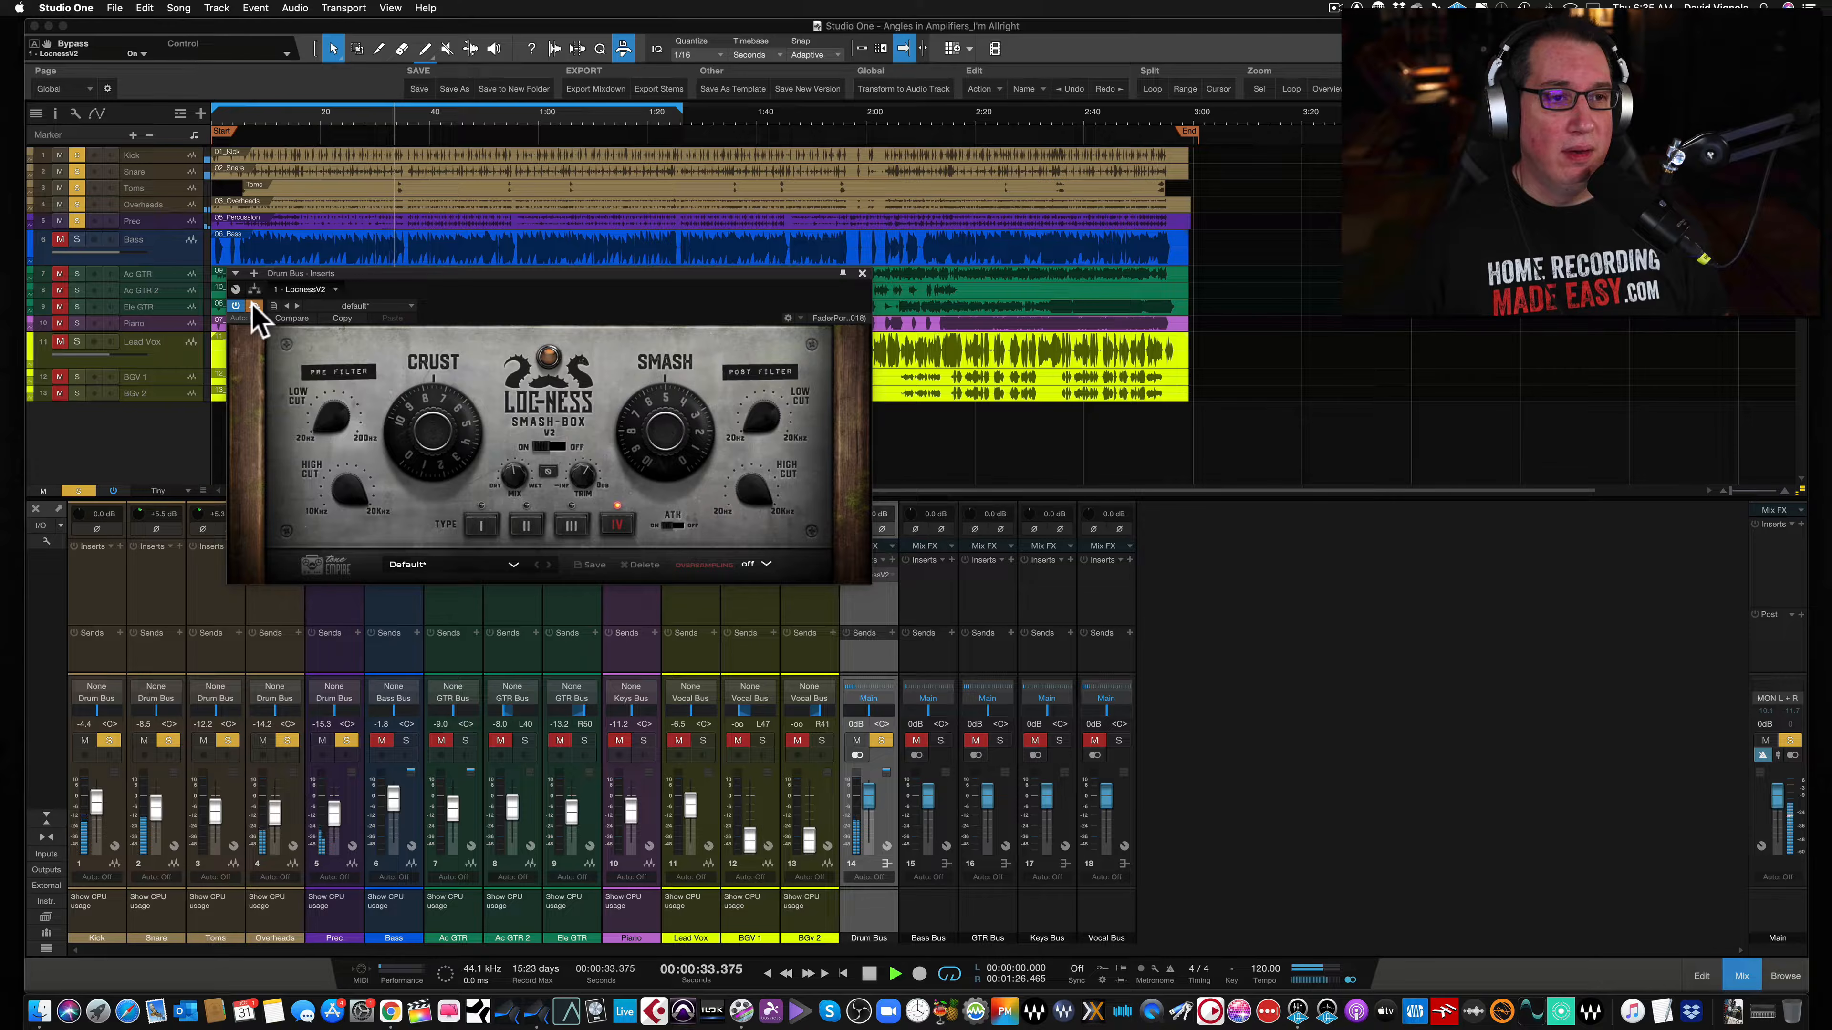
click(253, 305)
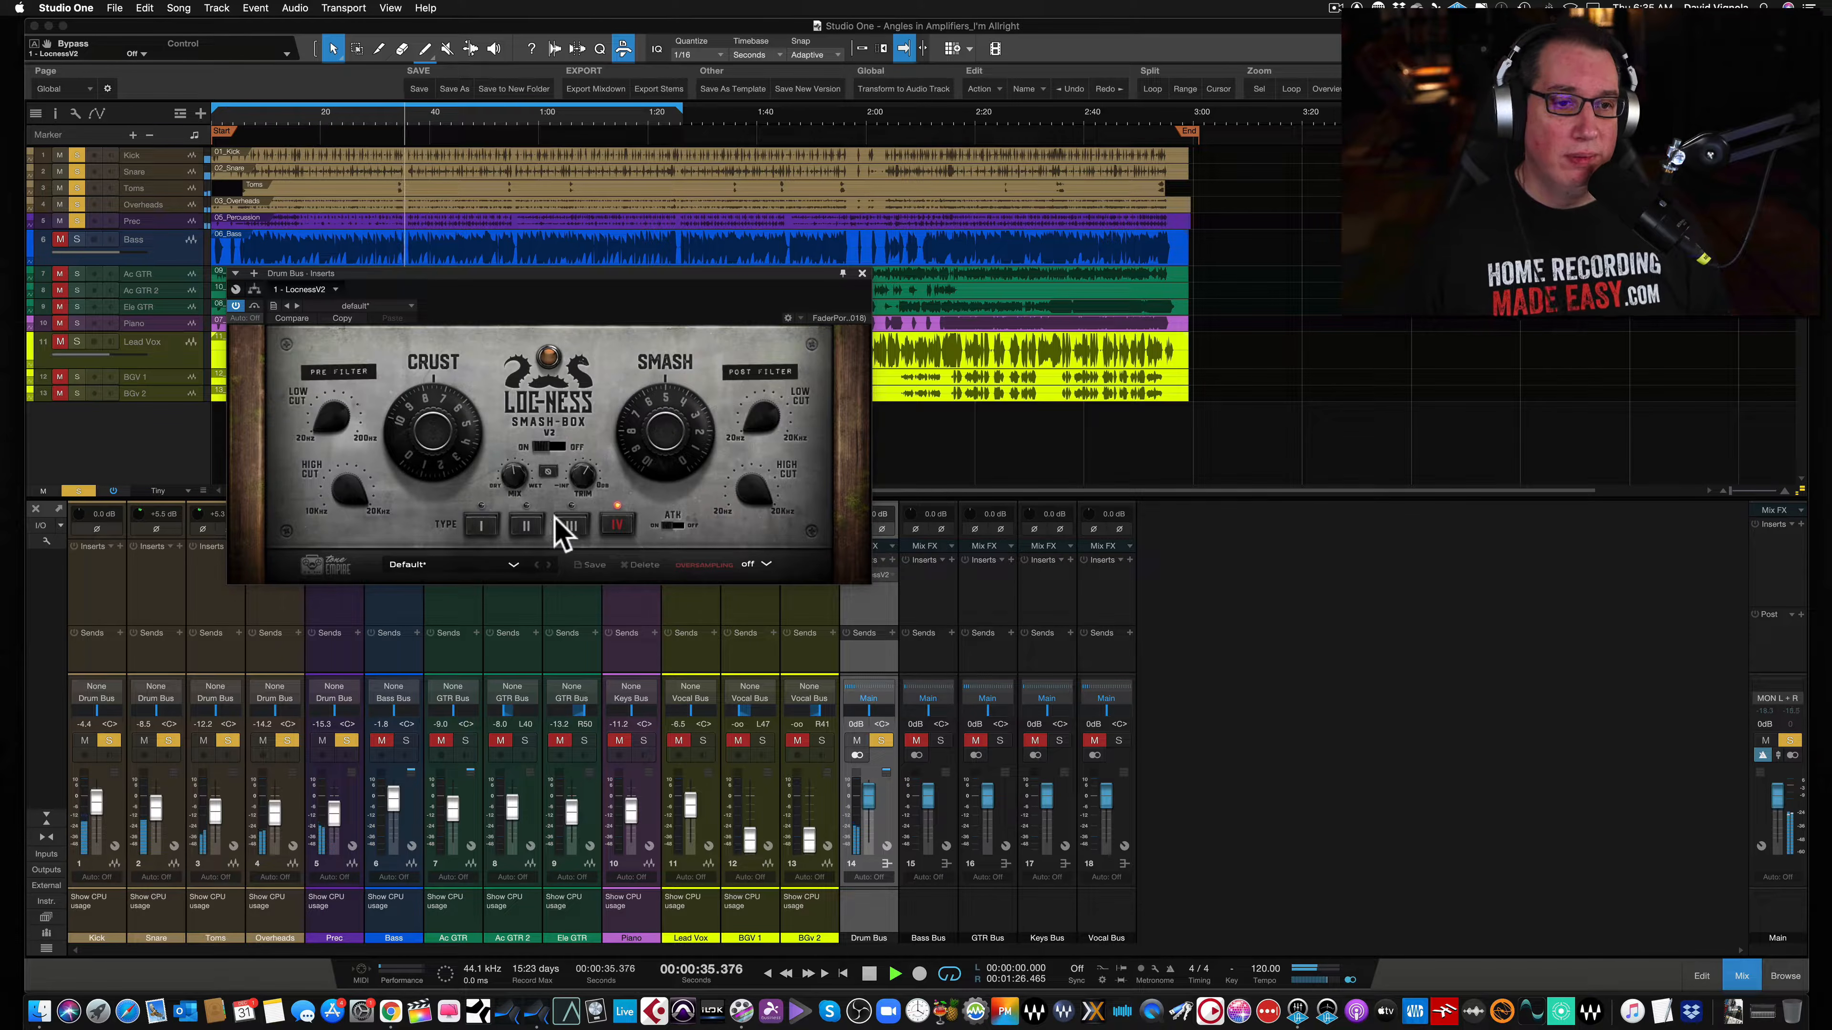
- Select saturation type III, raise the Dry/Wet mix to about 61%, and compare with bypass on and off
click(571, 525)
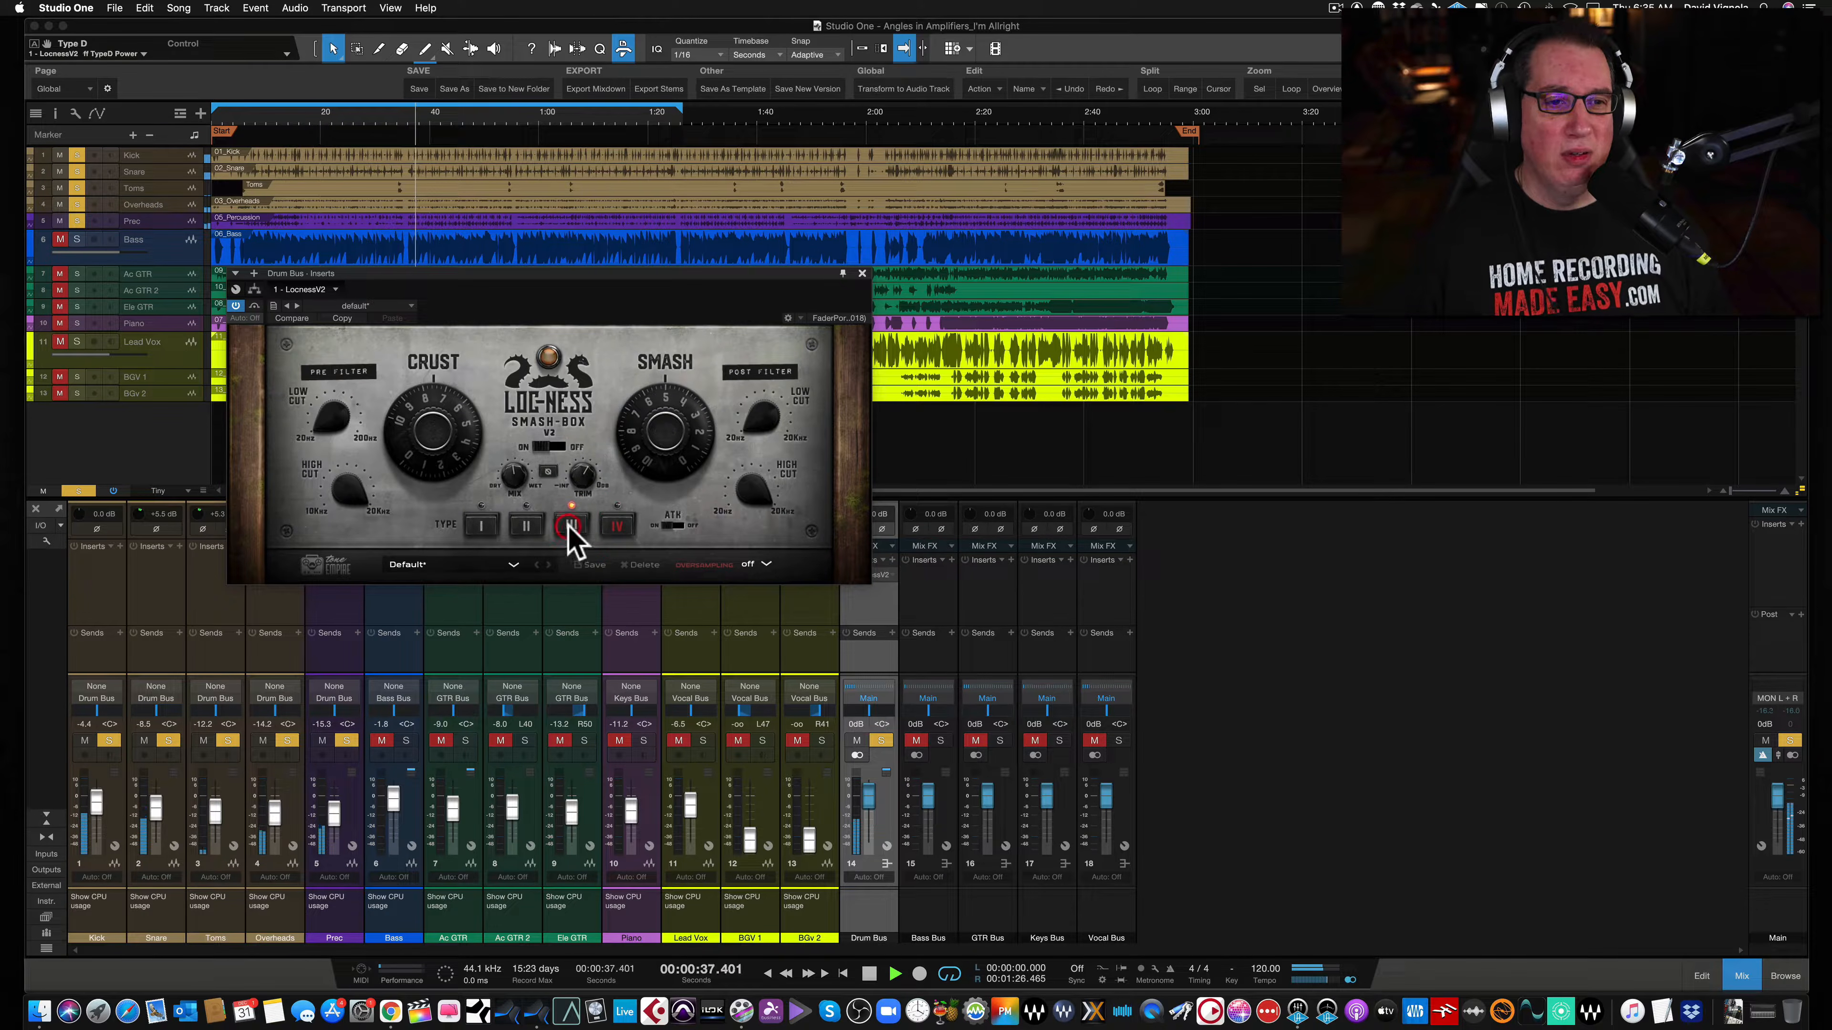
click(513, 457)
drag(513, 459, 499, 421)
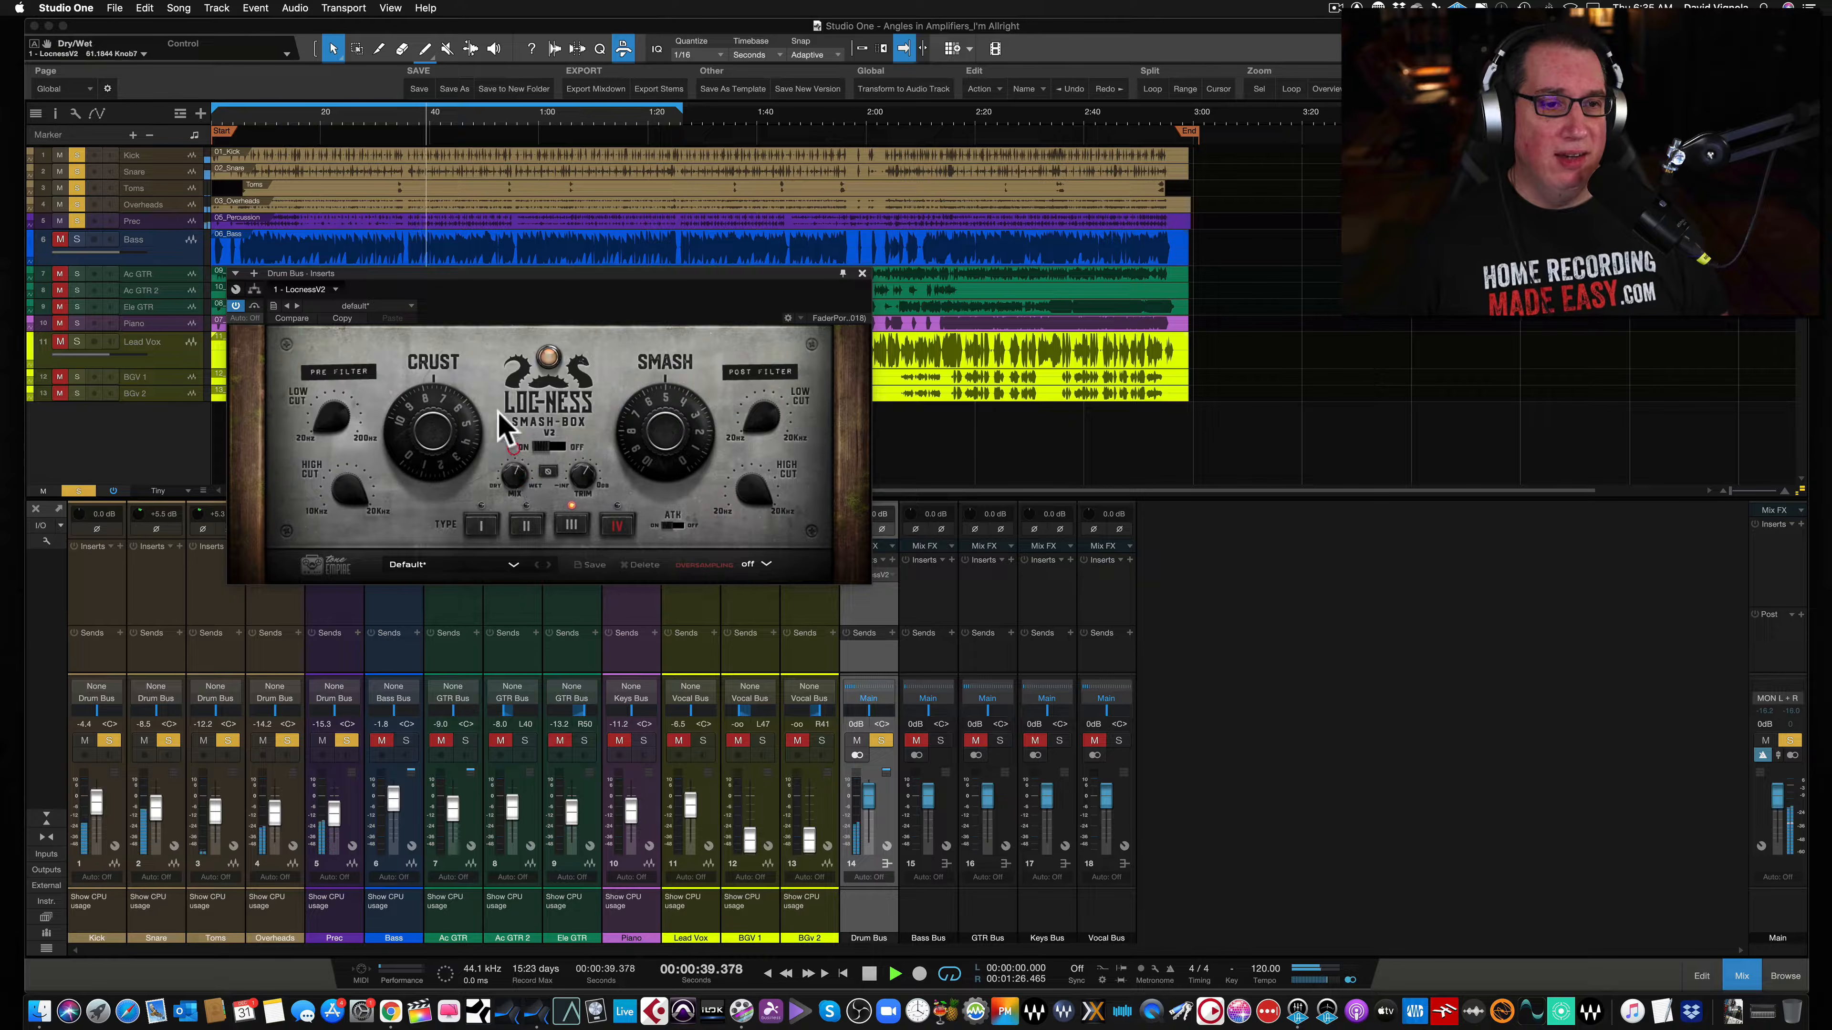
click(236, 305)
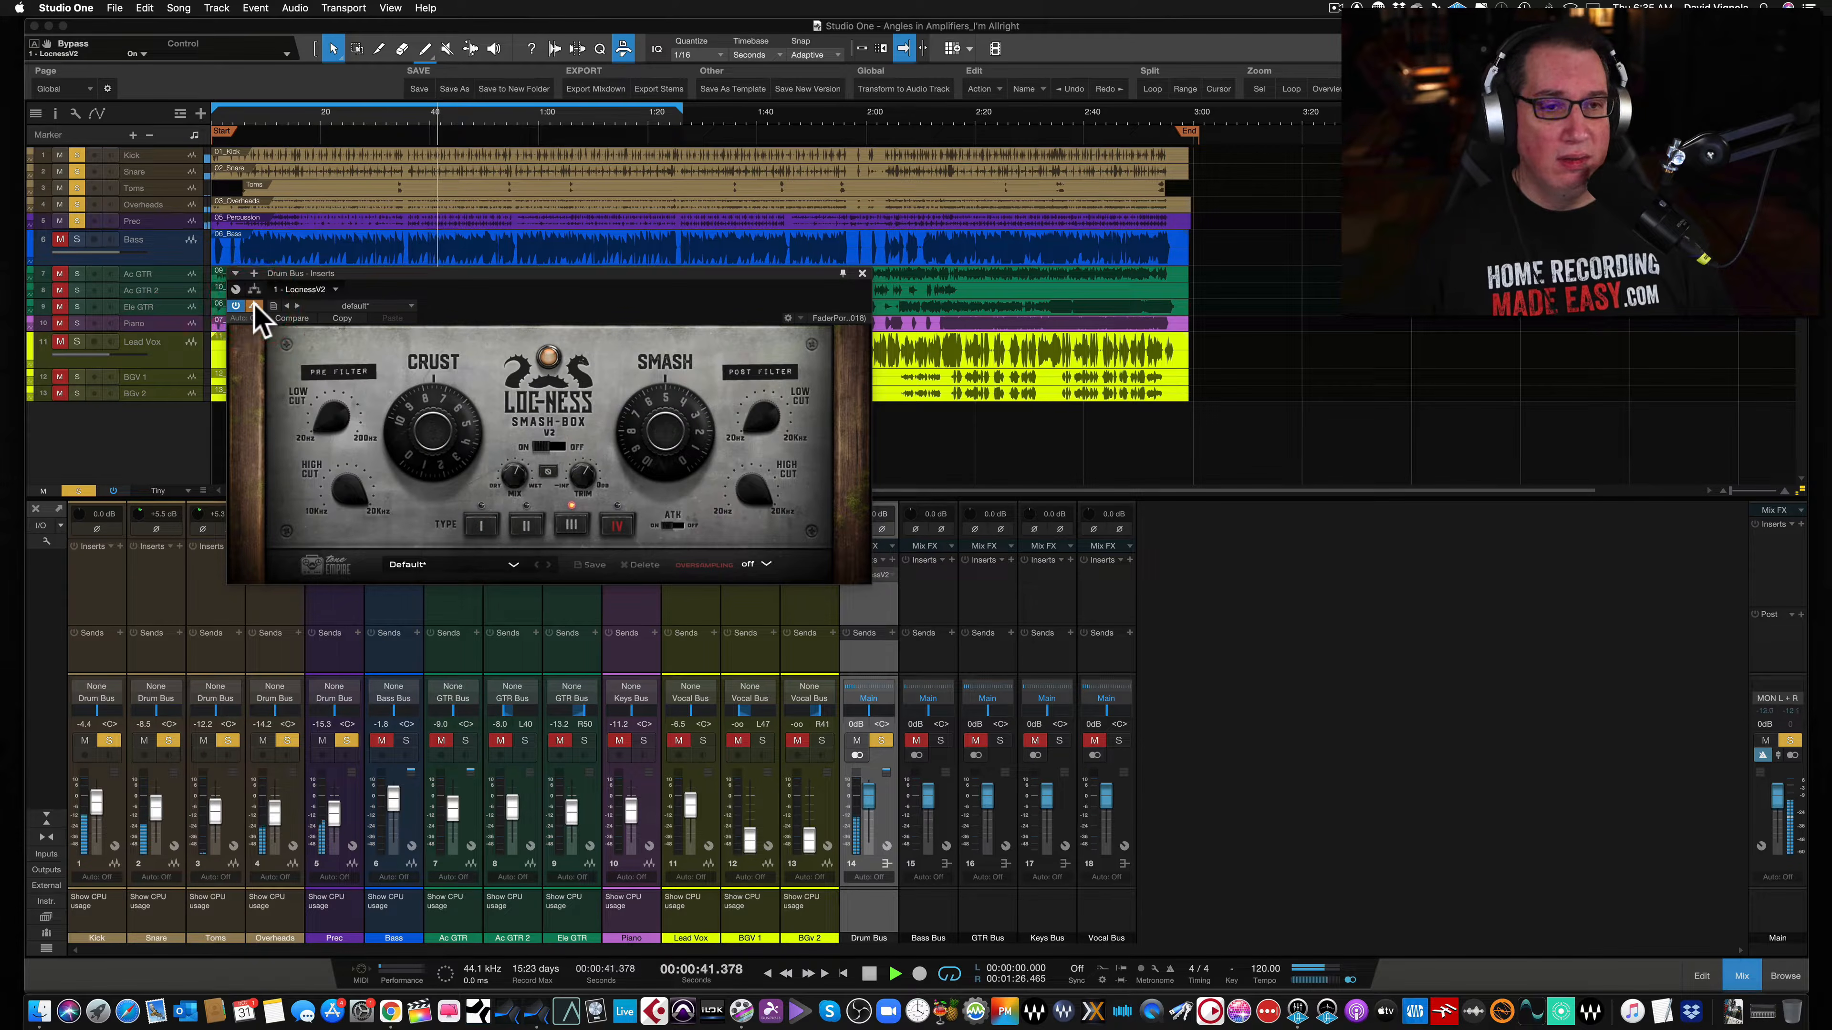
click(235, 305)
- Lower the Dry/Wet mix slightly, select saturation type II, and compare with bypass on and off
mouse_move(509, 486)
mouse_down()
mouse_move(530, 404)
mouse_move(526, 506)
mouse_up()
click(526, 524)
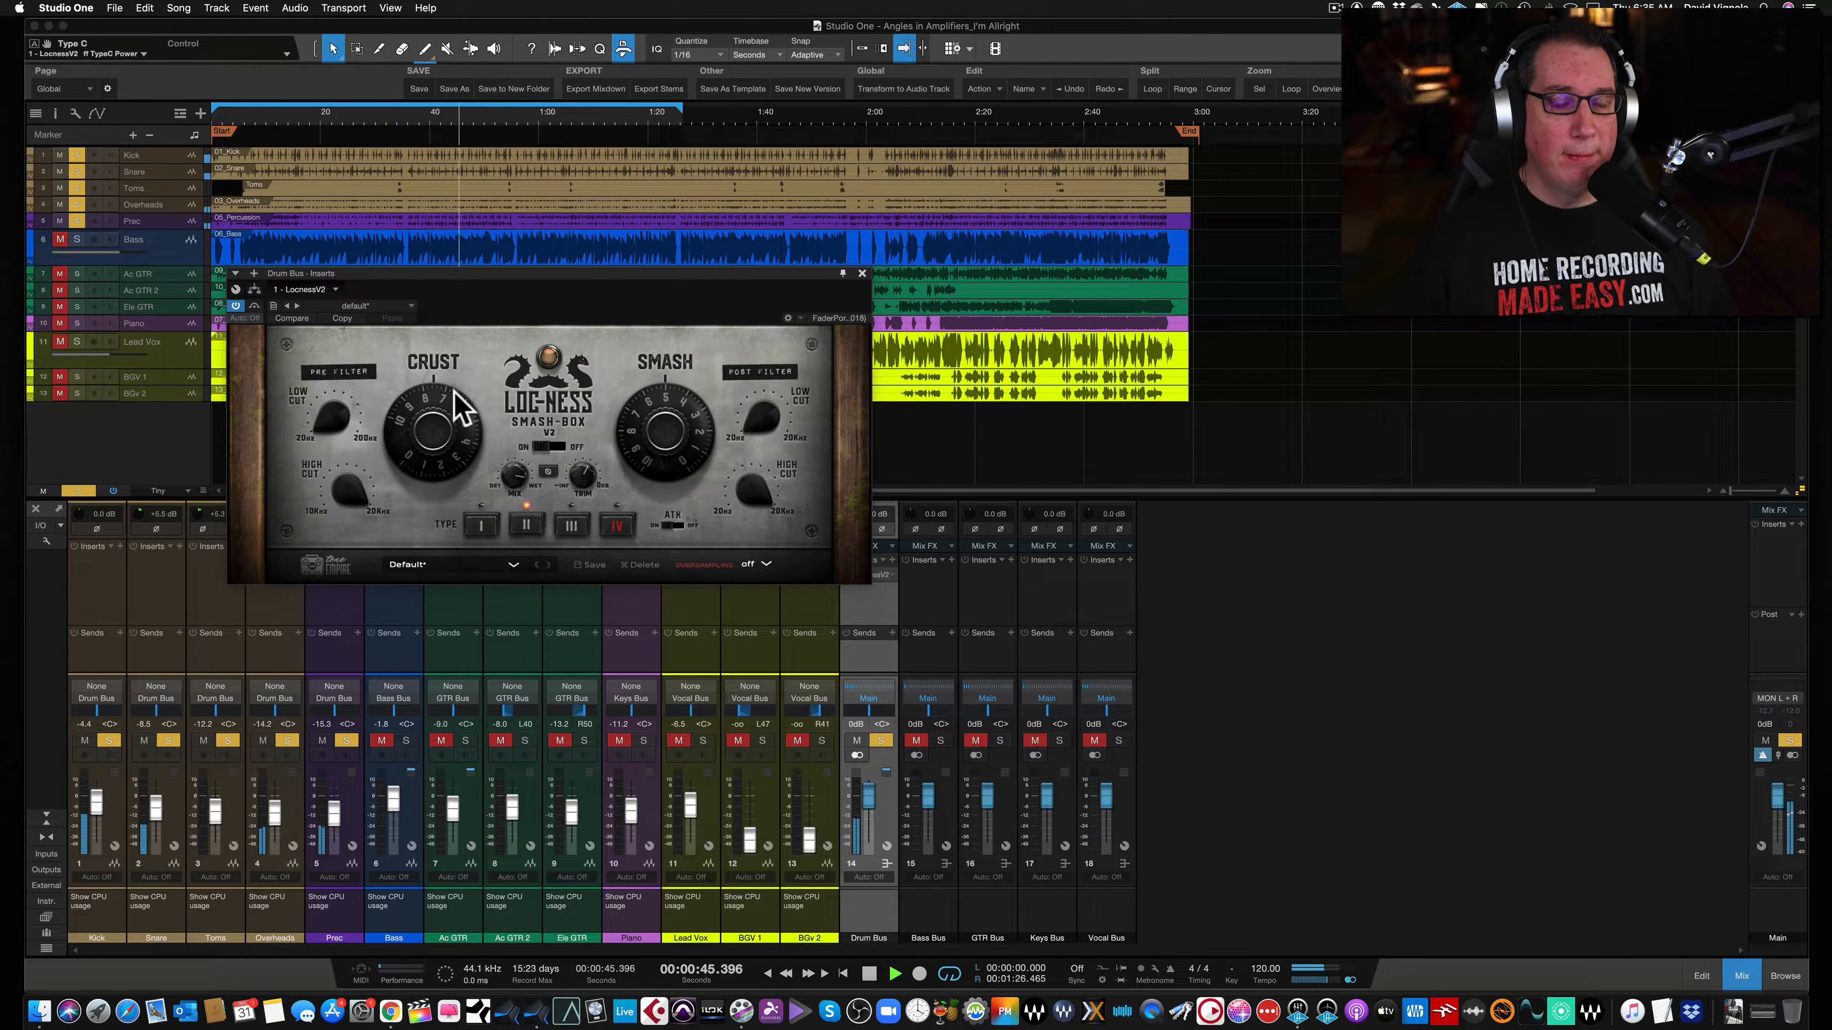
click(254, 309)
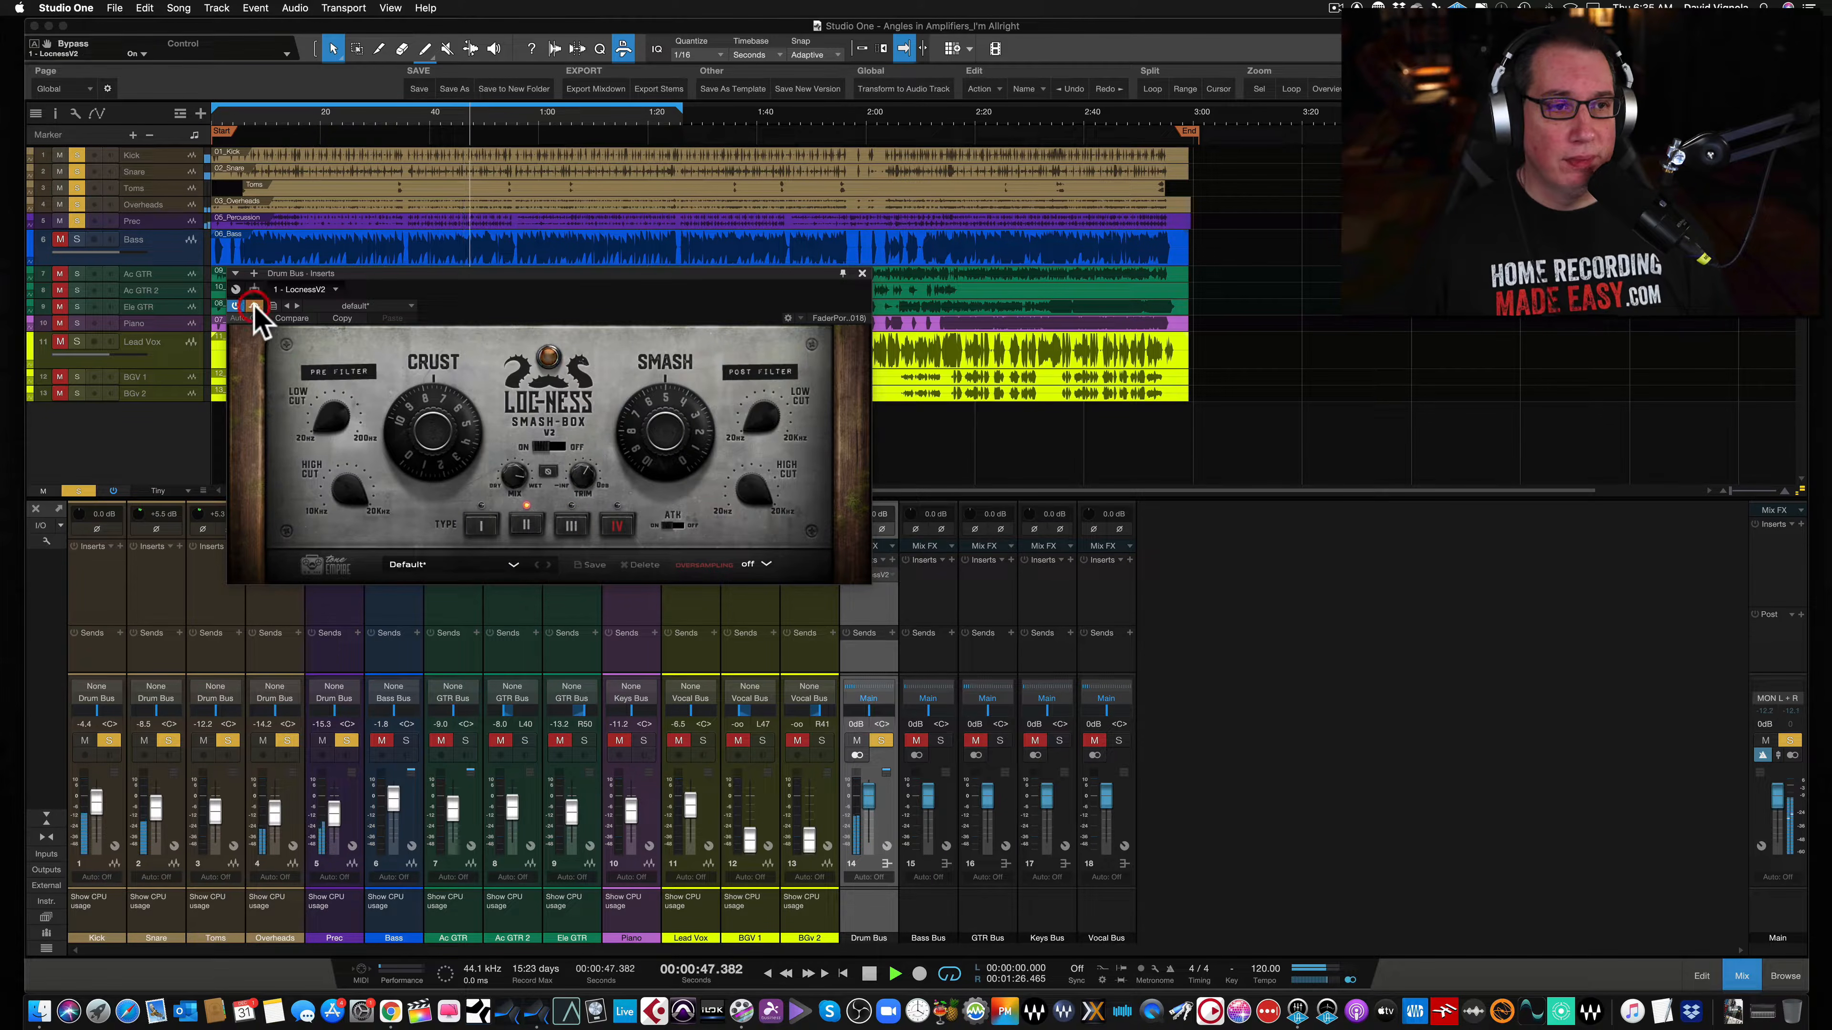
click(254, 308)
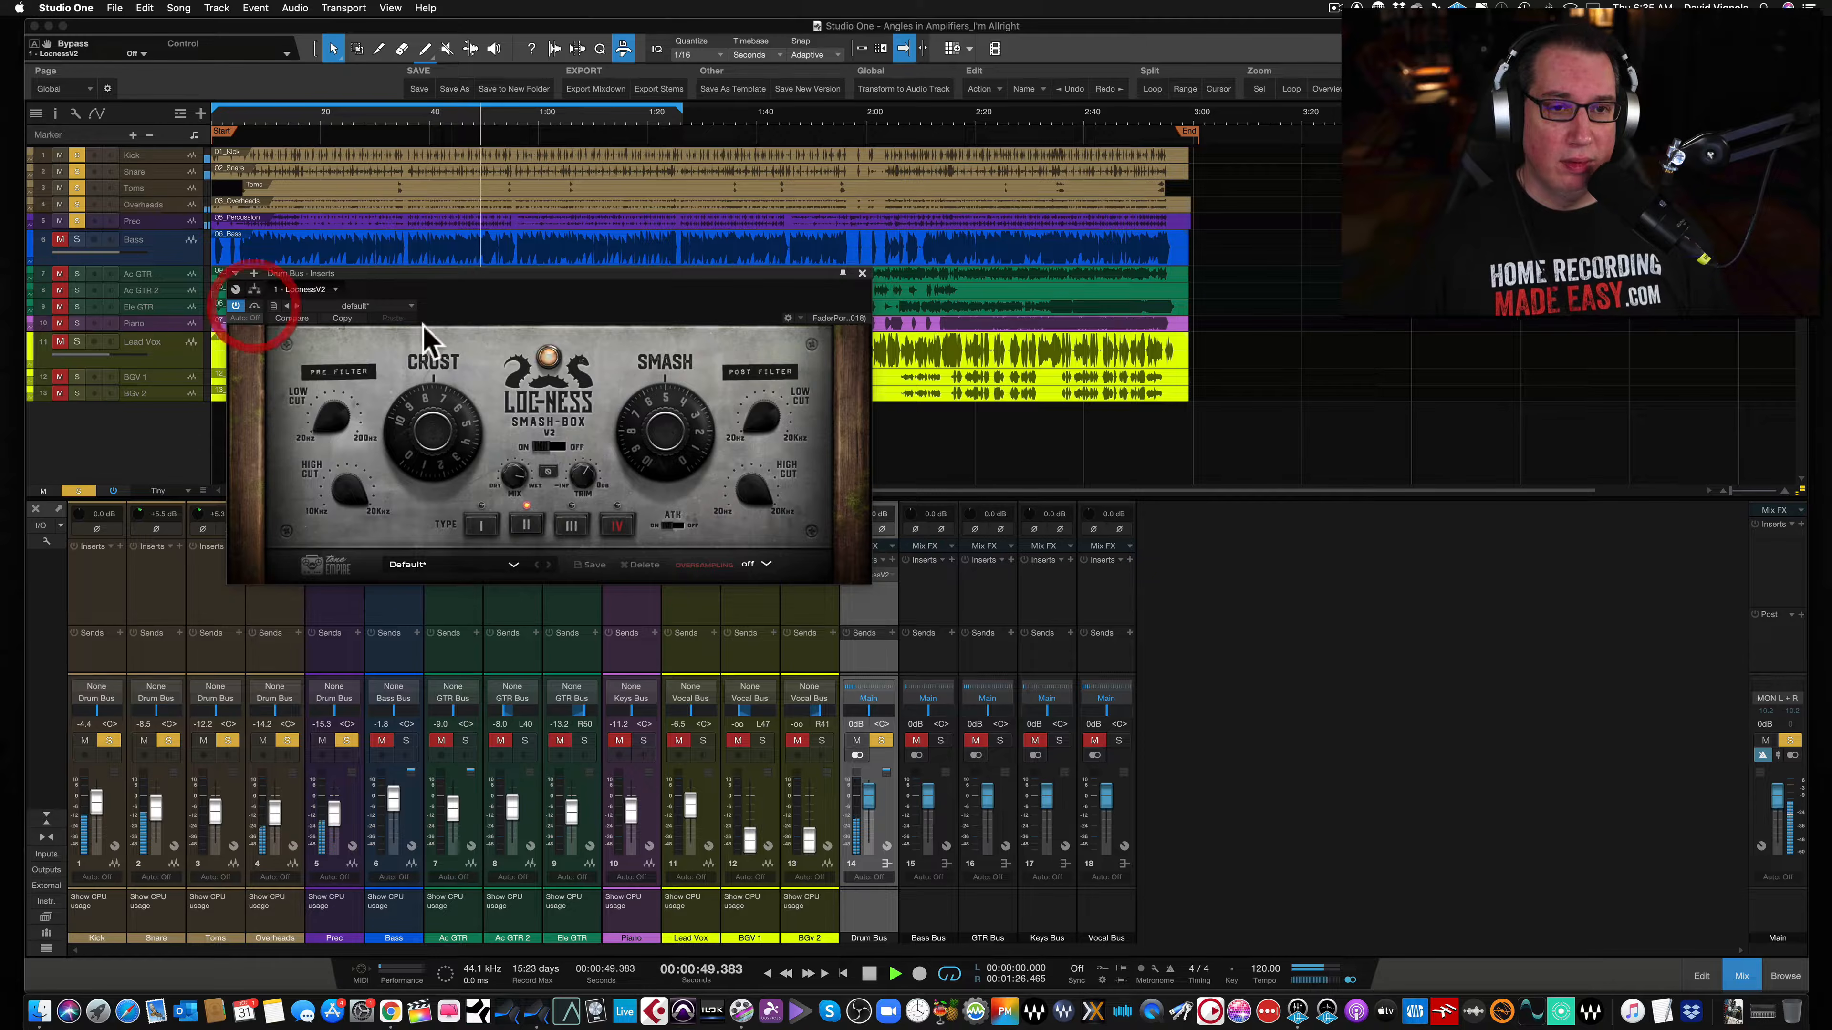
- Raise the pre-filter low cut knob and lower the pre-filter high cut knob on the Smash-Box
drag(680, 273, 683, 276)
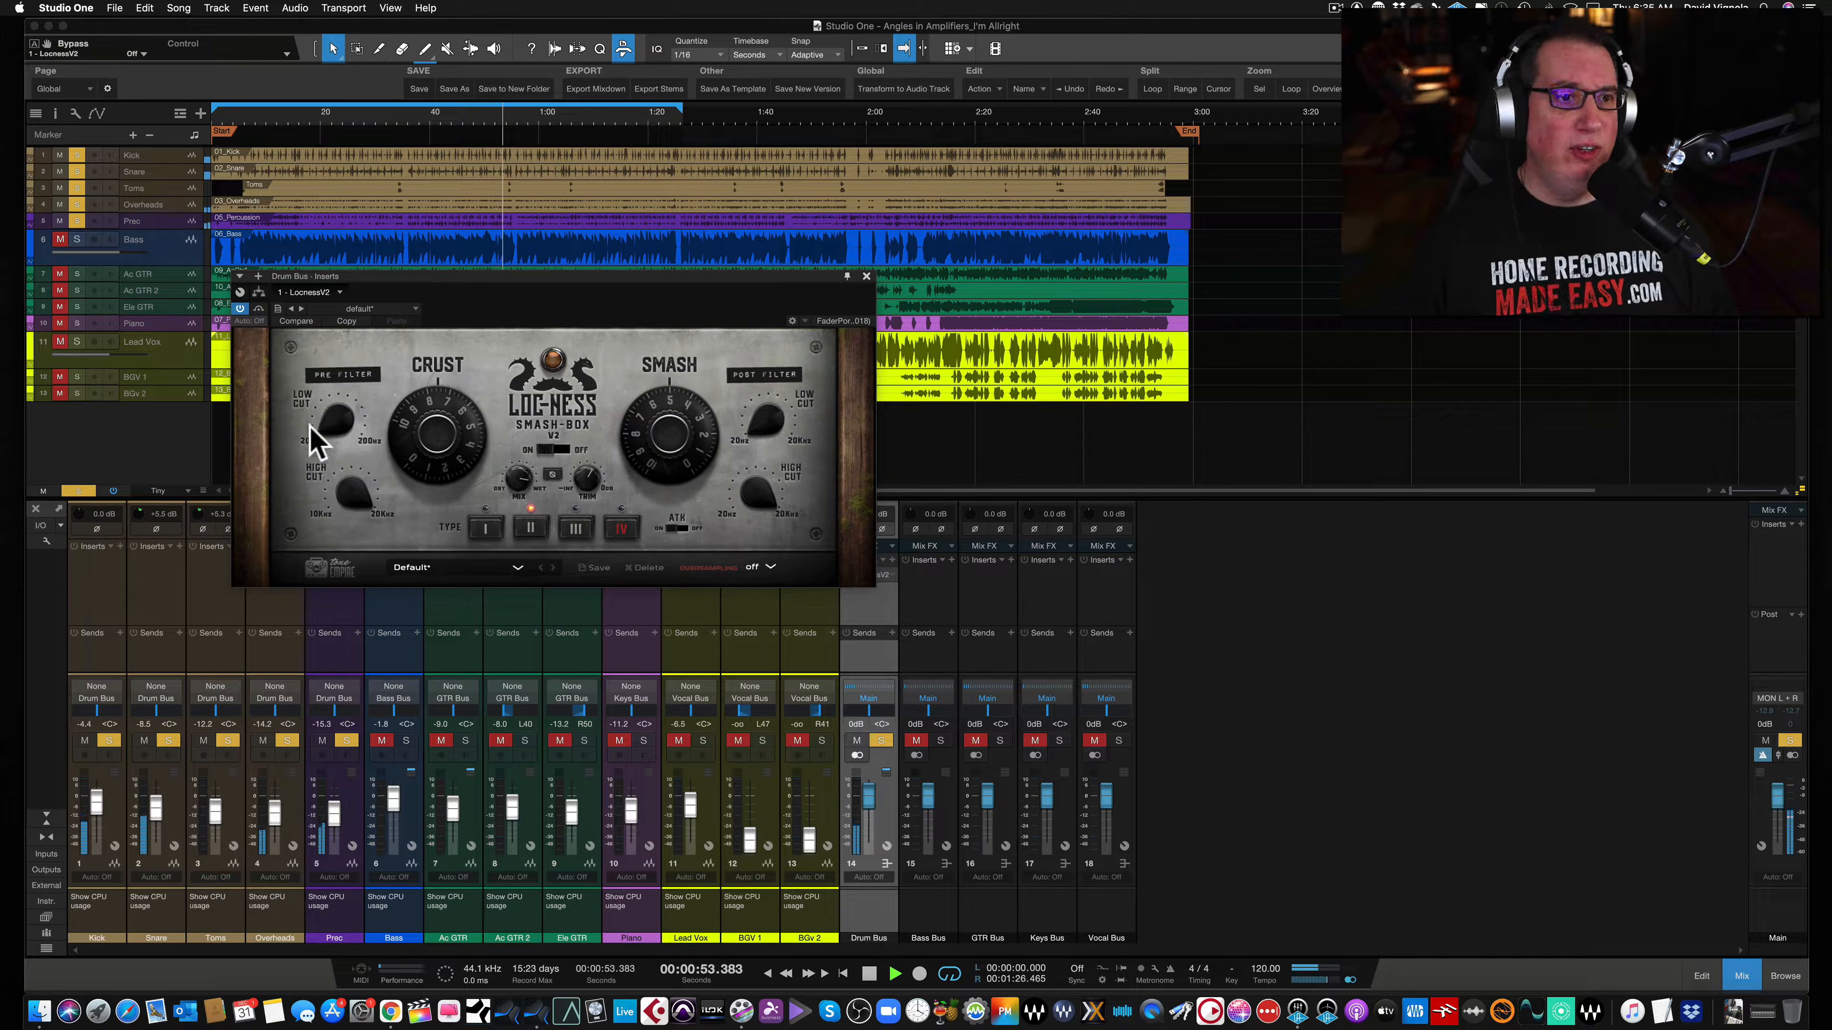
drag(323, 425, 321, 394)
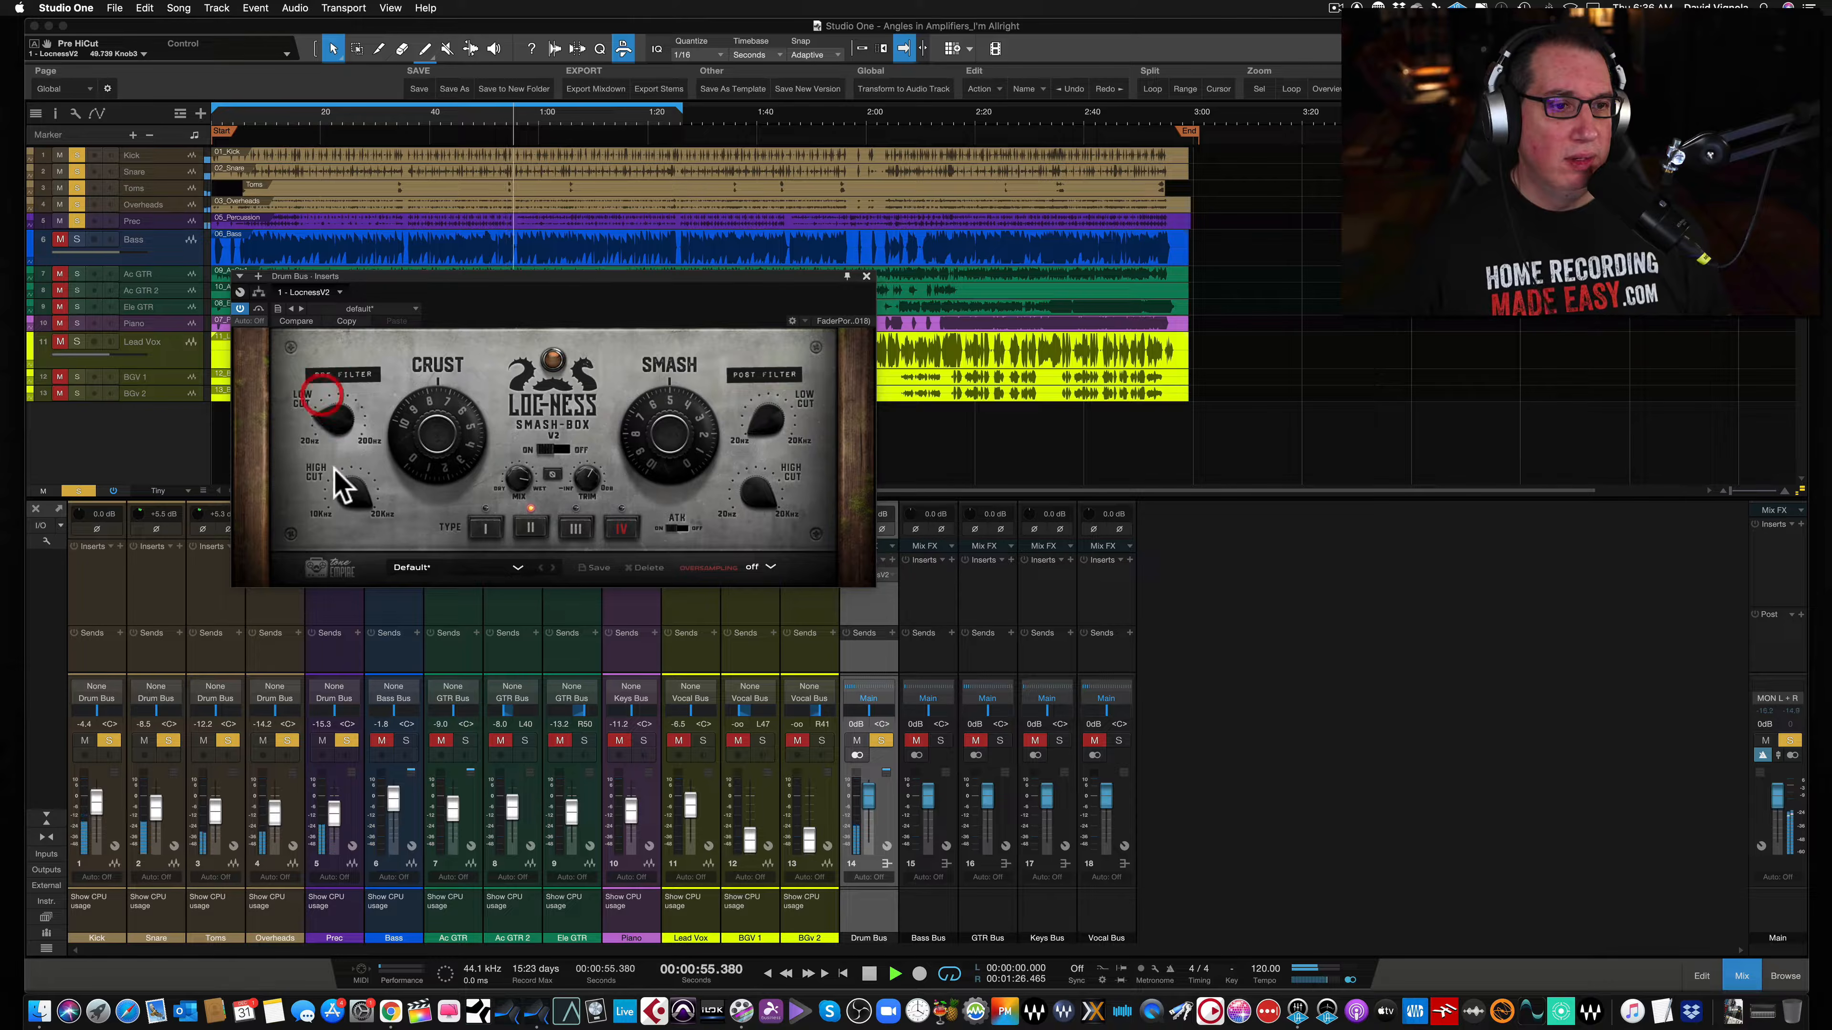
mouse_move(343, 491)
mouse_down()
mouse_move(342, 555)
mouse_move(328, 520)
mouse_up()
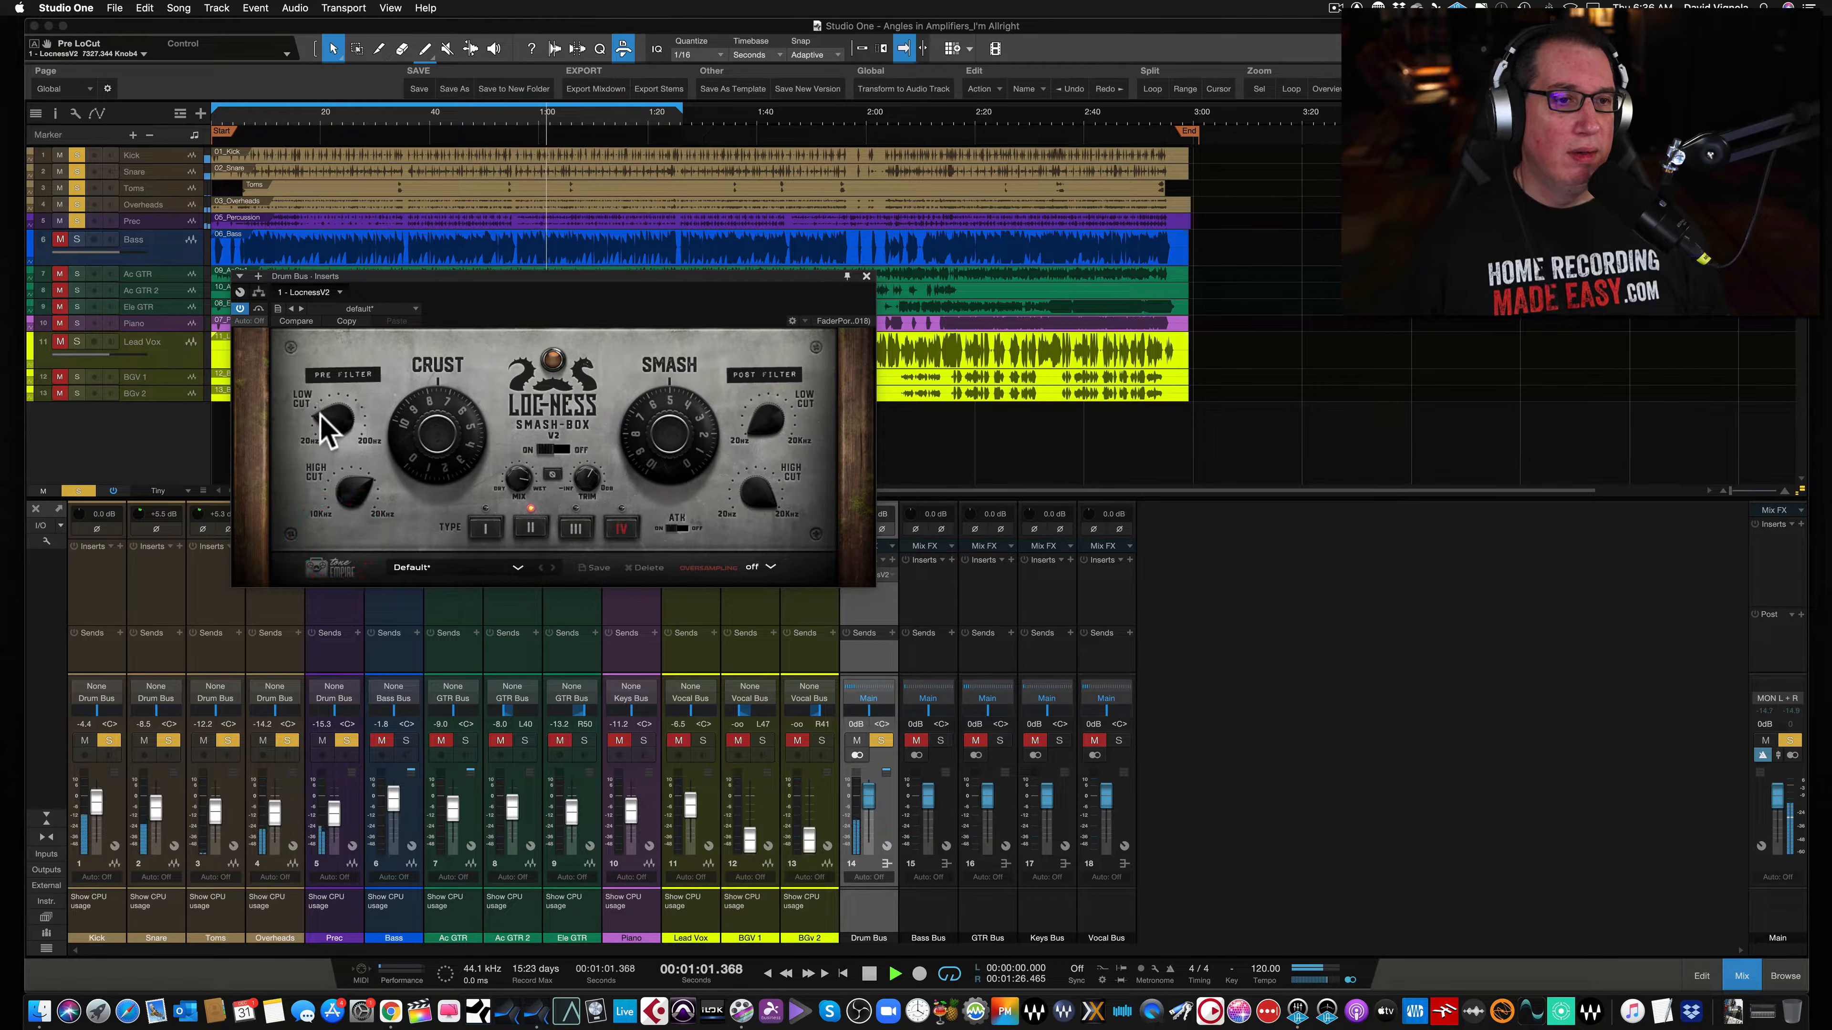
- Adjust the post-filter low cut and high cut knobs, turning the low cut back down
drag(761, 416, 769, 397)
mouse_move(764, 503)
mouse_down()
mouse_move(748, 540)
mouse_move(757, 514)
mouse_up()
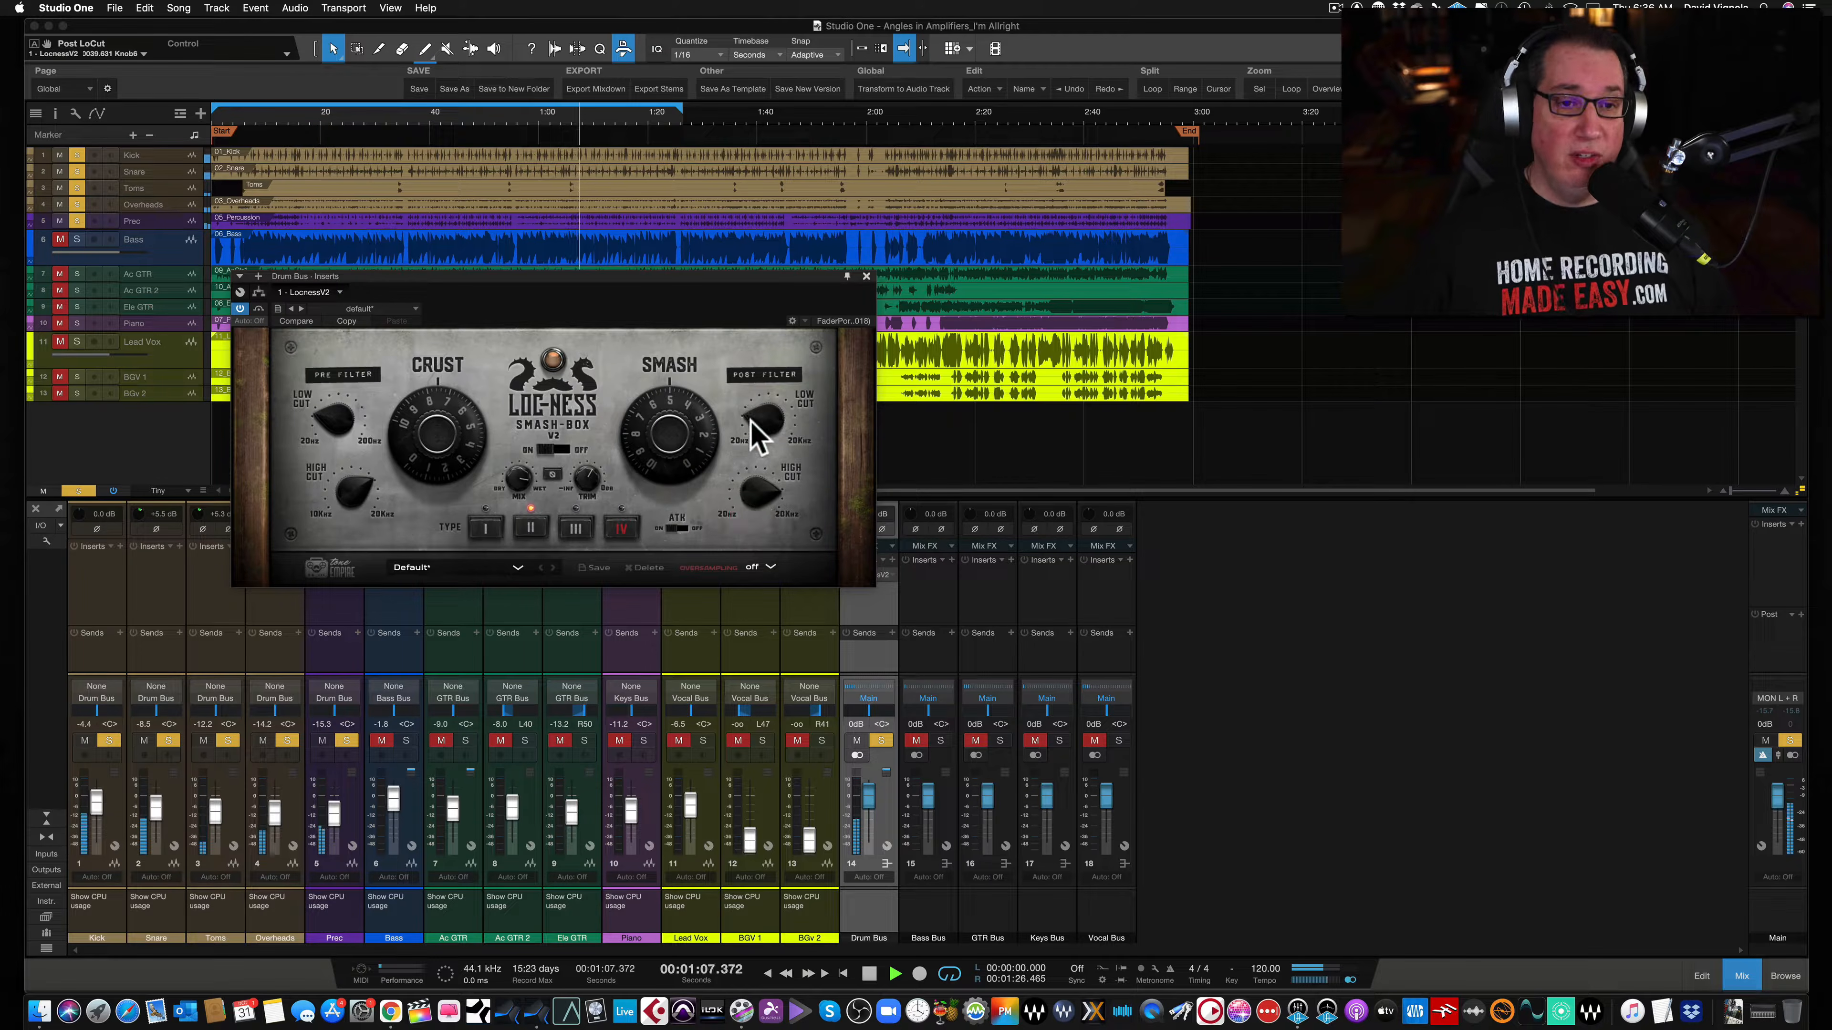
drag(750, 424, 749, 494)
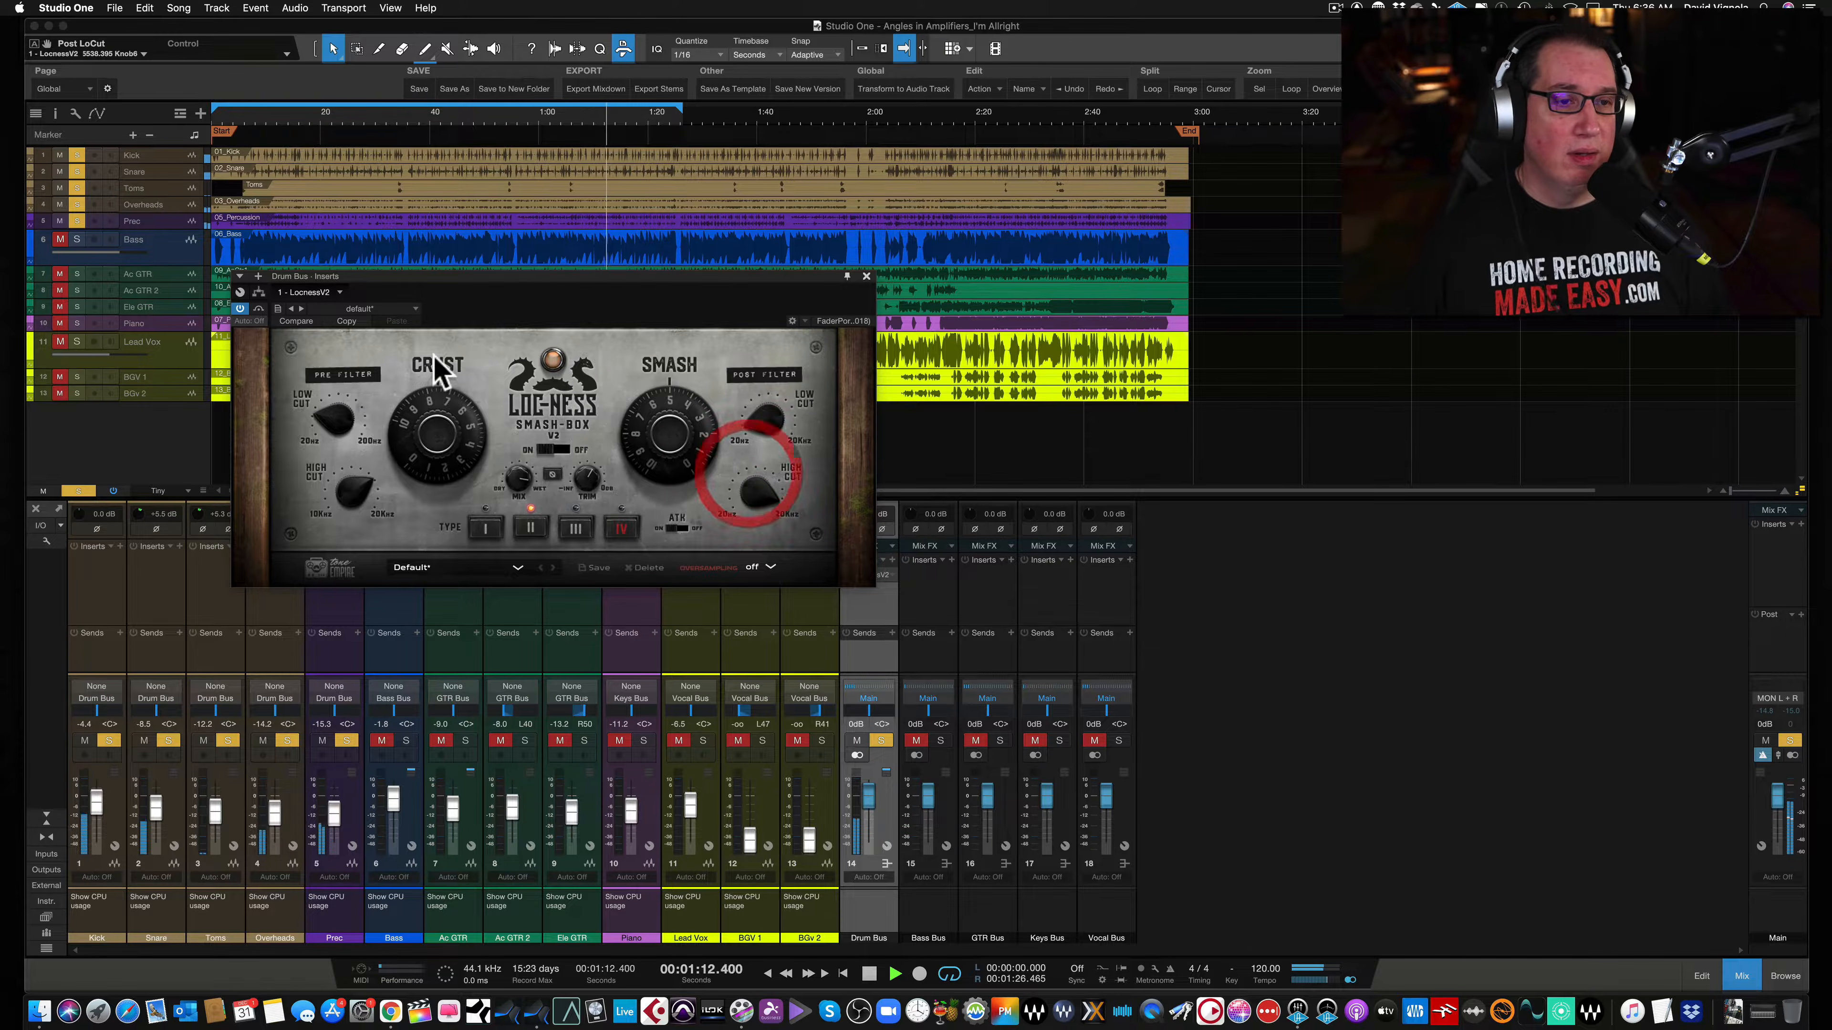
- Compare the drum bus with the Smash-Box bypassed and active, then stop playback
click(258, 308)
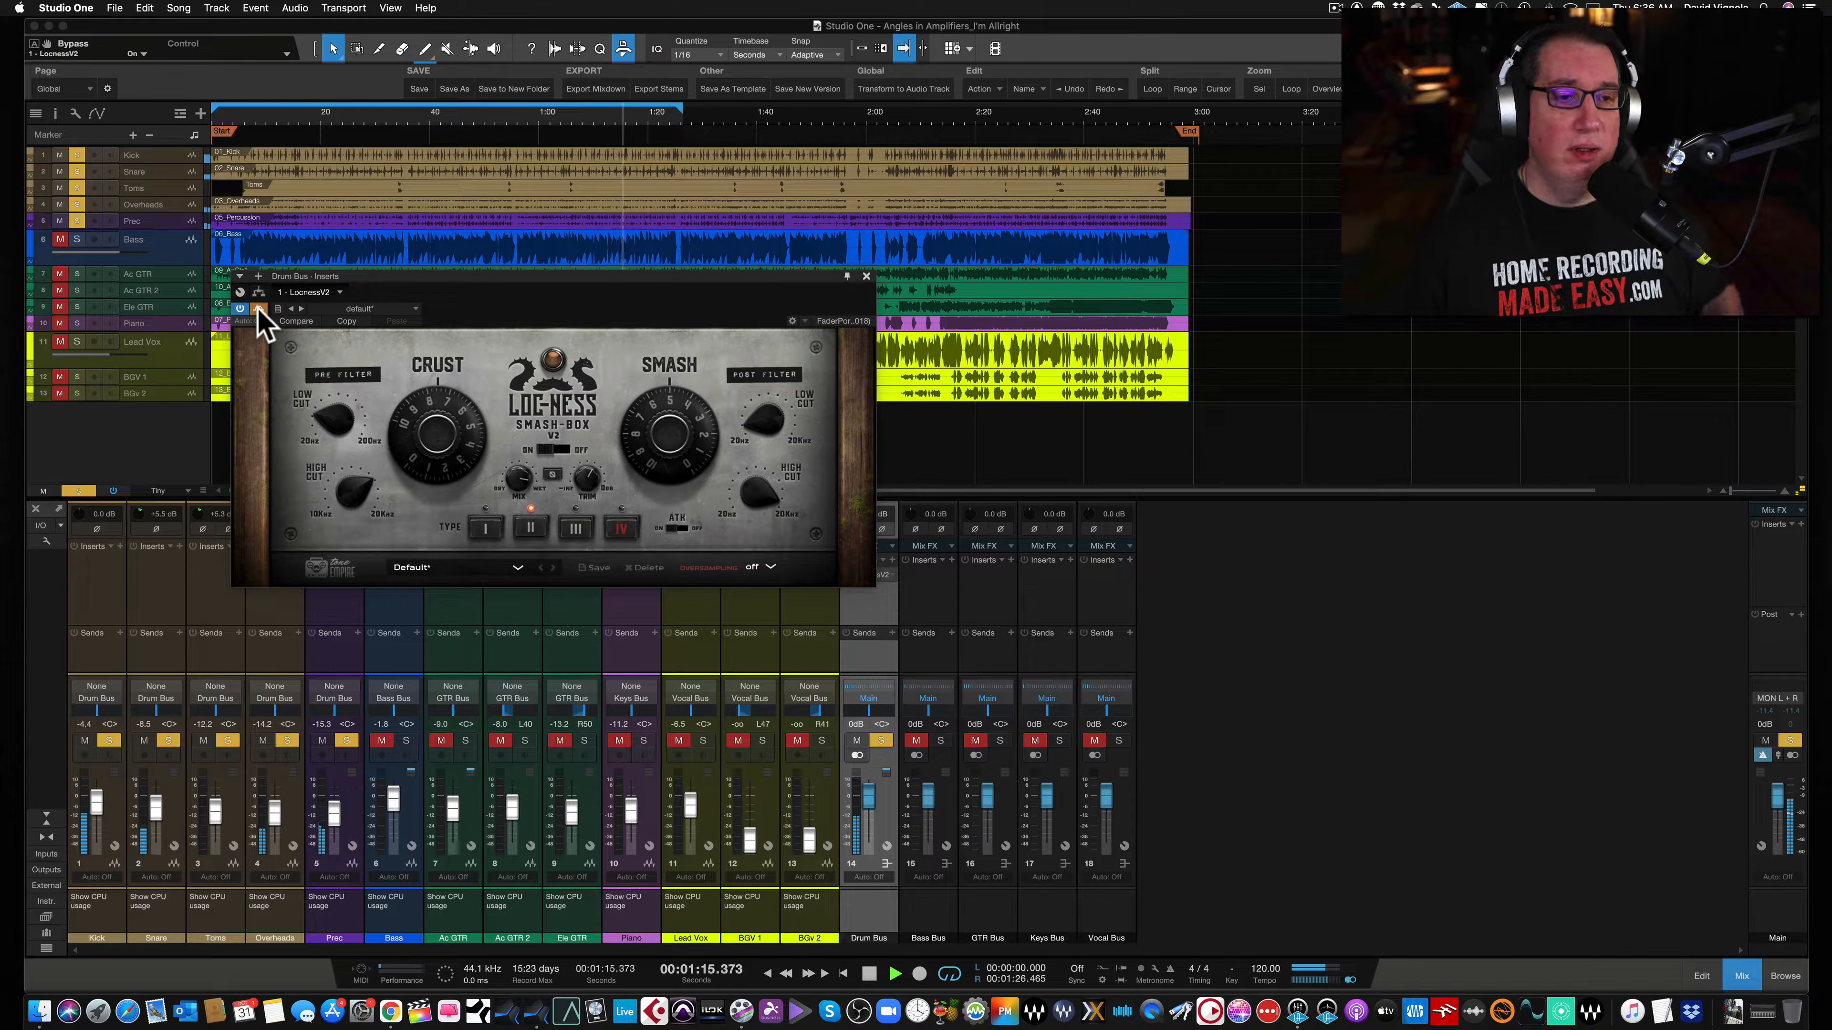
click(257, 308)
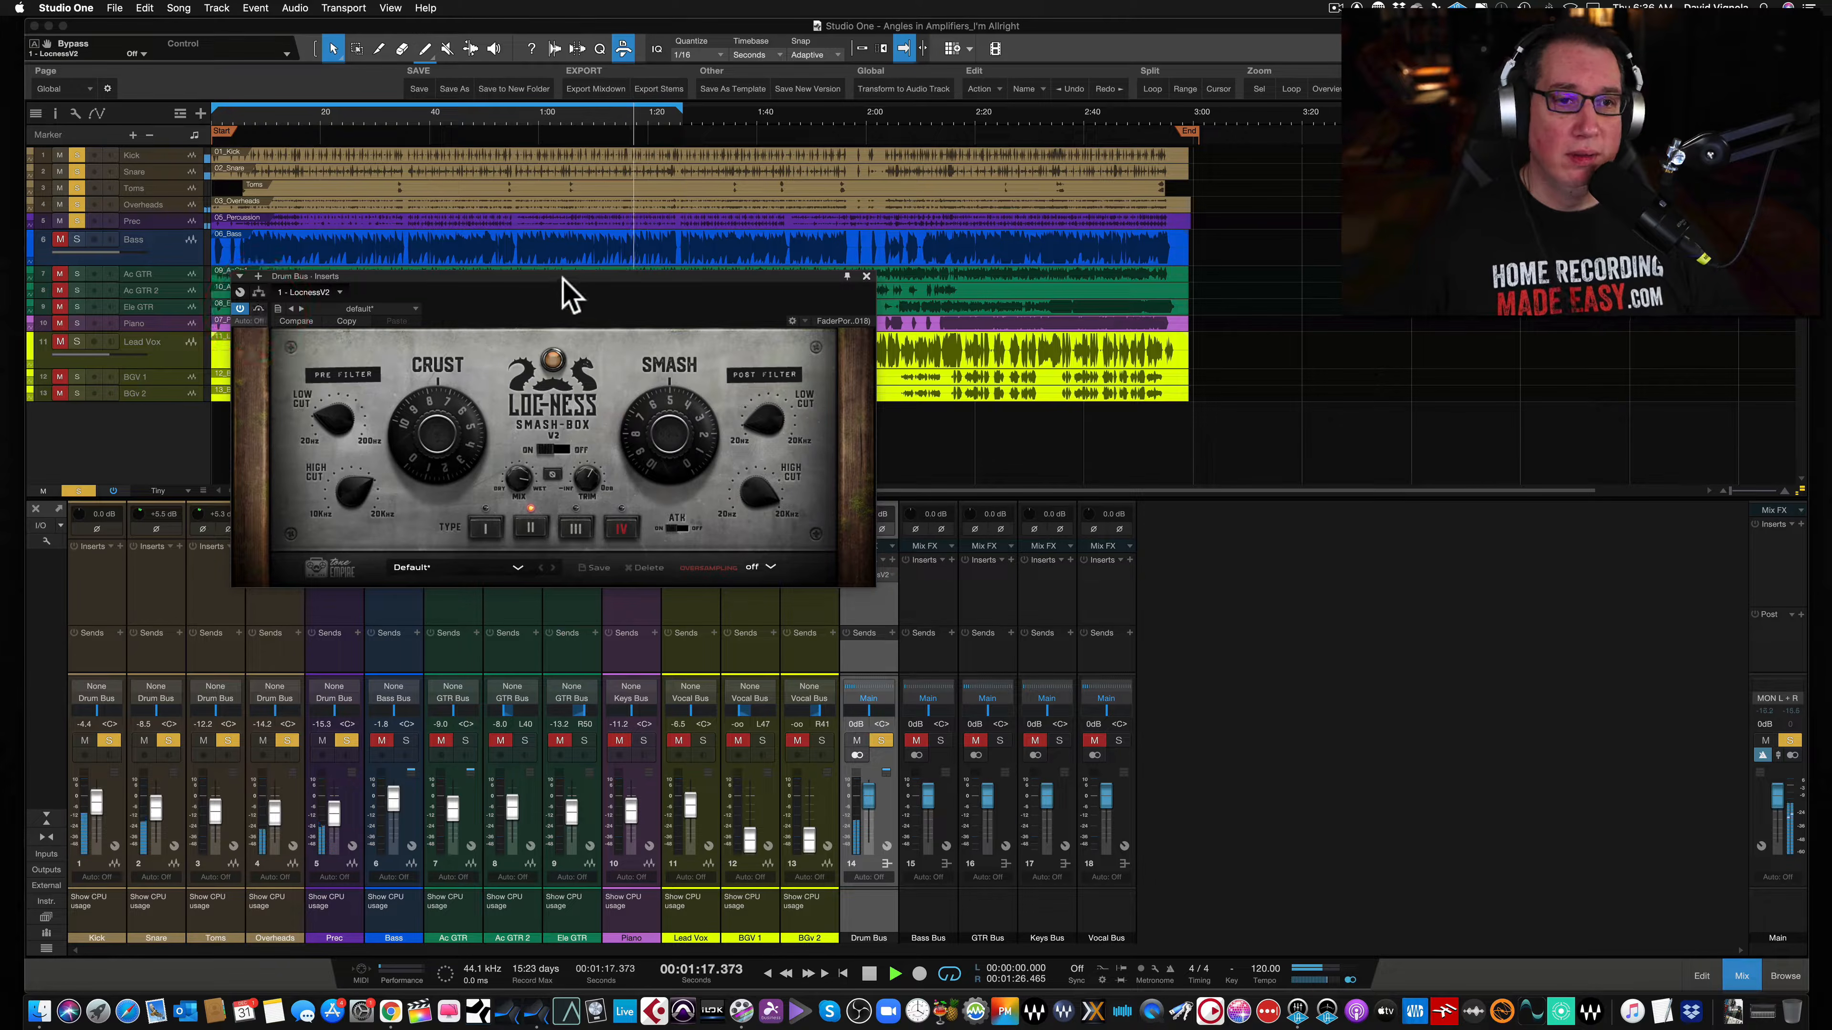
drag(559, 278, 564, 290)
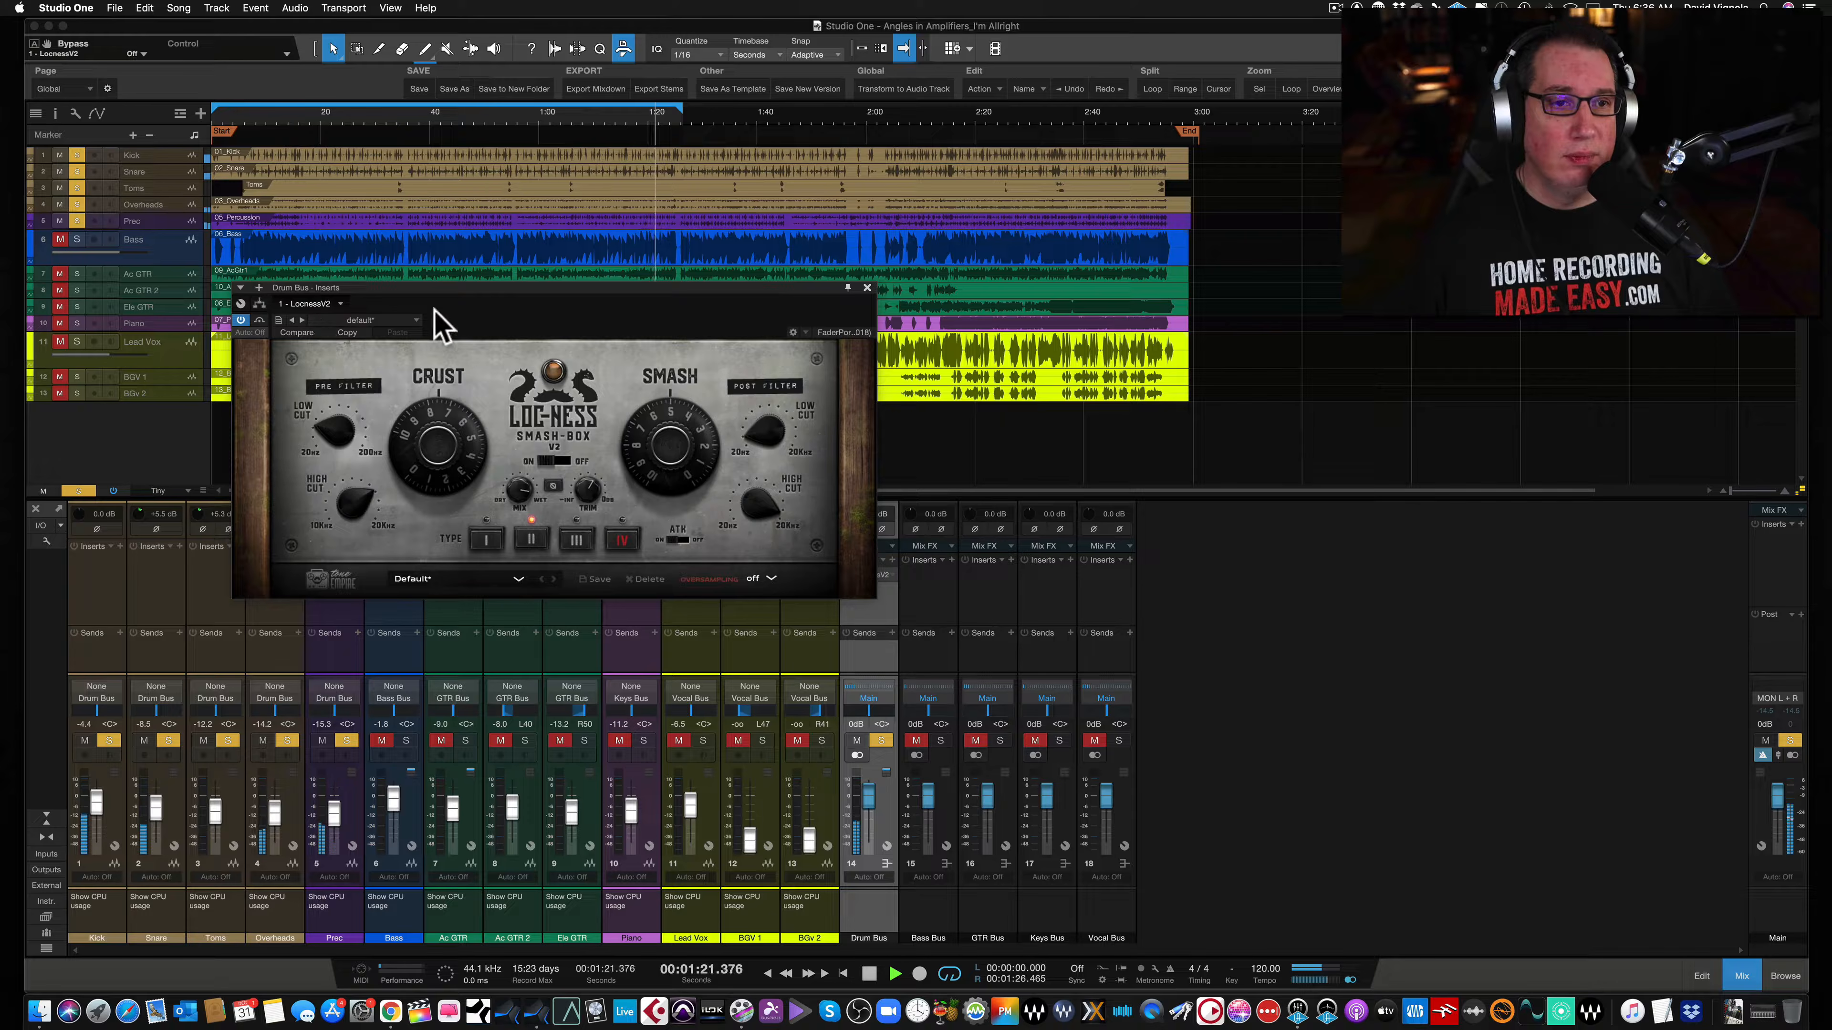
key(space)
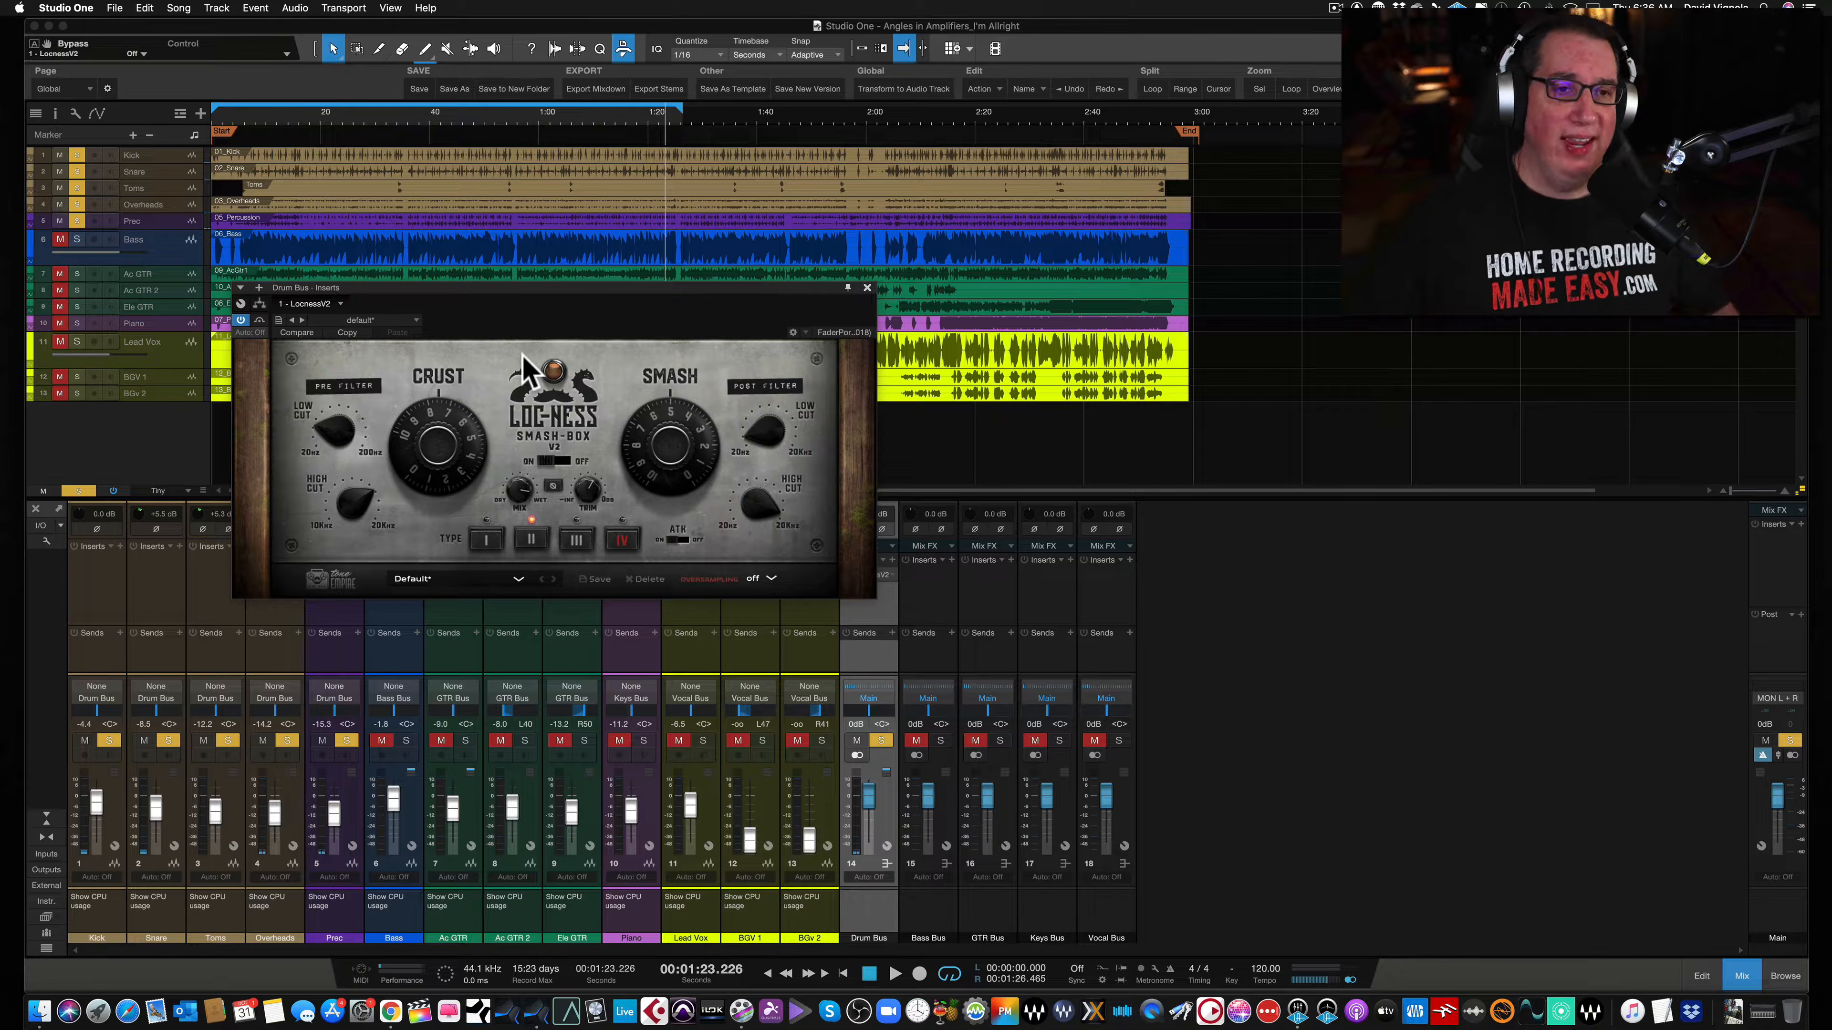
drag(545, 288, 572, 281)
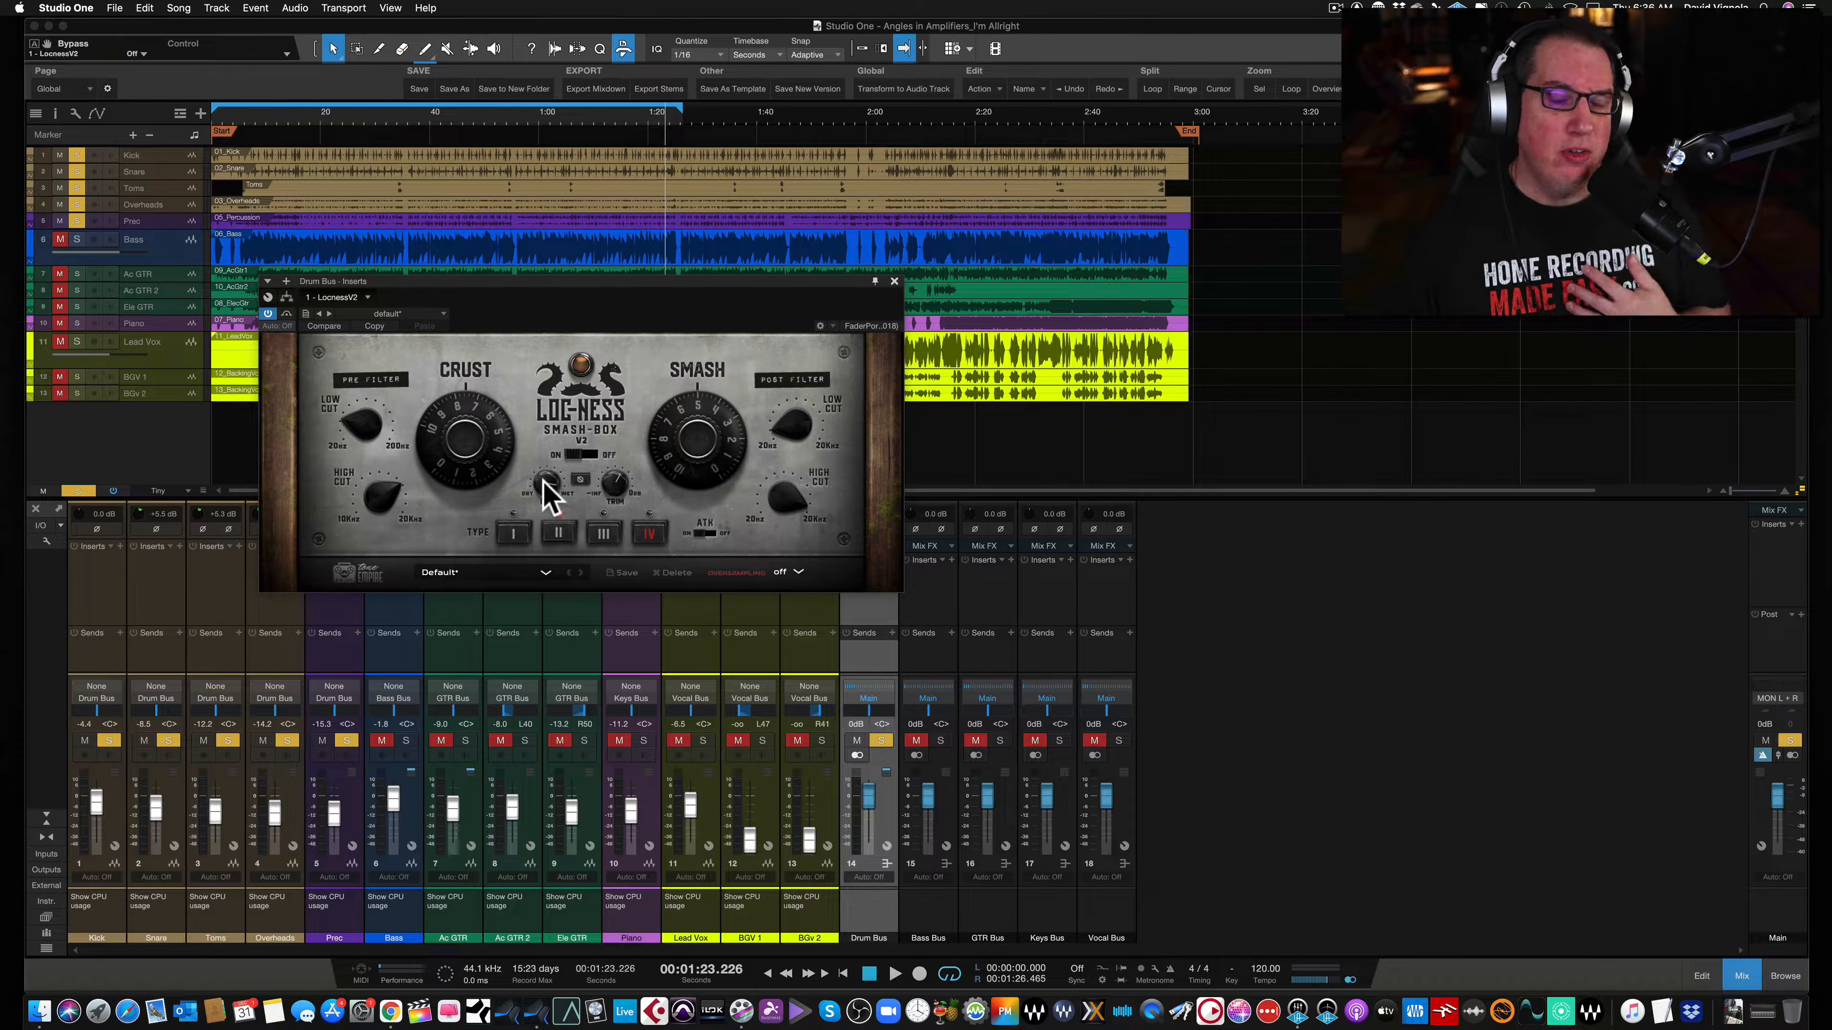
- Set the Smash-Box Dry/Wet mix to 100% and start playback
drag(547, 445, 547, 414)
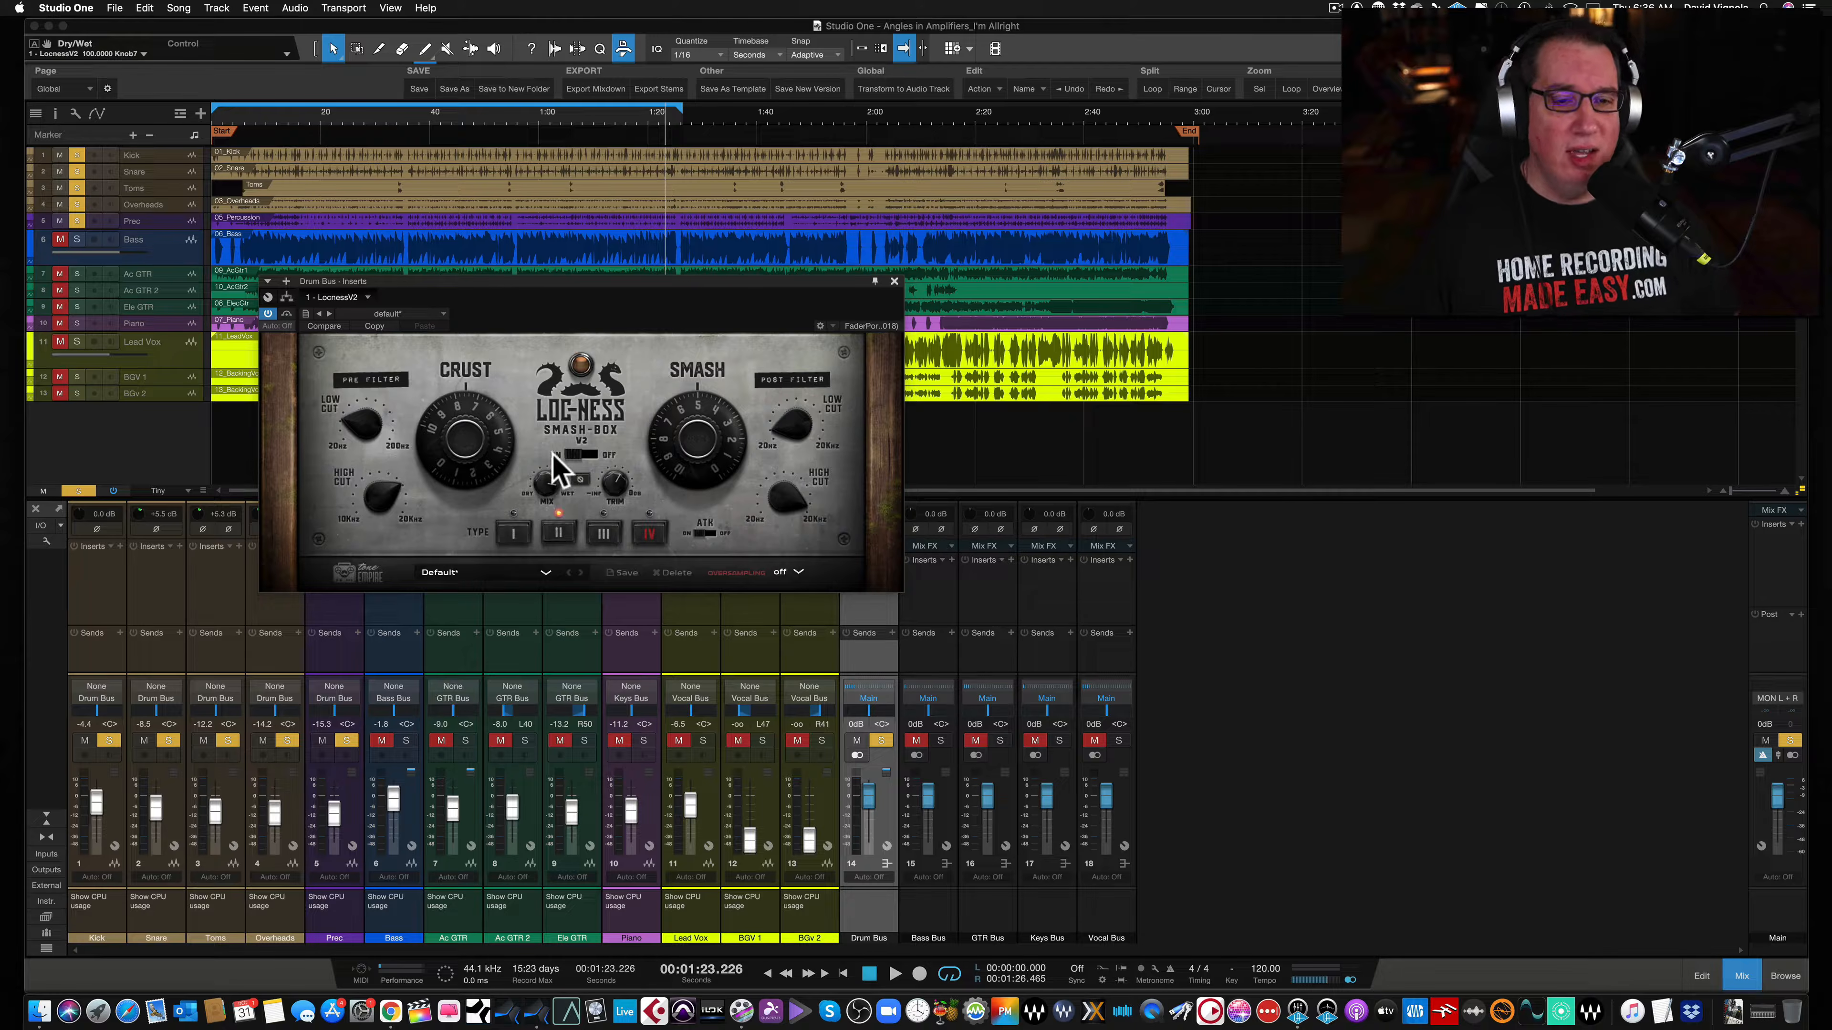
key(space)
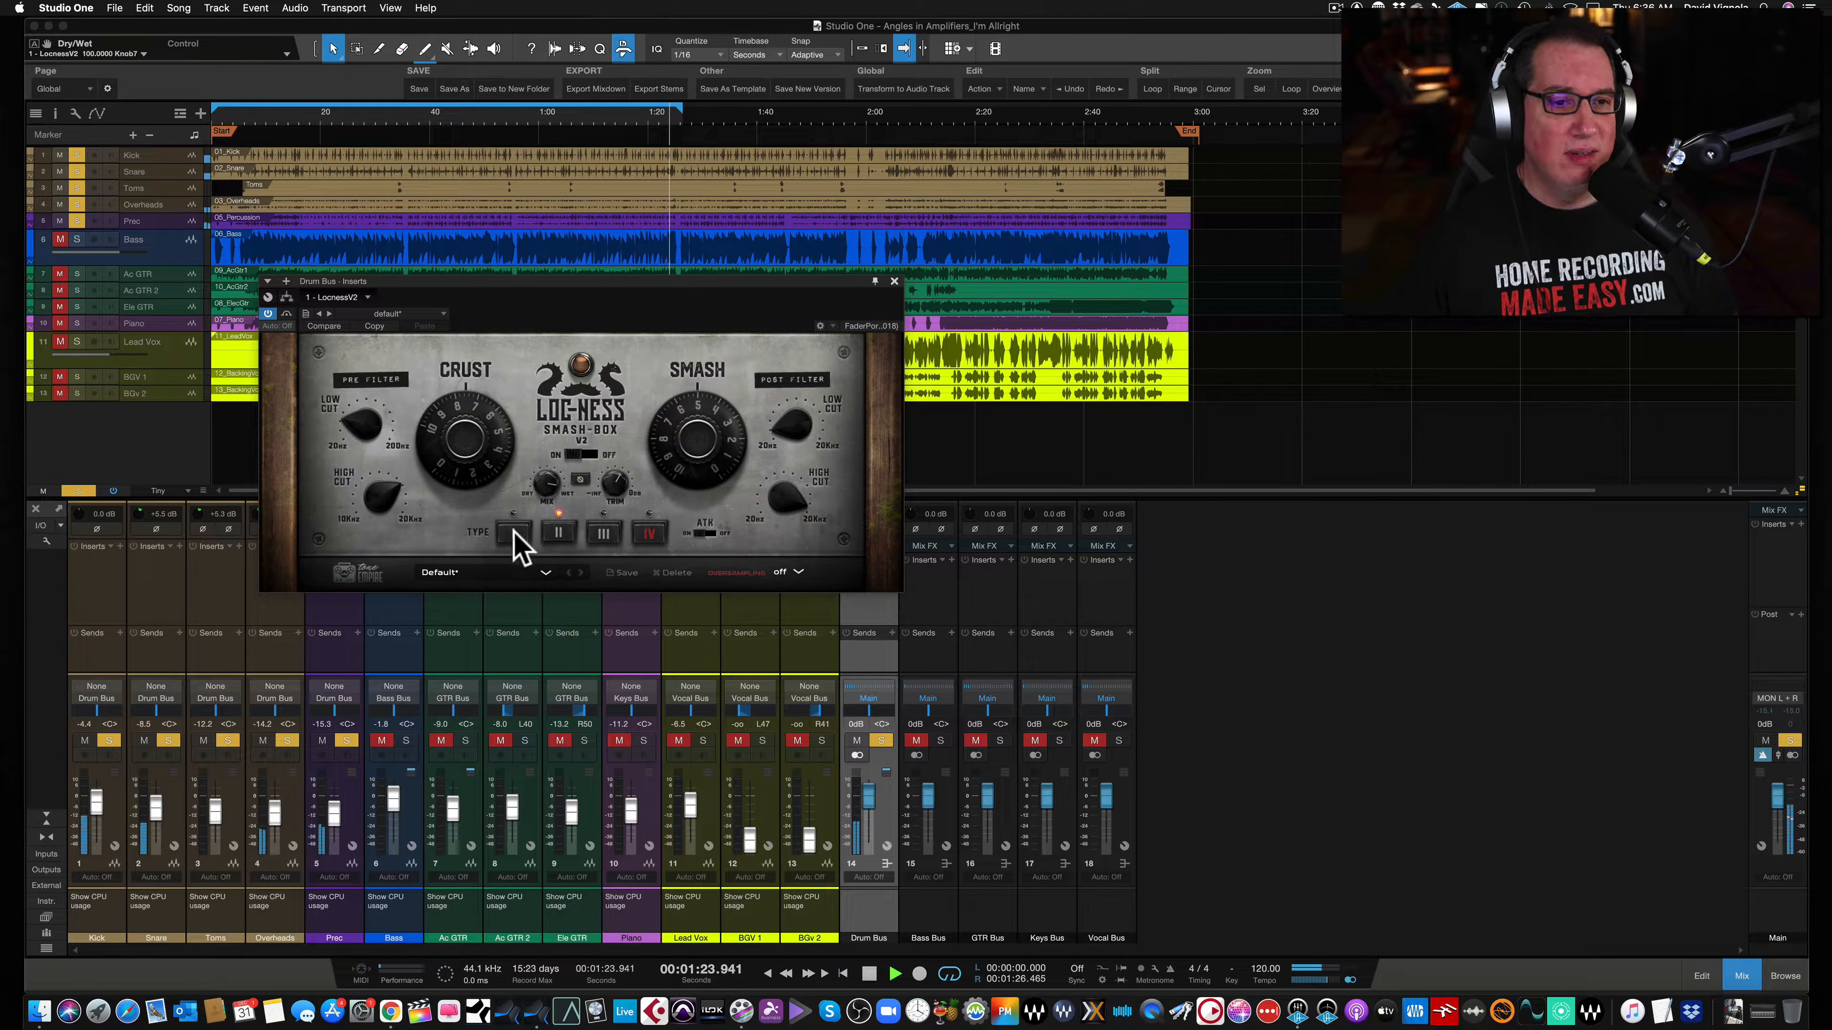
- Select saturation type I and turn up the Crust and Smash knobs on the drum bus Smash-Box
click(514, 532)
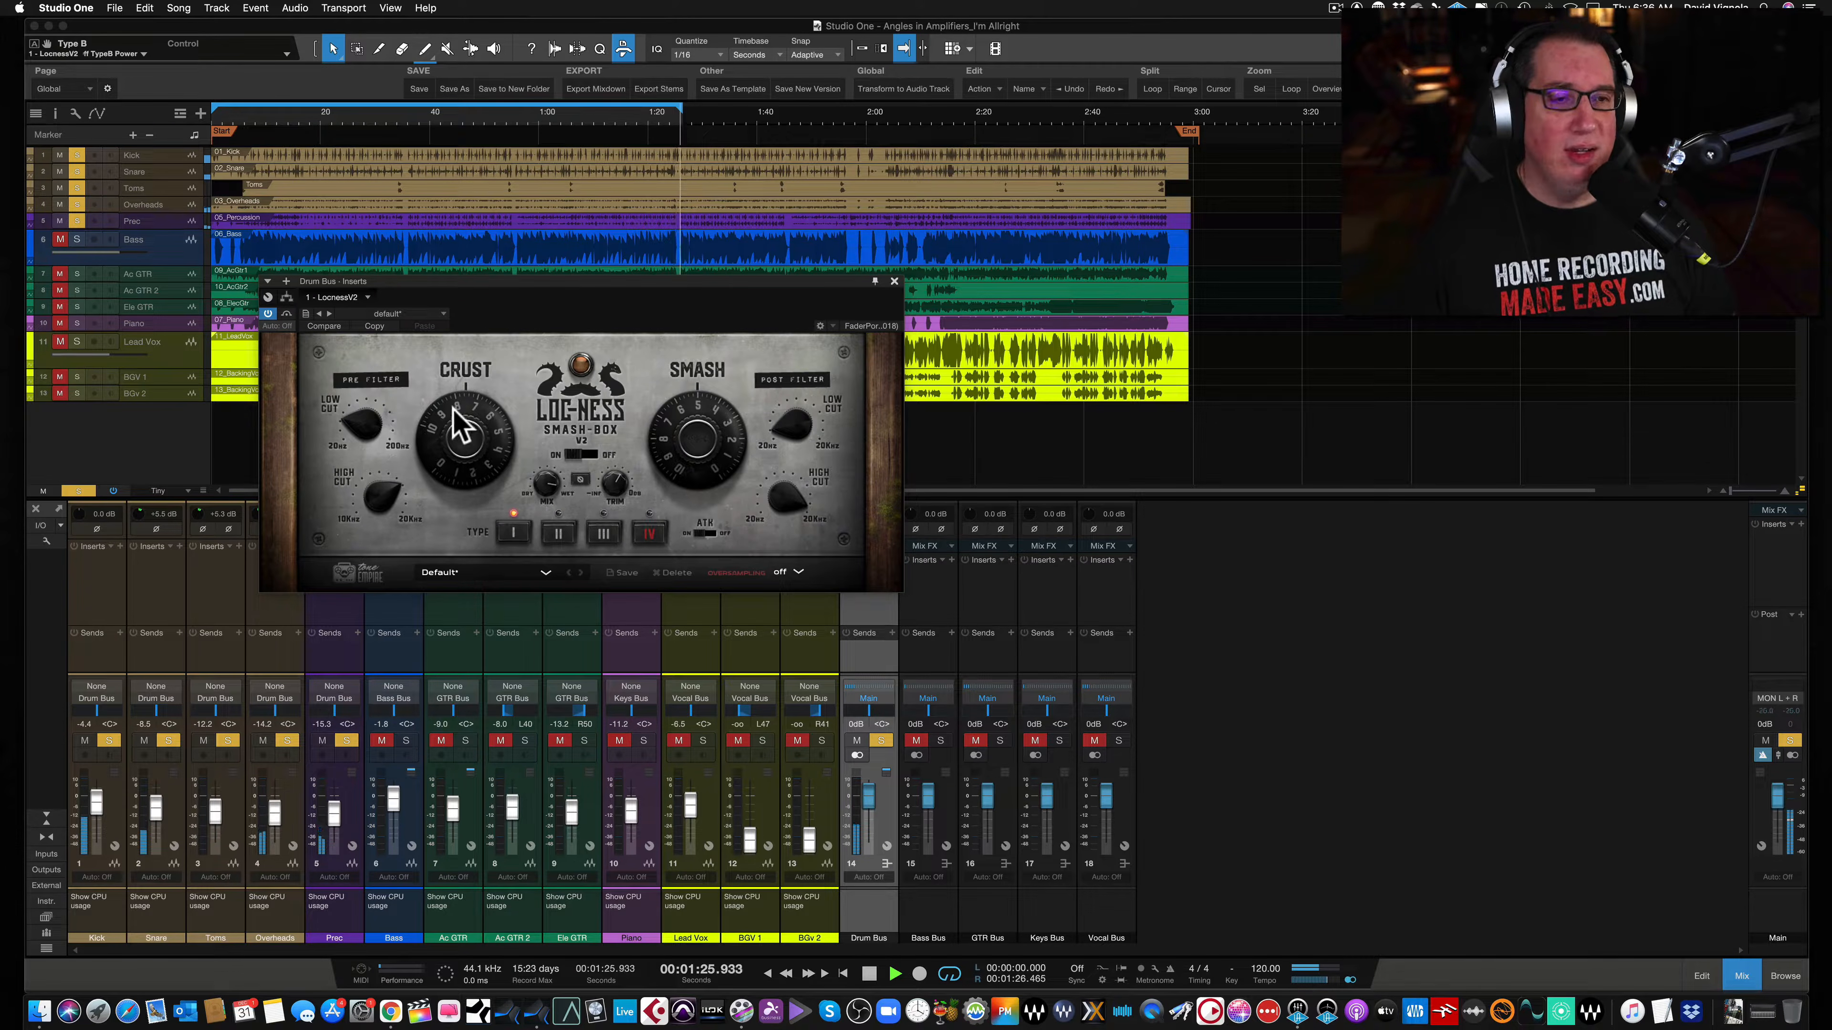
drag(462, 427, 459, 436)
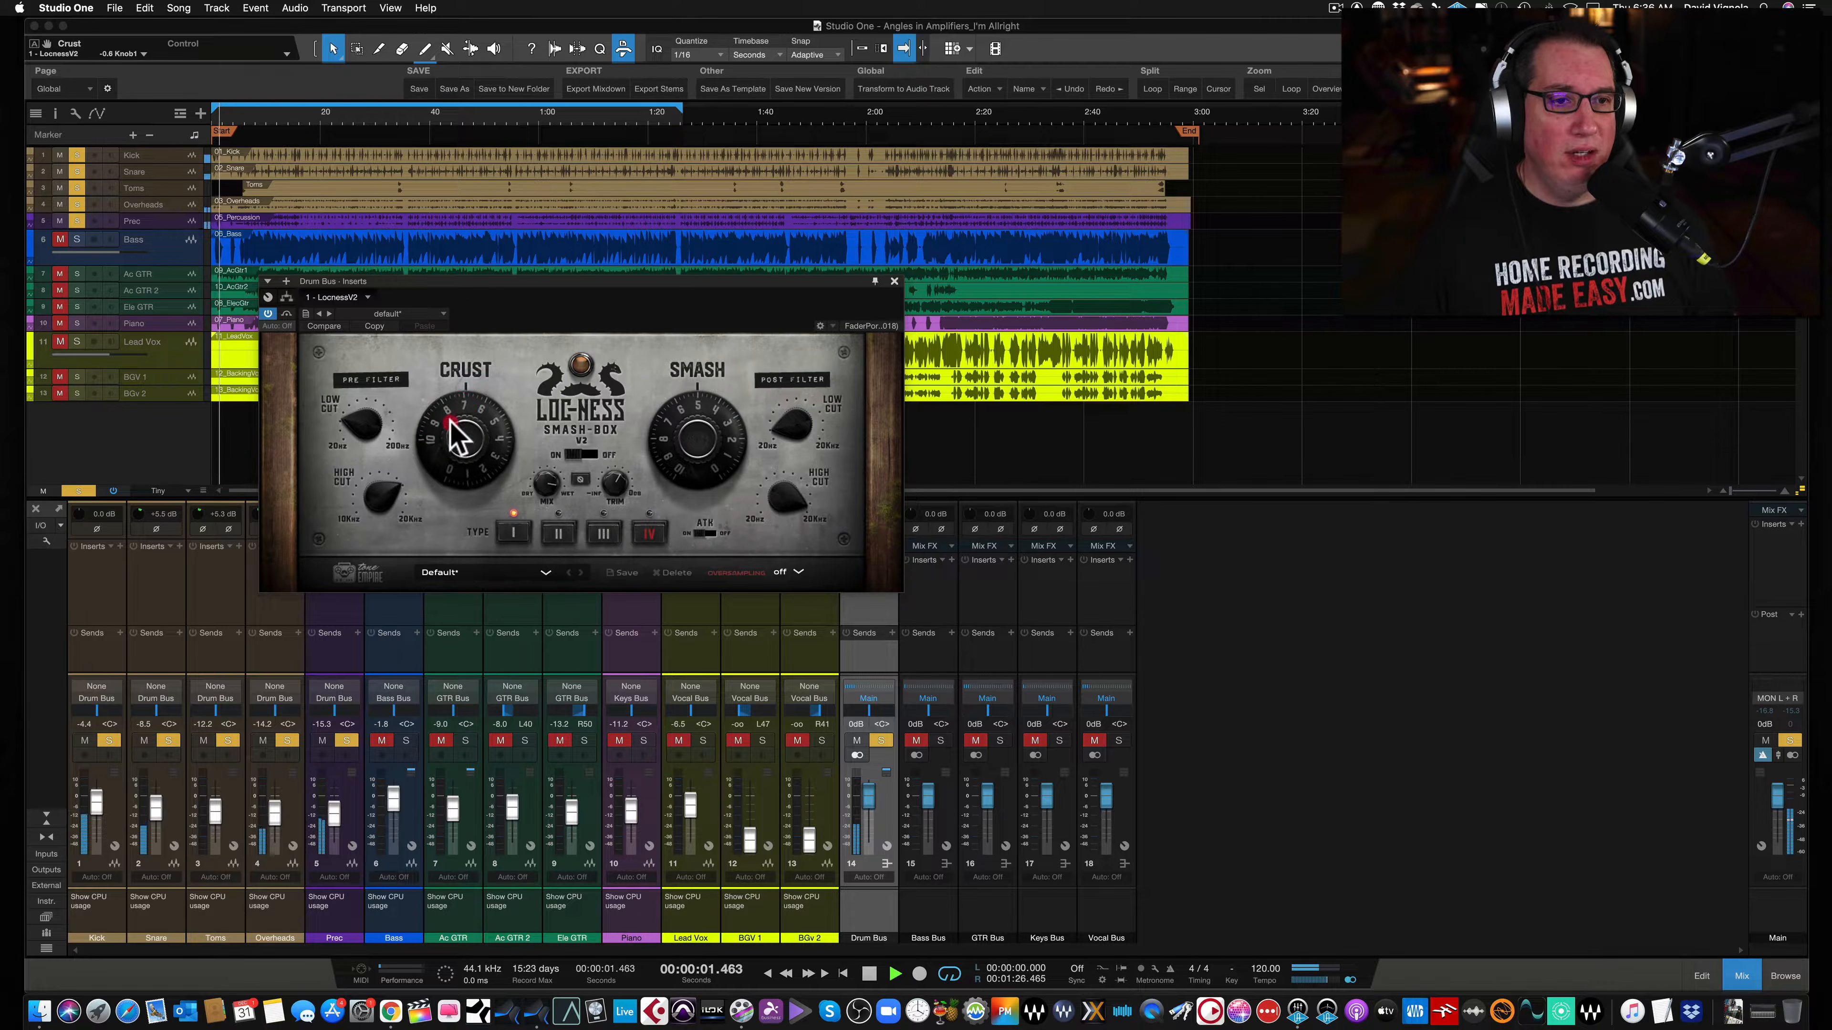
drag(667, 429, 676, 424)
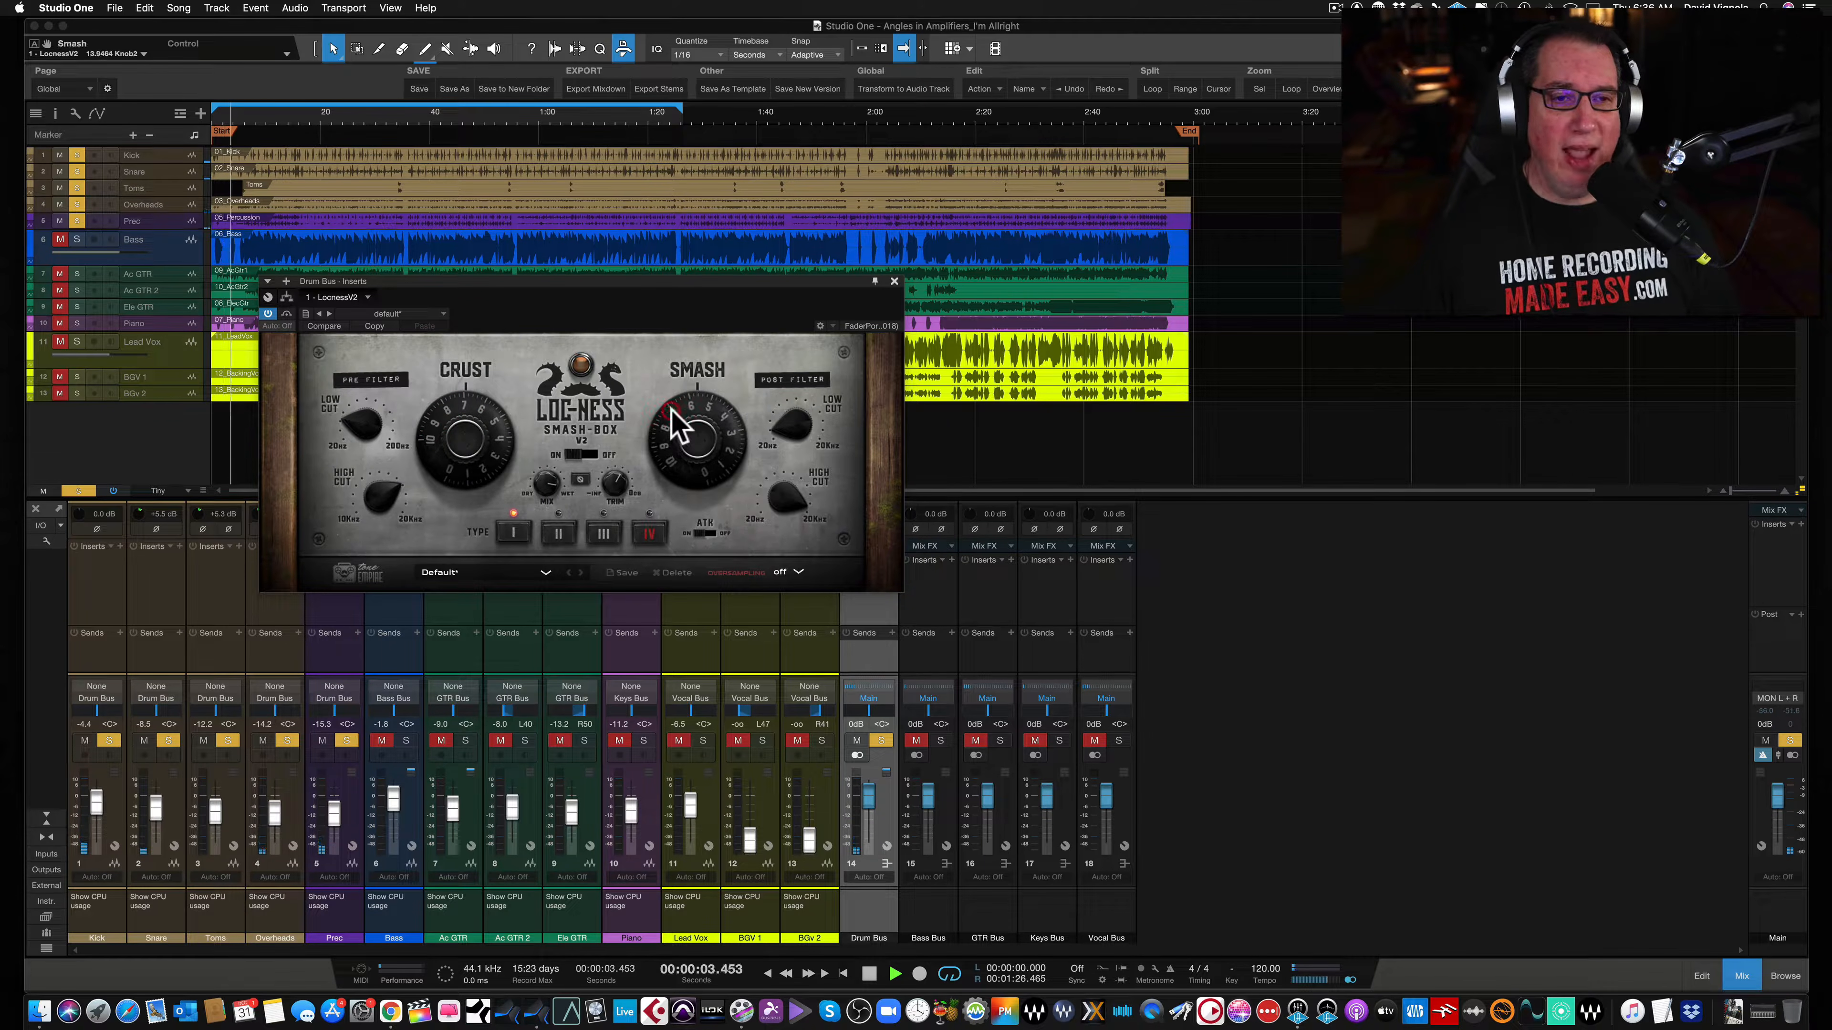
- Fine-tune the pre-filter low cut, Smash and Crust knobs during playback
drag(462, 286, 459, 289)
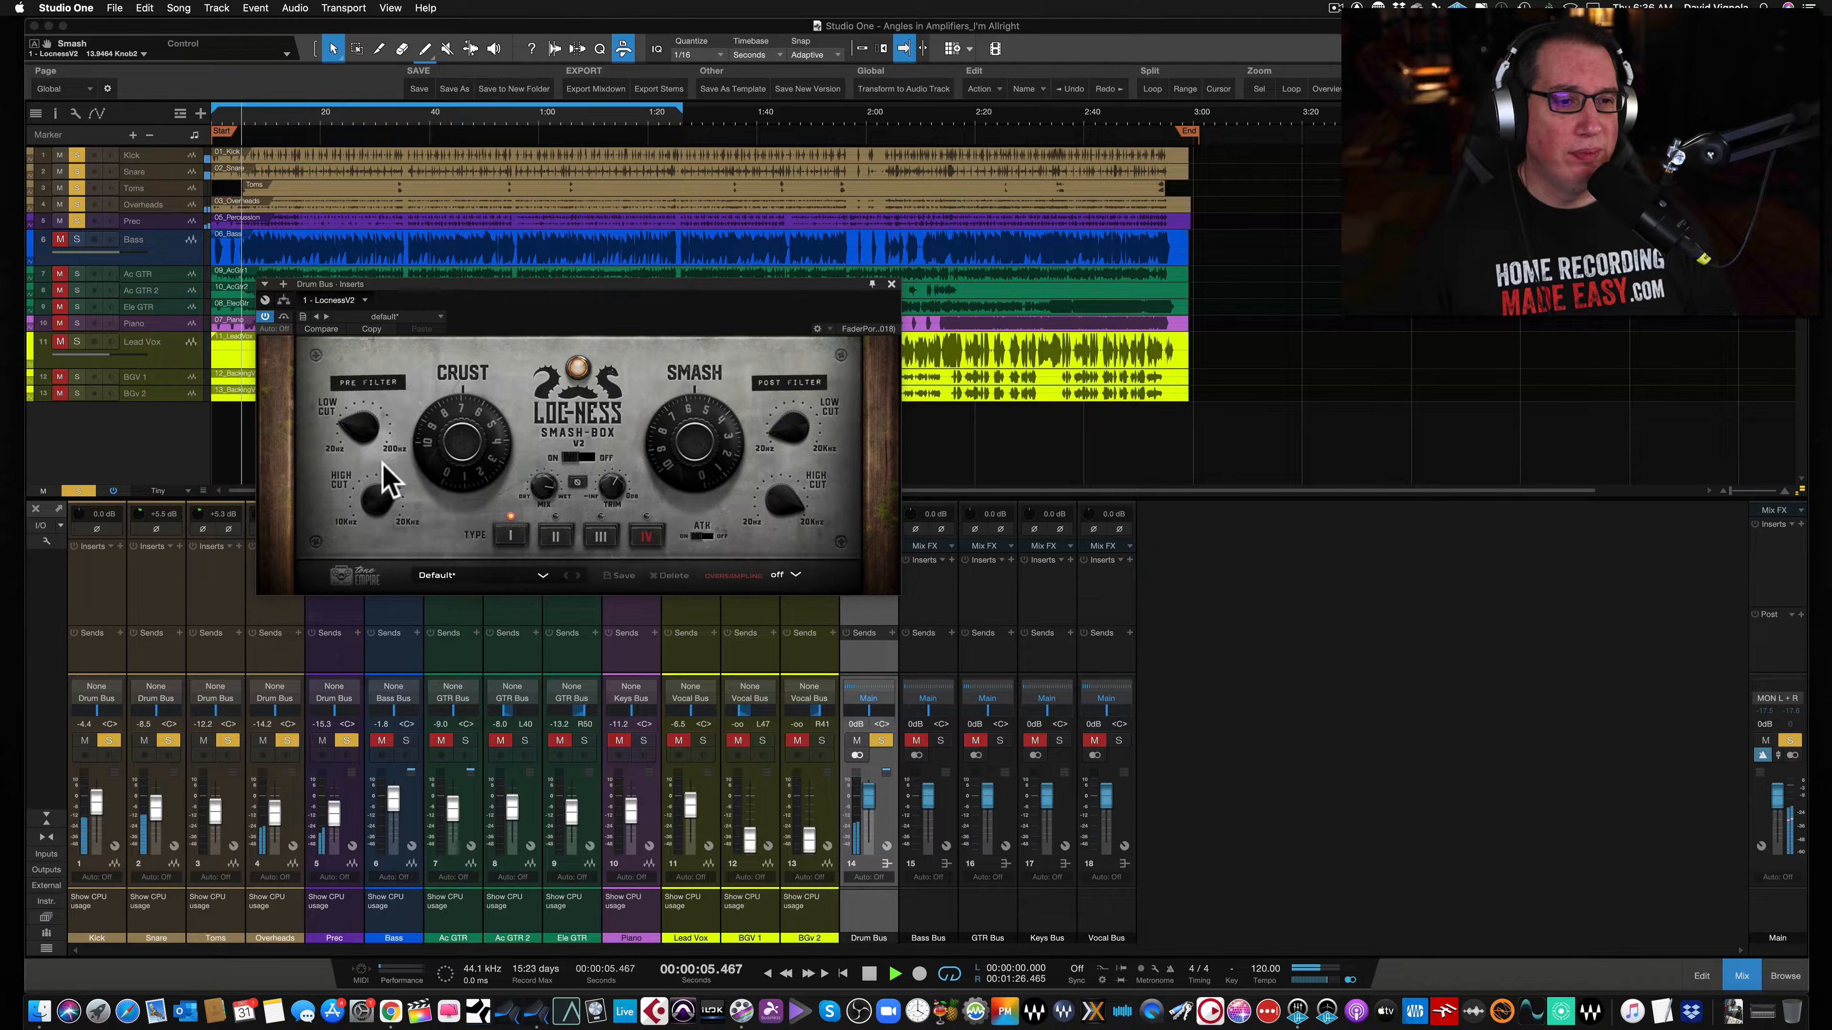
click(369, 420)
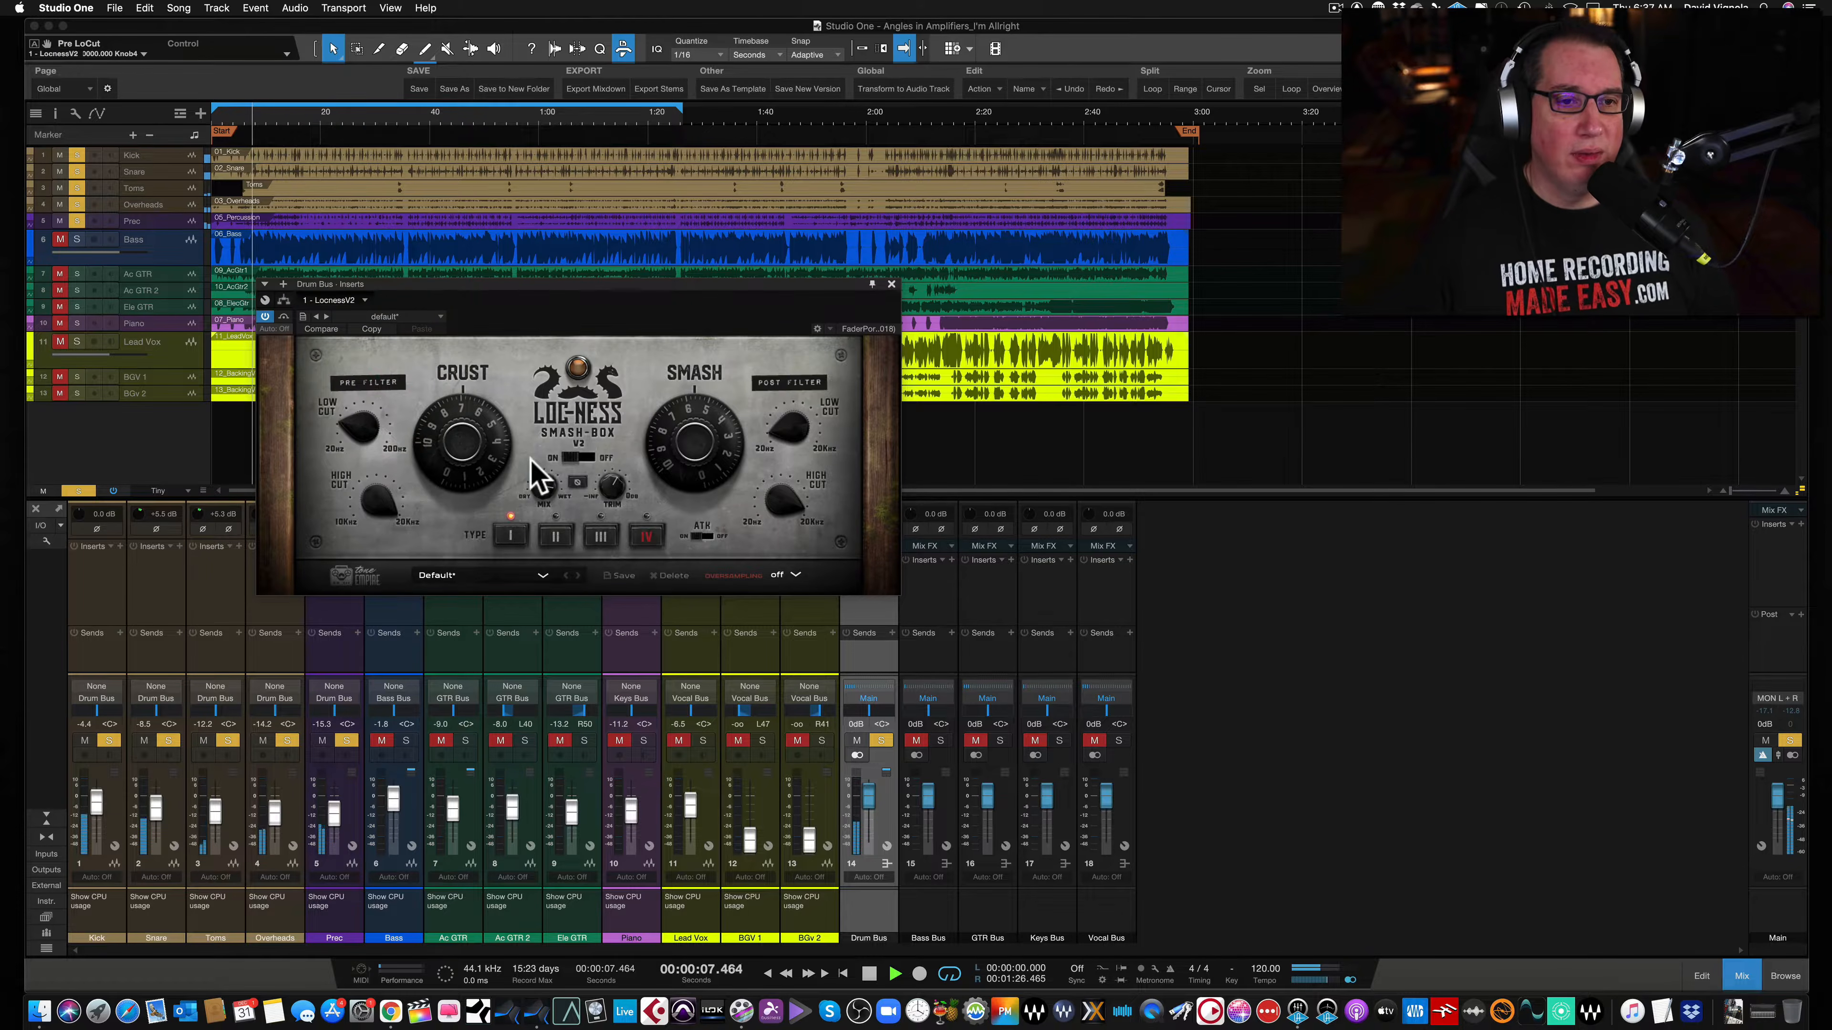
mouse_move(686, 434)
mouse_down()
mouse_move(675, 455)
mouse_move(675, 378)
mouse_move(674, 419)
mouse_up()
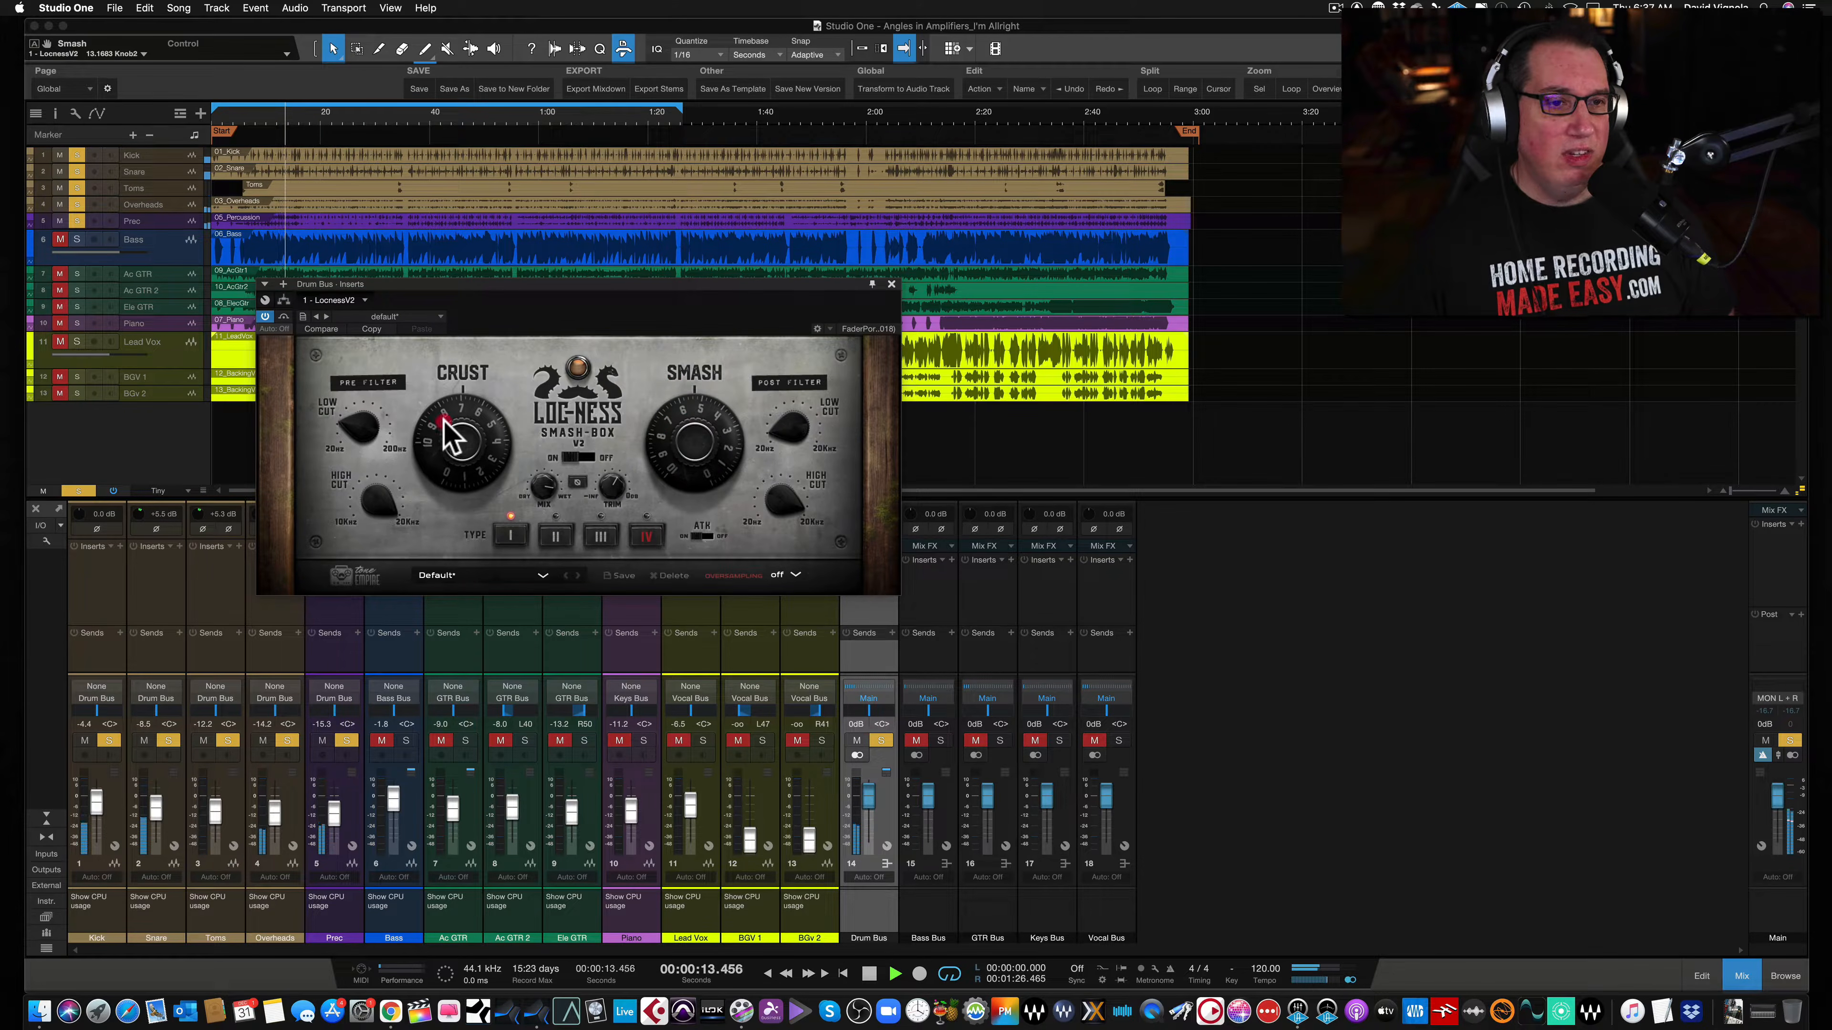
drag(444, 421, 441, 430)
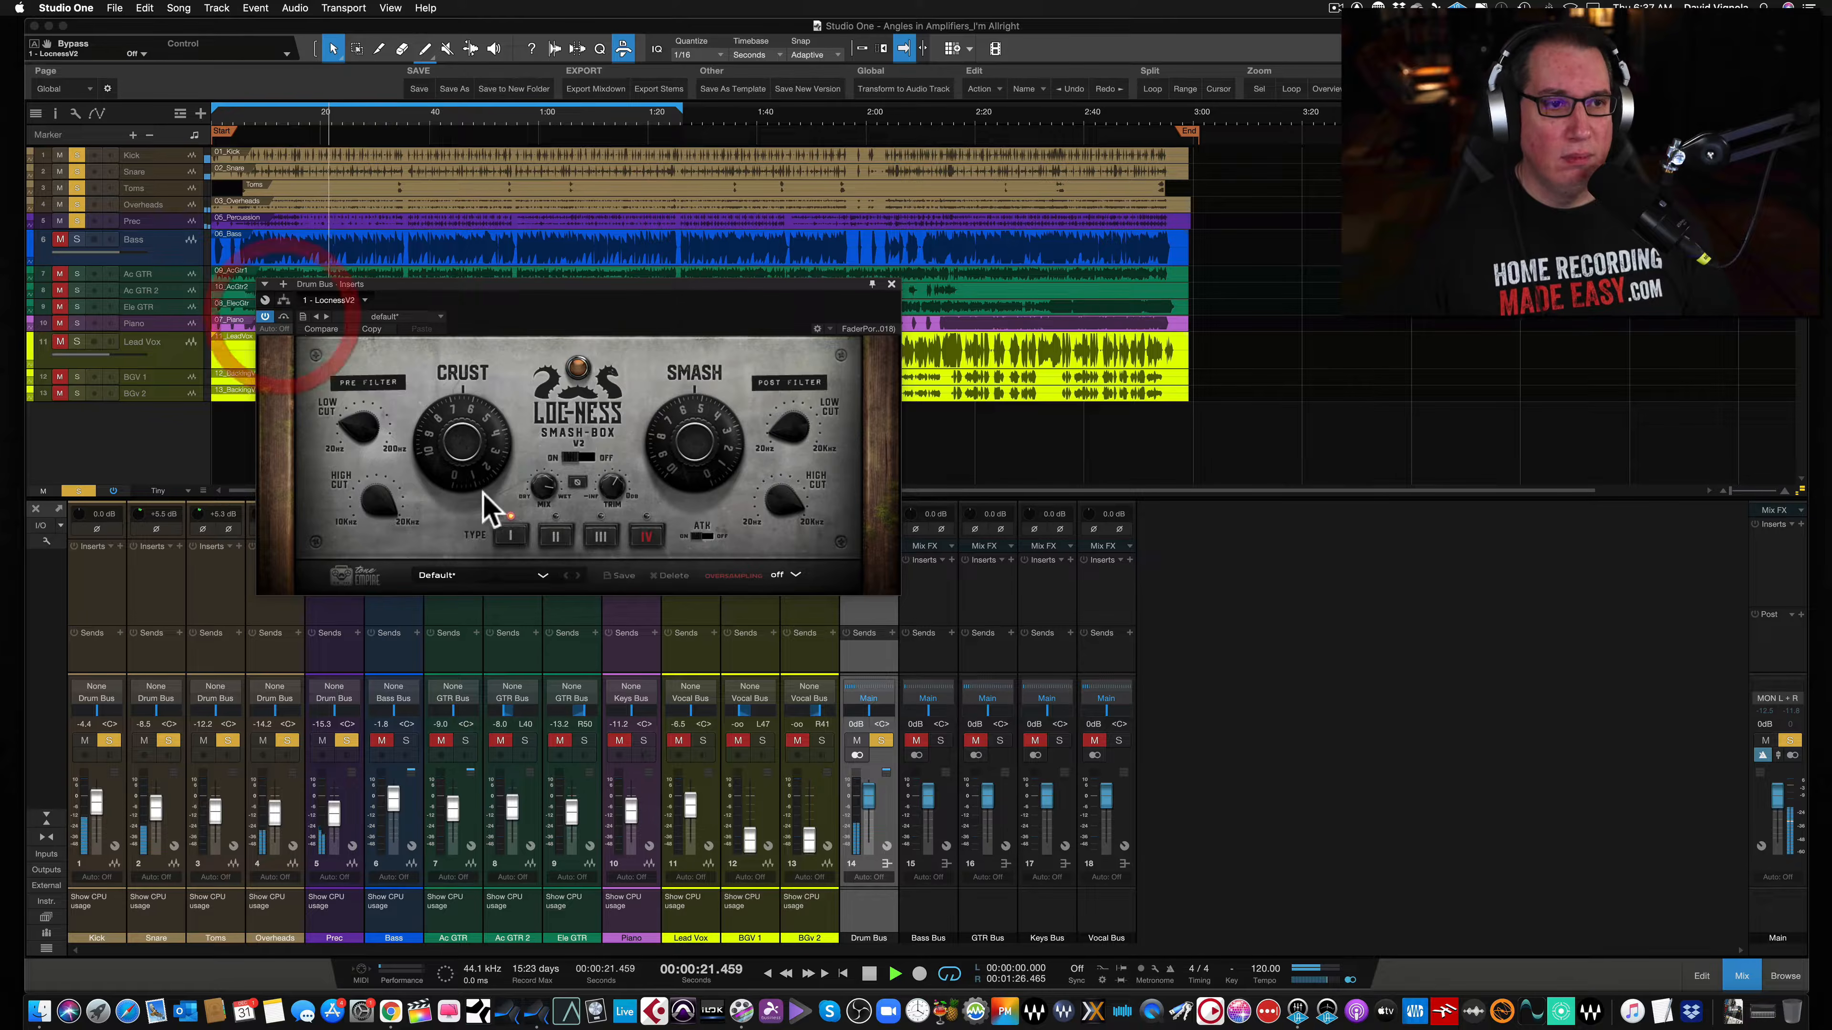
- Adjust the output gain up and then down, toggling bypass on and off to compare the drums
drag(603, 482, 603, 464)
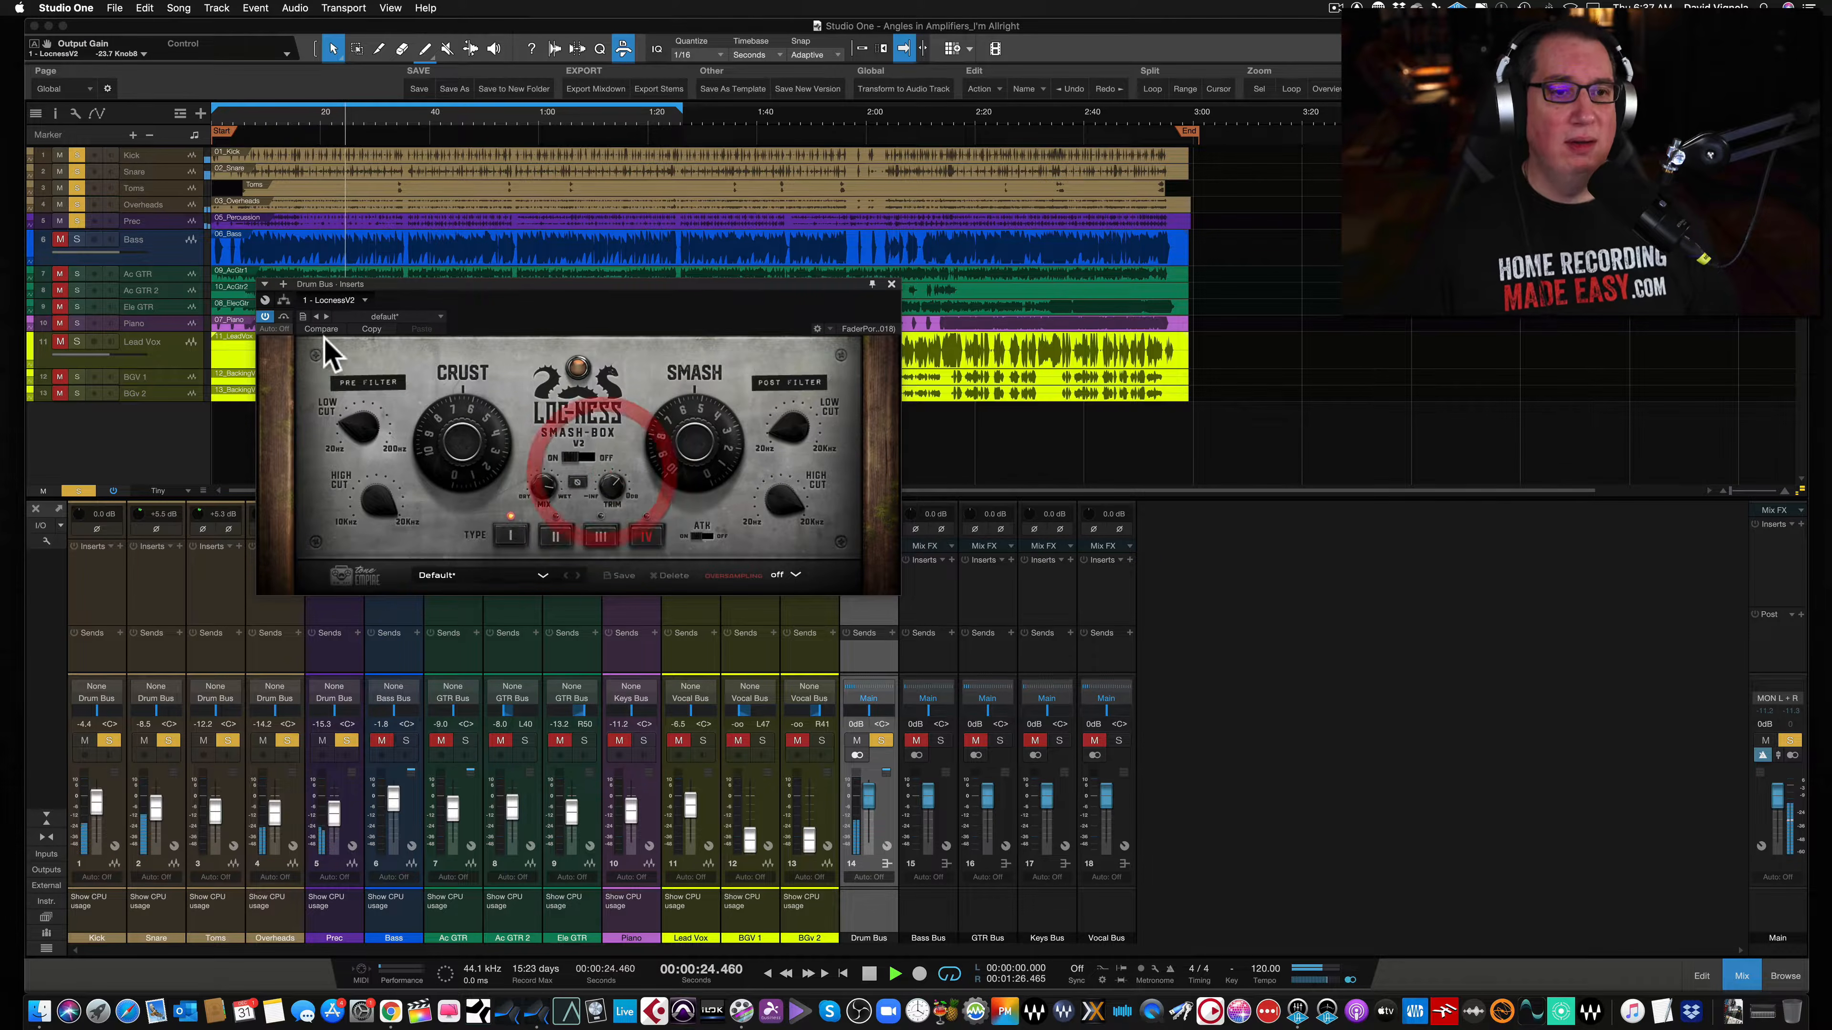
click(283, 318)
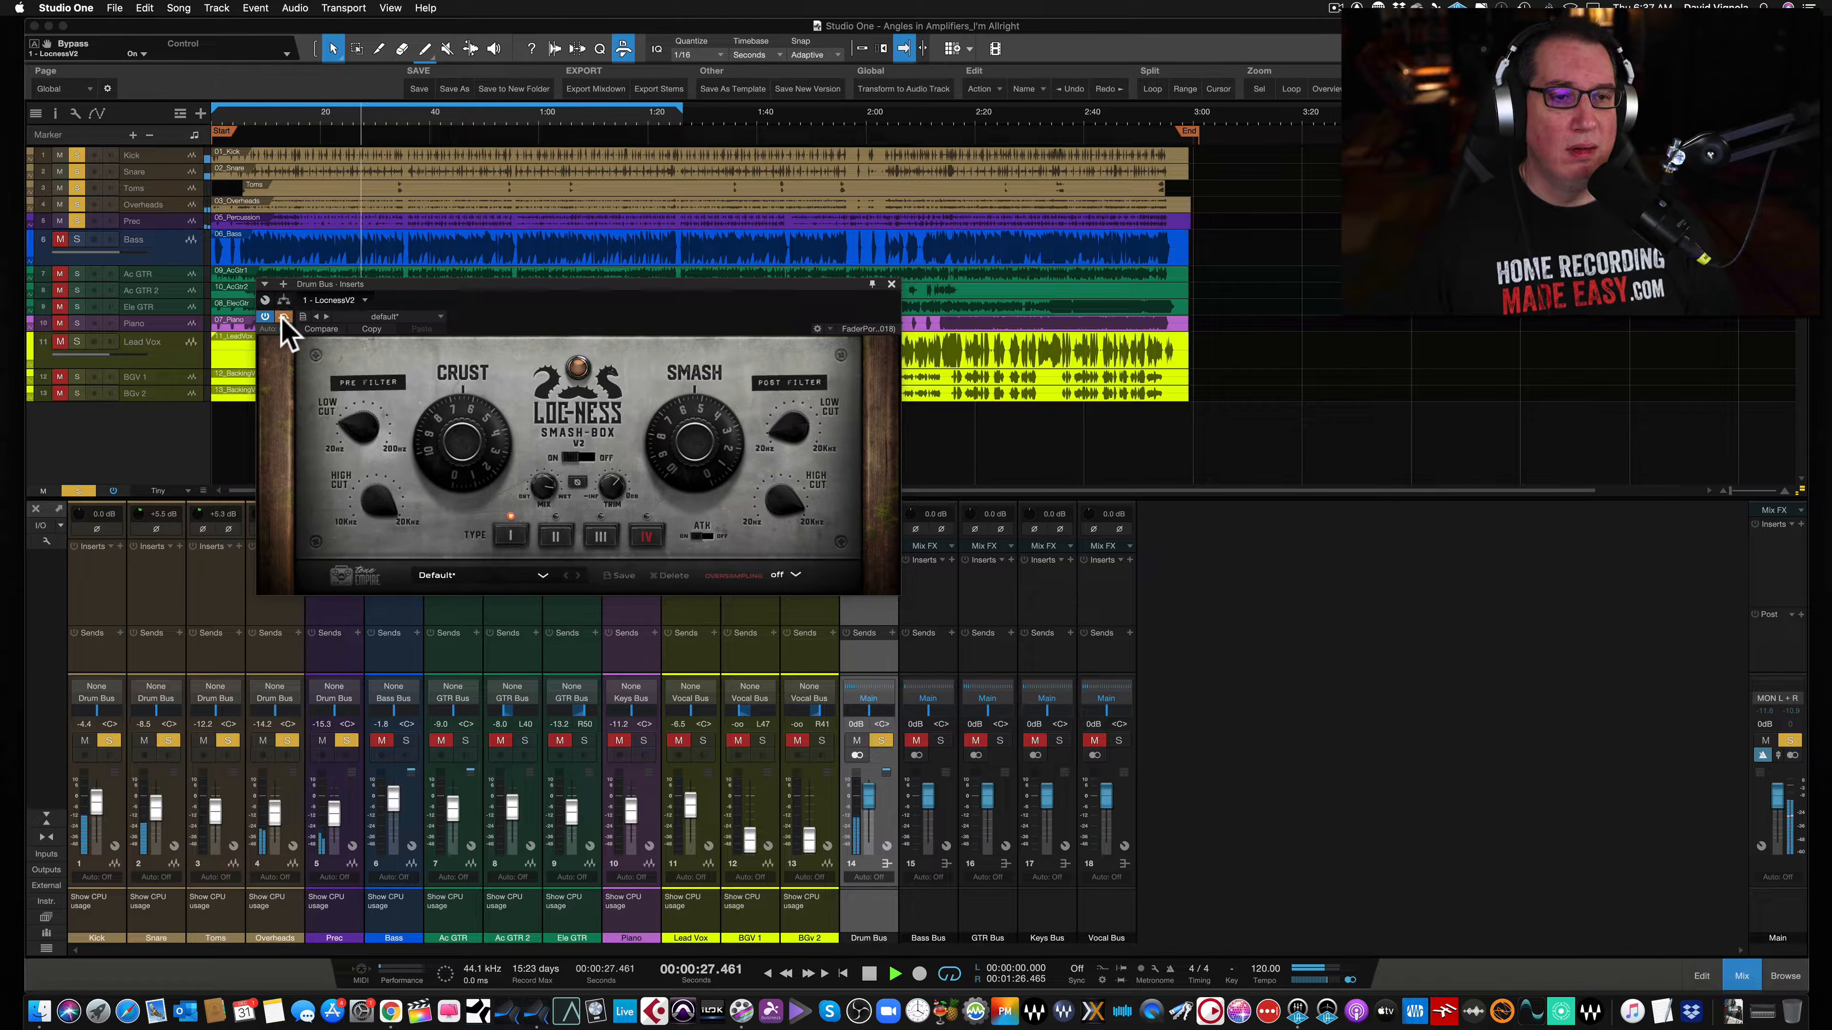
click(282, 317)
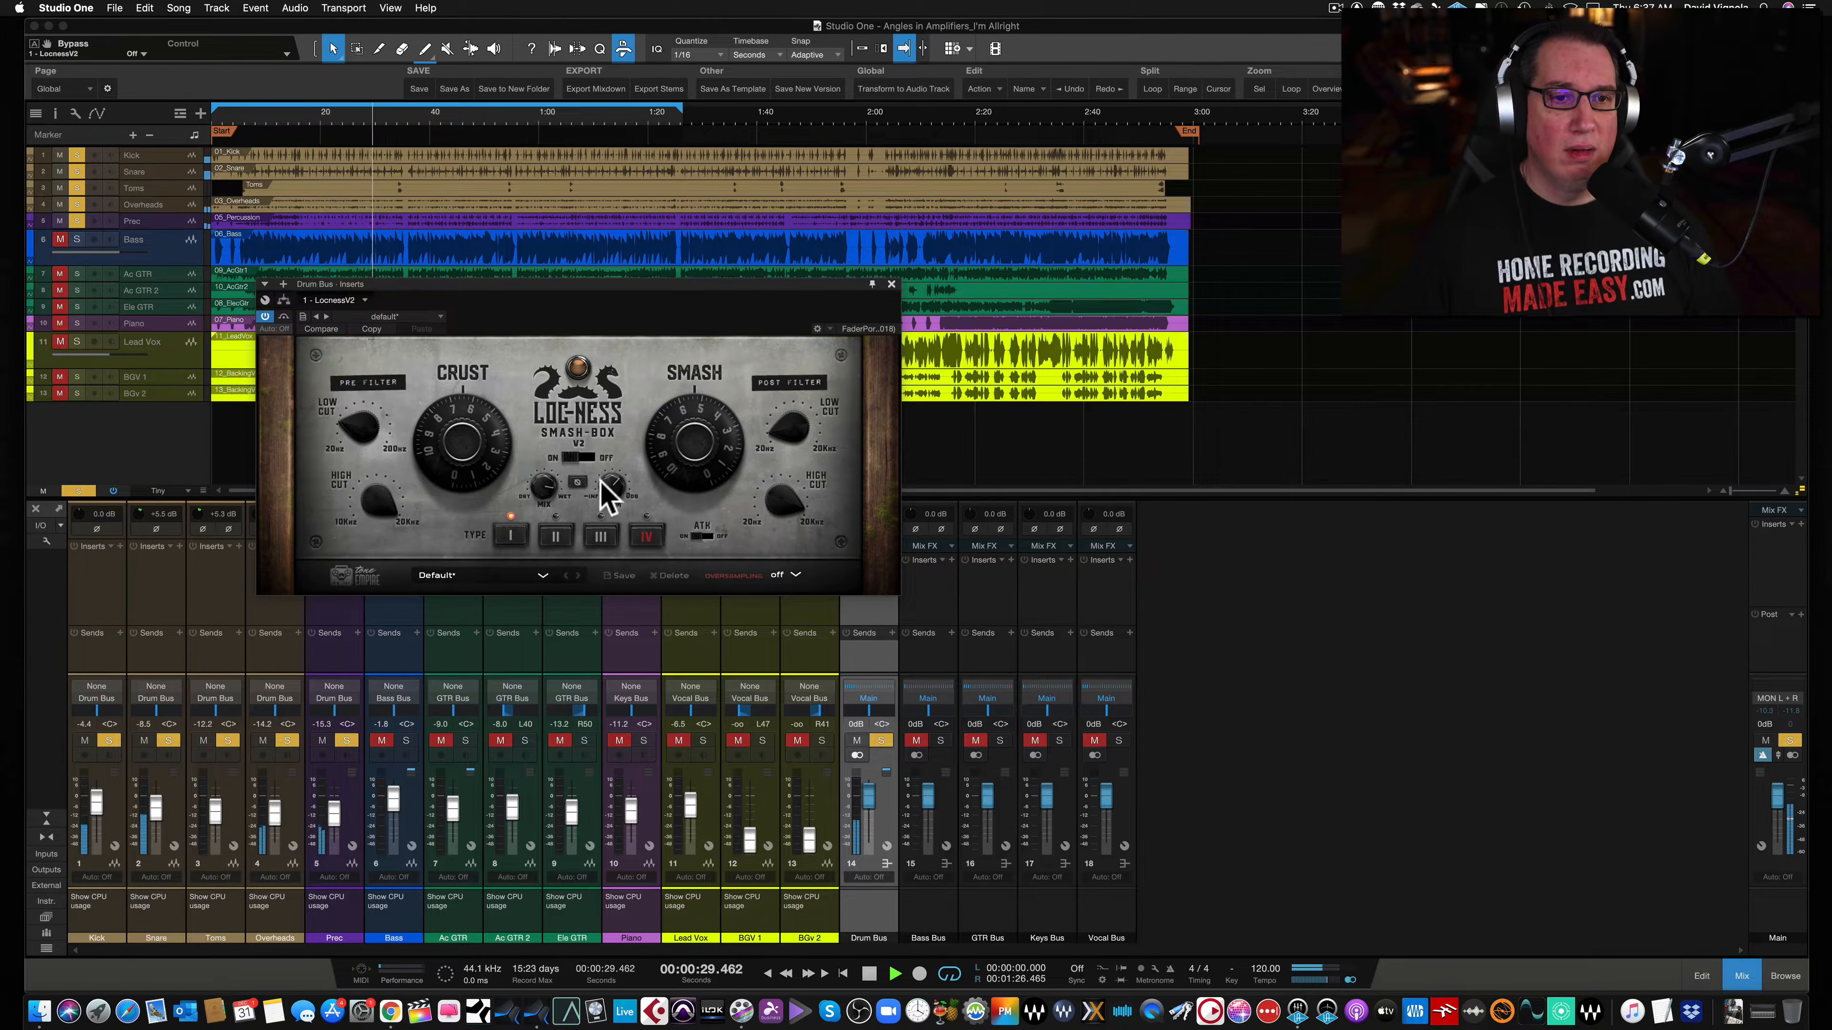
drag(605, 481, 604, 493)
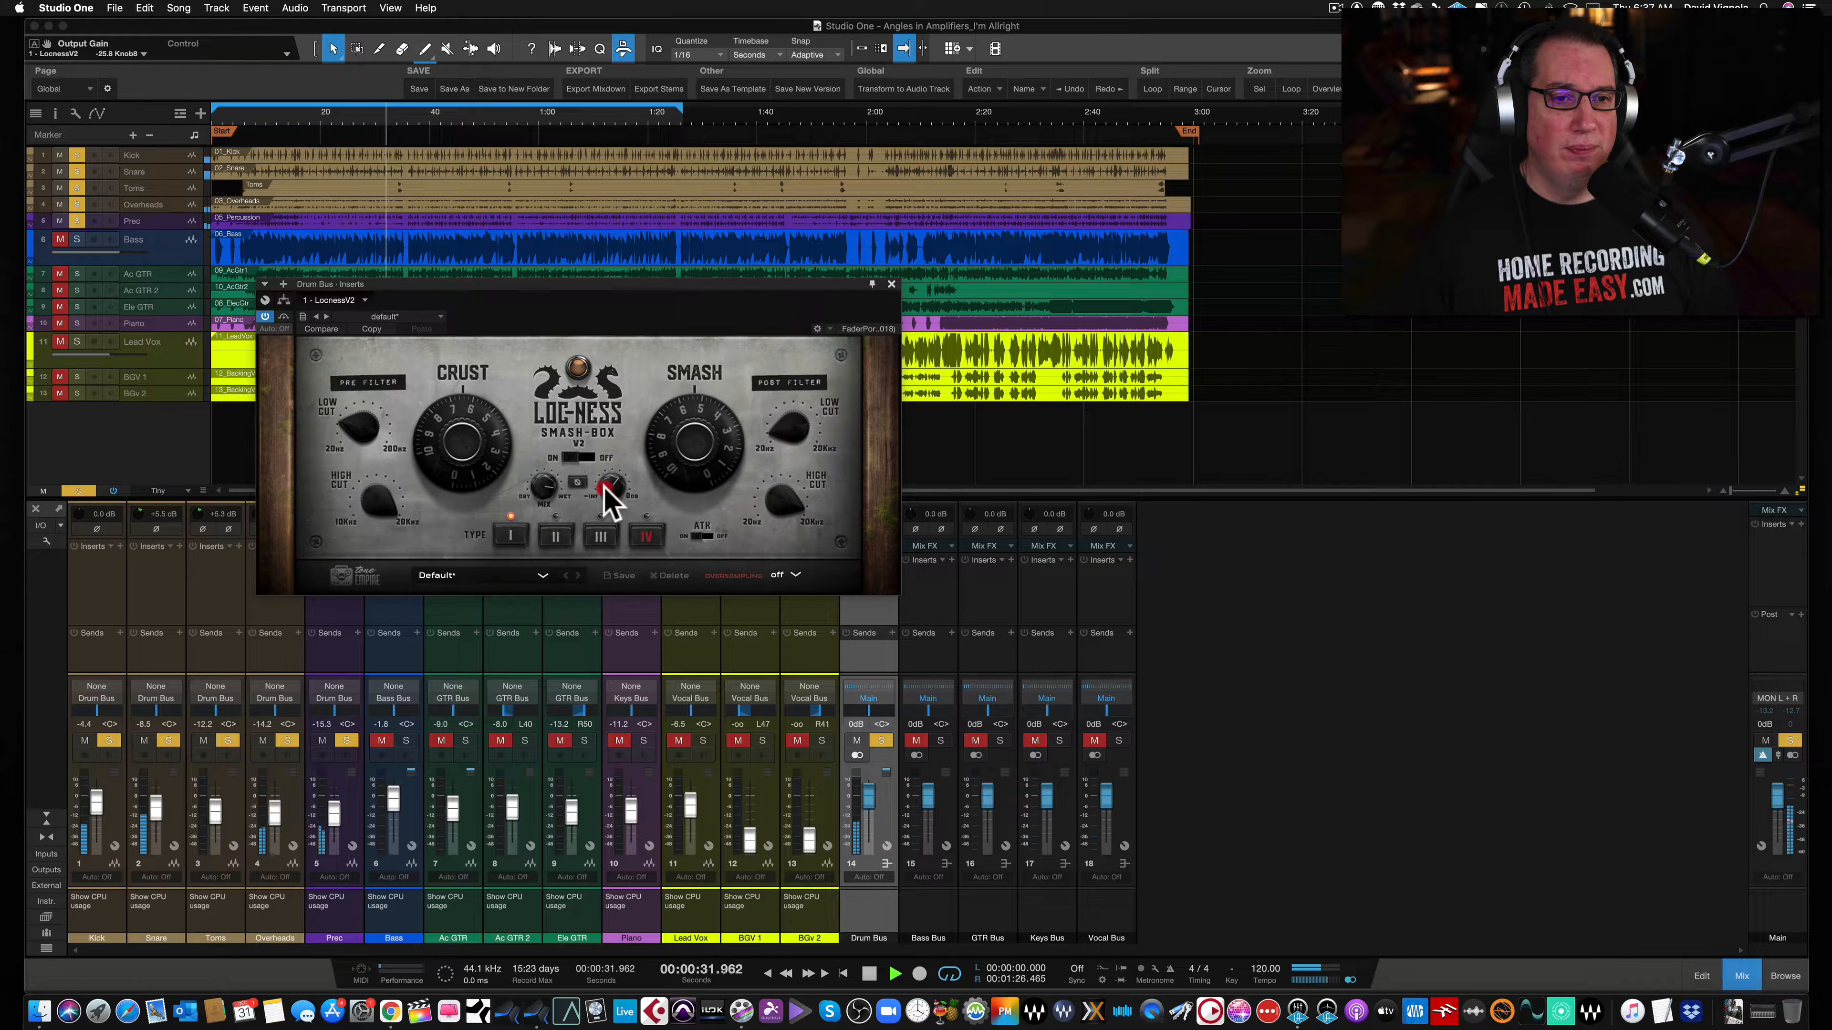
click(283, 317)
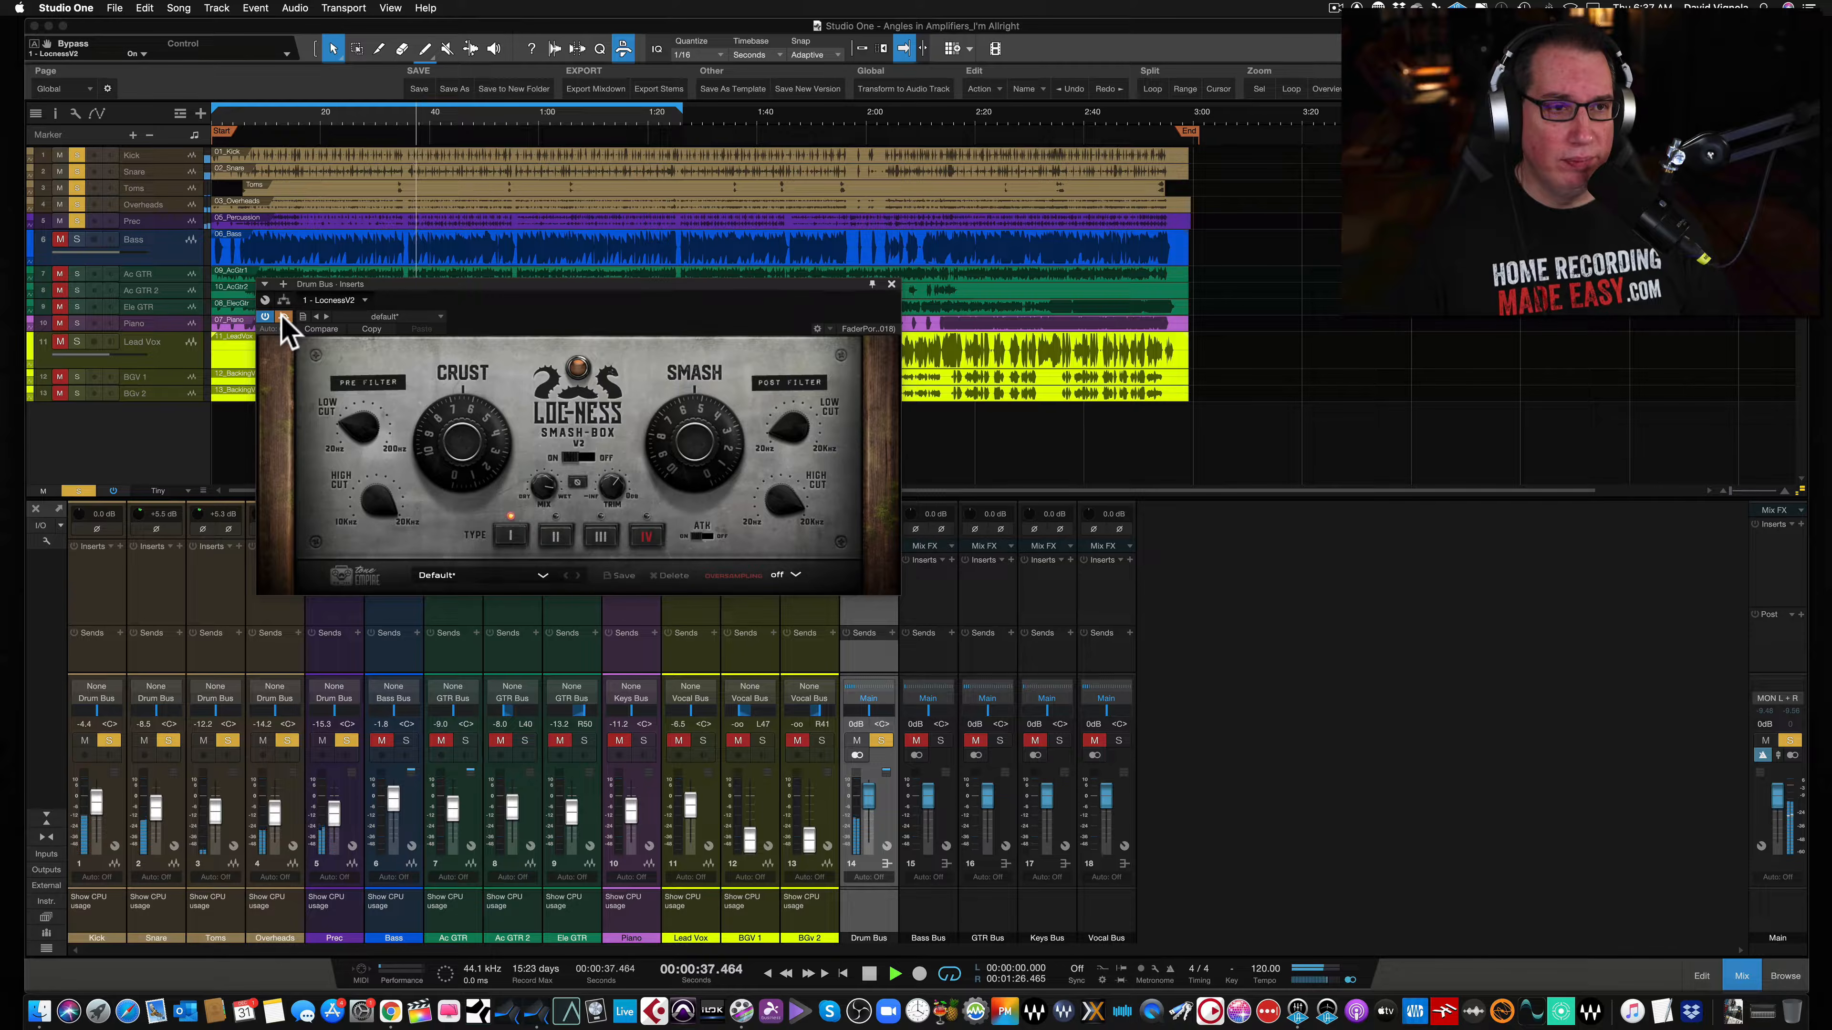
click(283, 318)
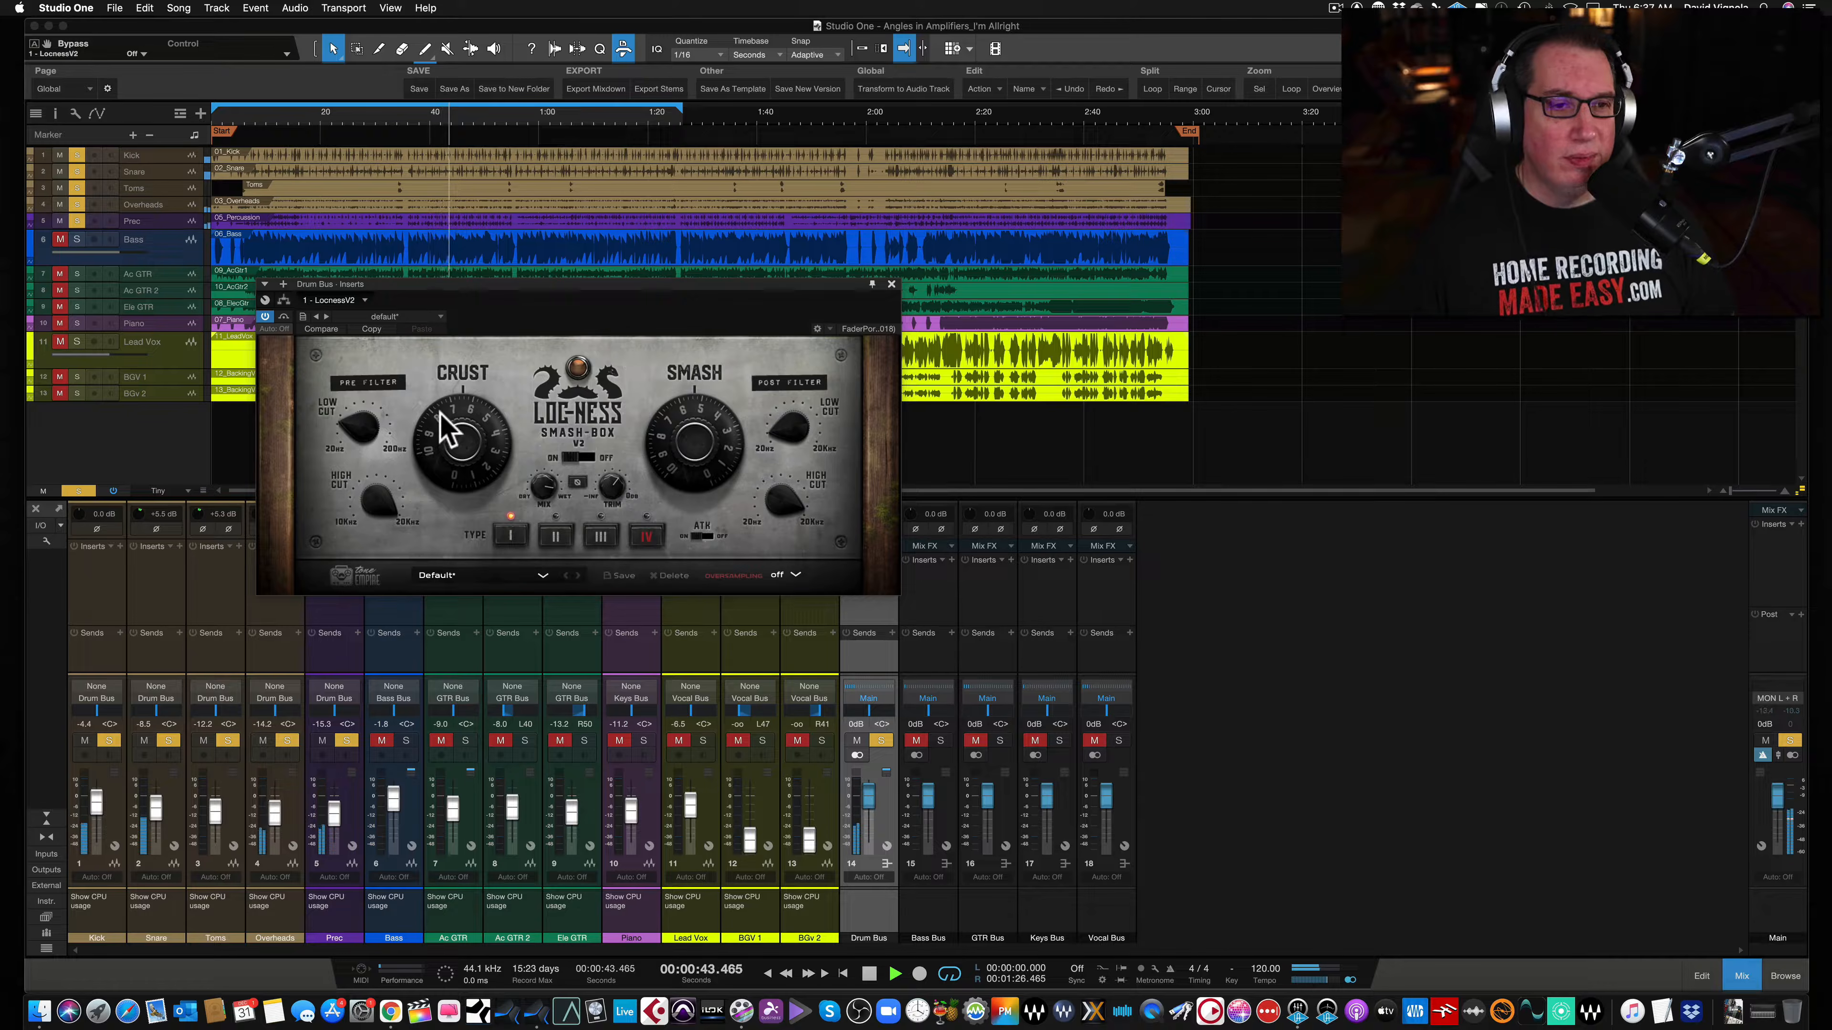
- Lower the Crust knob and select saturation type II
drag(441, 413, 436, 417)
drag(436, 436, 435, 455)
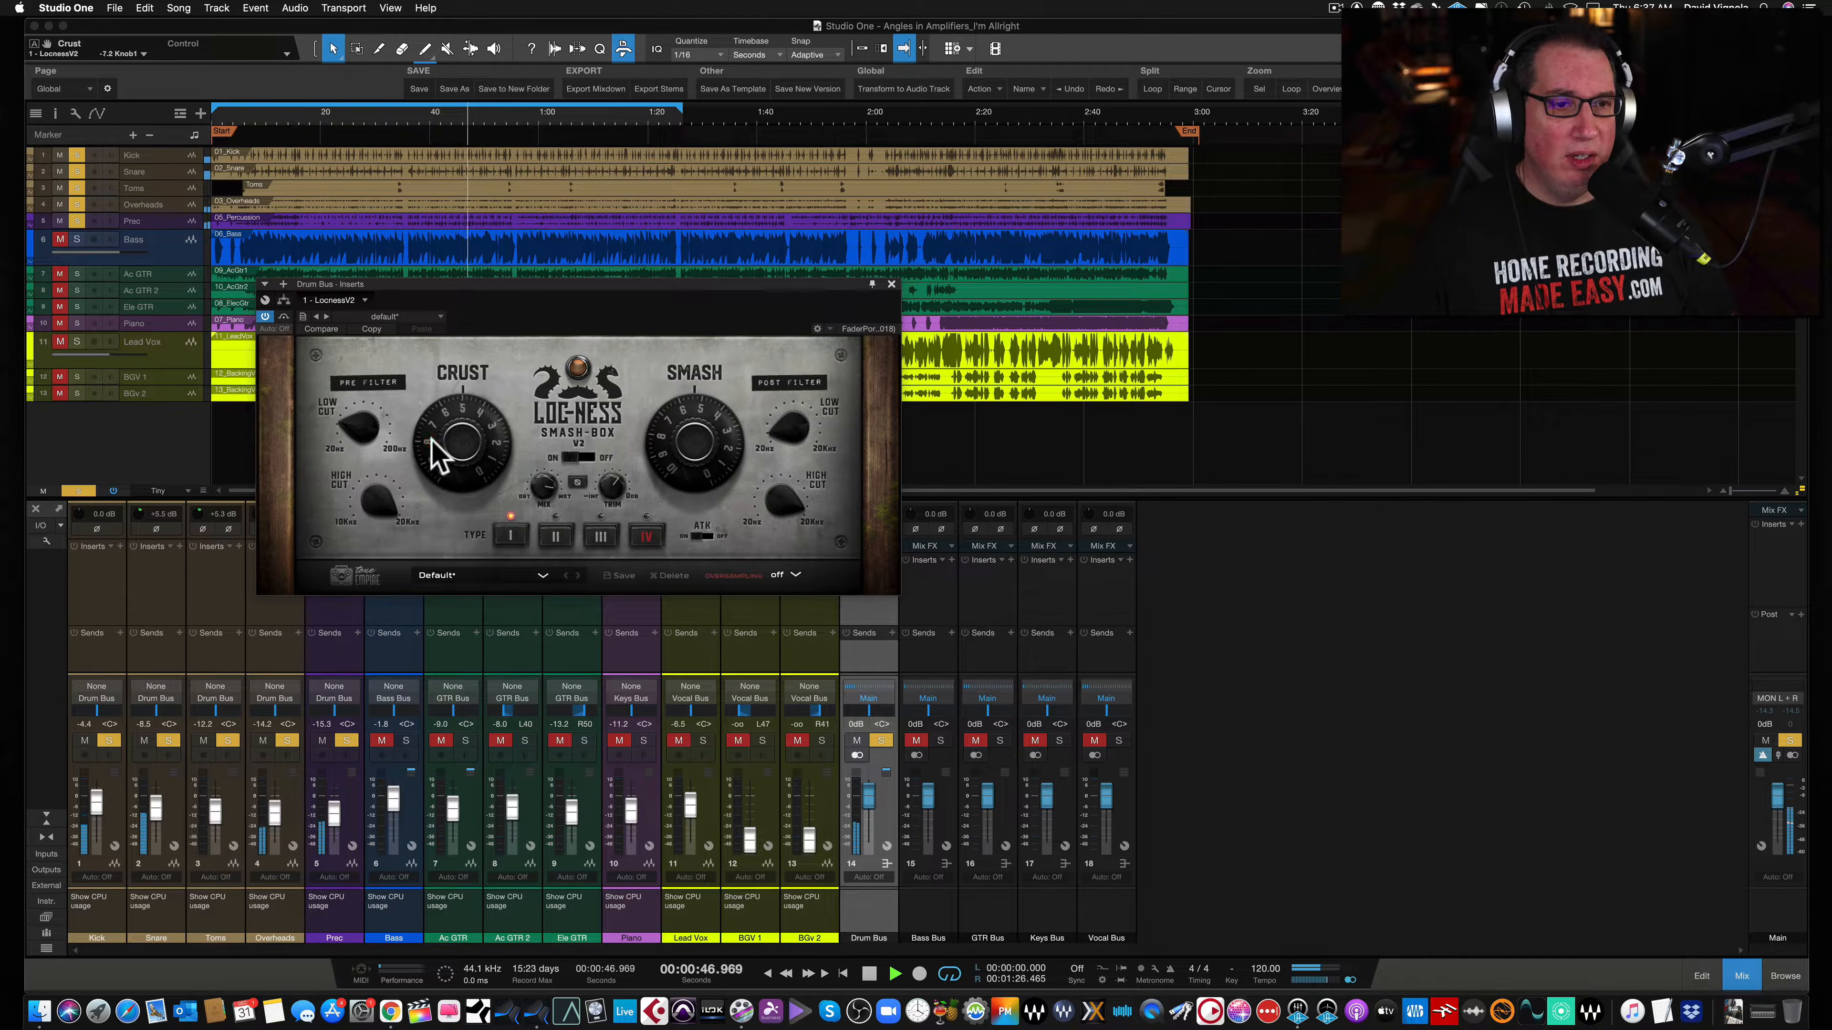
click(556, 537)
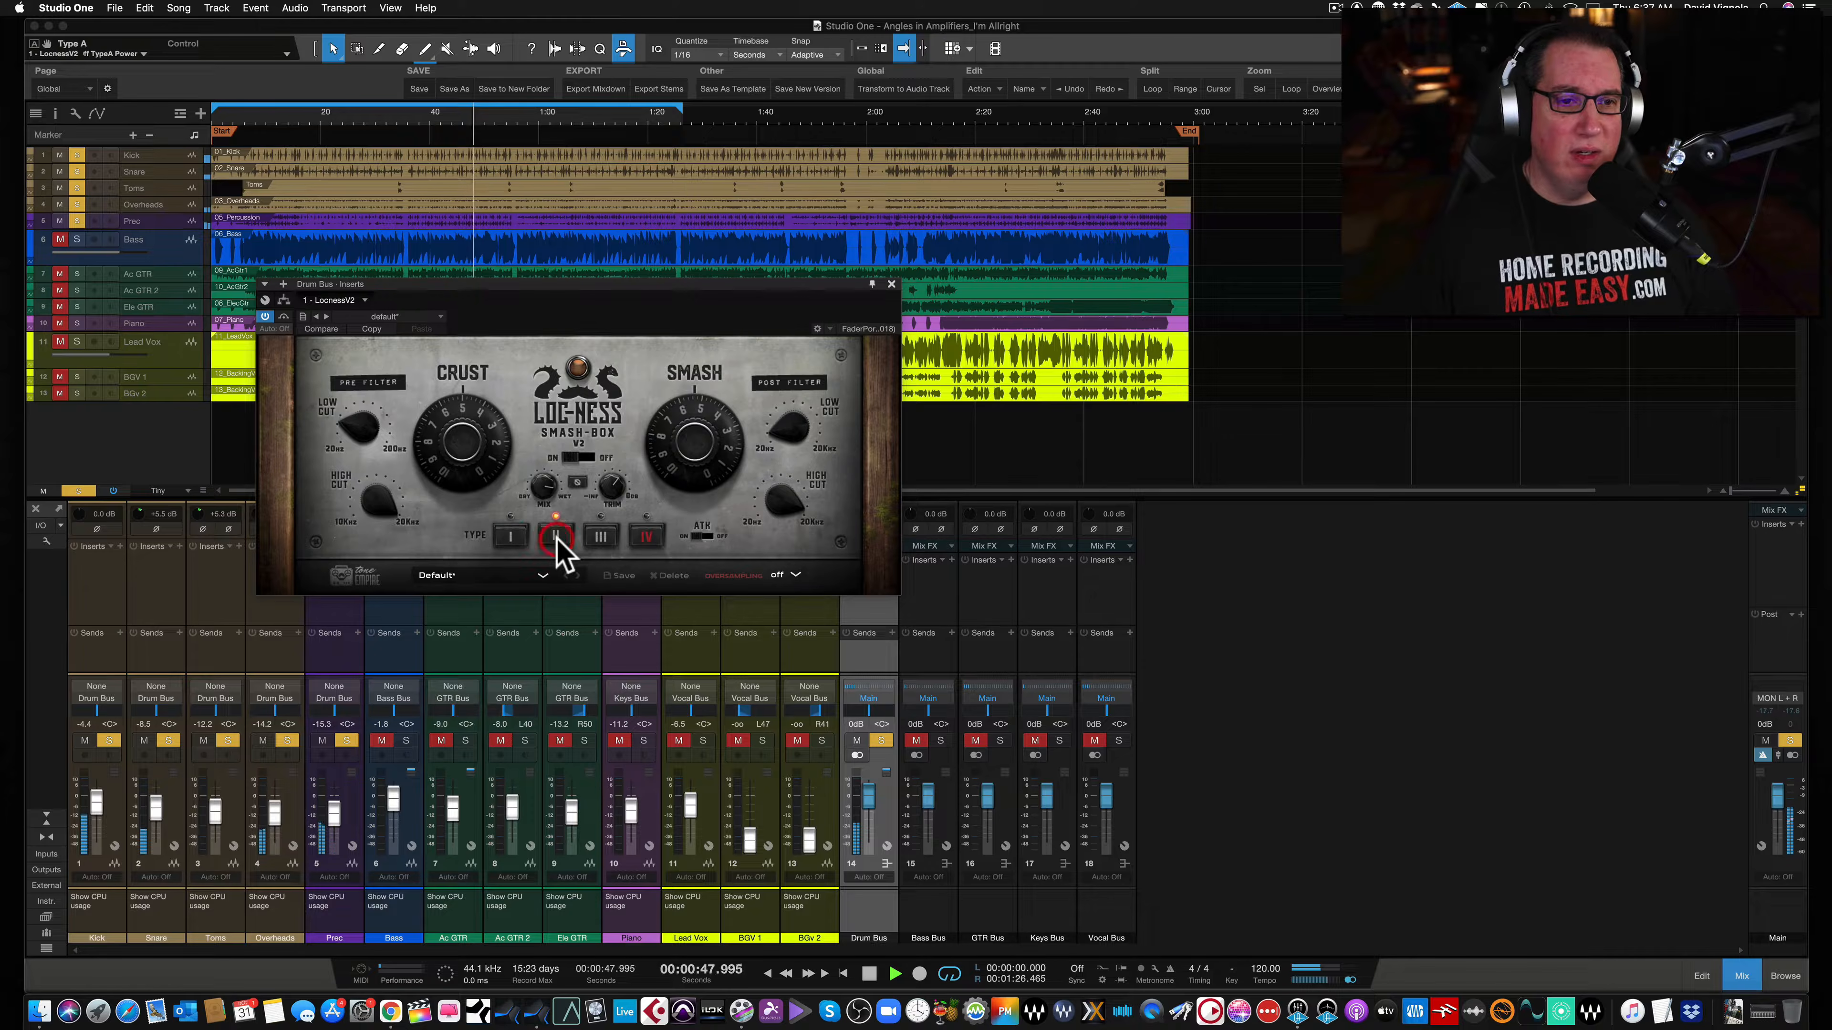
- Toggle the Smash-Box bypass and nudge the output gain while comparing processed and dry drums
click(284, 318)
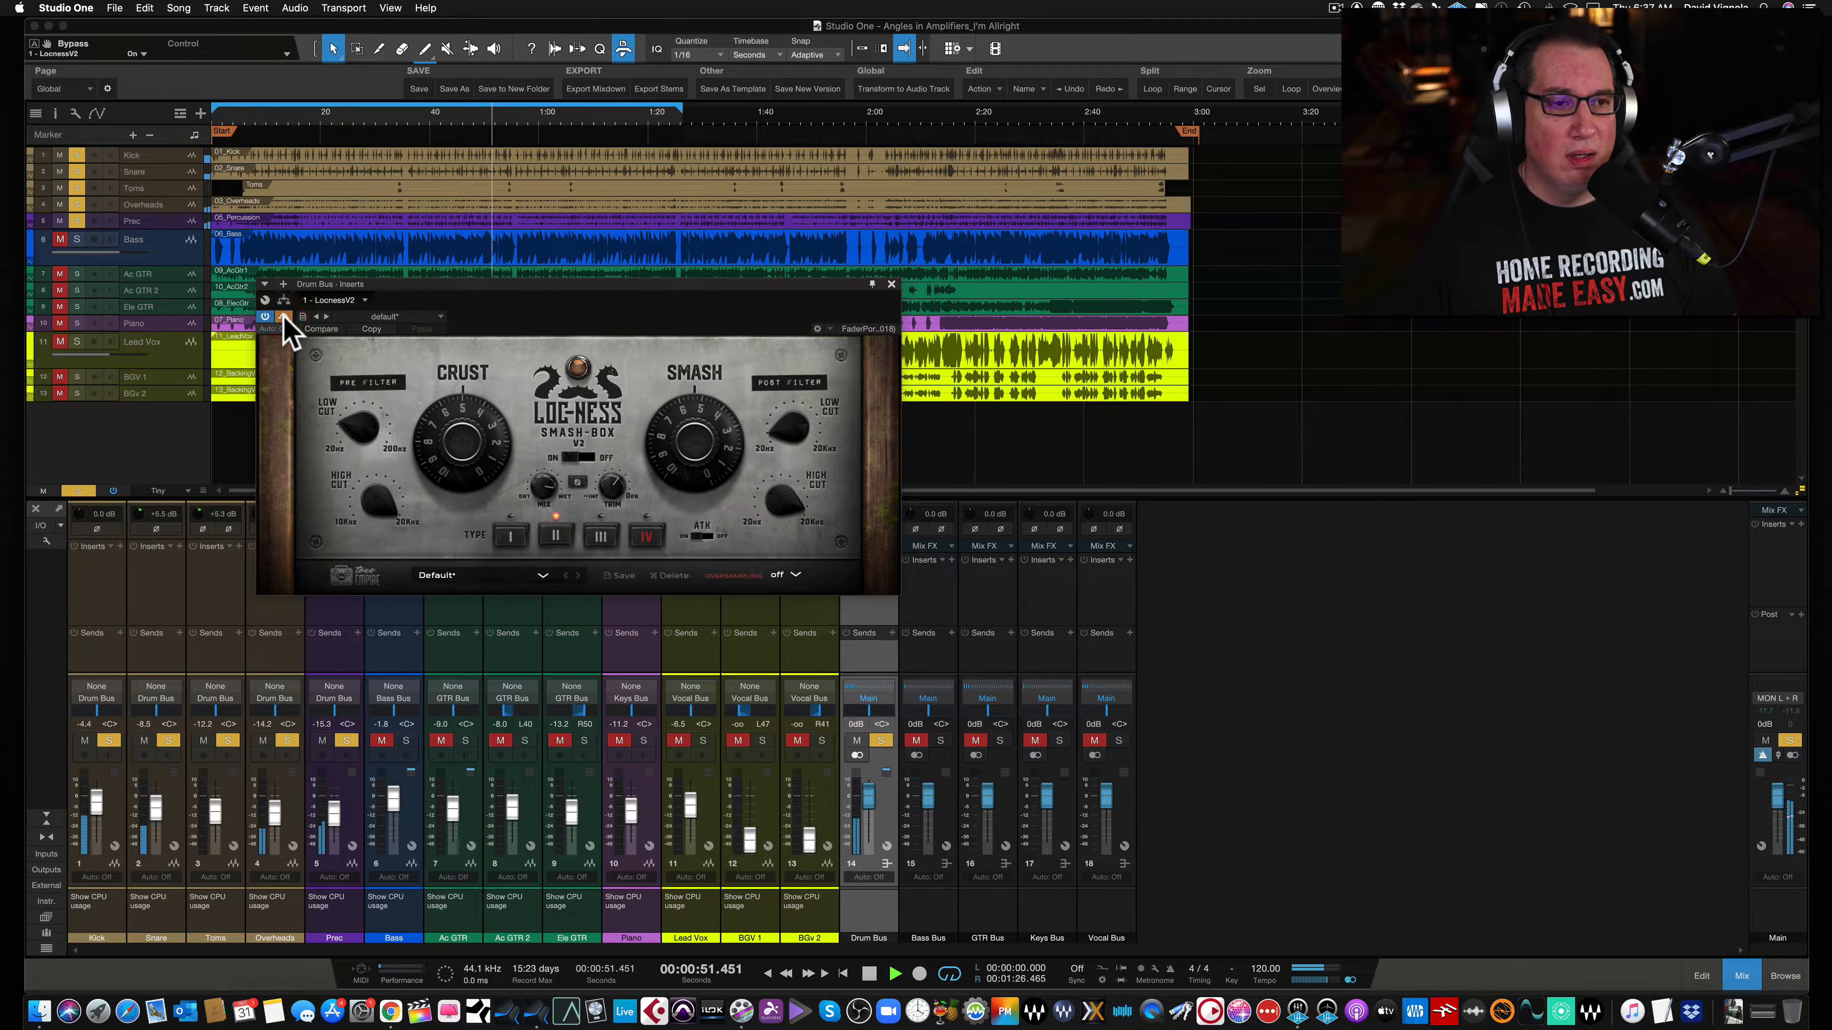
mouse_move(597, 482)
mouse_down()
mouse_move(611, 491)
mouse_move(602, 476)
mouse_up()
click(285, 317)
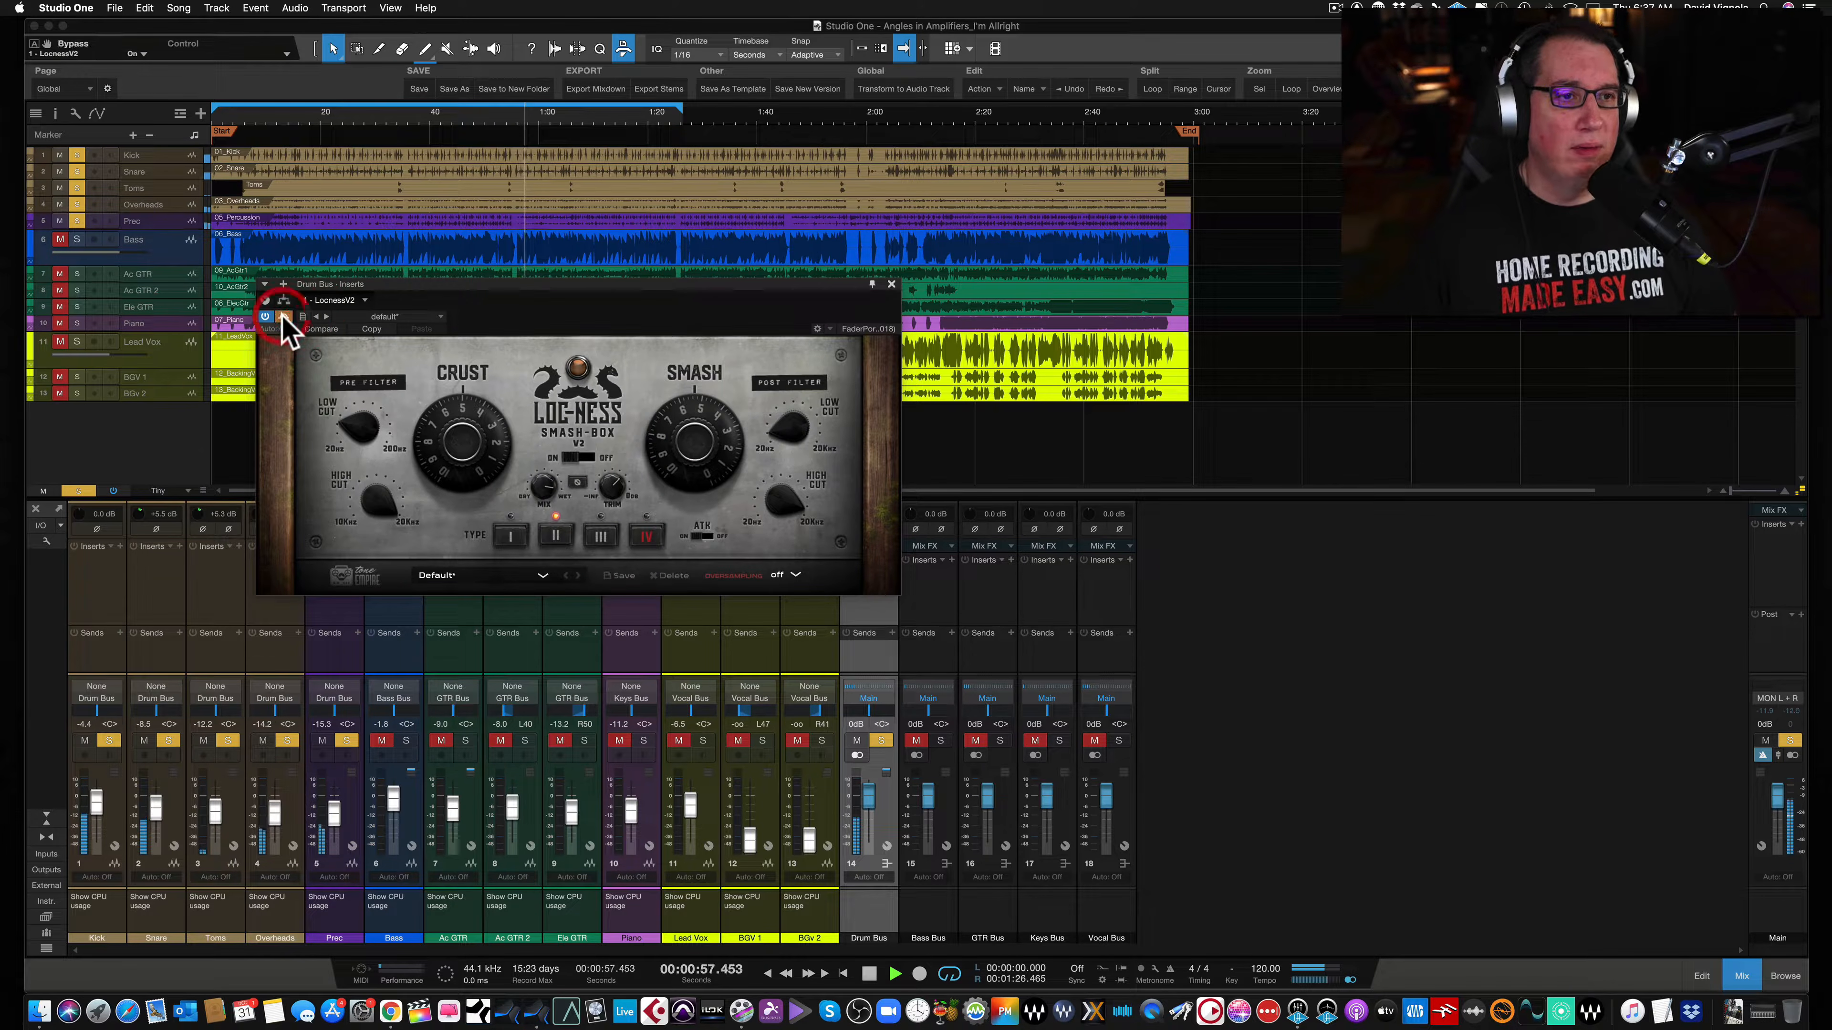
click(285, 317)
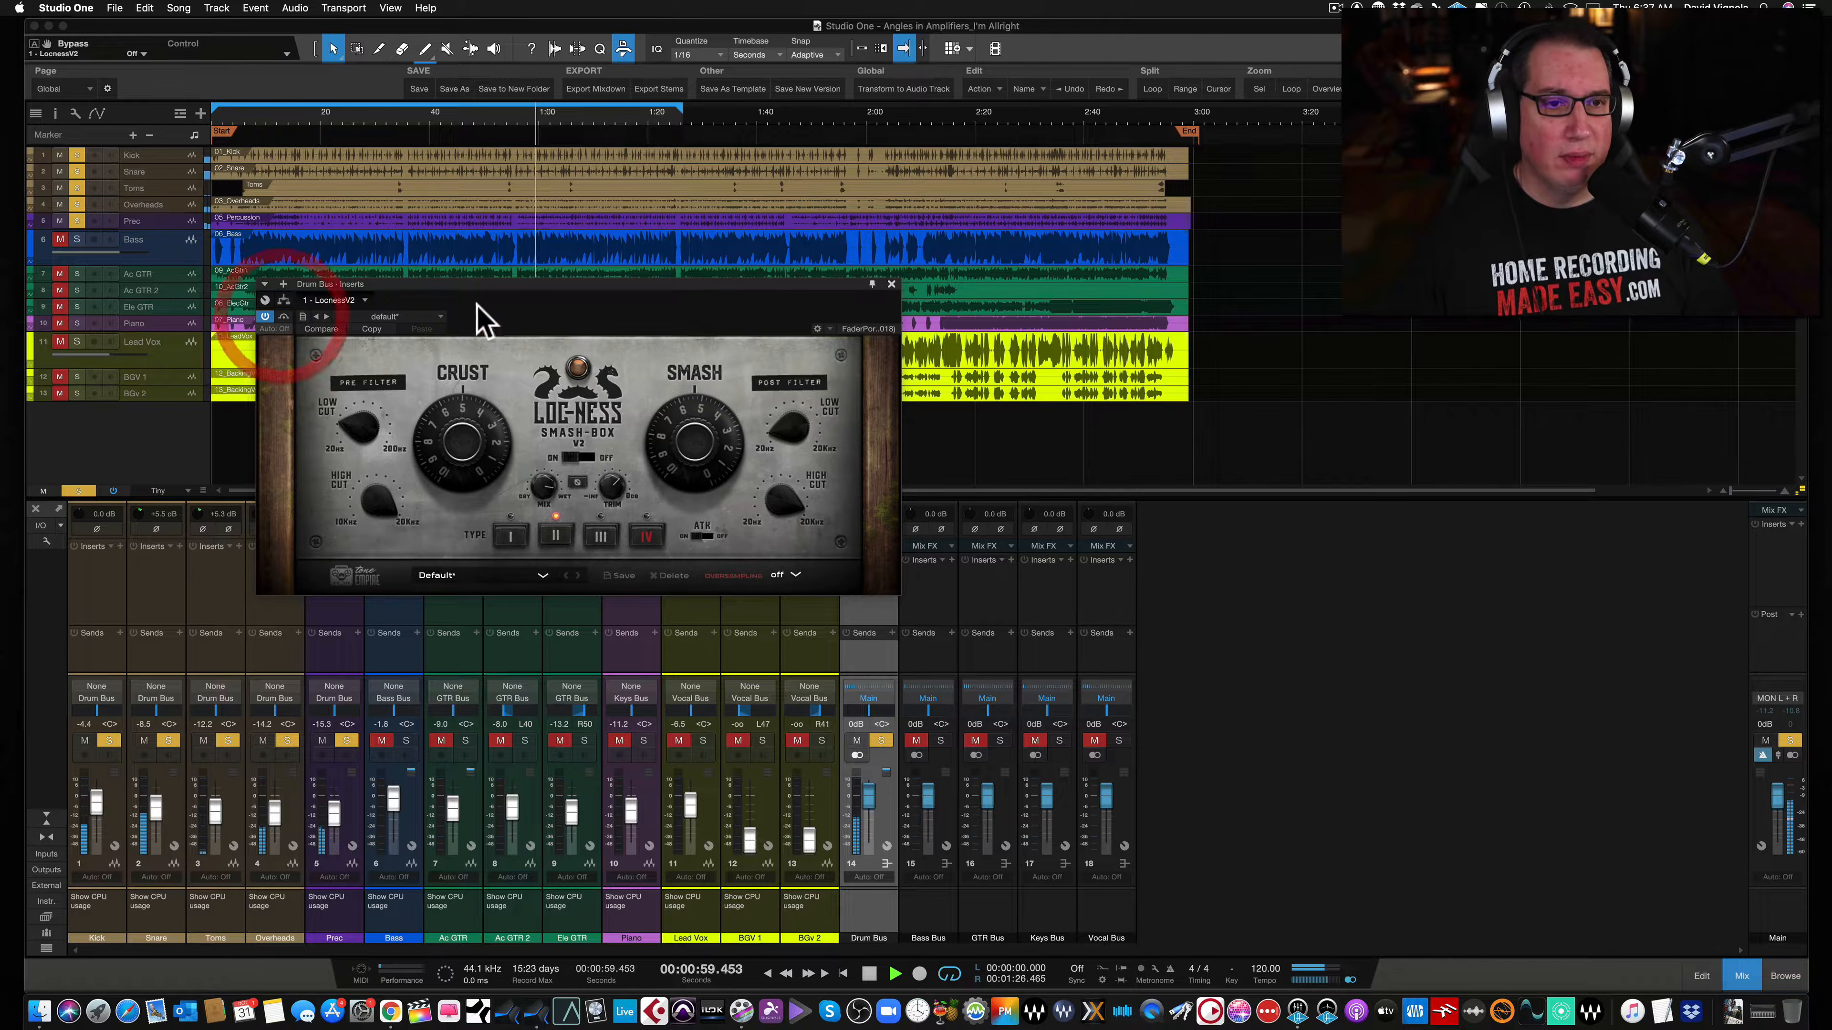
- Close the drum bus Smash-Box plugin window
drag(663, 287, 654, 294)
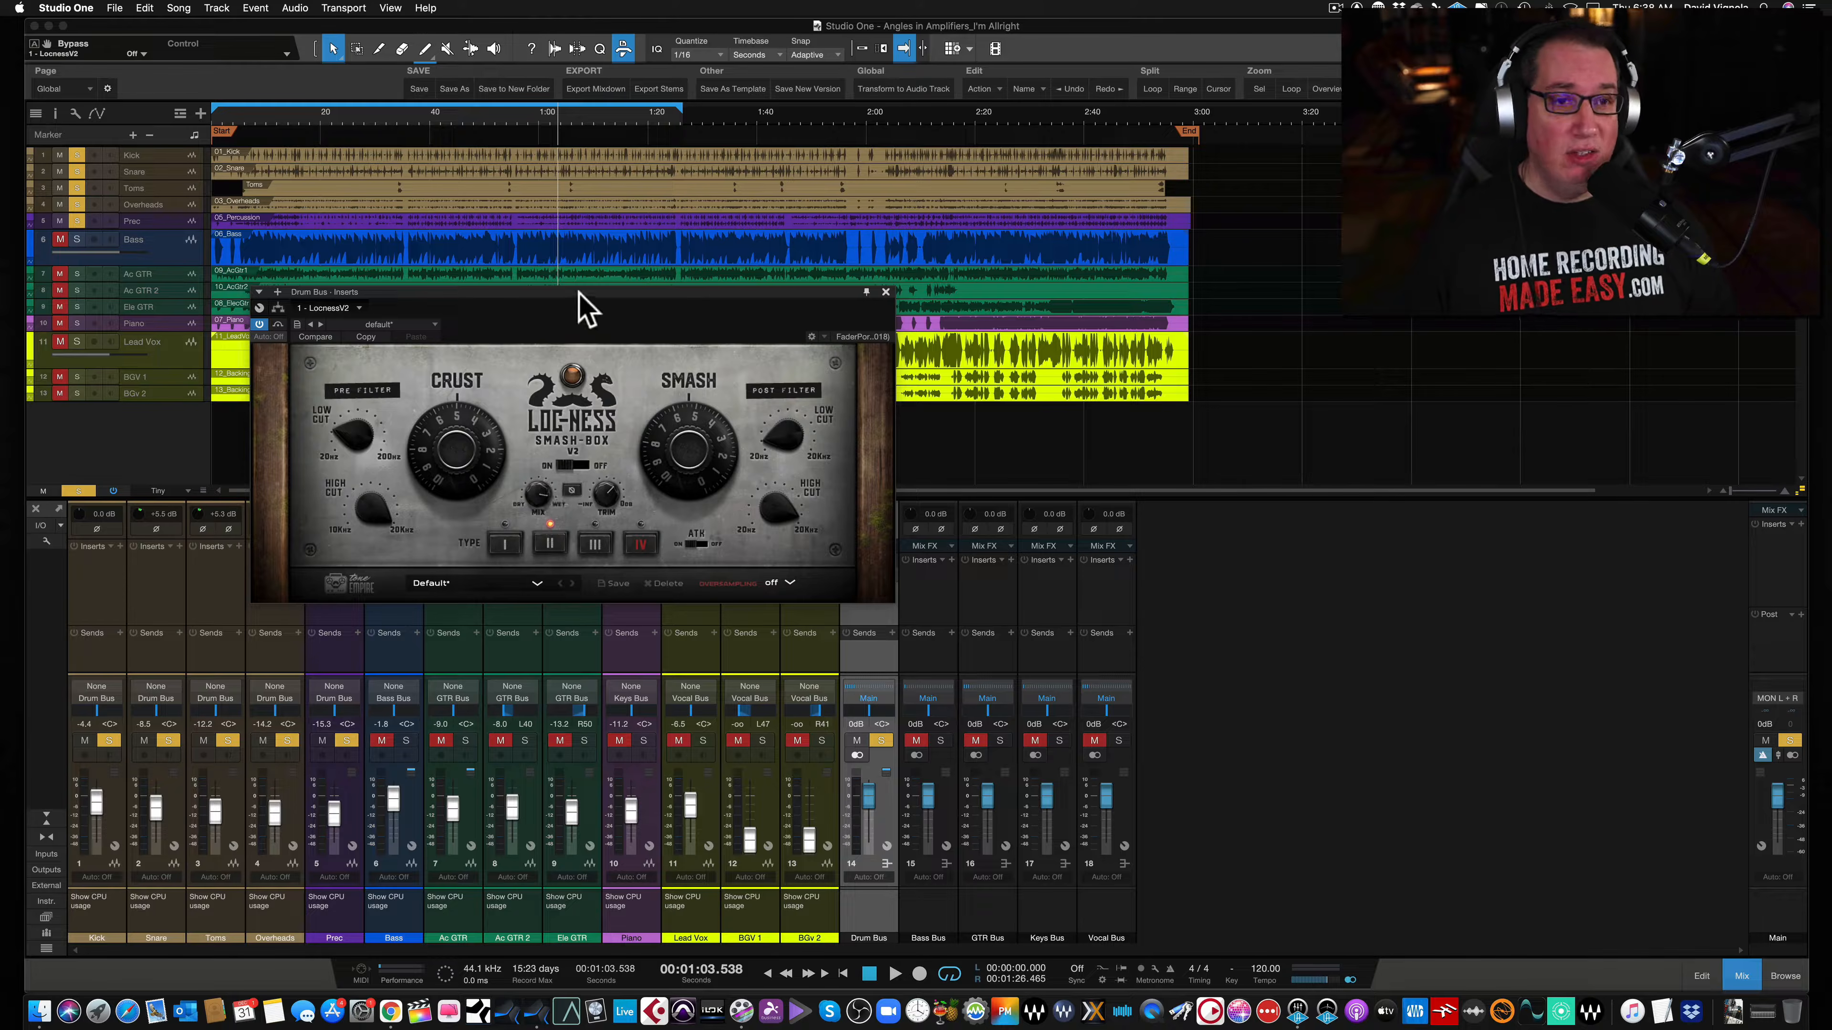
drag(574, 293, 577, 288)
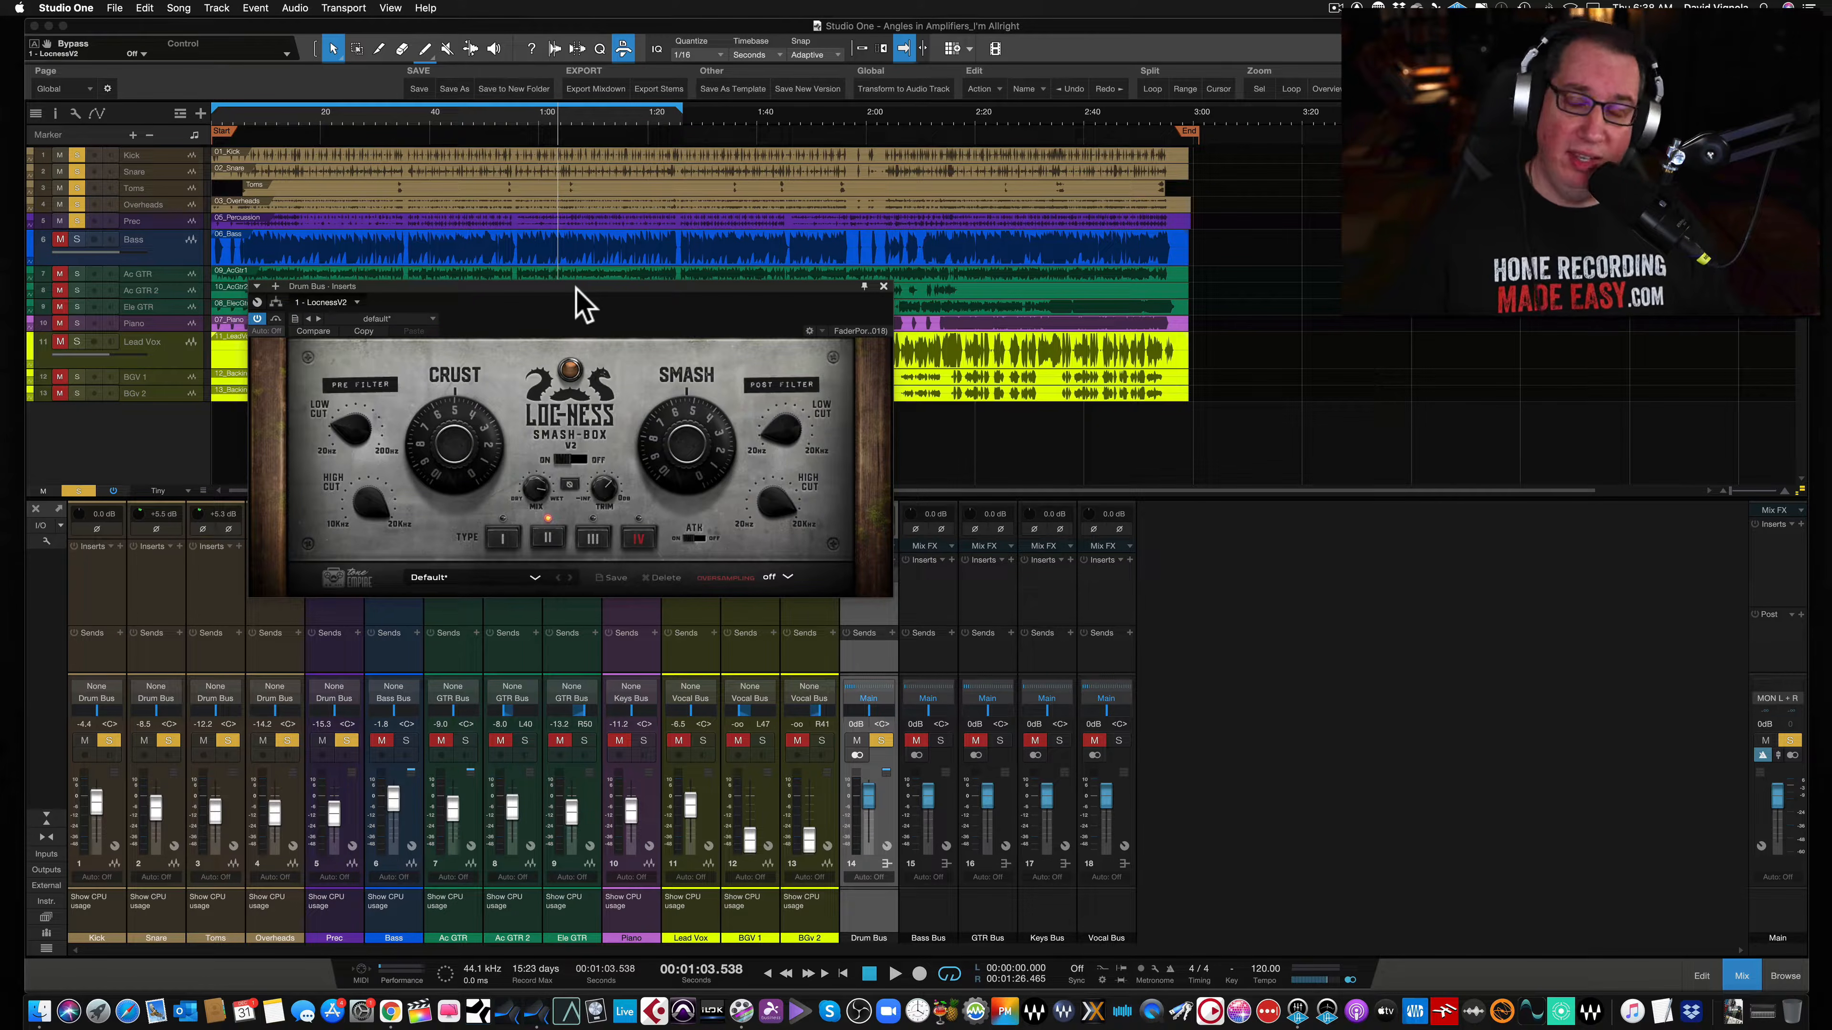
click(884, 285)
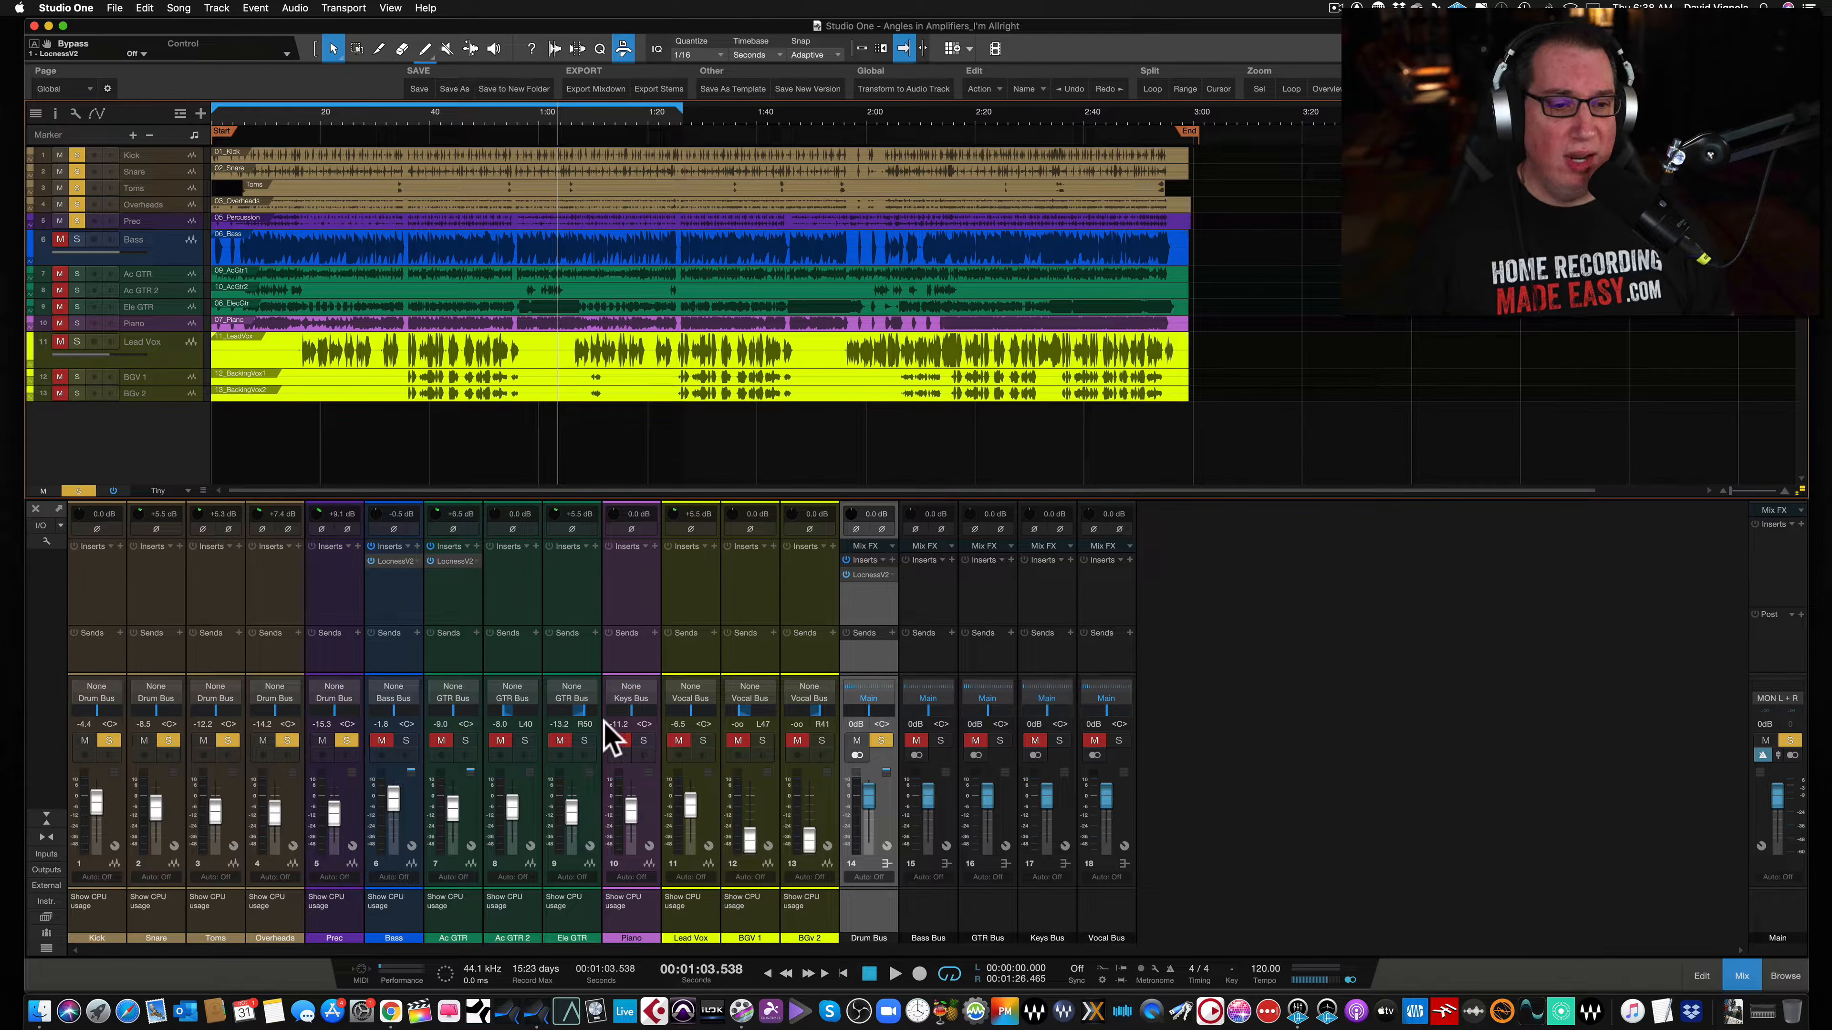
- Mute the drum bus and solo the Bass channel in the mixer
click(389, 613)
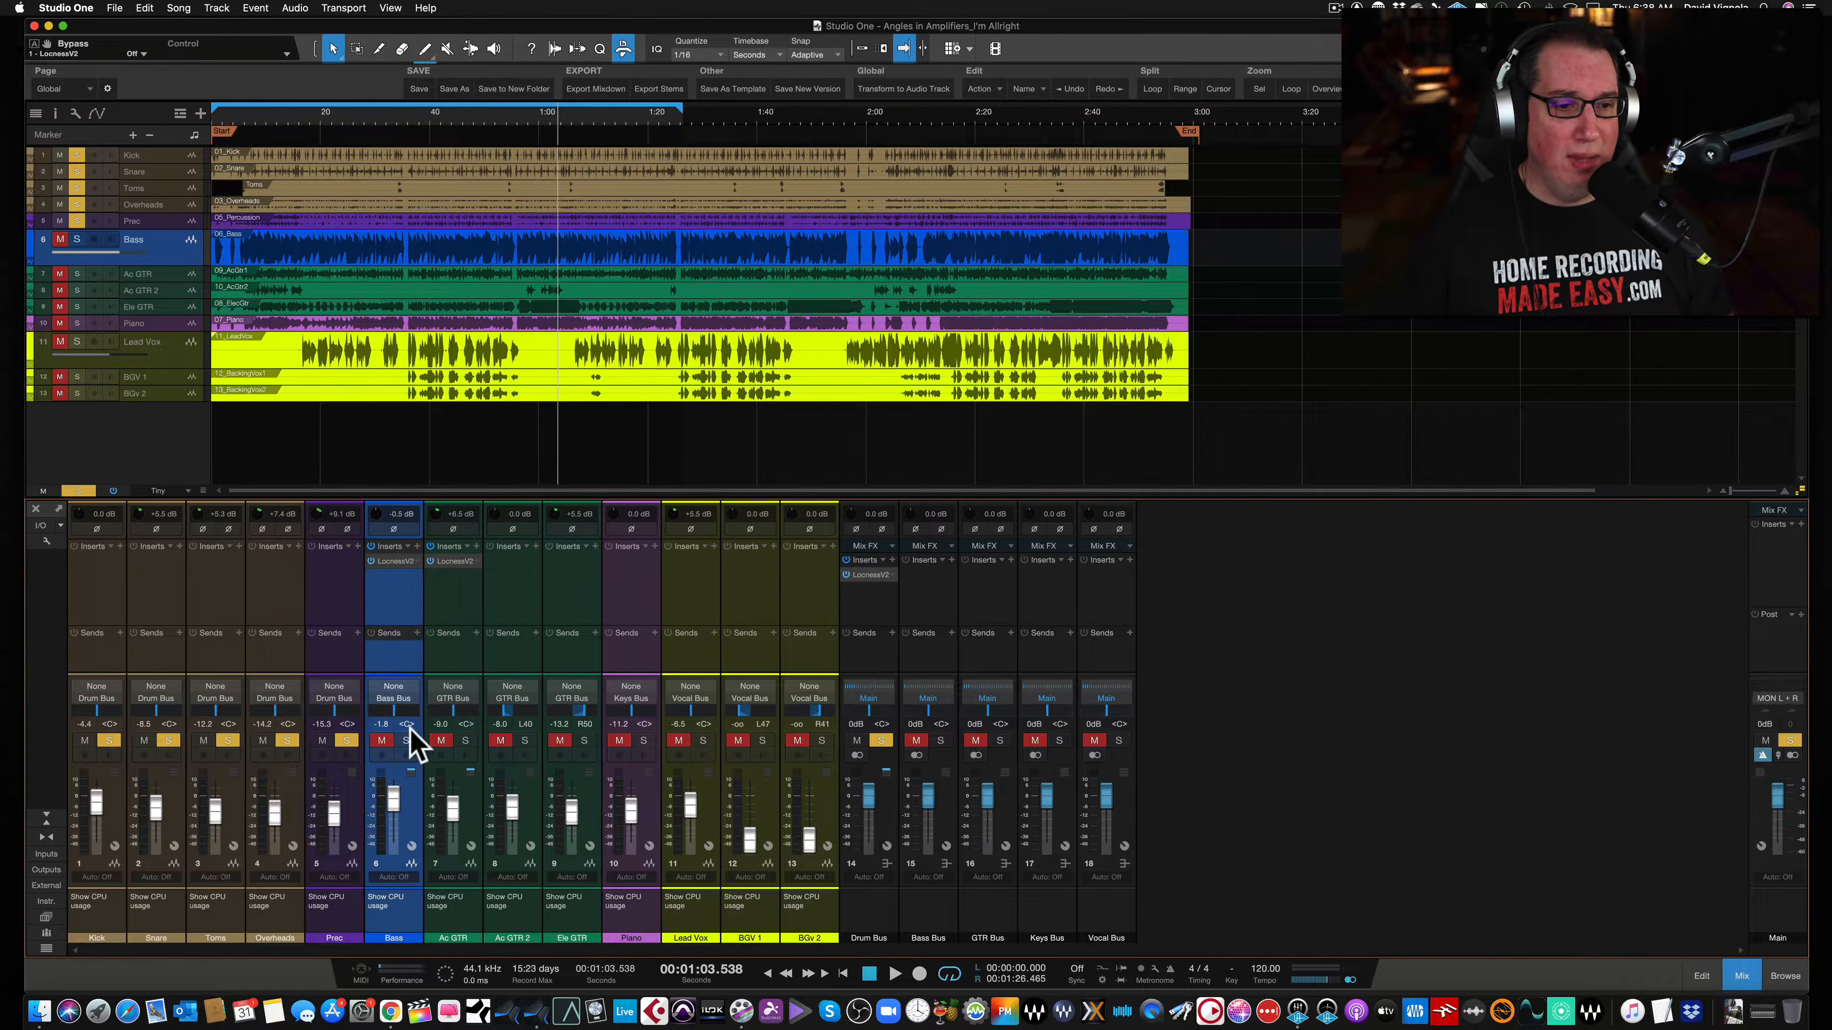
click(880, 741)
click(857, 740)
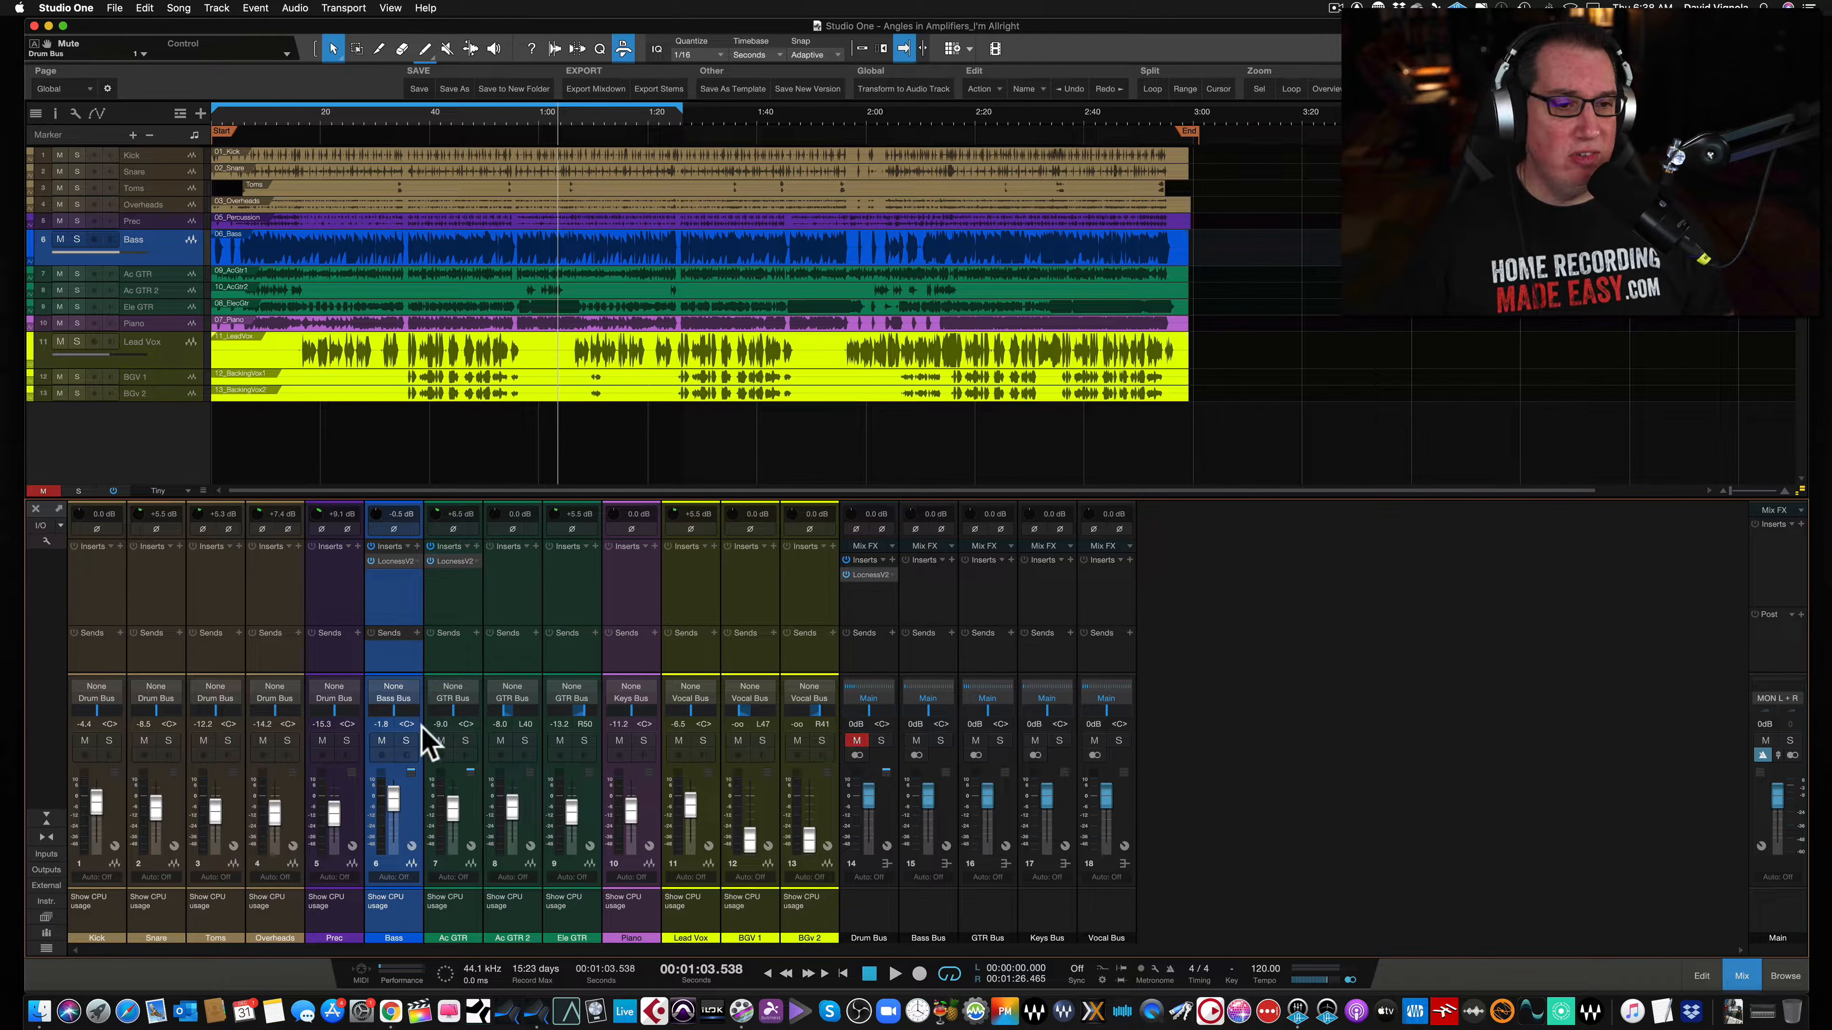
click(407, 740)
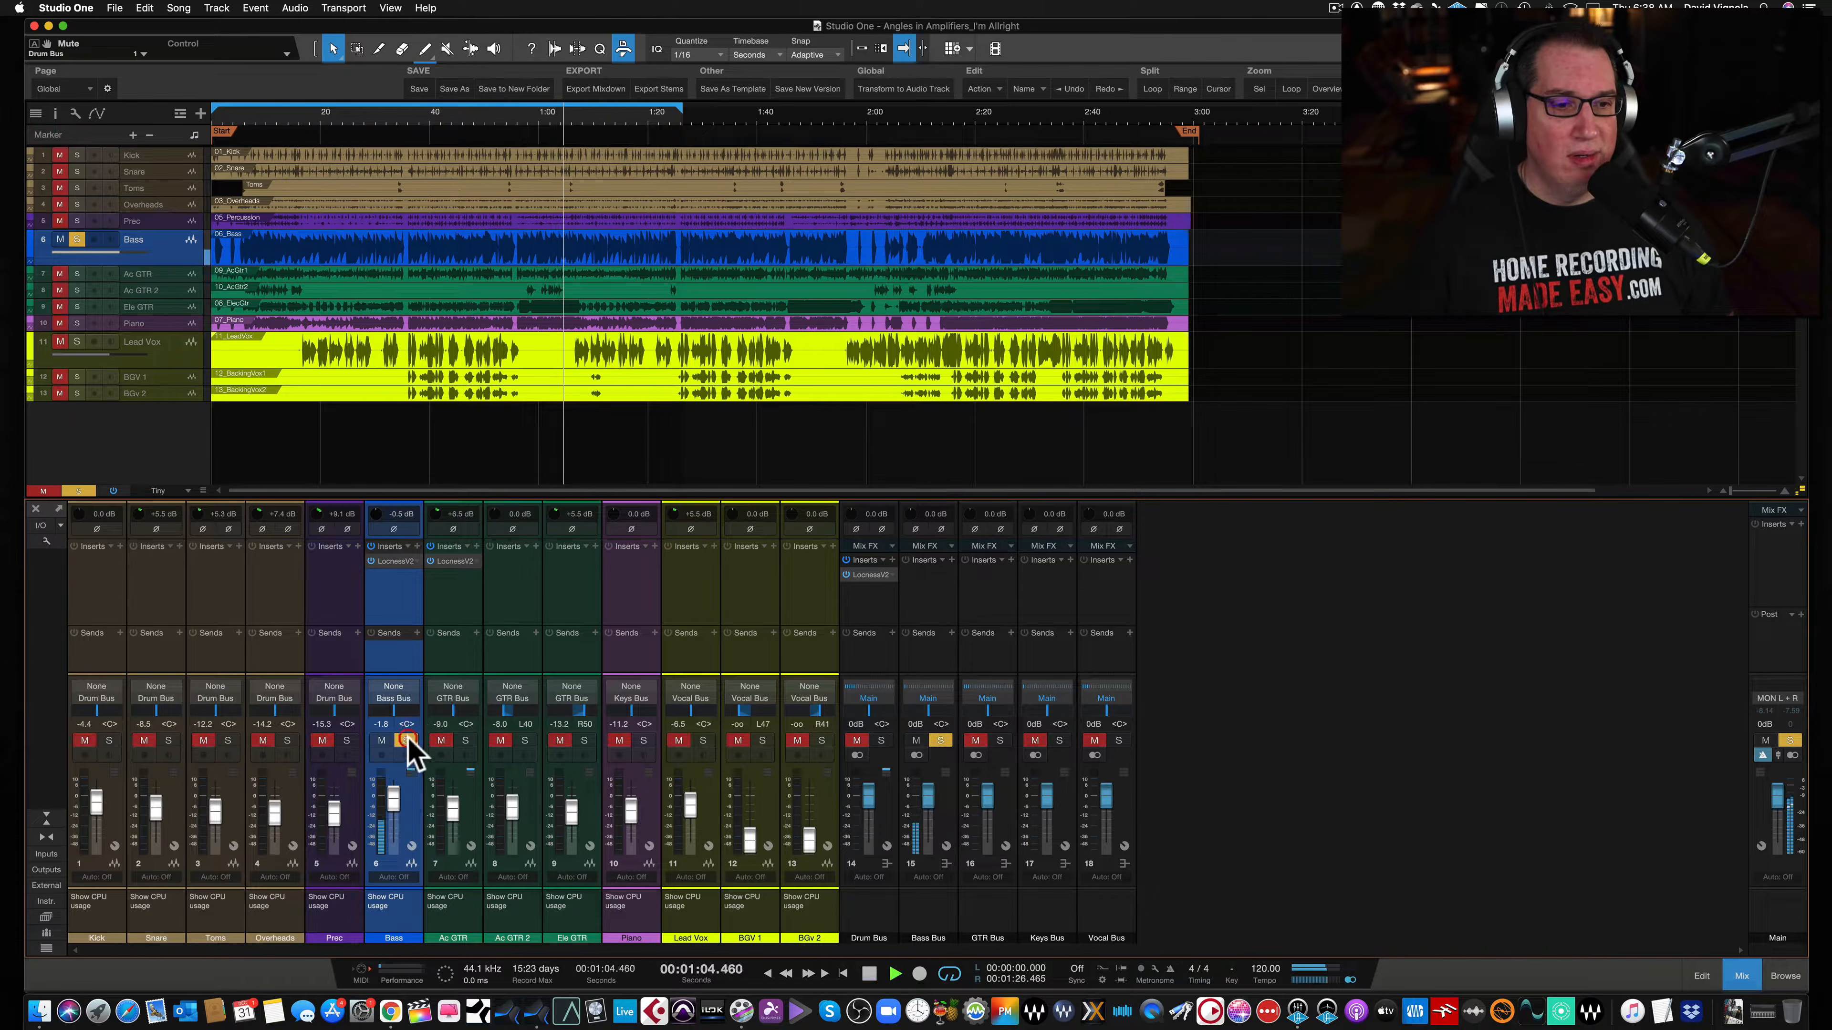
- Open the Smash-Box insert on the Bass channel and compare it bypassed and active
click(400, 564)
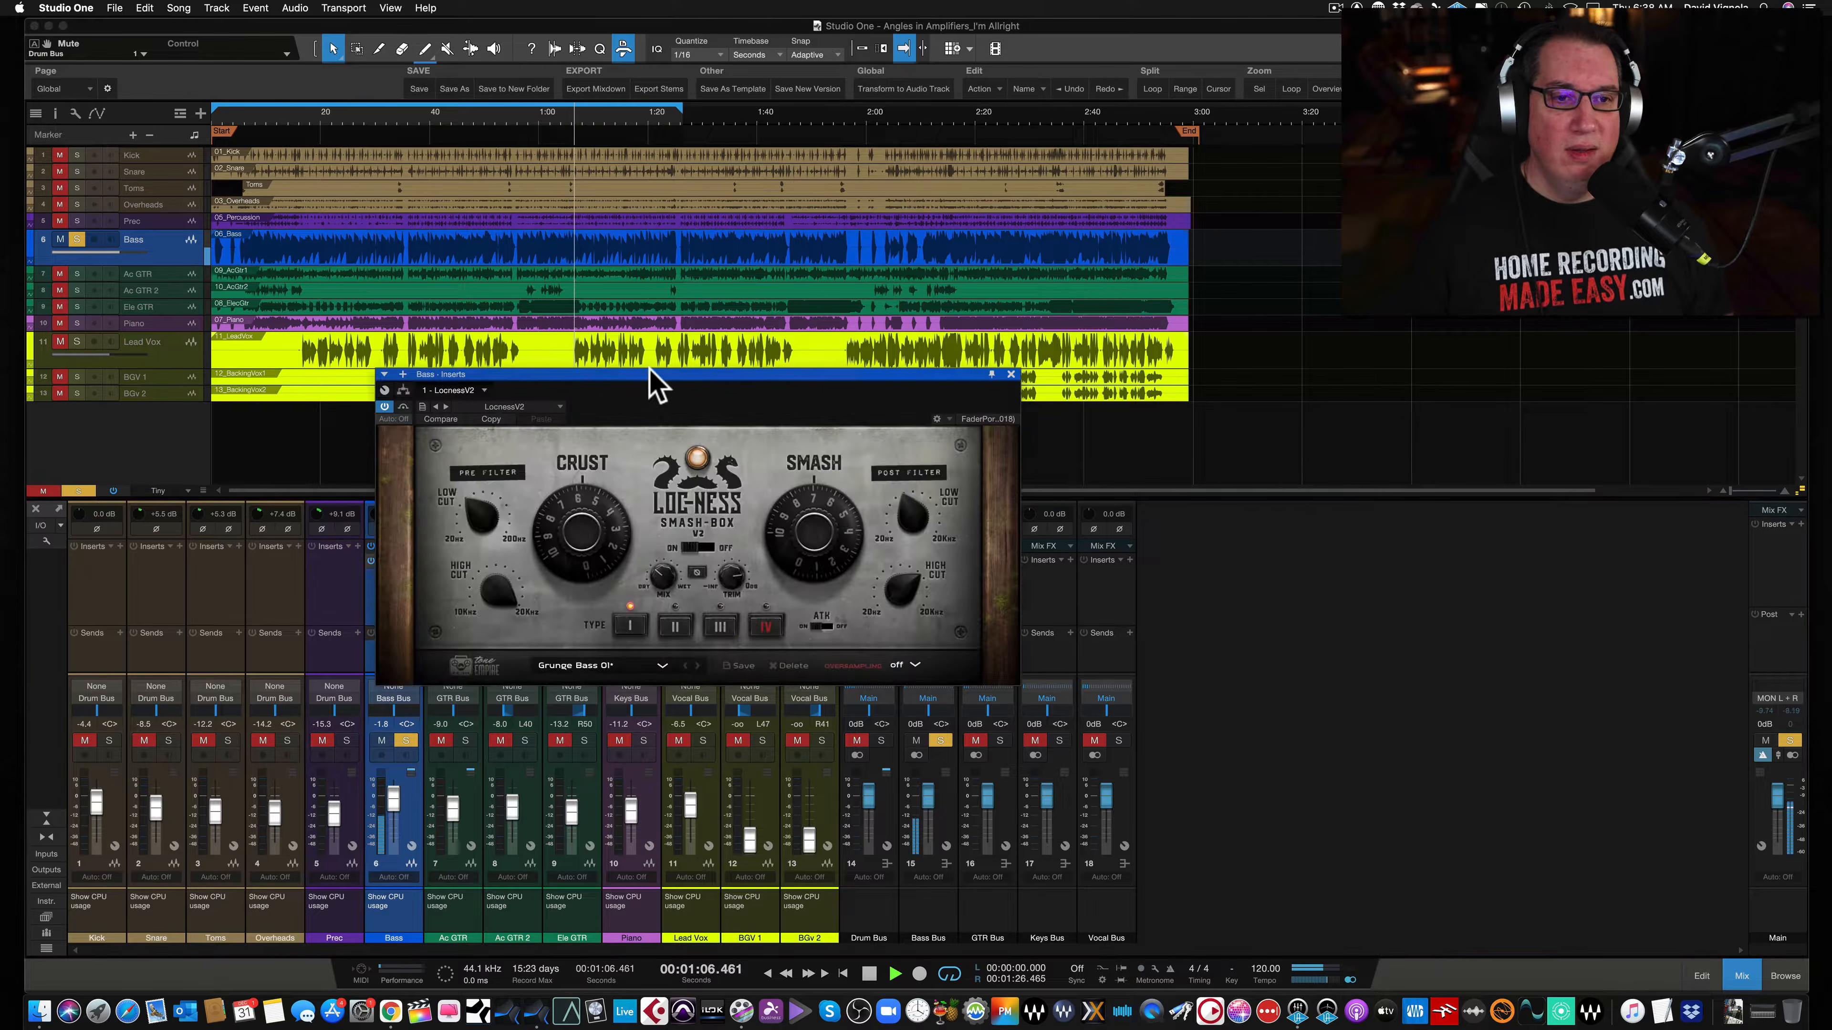
click(639, 388)
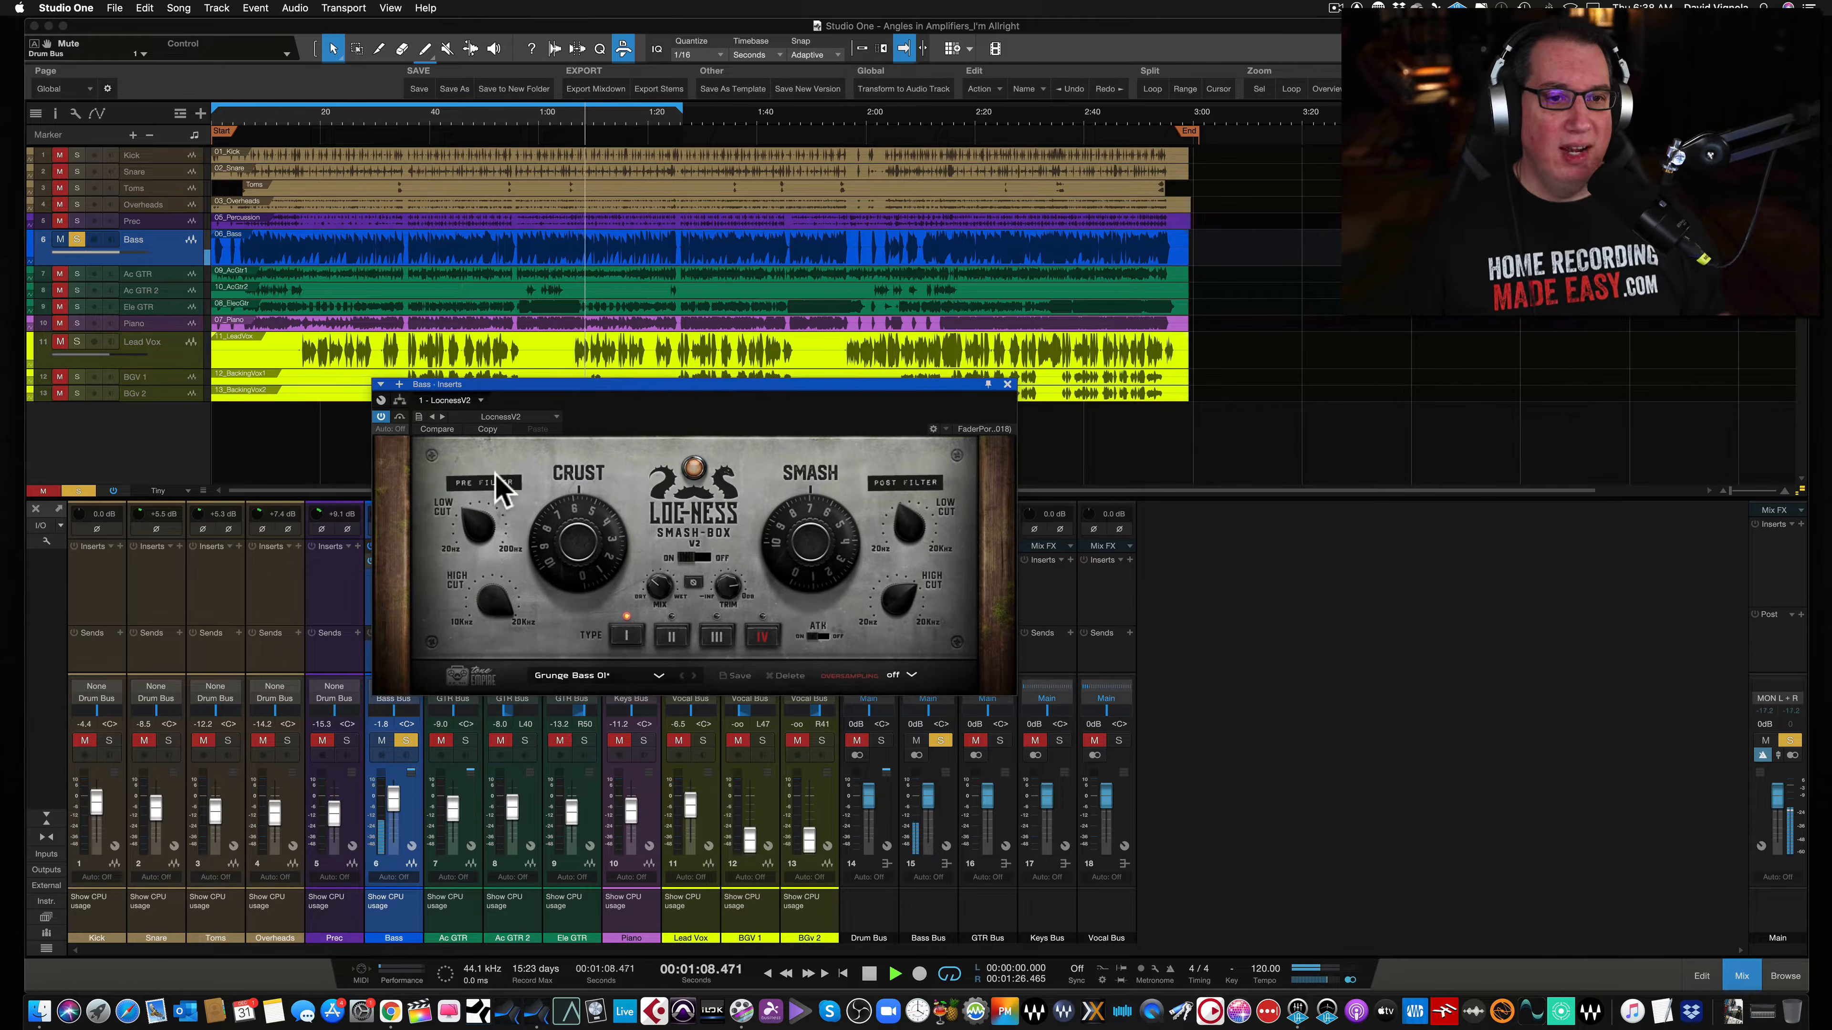
click(400, 417)
click(400, 416)
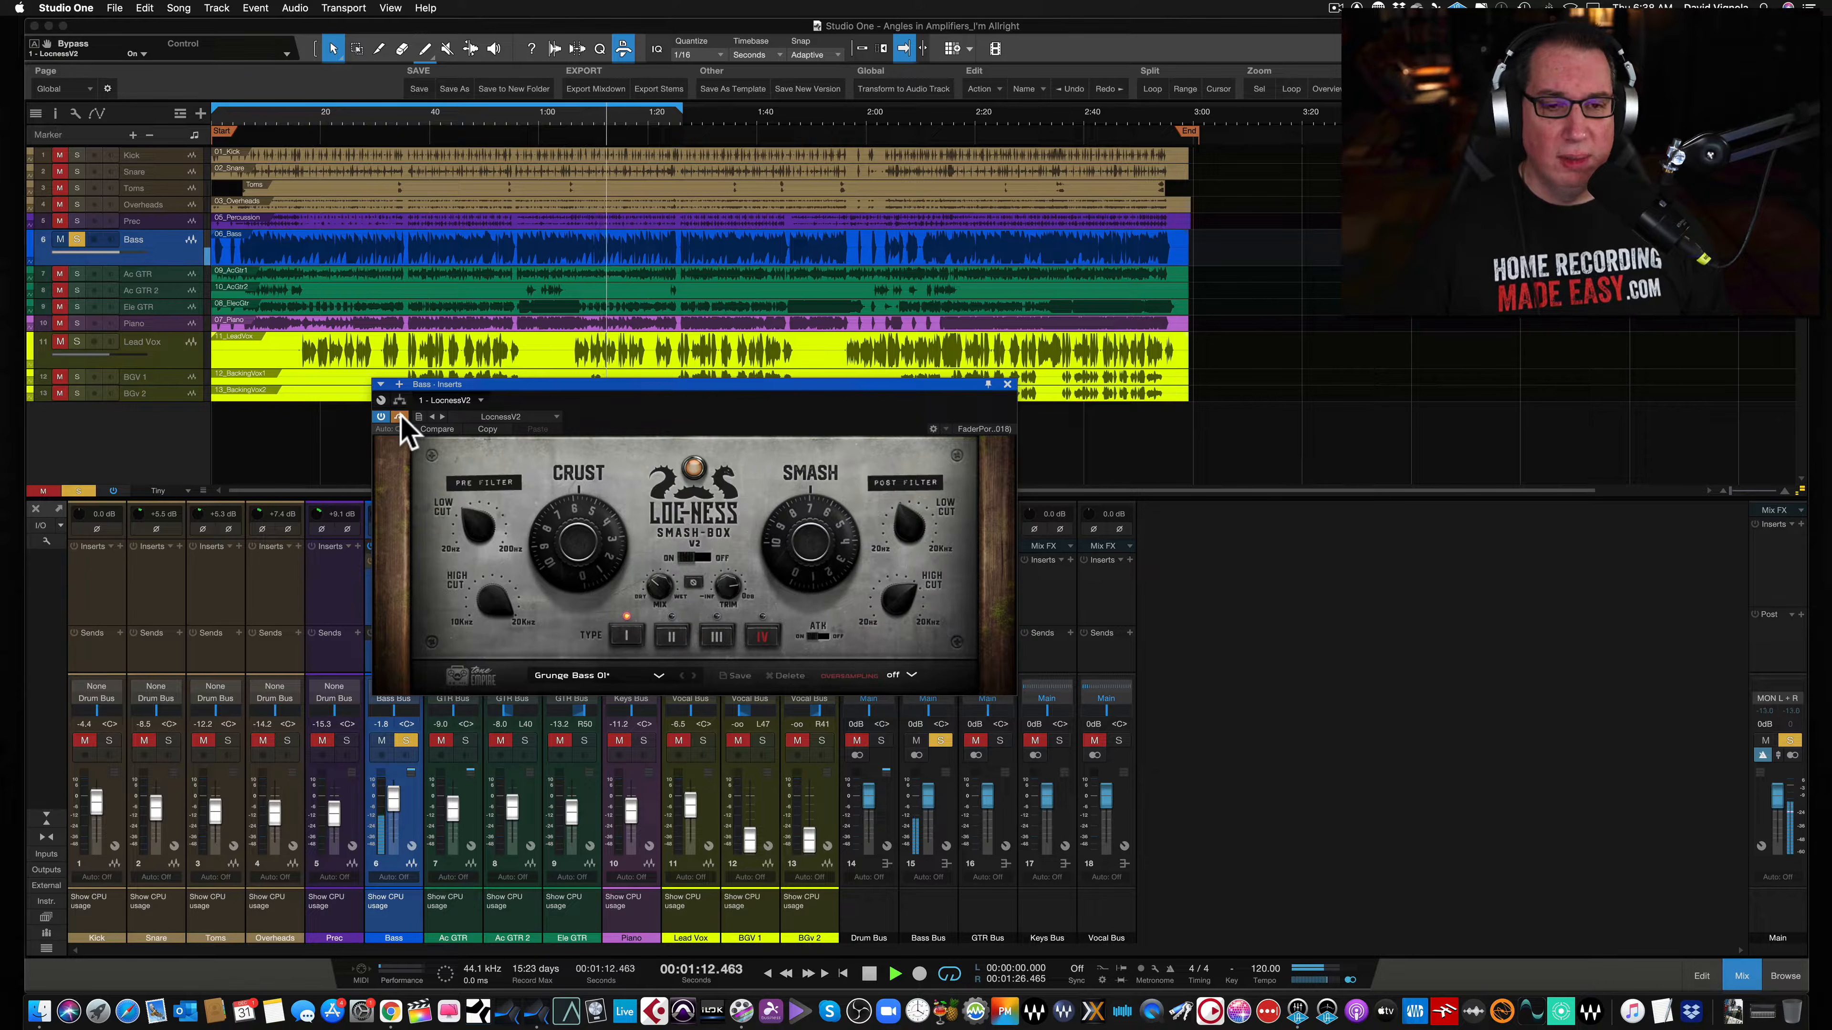
click(401, 417)
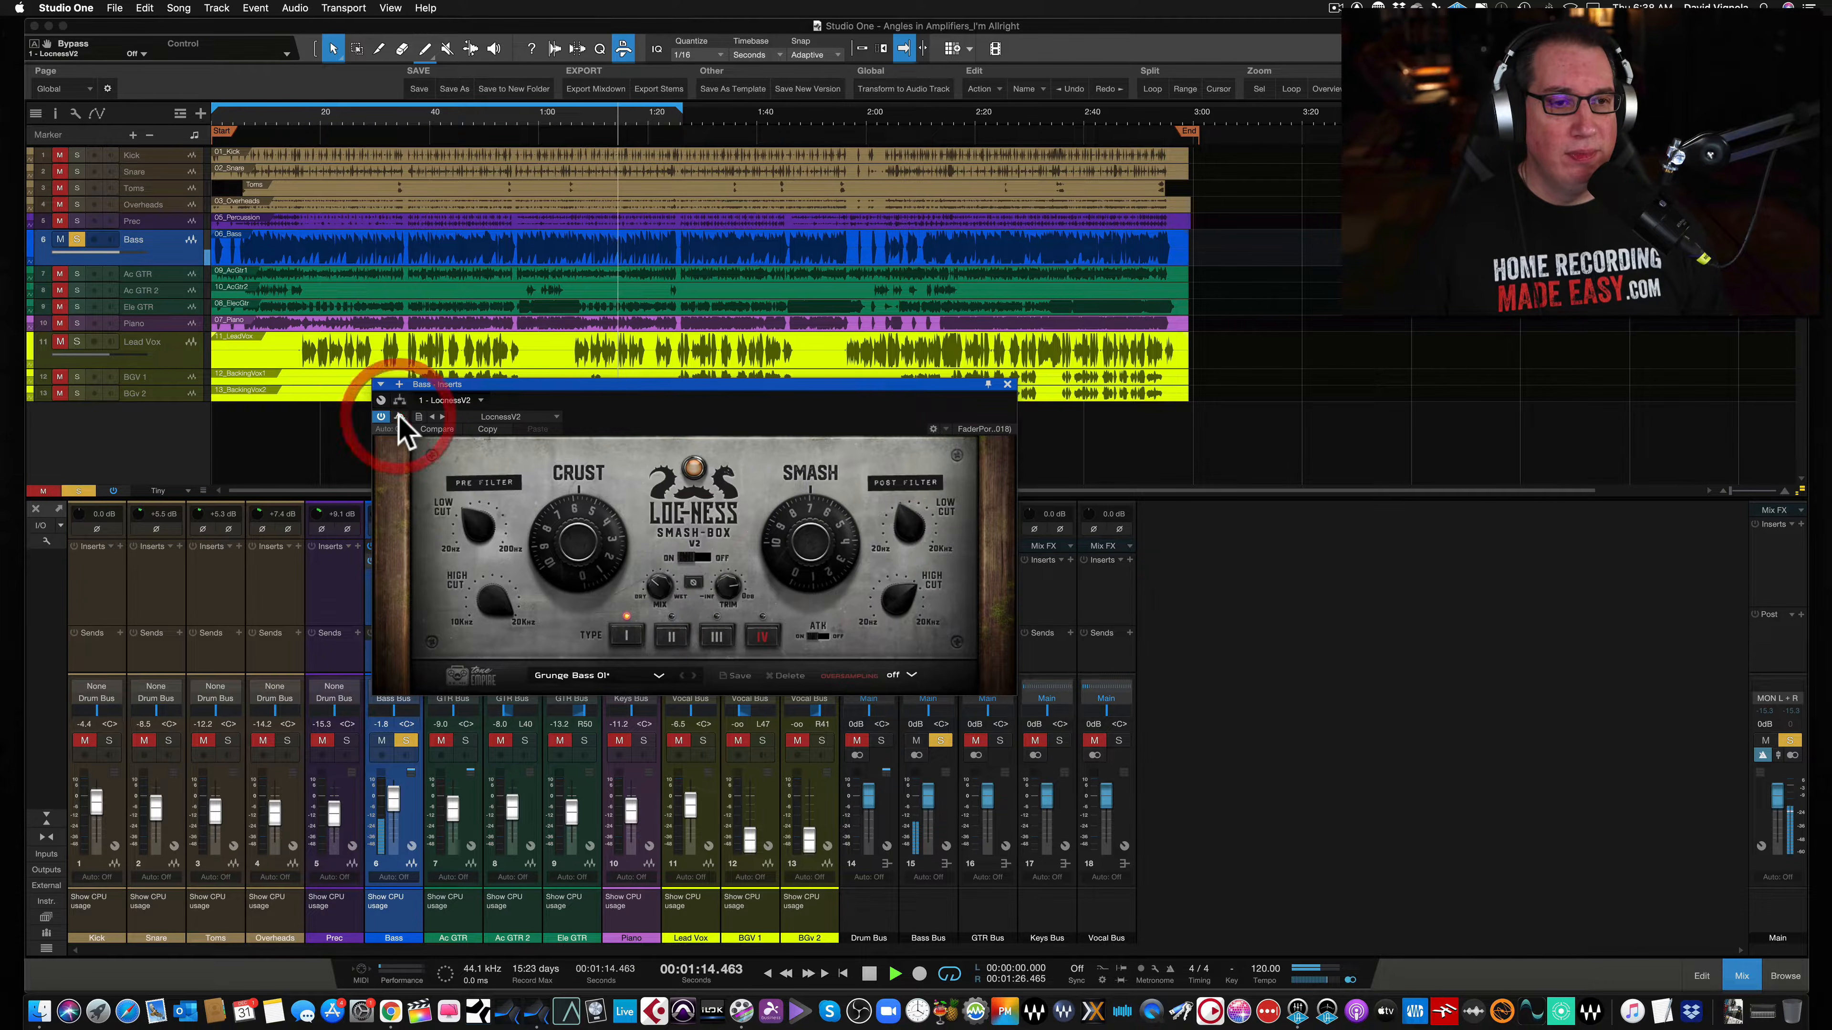
- Adjust the pre-filter low cut and lower the pre-filter high cut on the bass Smash-Box
click(465, 520)
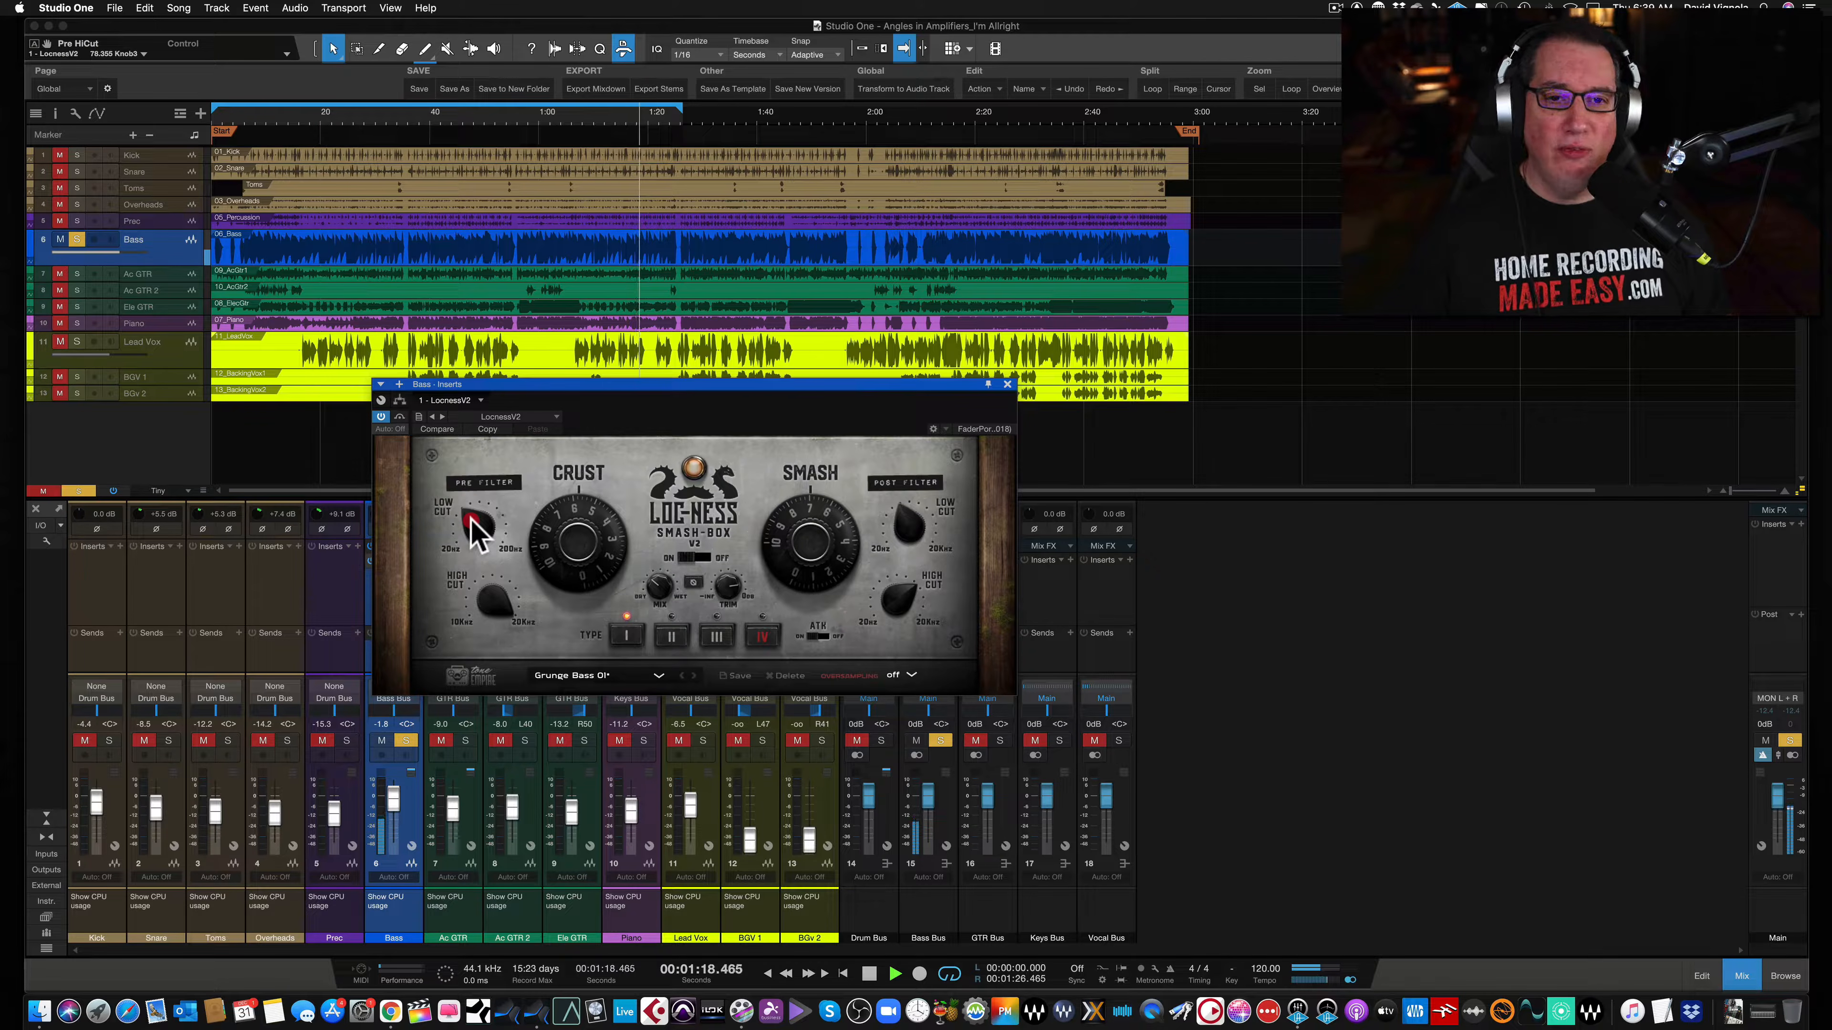
mouse_move(490, 600)
mouse_down()
mouse_move(450, 798)
mouse_move(490, 667)
mouse_move(484, 622)
mouse_up()
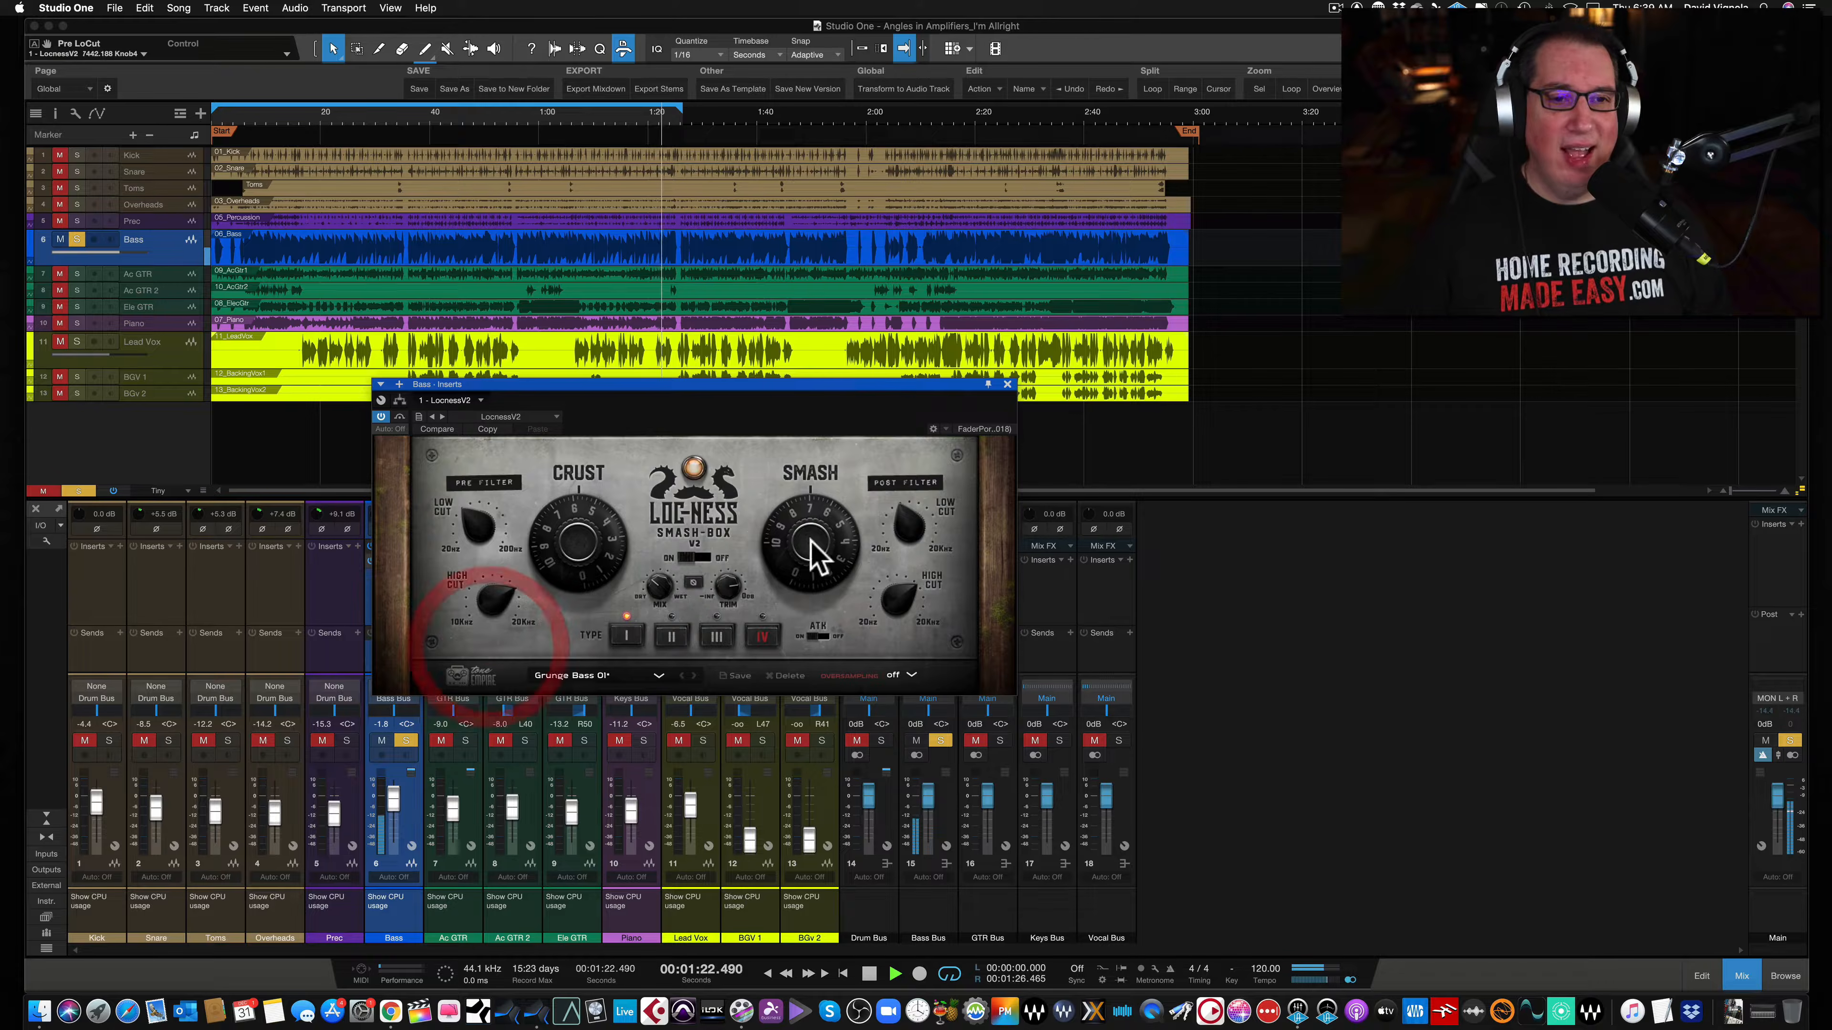
- Adjust the post-filter high cut and low cut knobs and set the Dry/Wet mix to 100%
drag(879, 601, 887, 592)
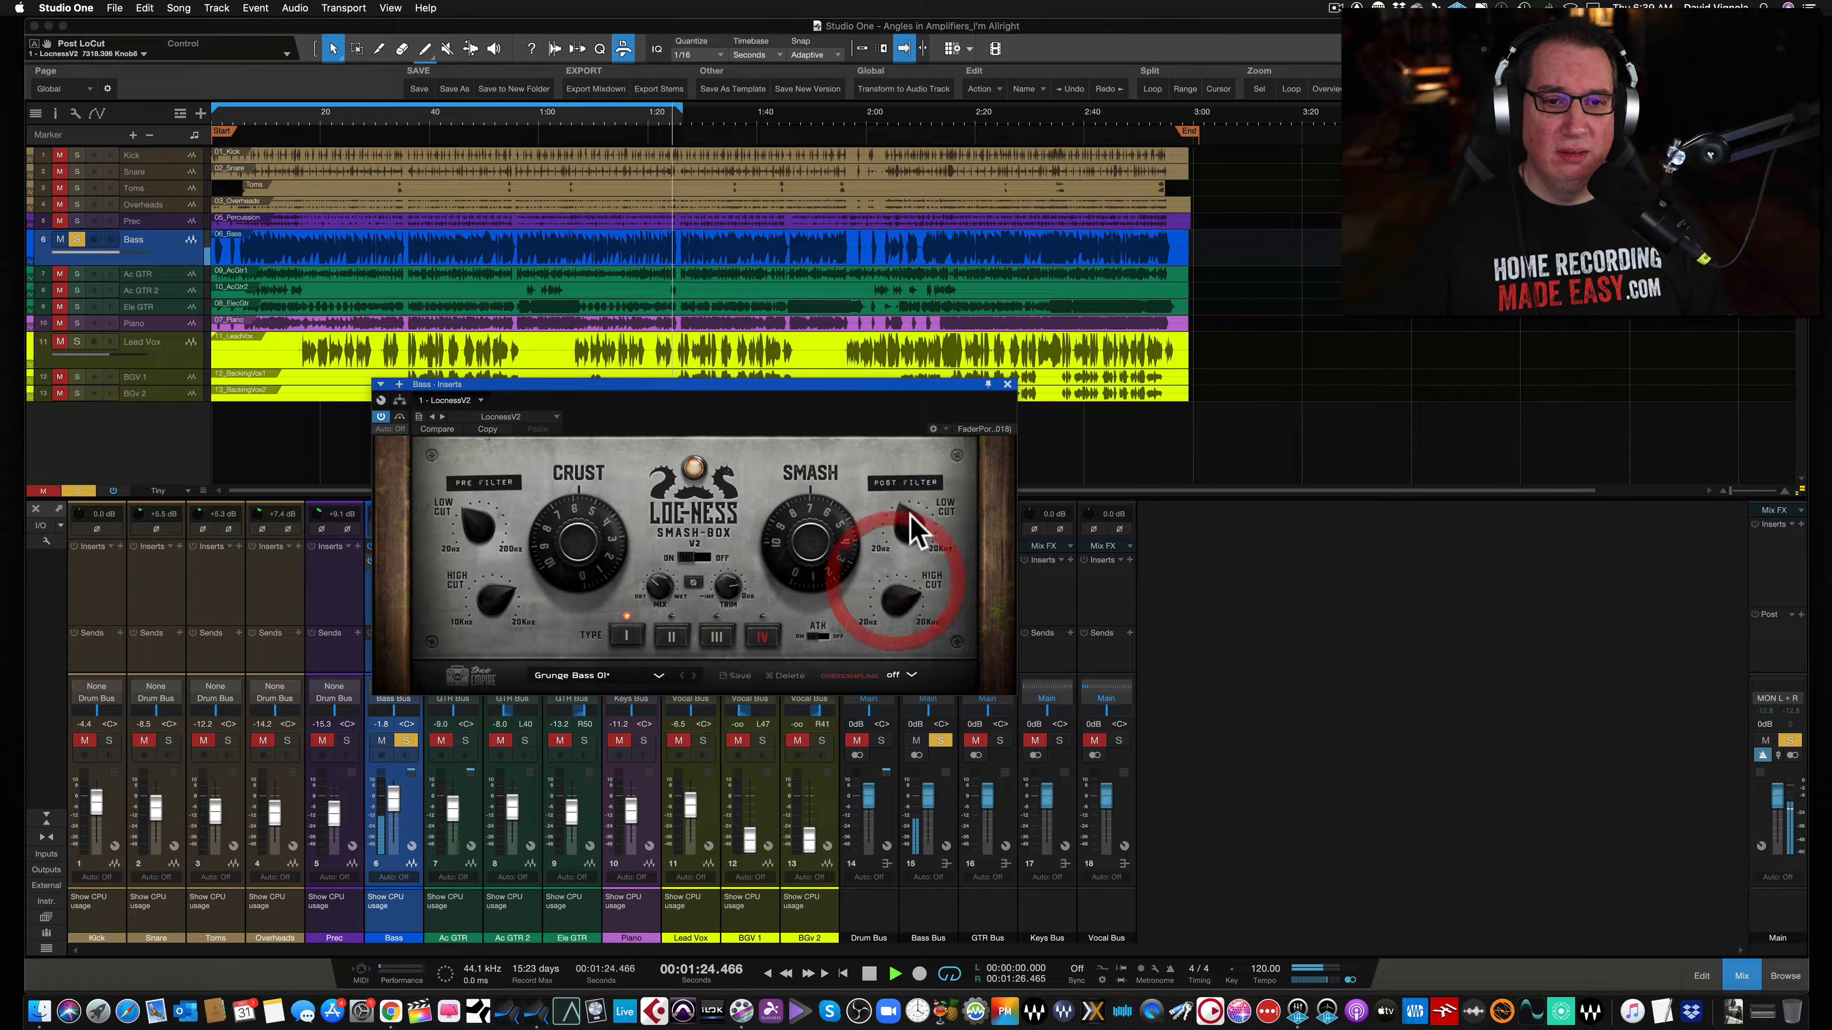
mouse_move(911, 514)
mouse_down()
mouse_move(889, 575)
mouse_move(899, 506)
mouse_up()
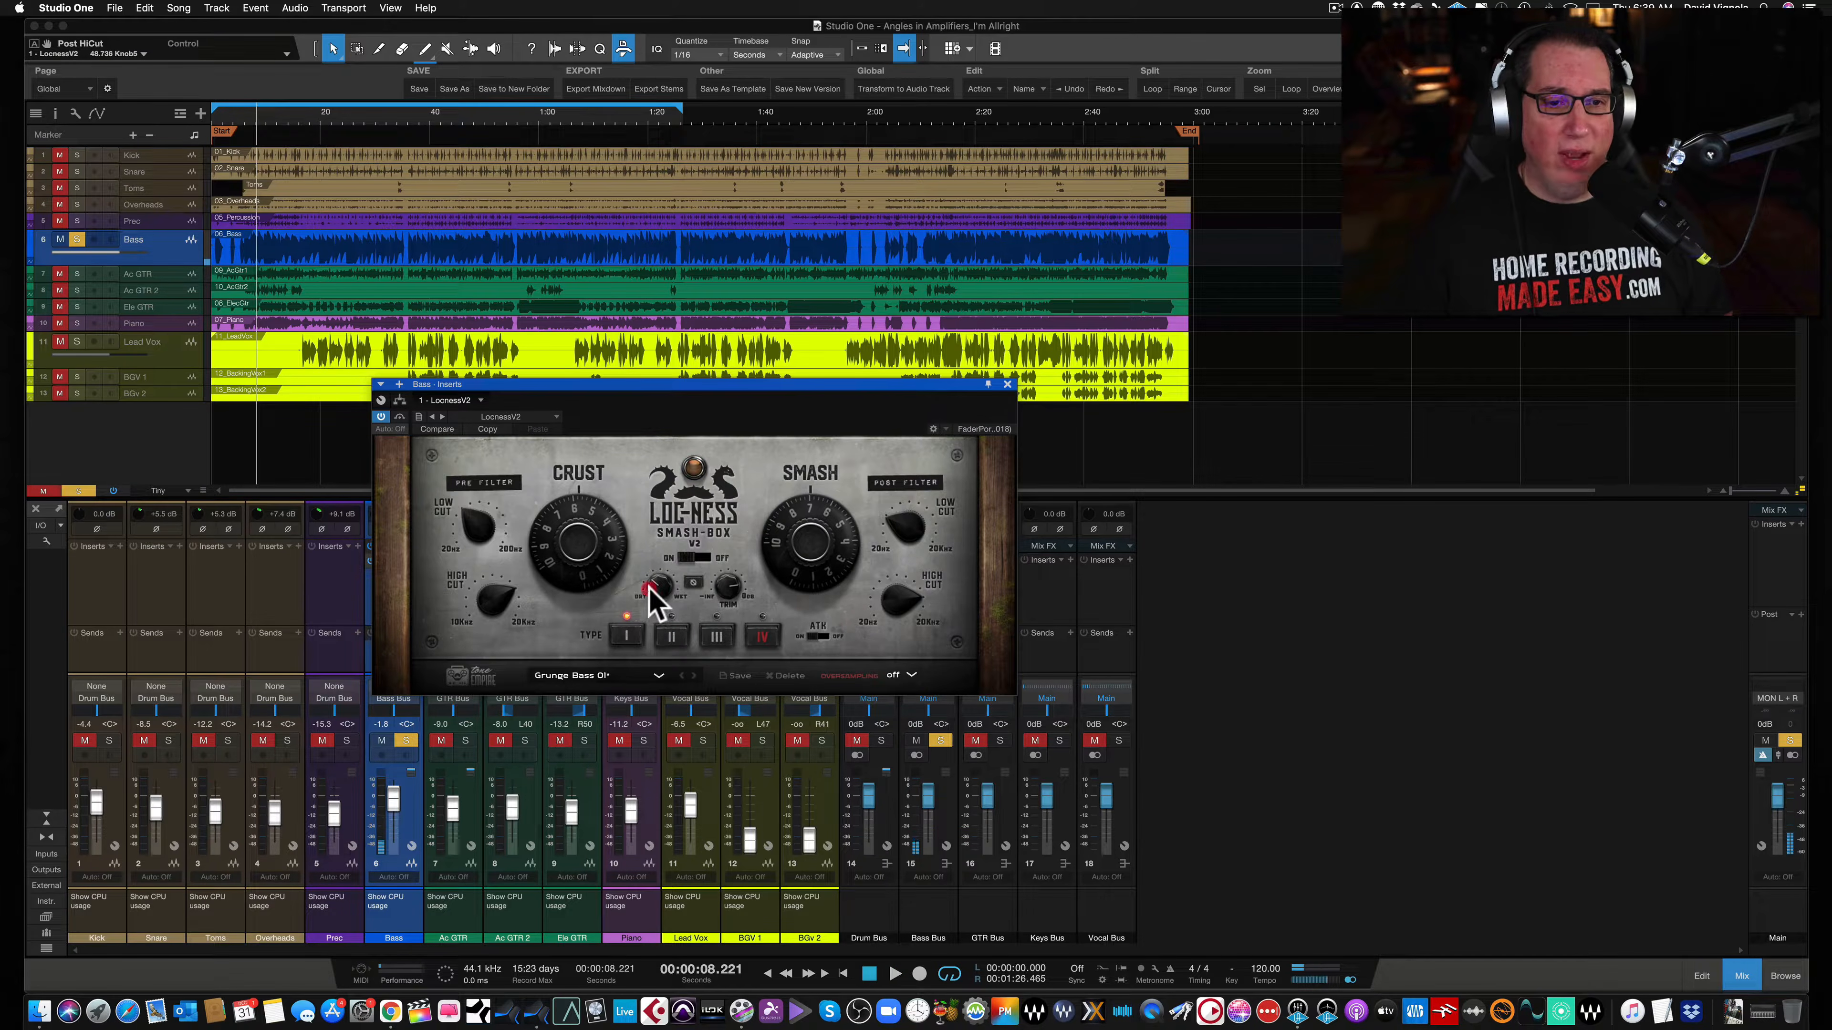
drag(651, 599, 653, 396)
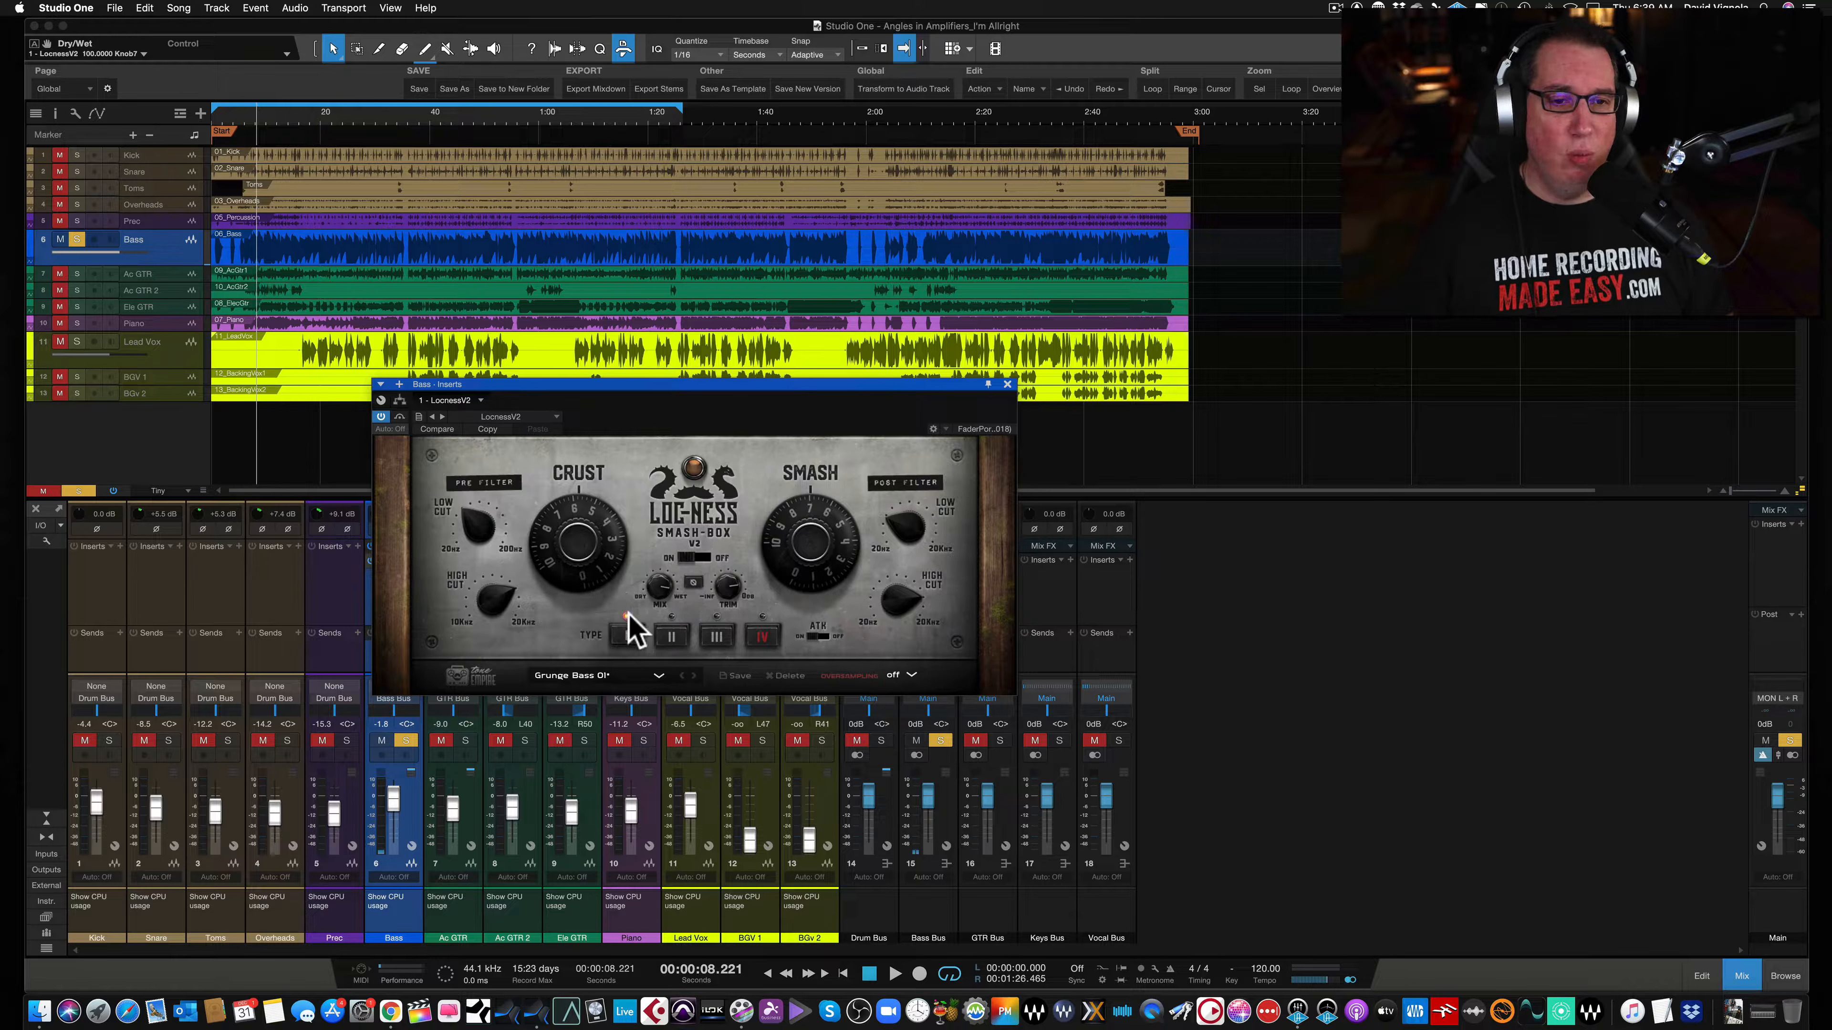
- Adjust the output gain on the bass Smash-Box and compare the plugin bypassed and active
click(726, 588)
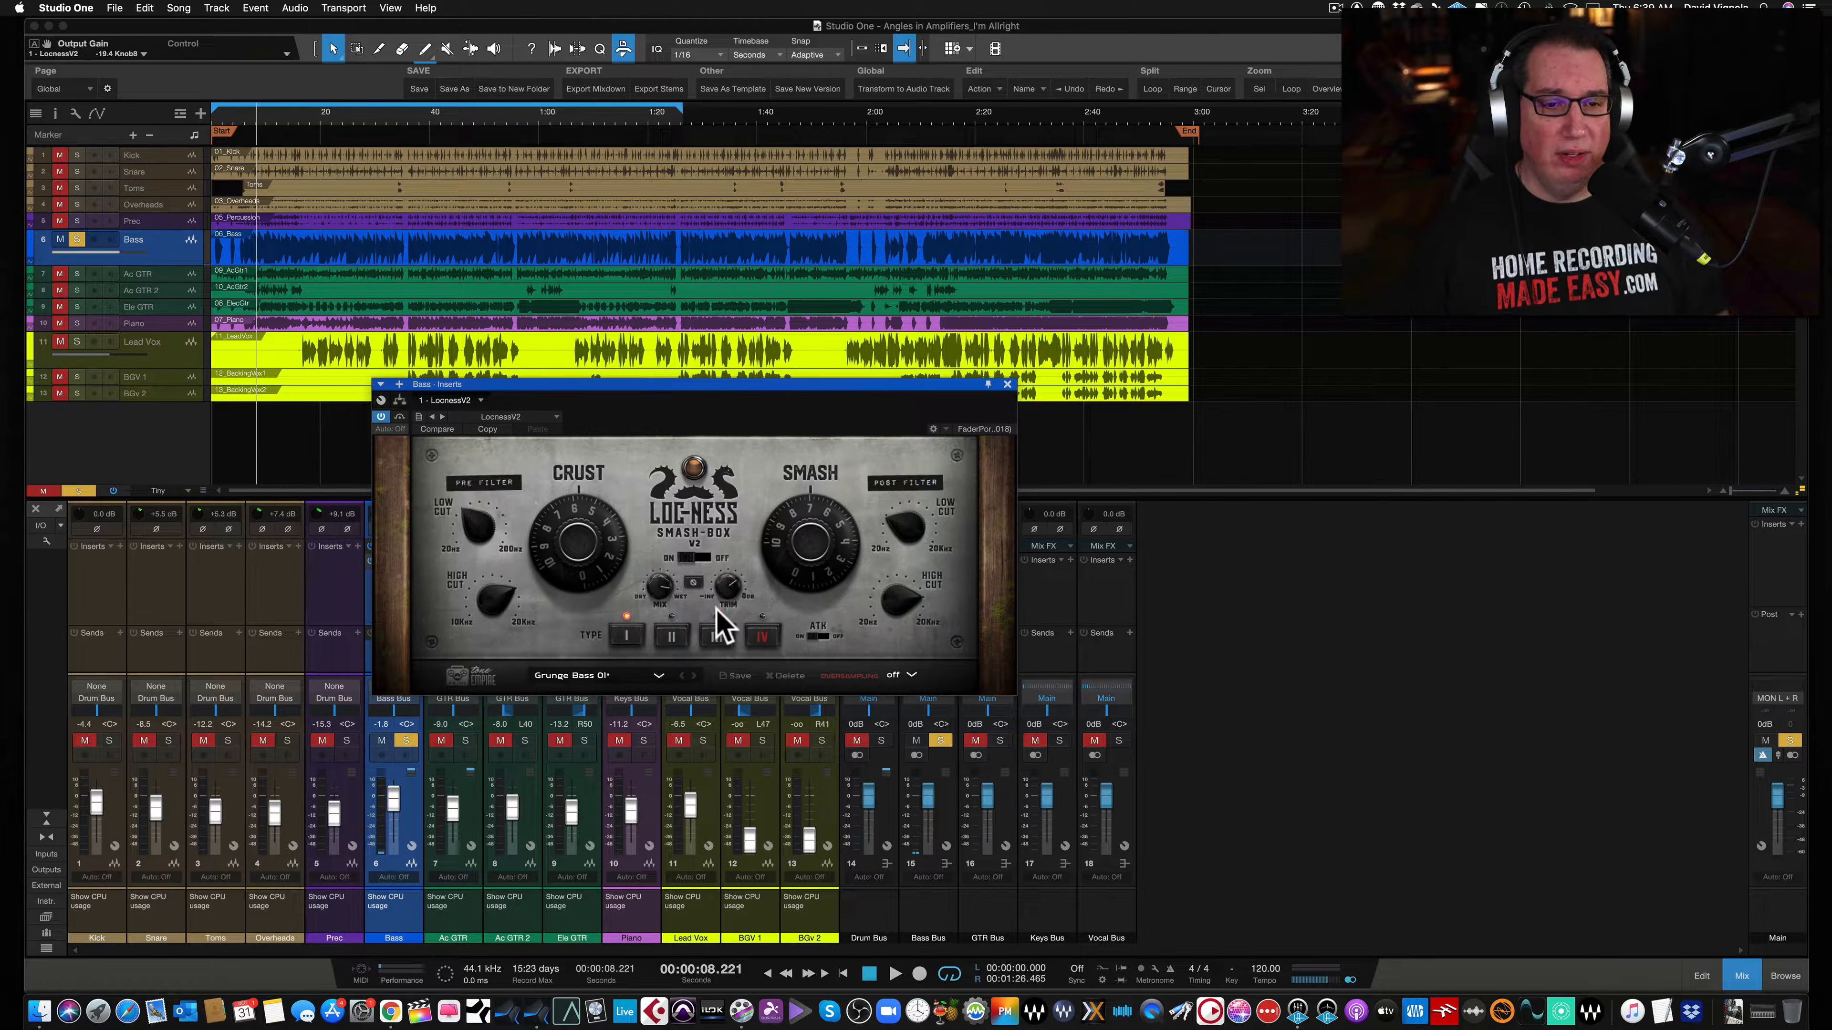
mouse_move(721, 623)
mouse_down()
mouse_move(727, 601)
mouse_move(729, 617)
mouse_up()
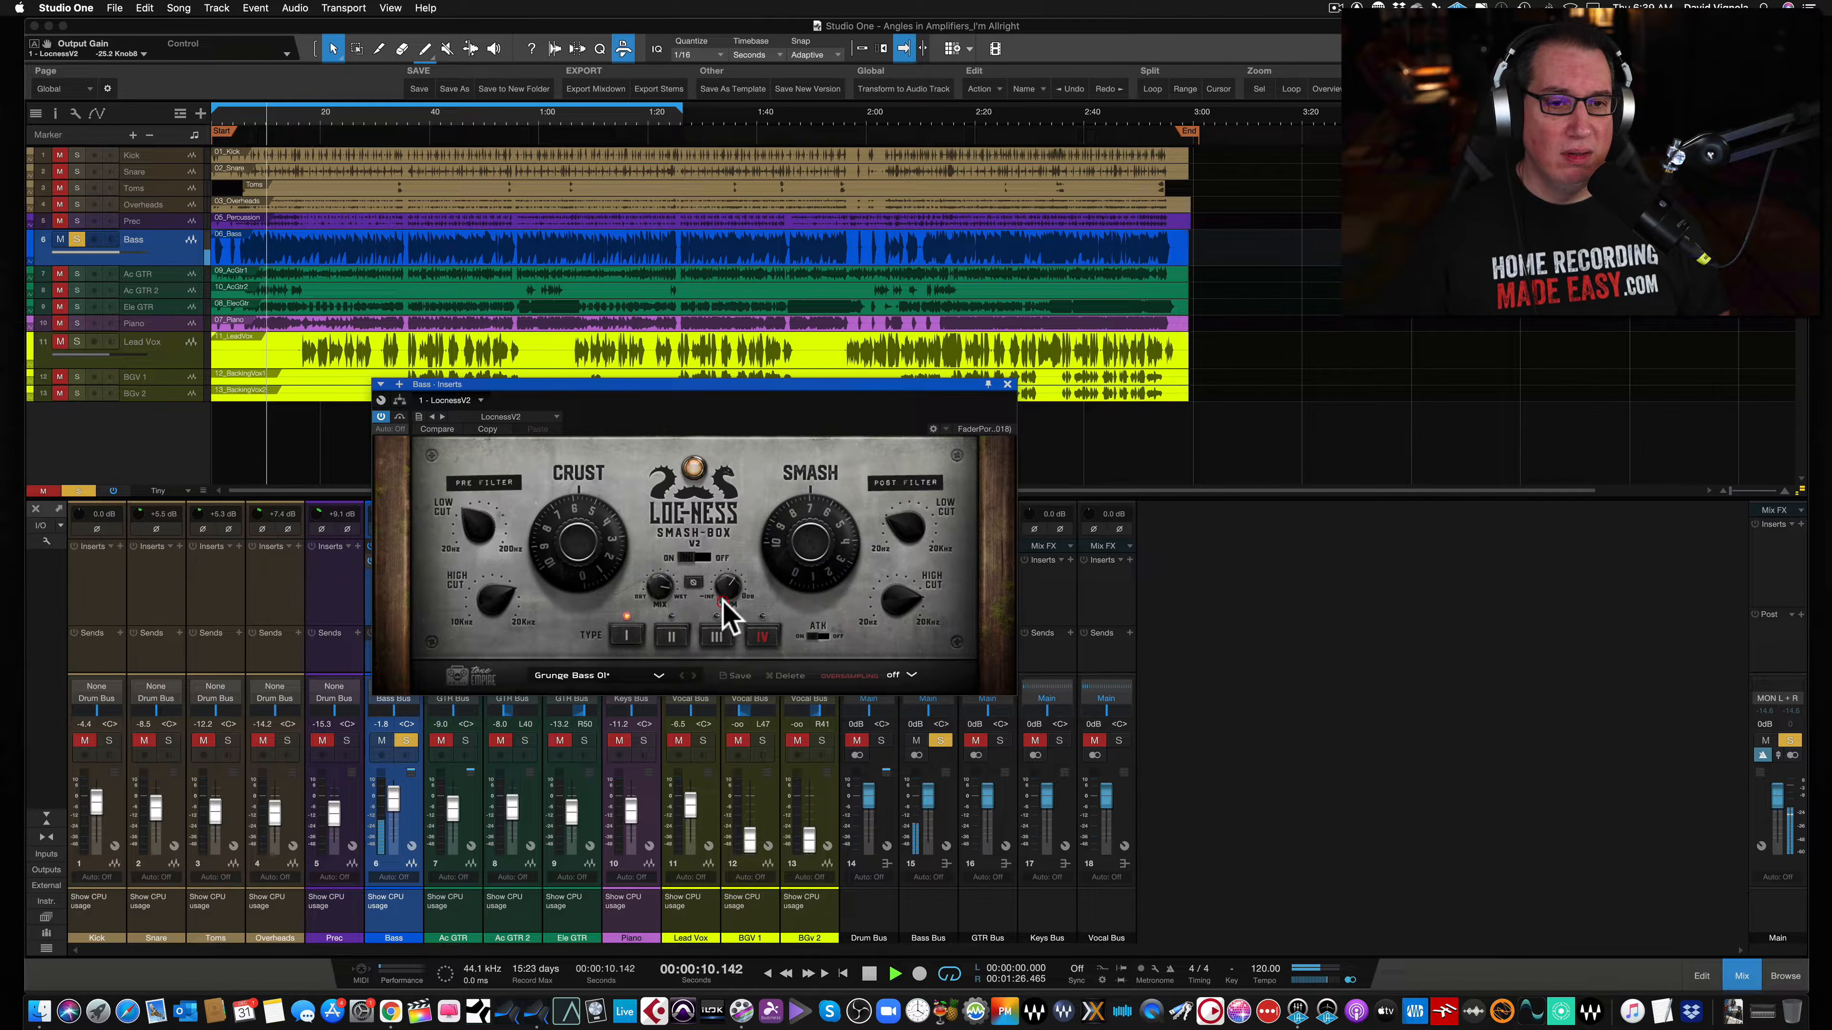
click(400, 417)
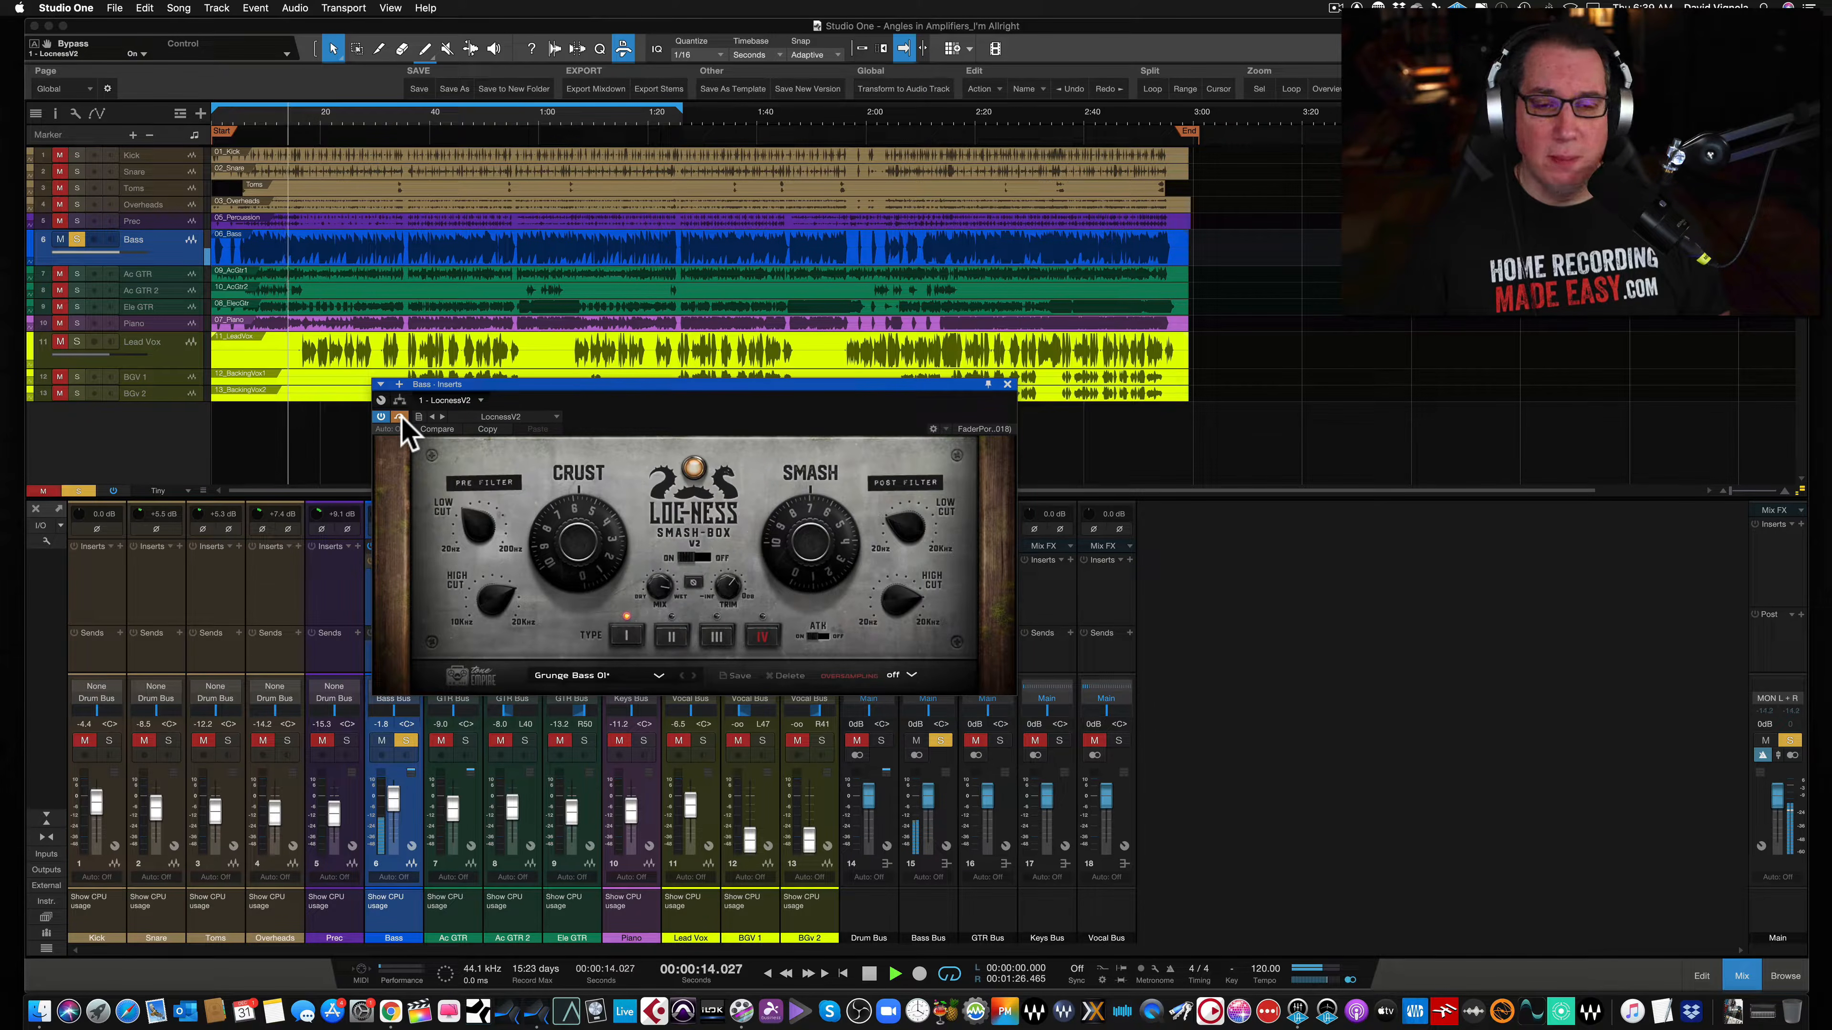
click(400, 417)
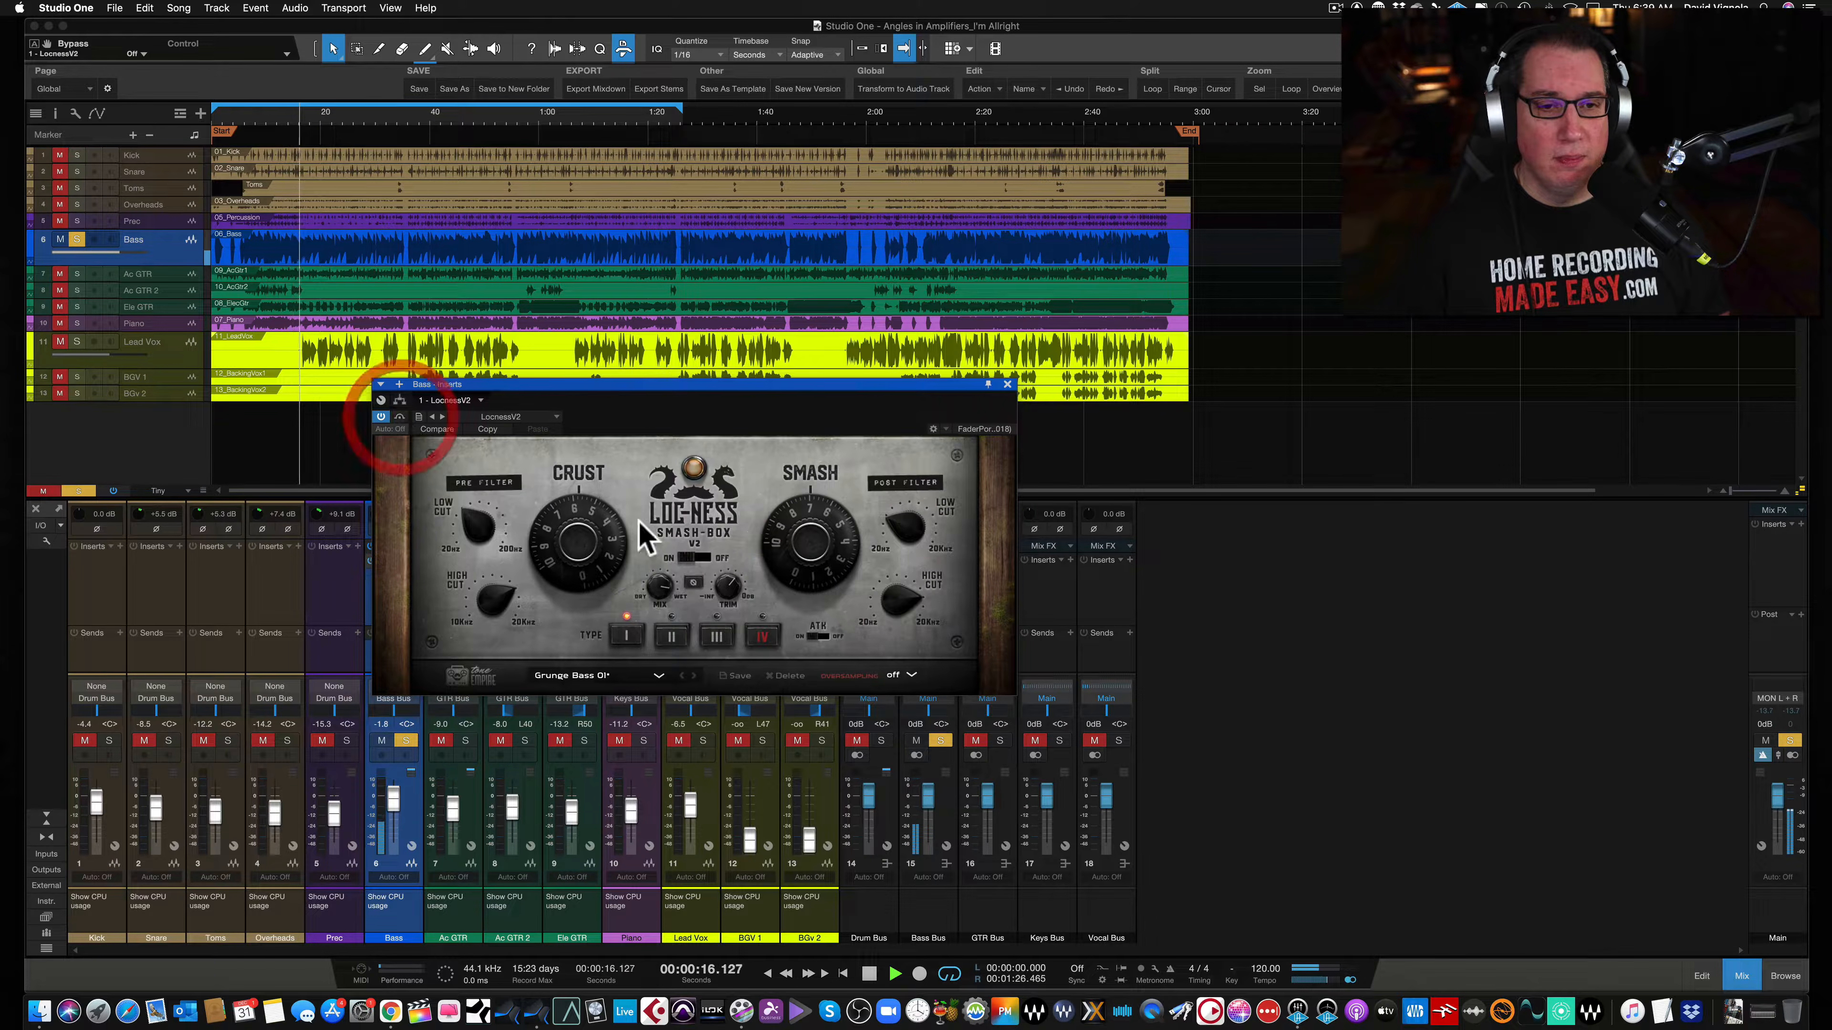
click(728, 584)
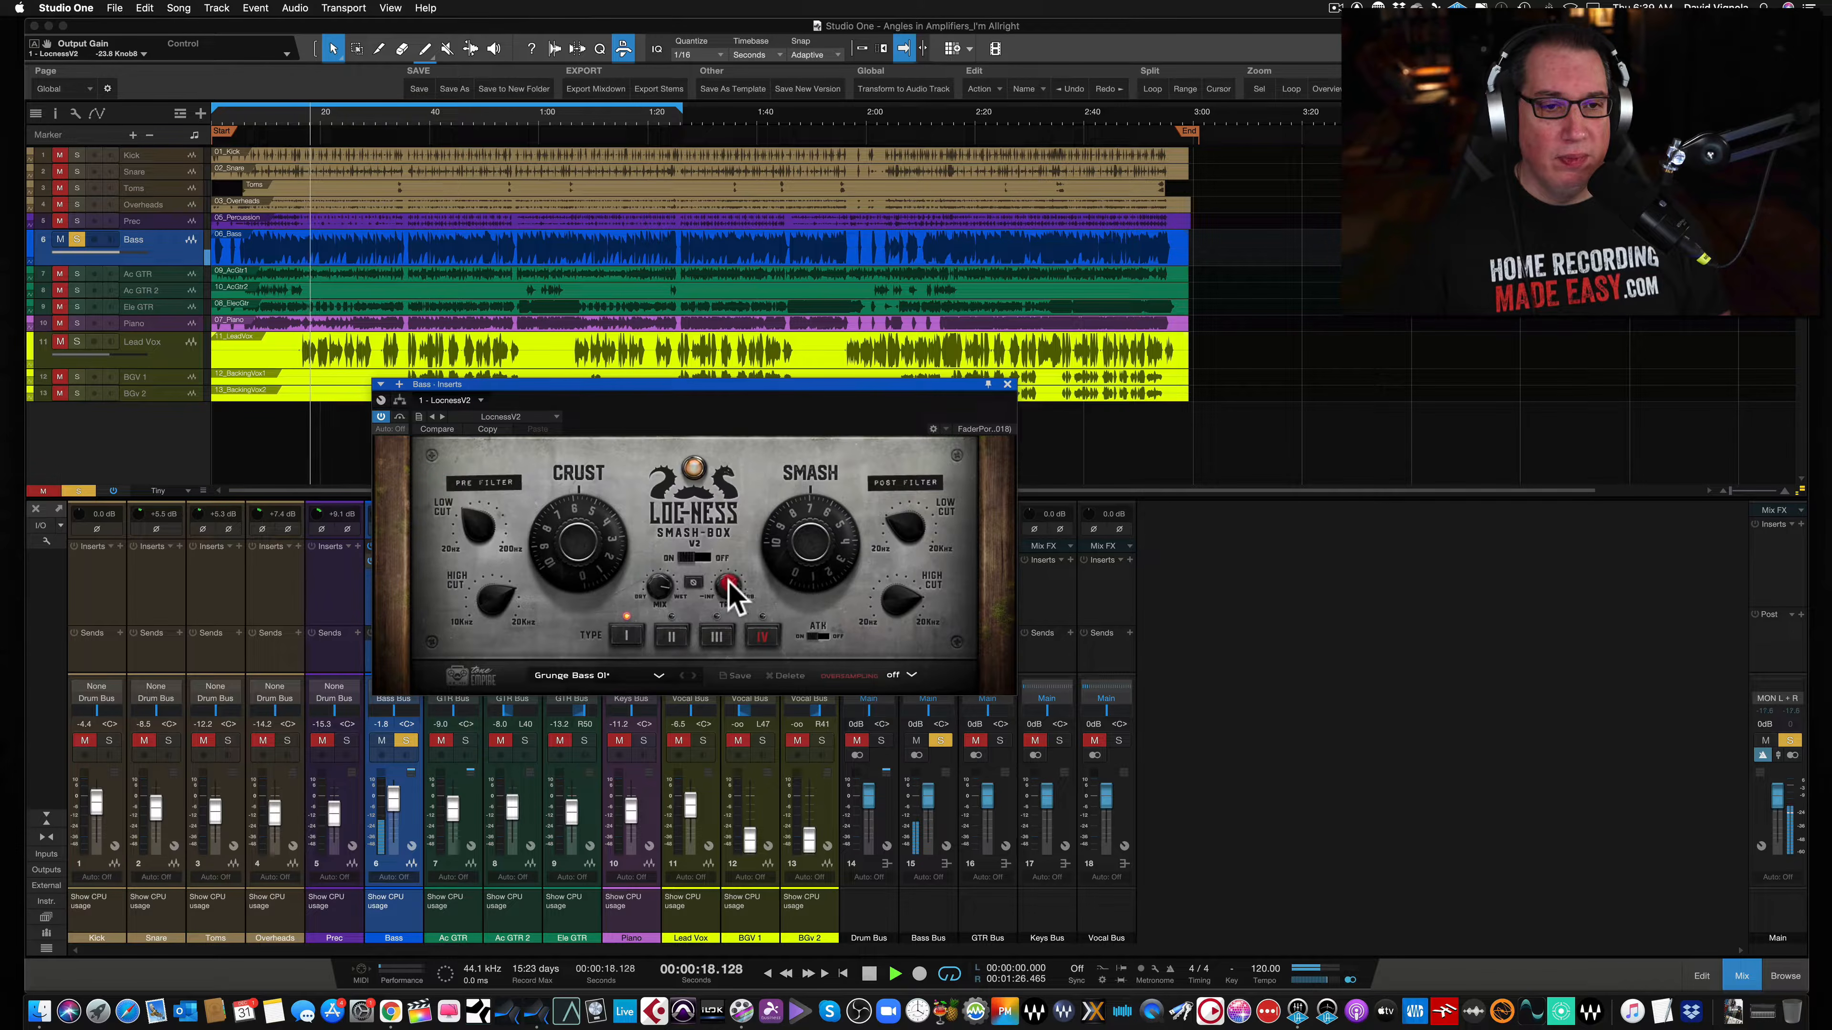
- Adjust the Crust, Smash and pre-filter high cut knobs on the bass Smash-Box, comparing bypassed and active
click(547, 514)
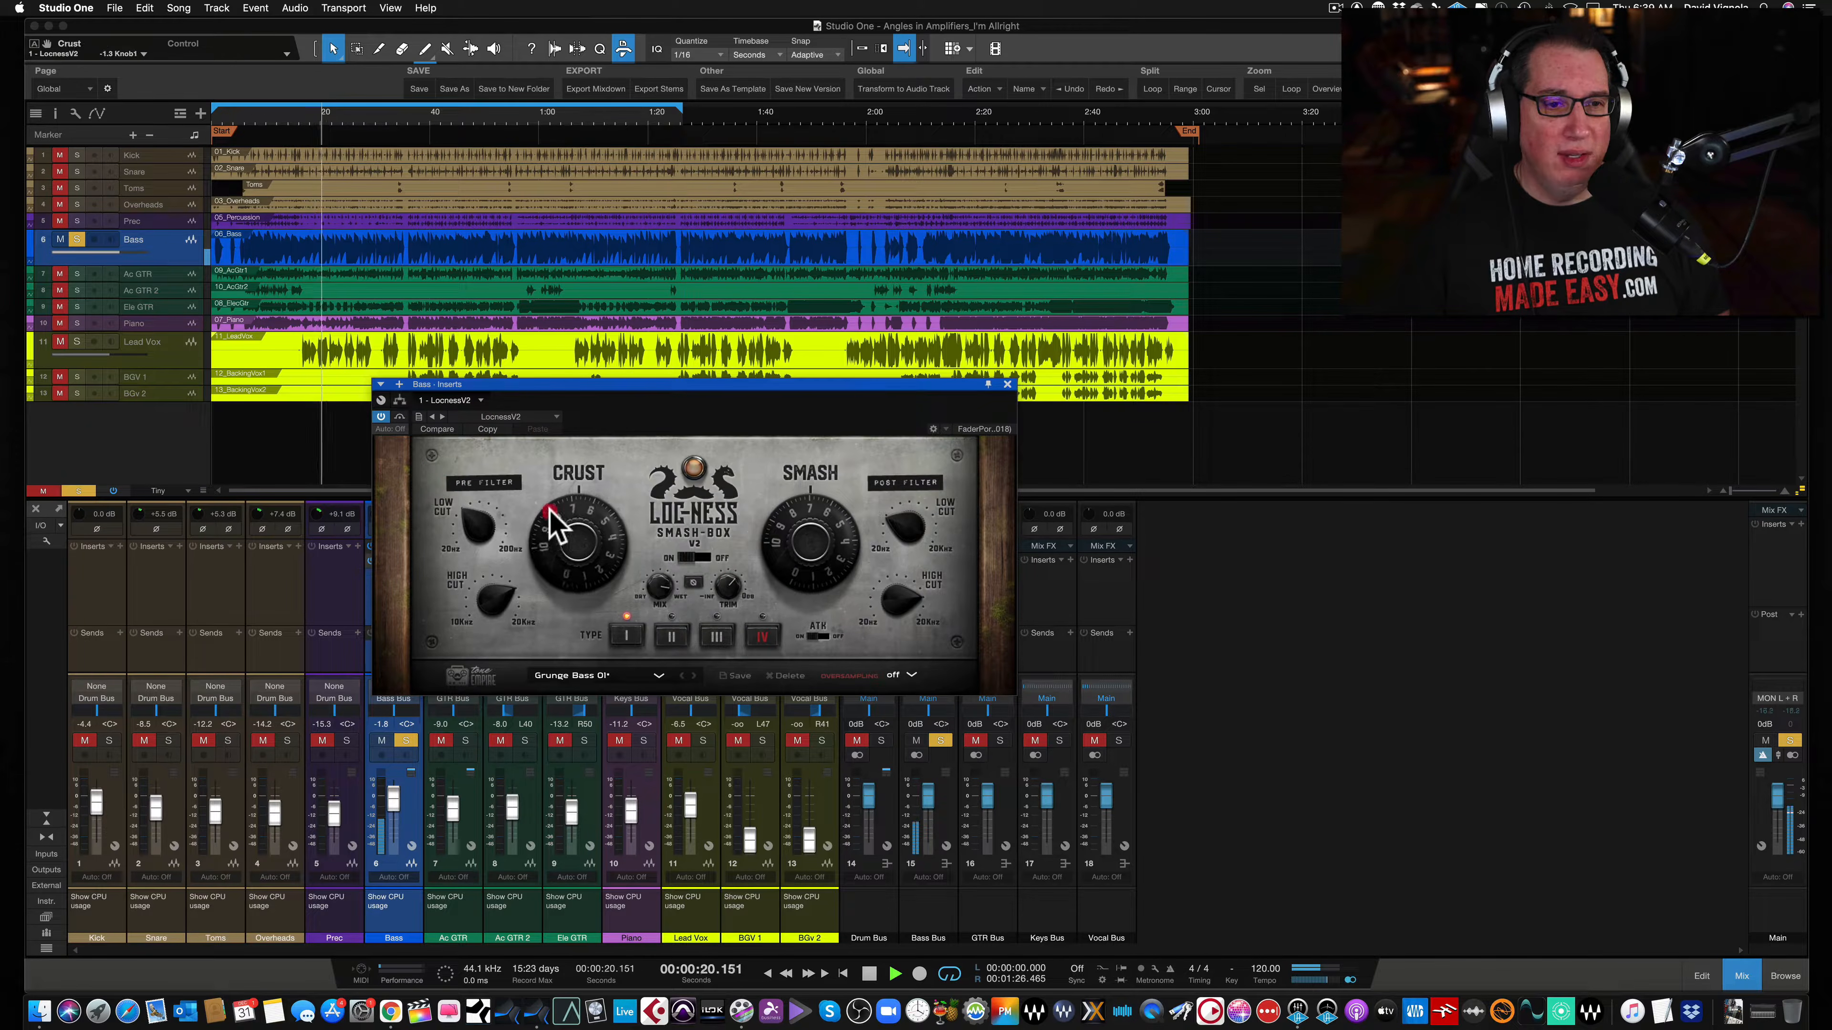
click(826, 507)
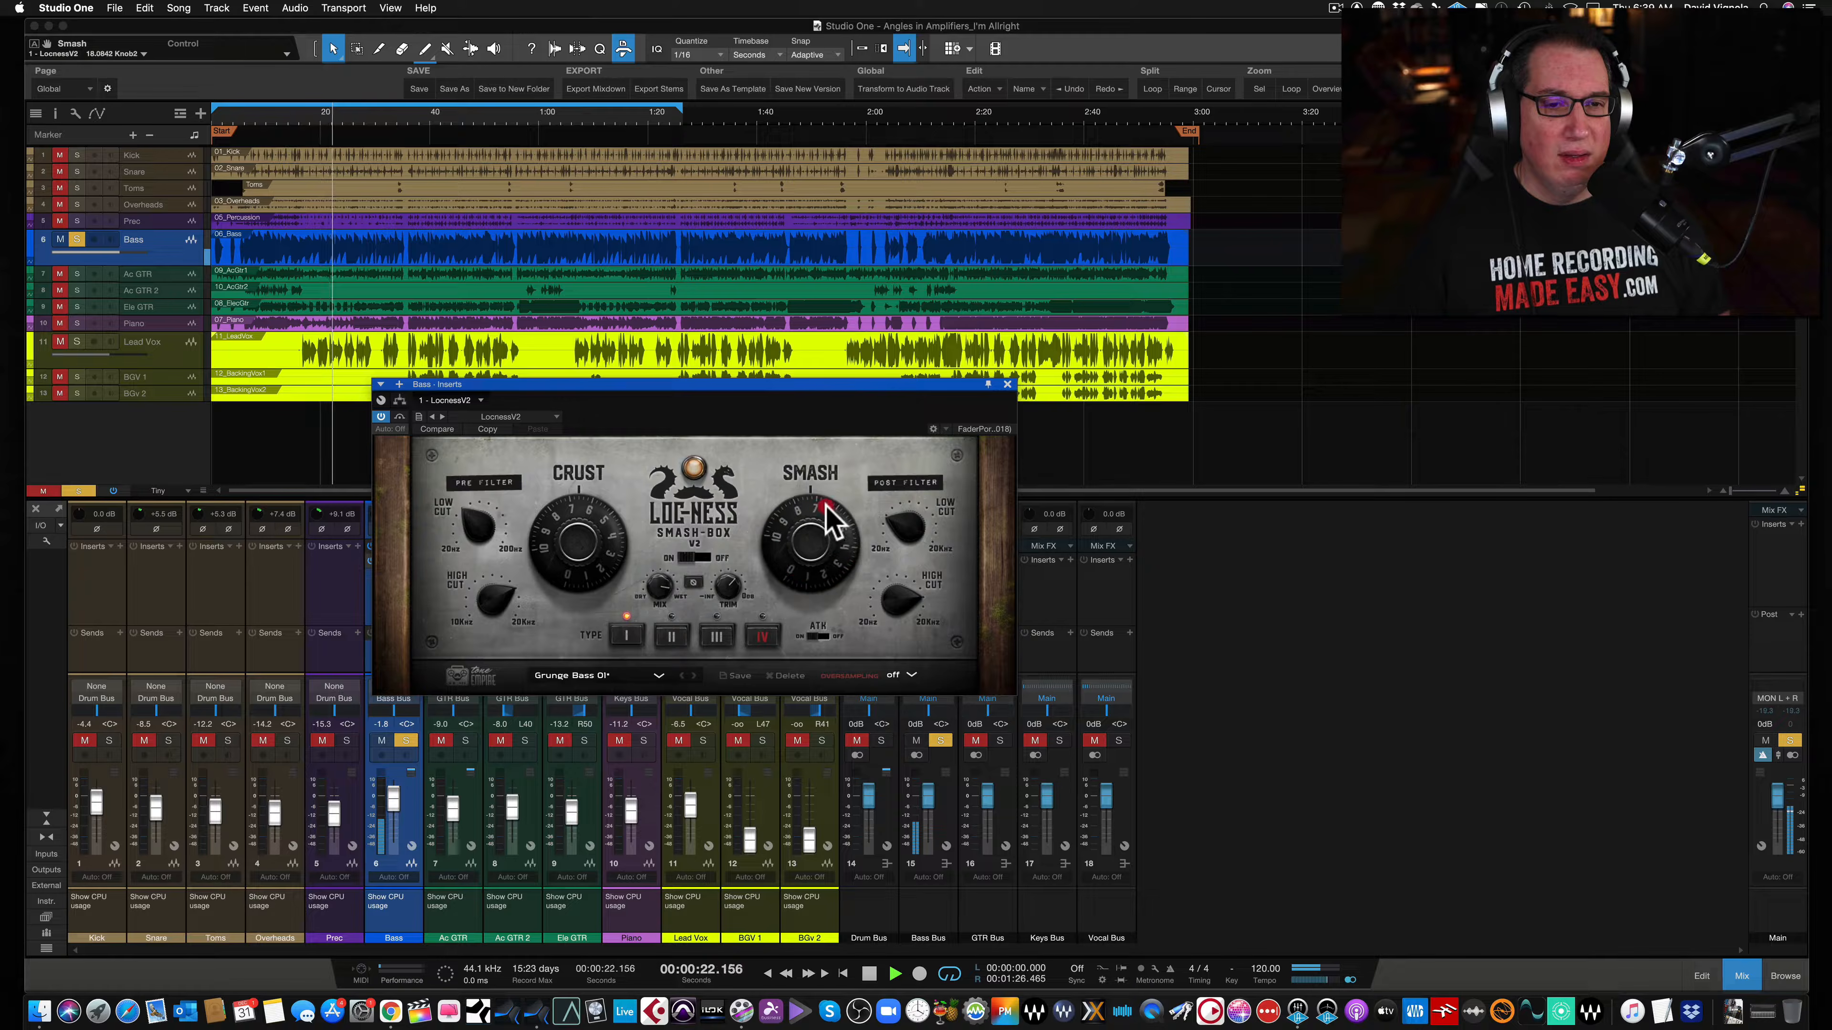
click(400, 416)
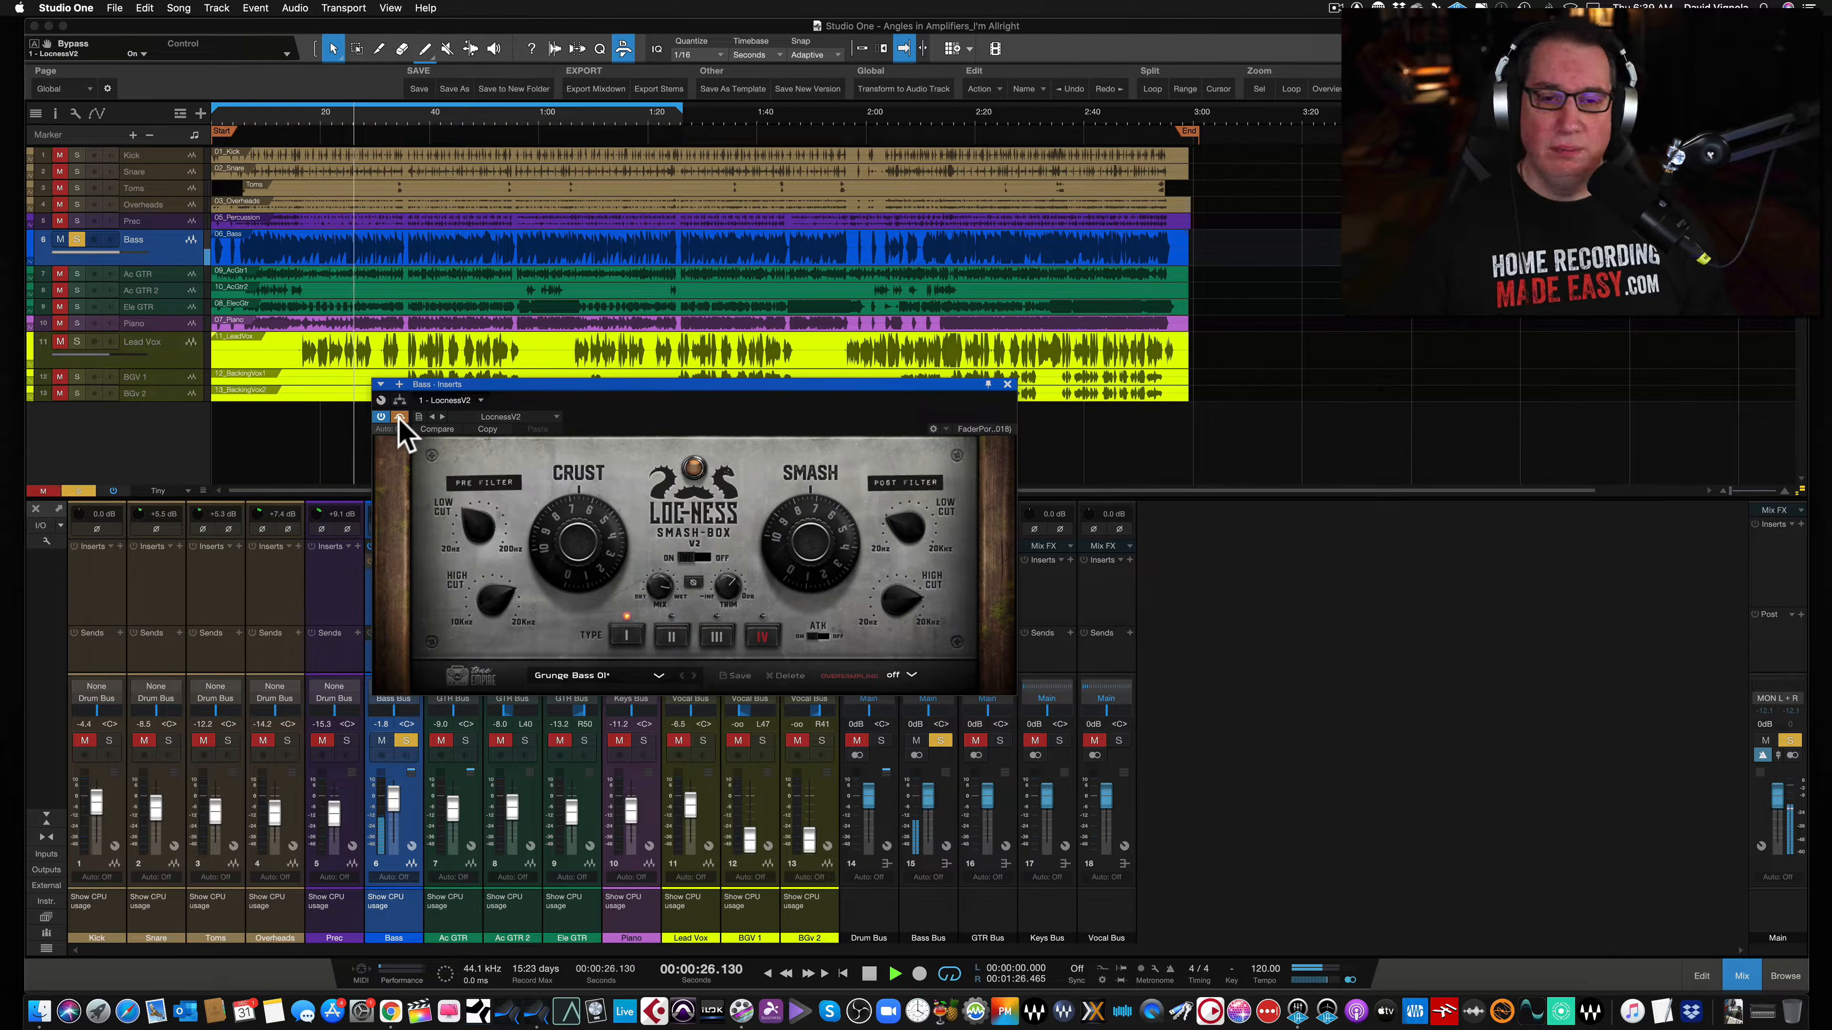
click(399, 417)
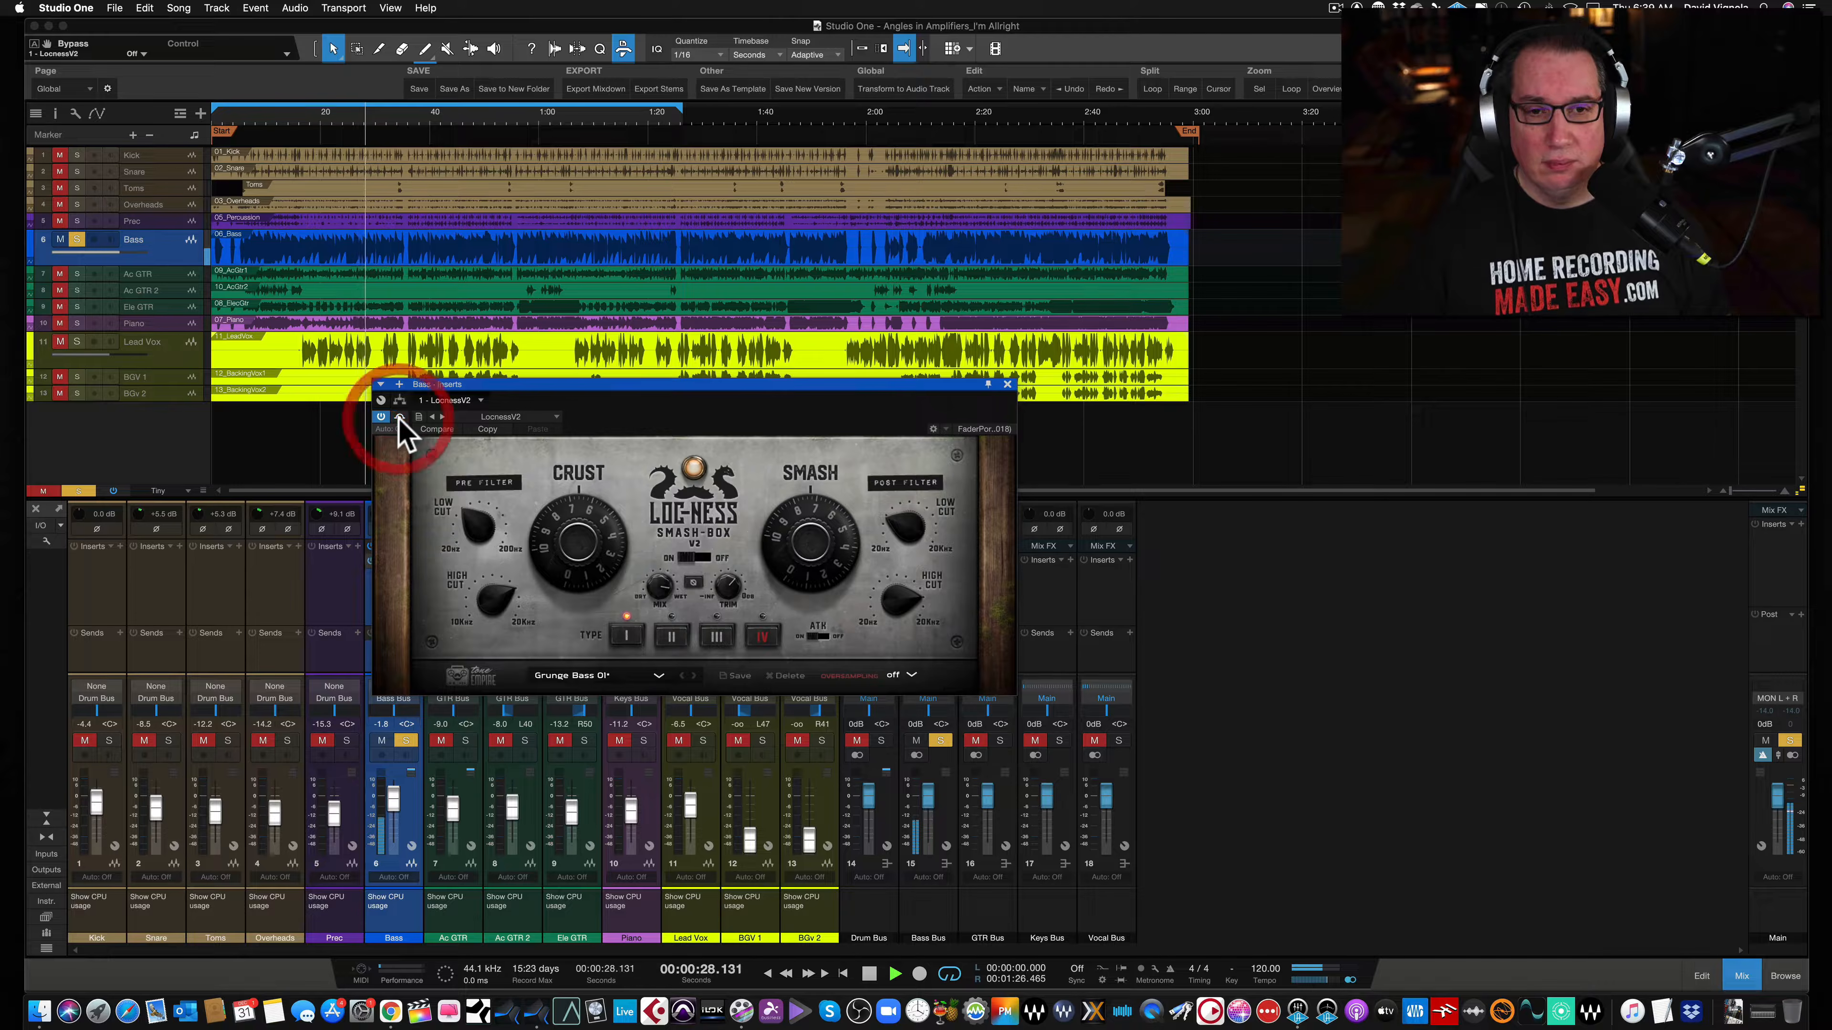
click(474, 536)
drag(473, 530, 473, 532)
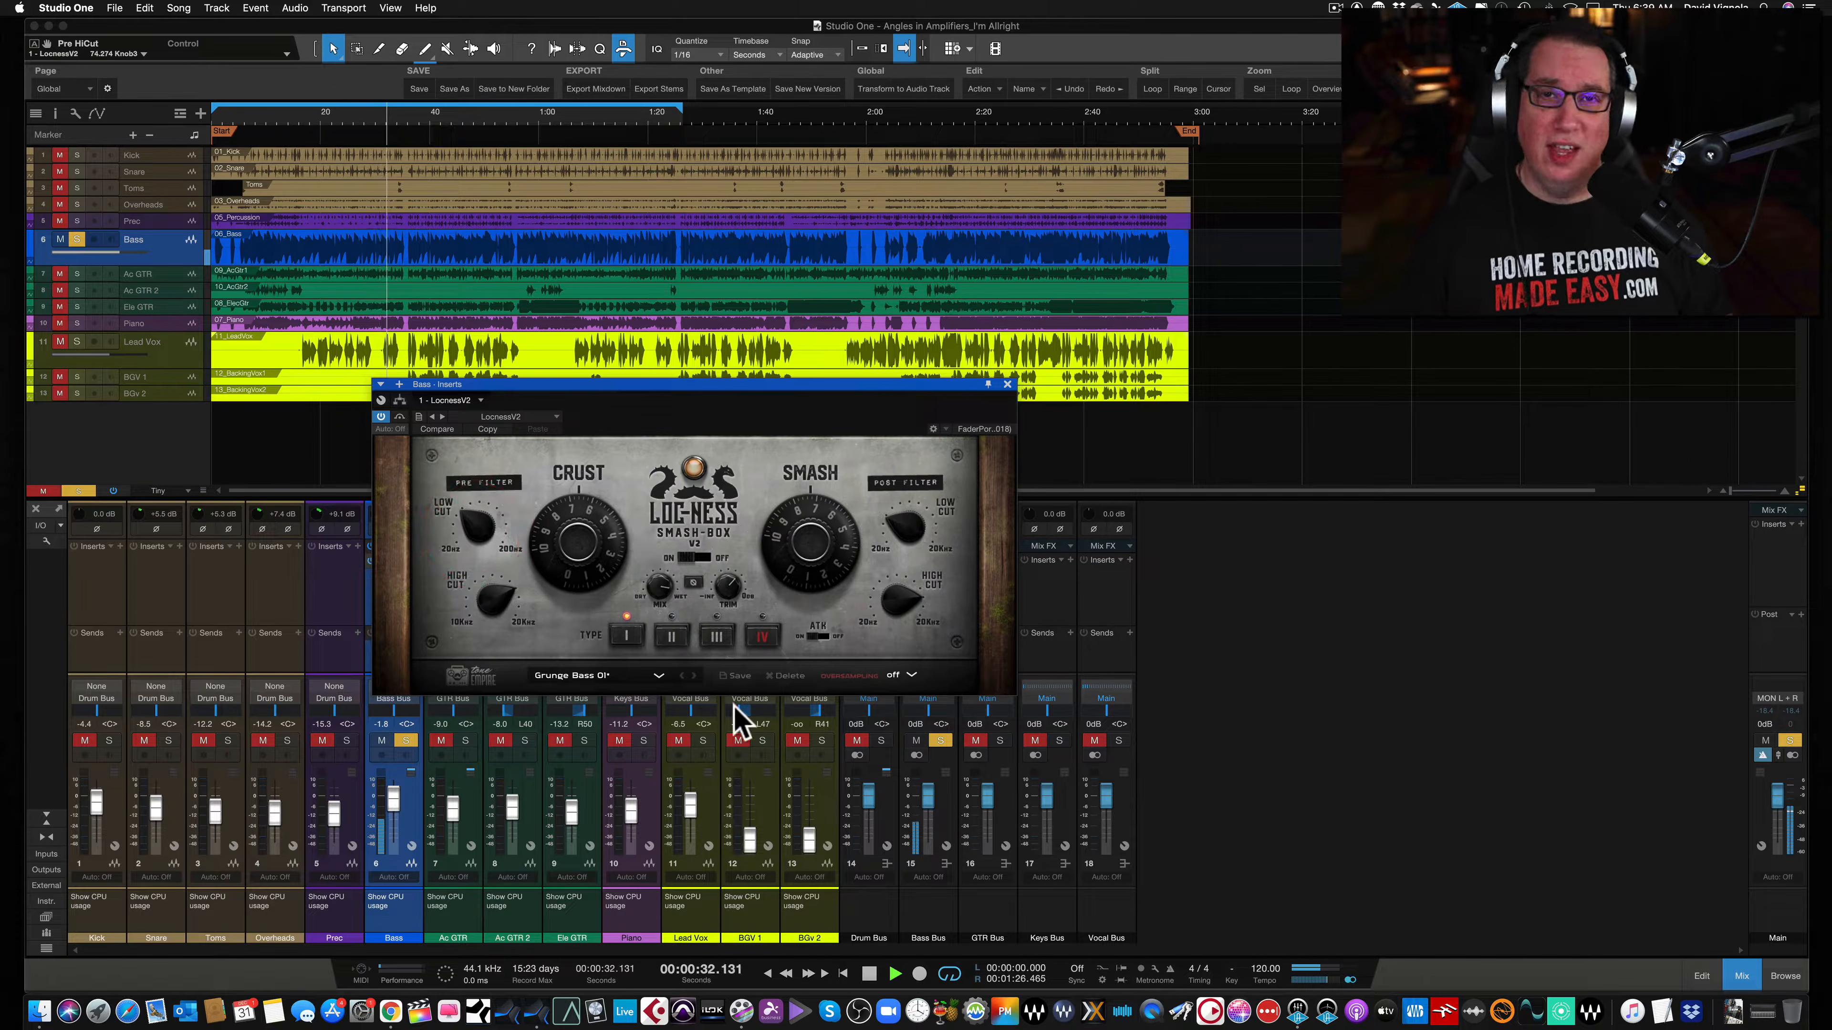
- Switch the saturation type through I, II and III and toggle the ATK switch on the bass Smash-Box
click(668, 635)
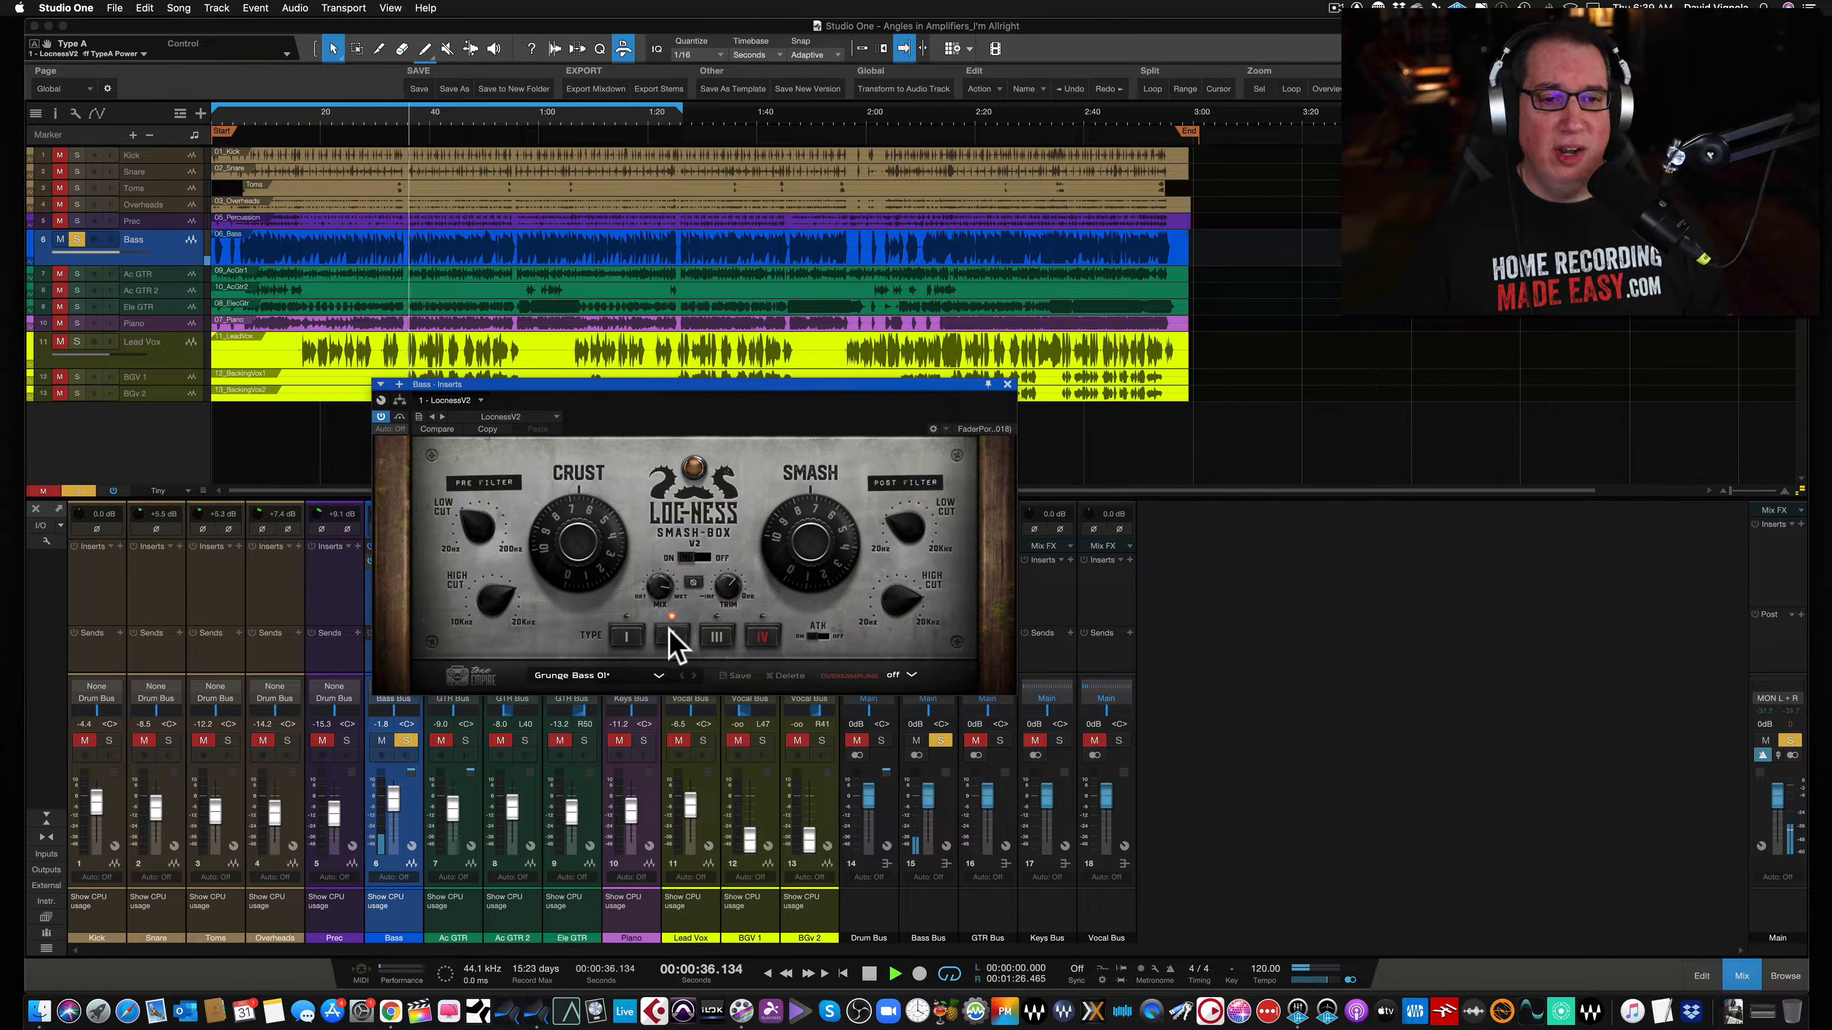
click(719, 636)
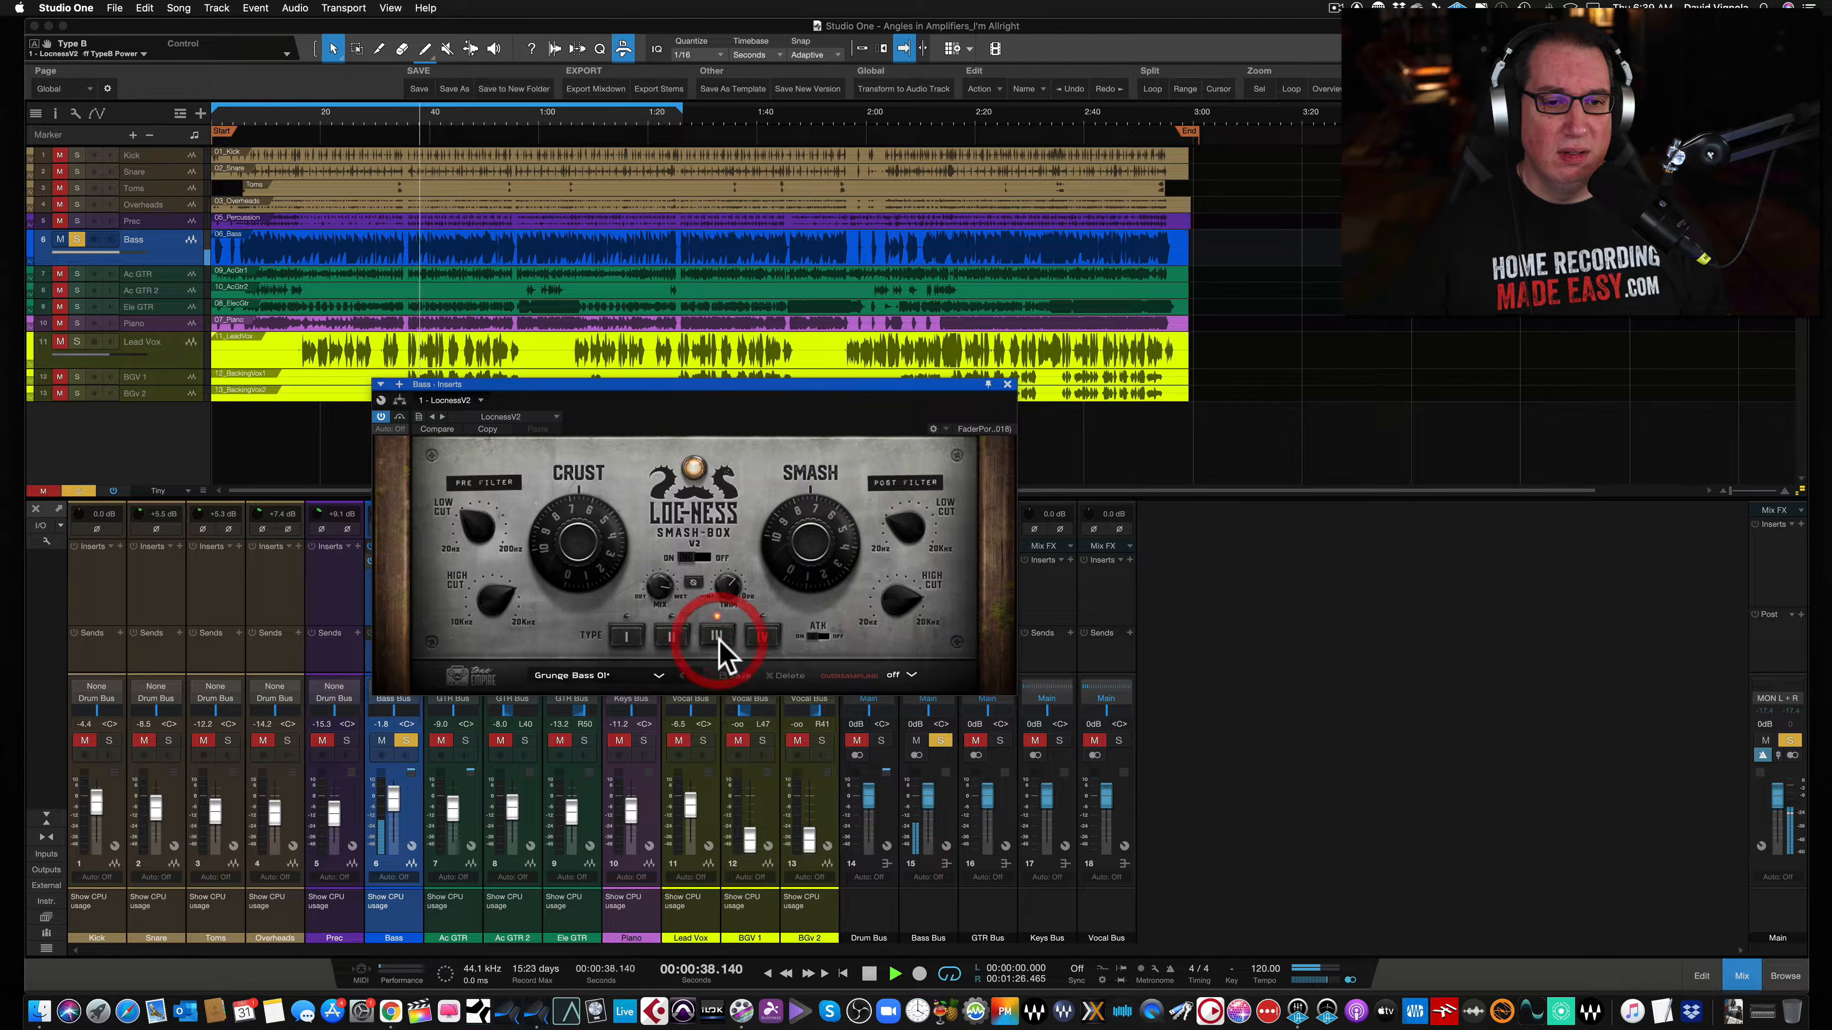
click(759, 640)
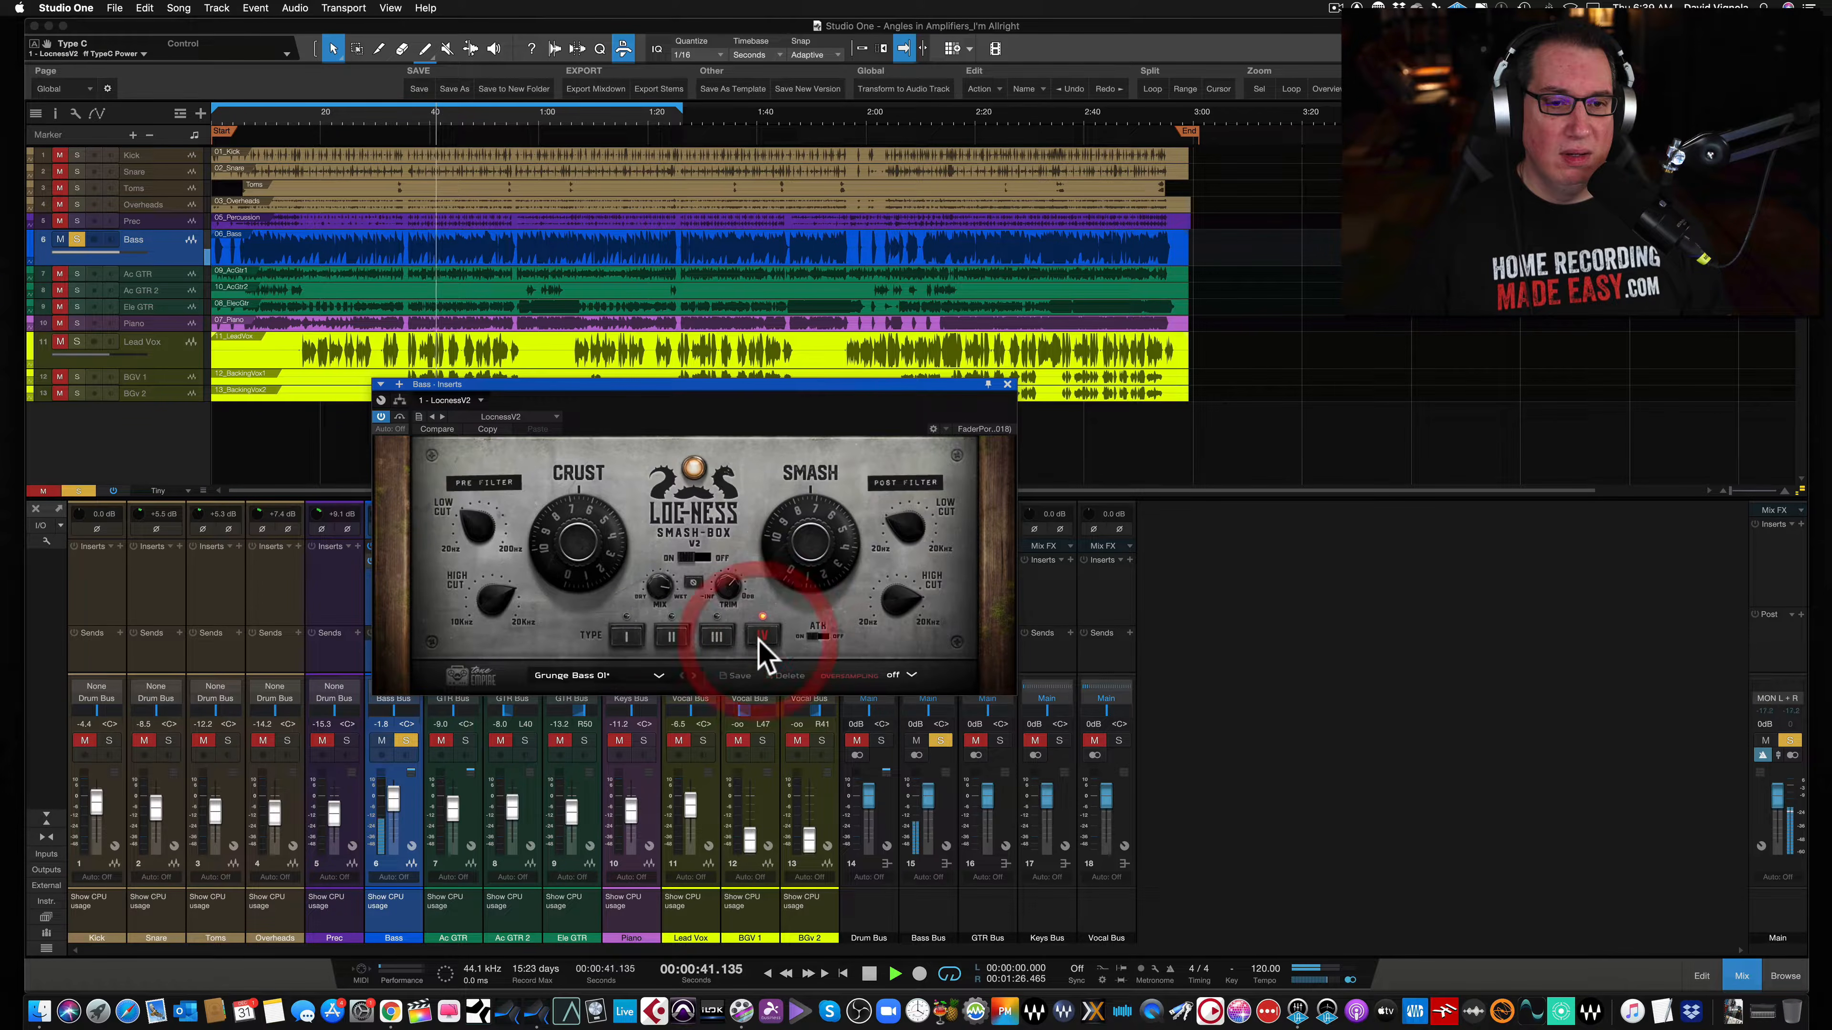
click(816, 636)
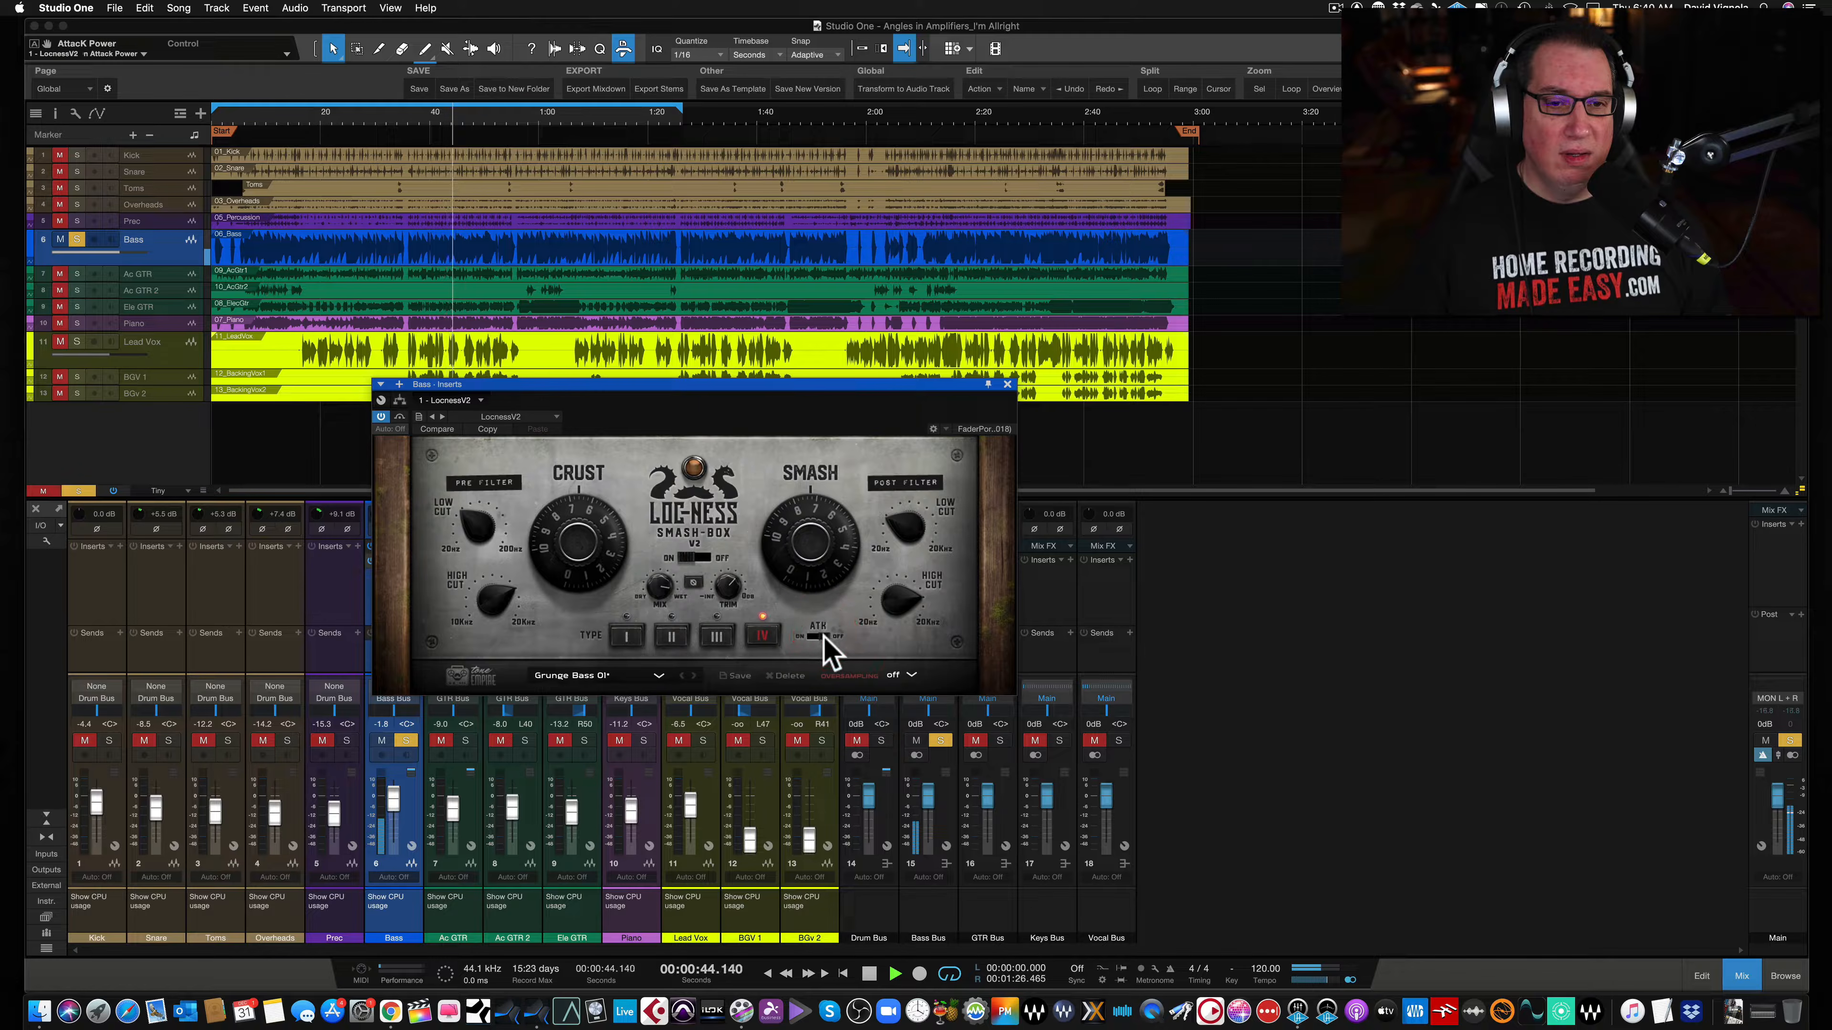
- Compare the bass Smash-Box bypassed and active, then close the plugin window
click(399, 416)
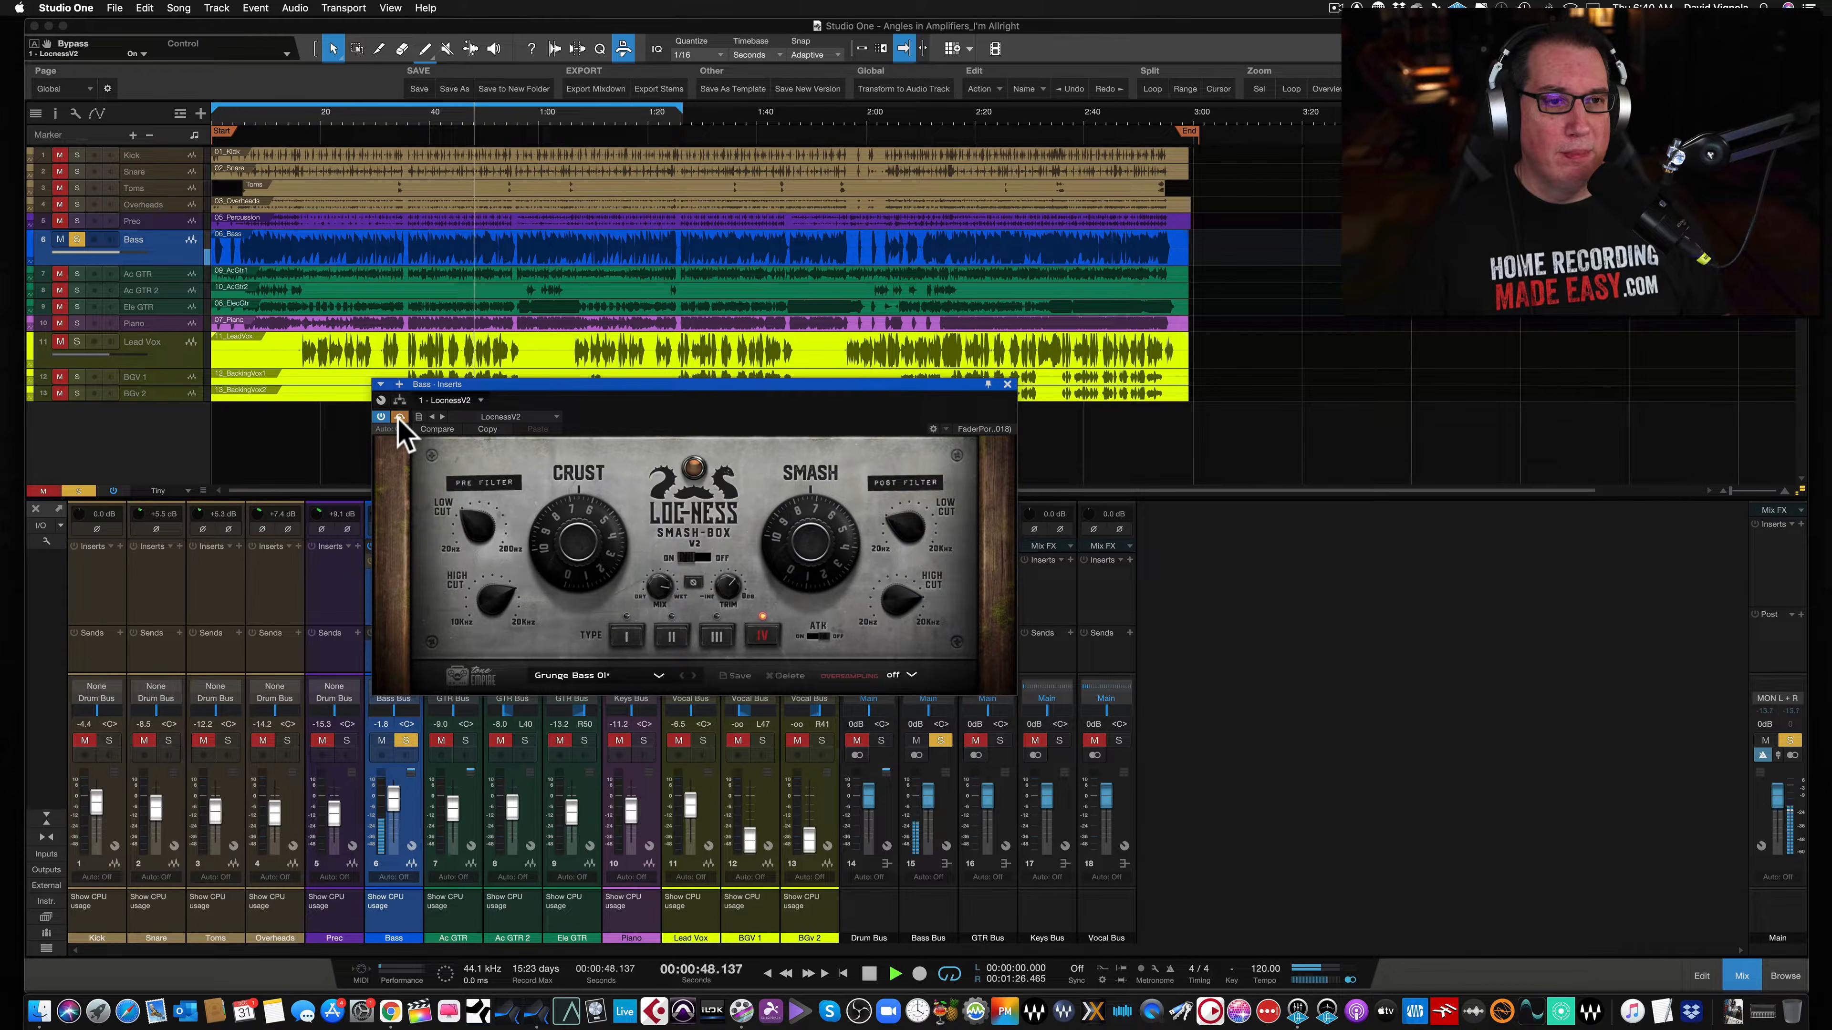
click(400, 416)
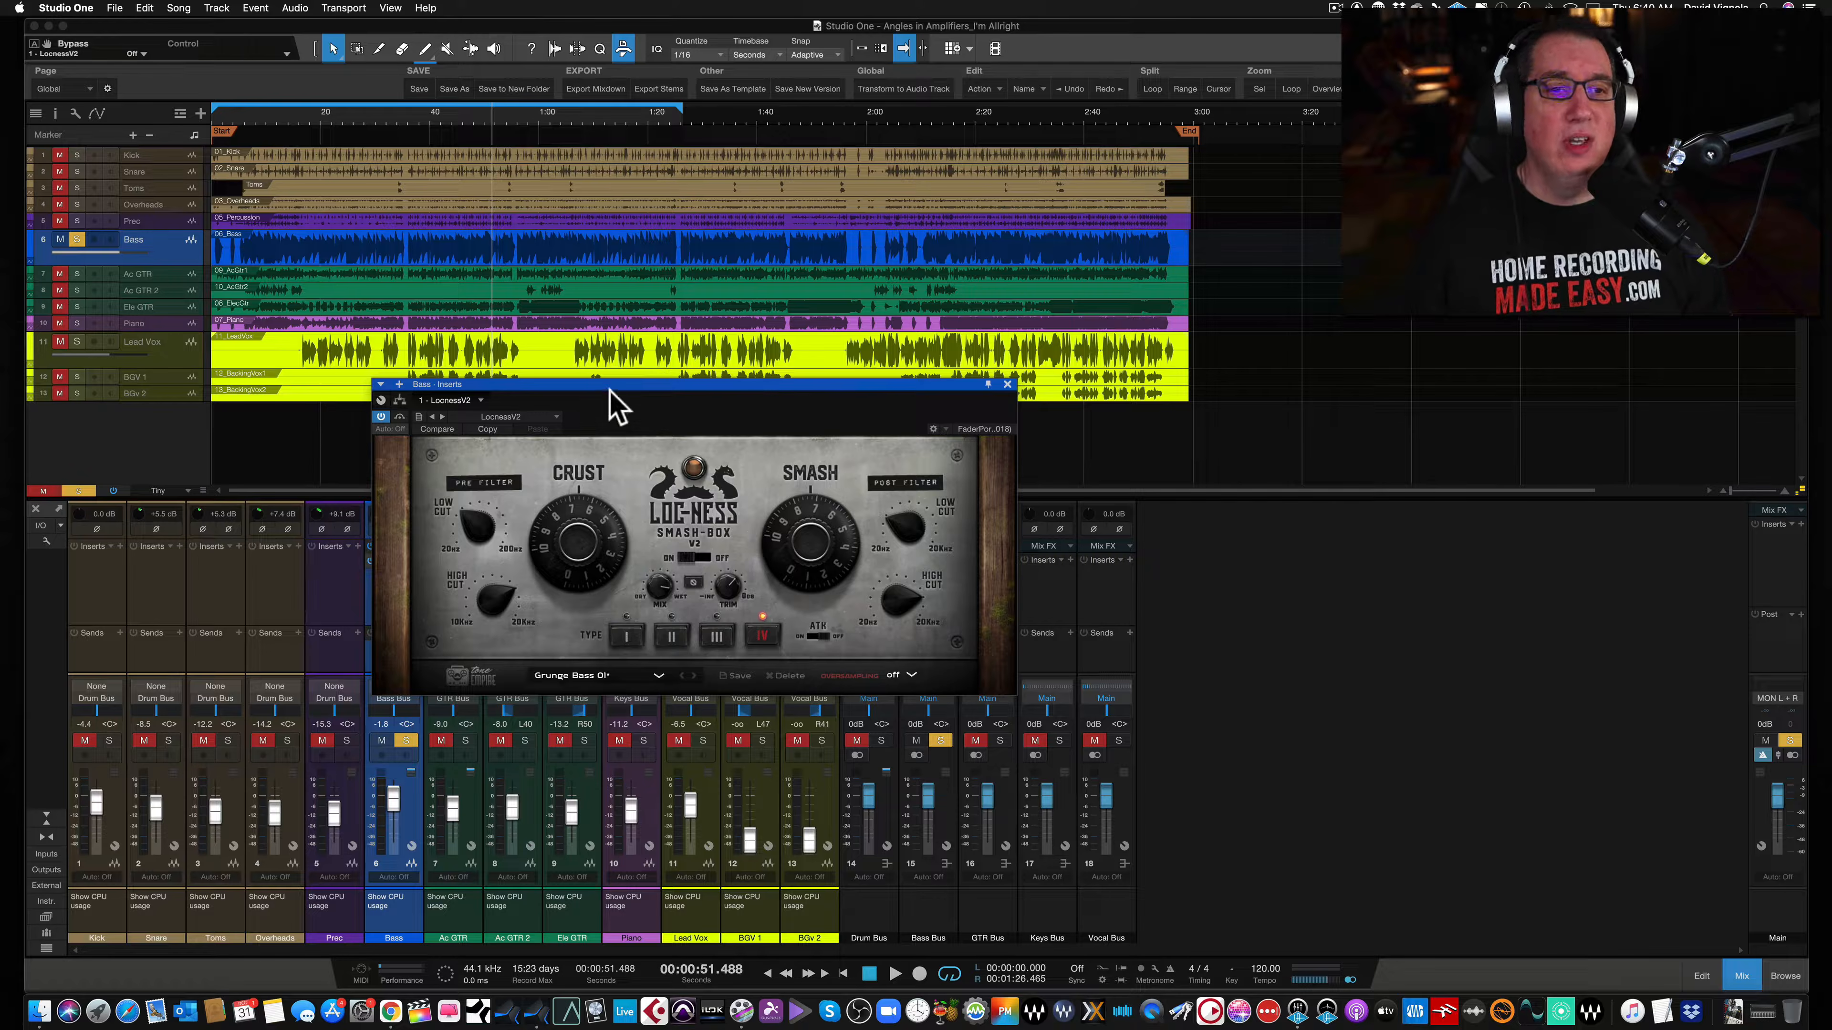
drag(610, 385, 606, 382)
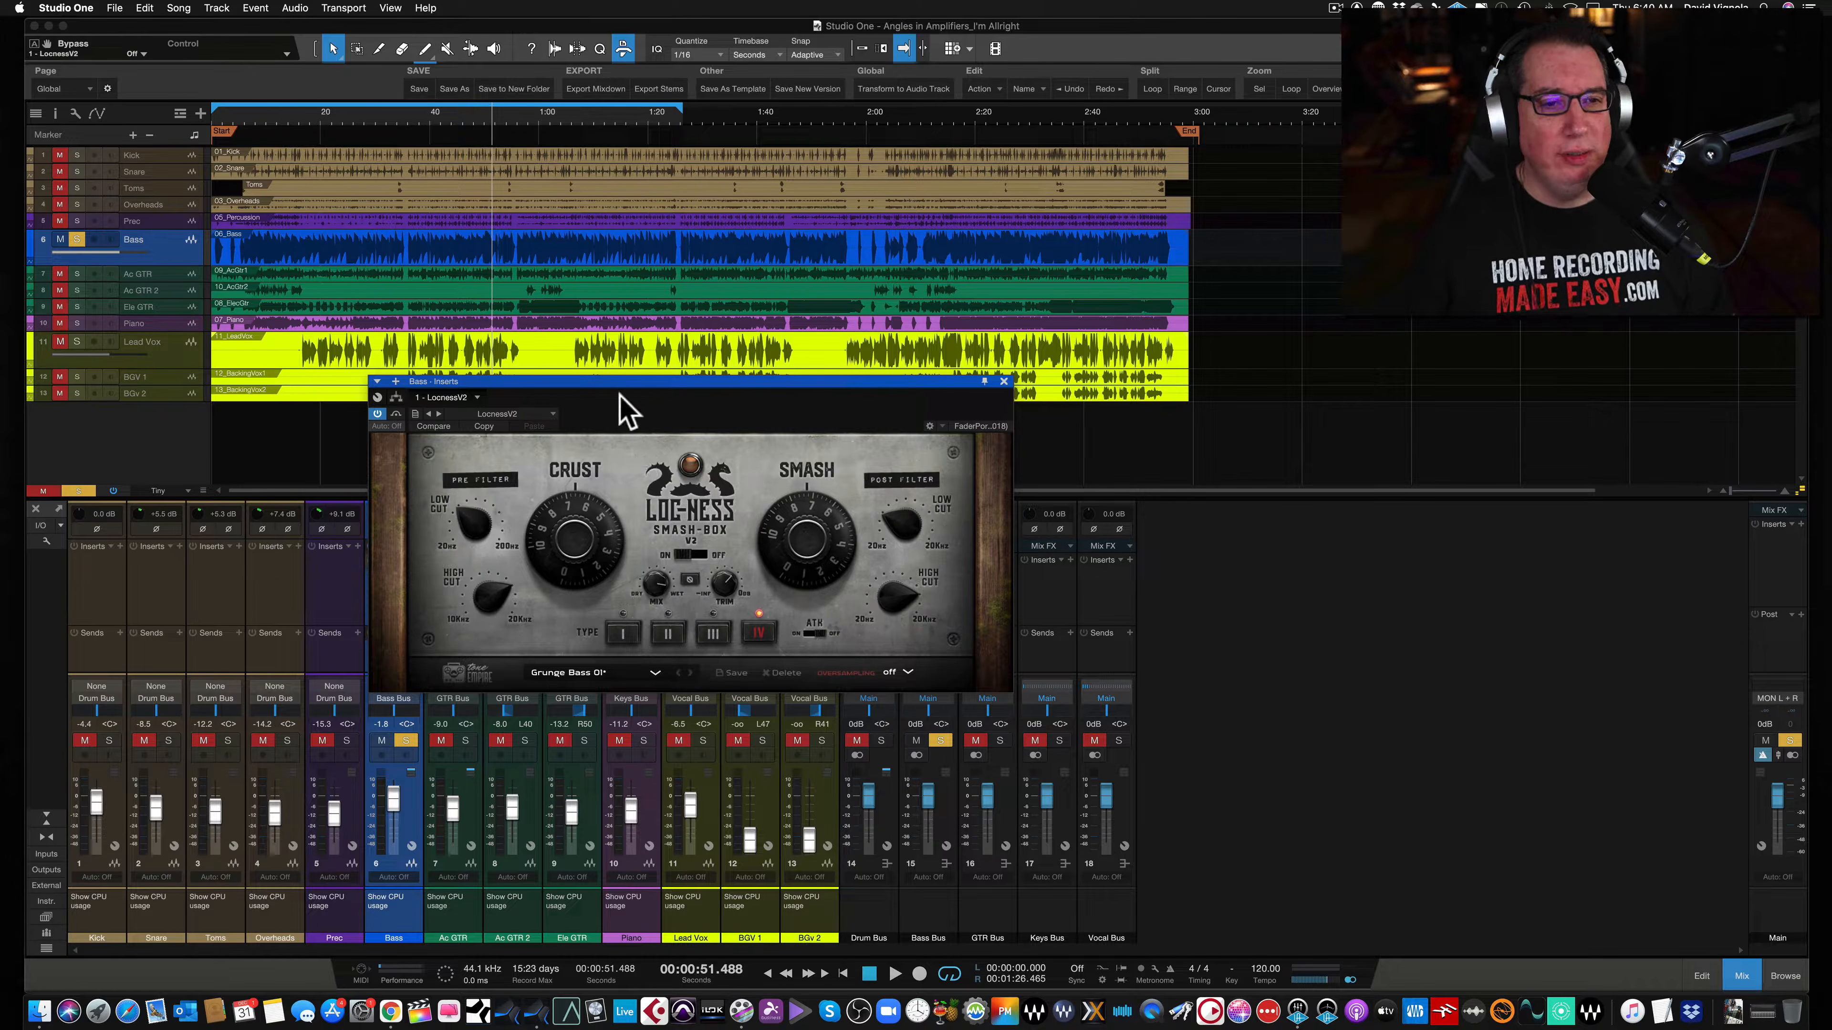
click(613, 383)
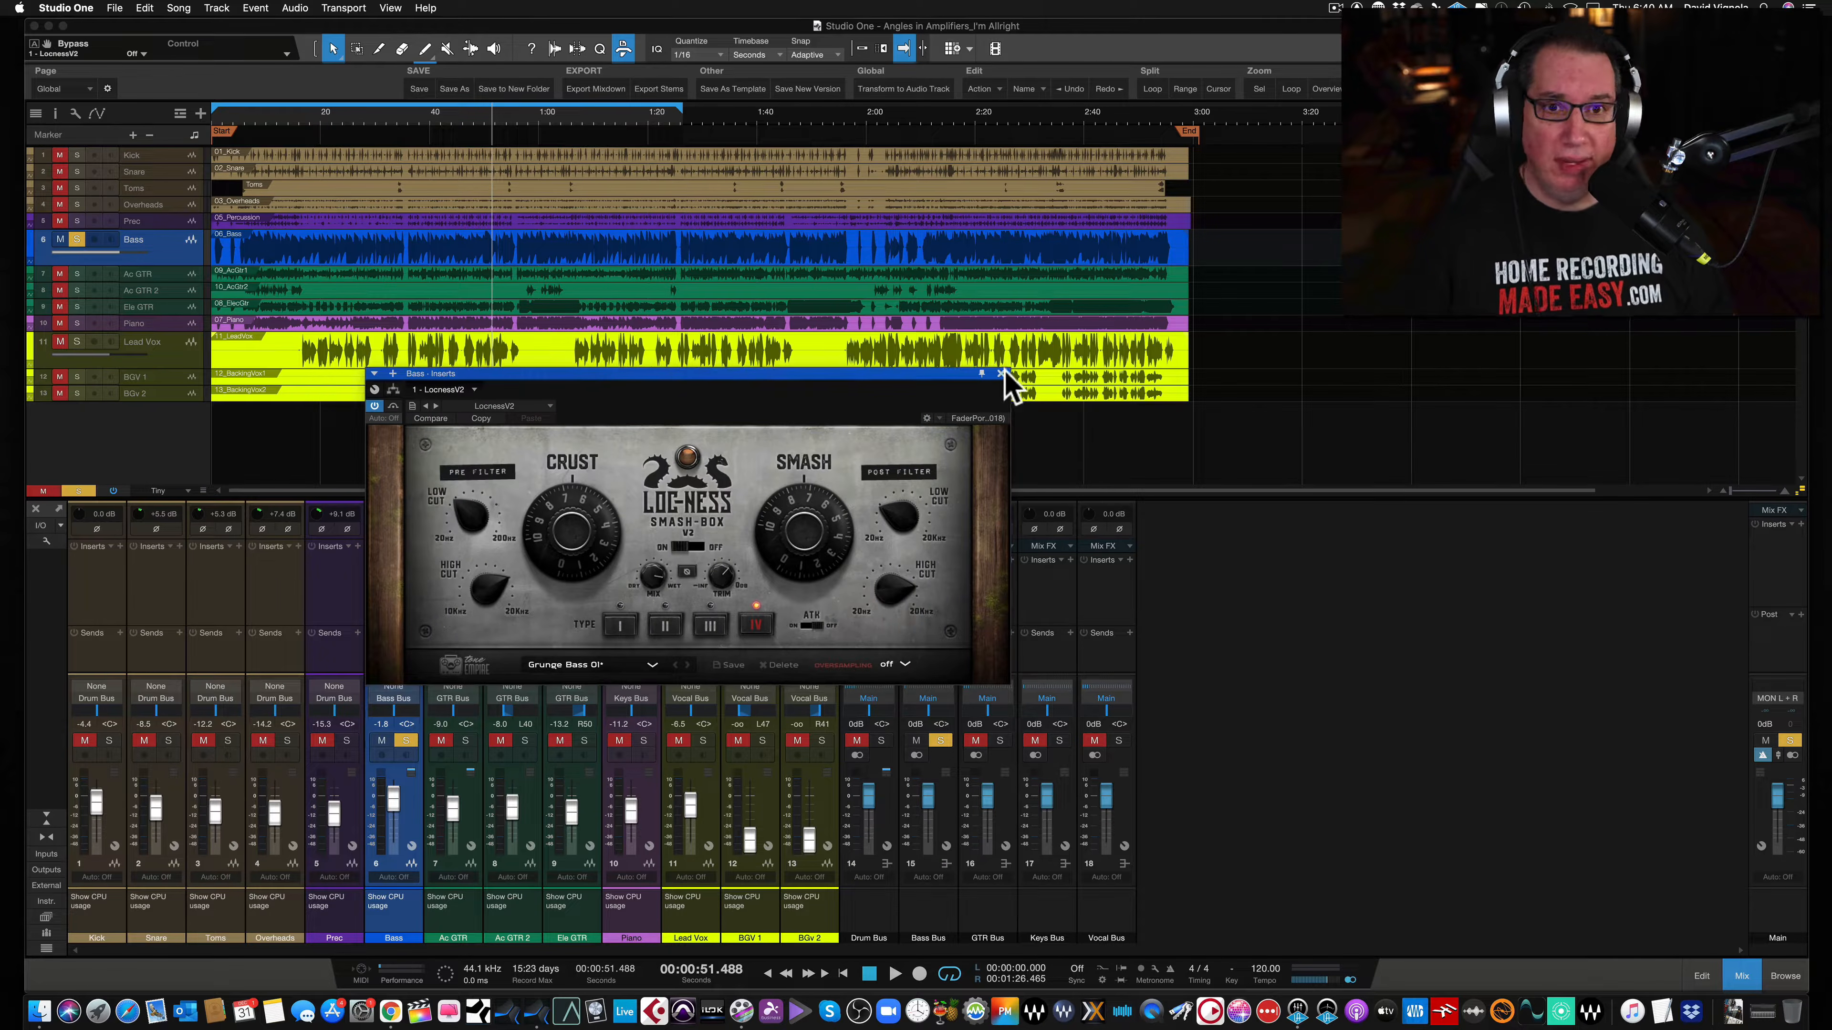
click(1003, 381)
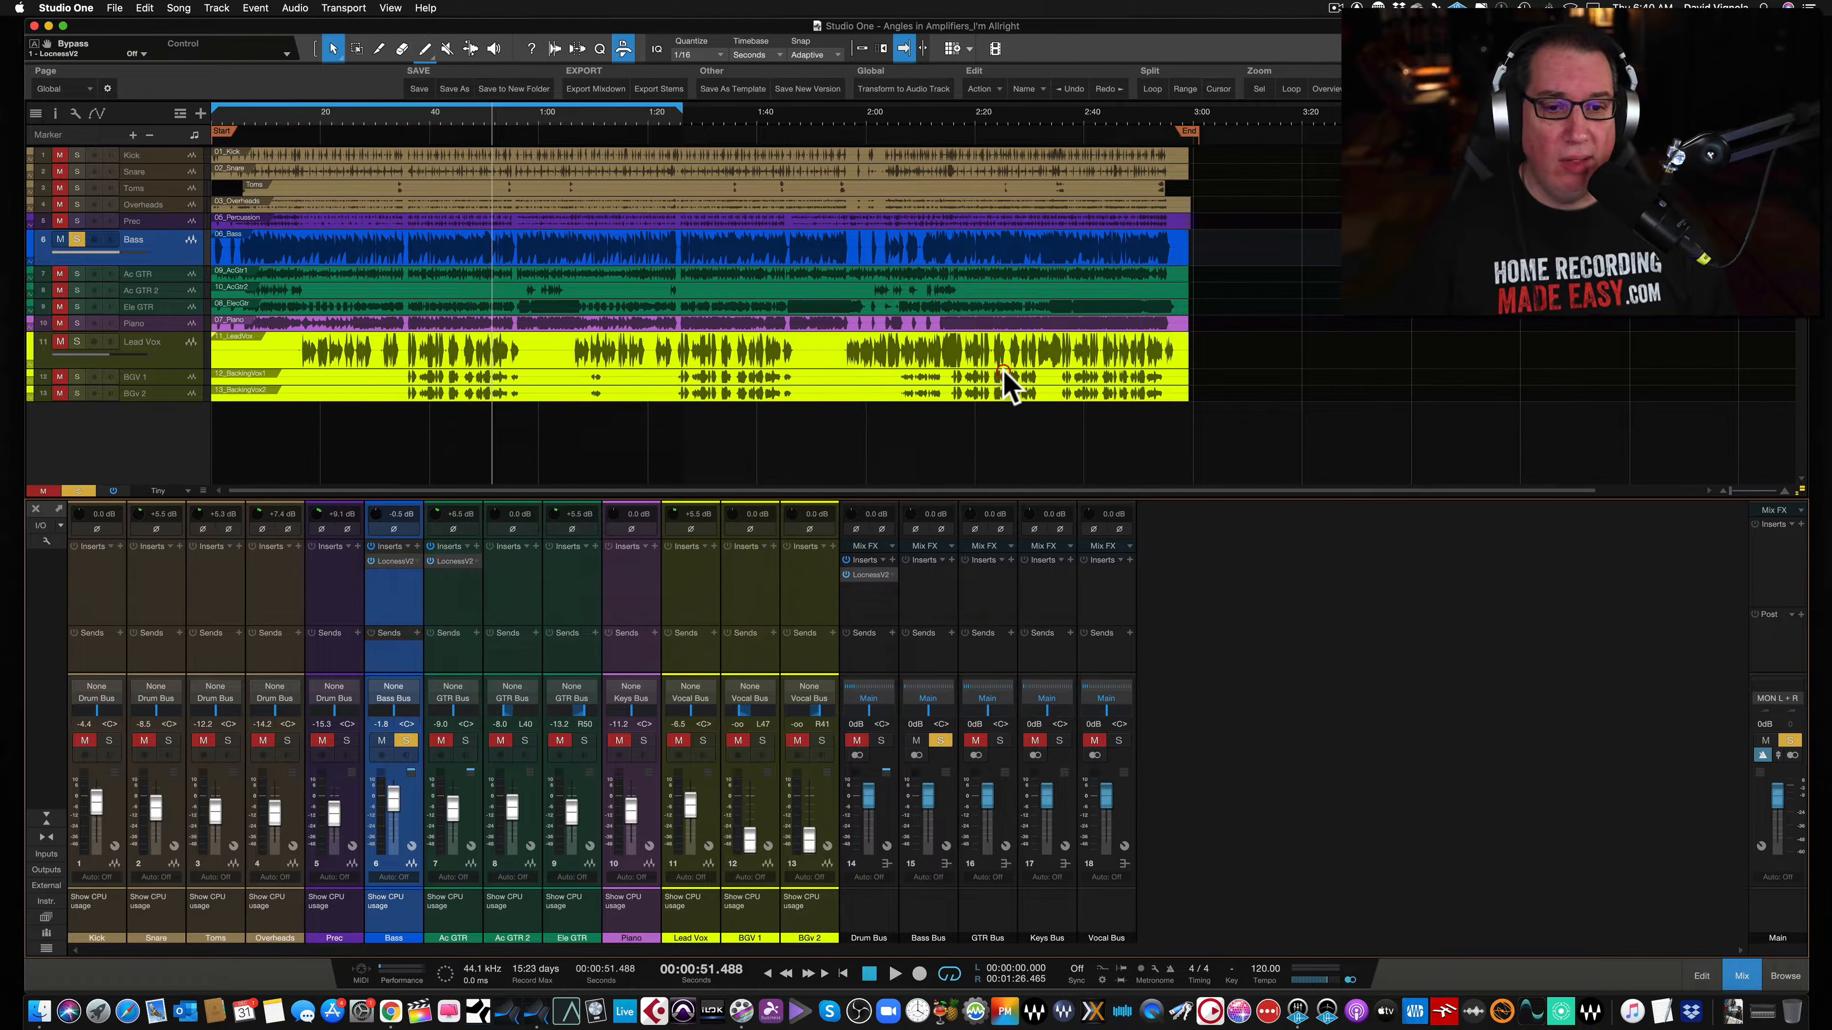
- Solo the Ac GTR channel instead of Bass and open a Smash-Box insert on it
click(465, 740)
click(405, 740)
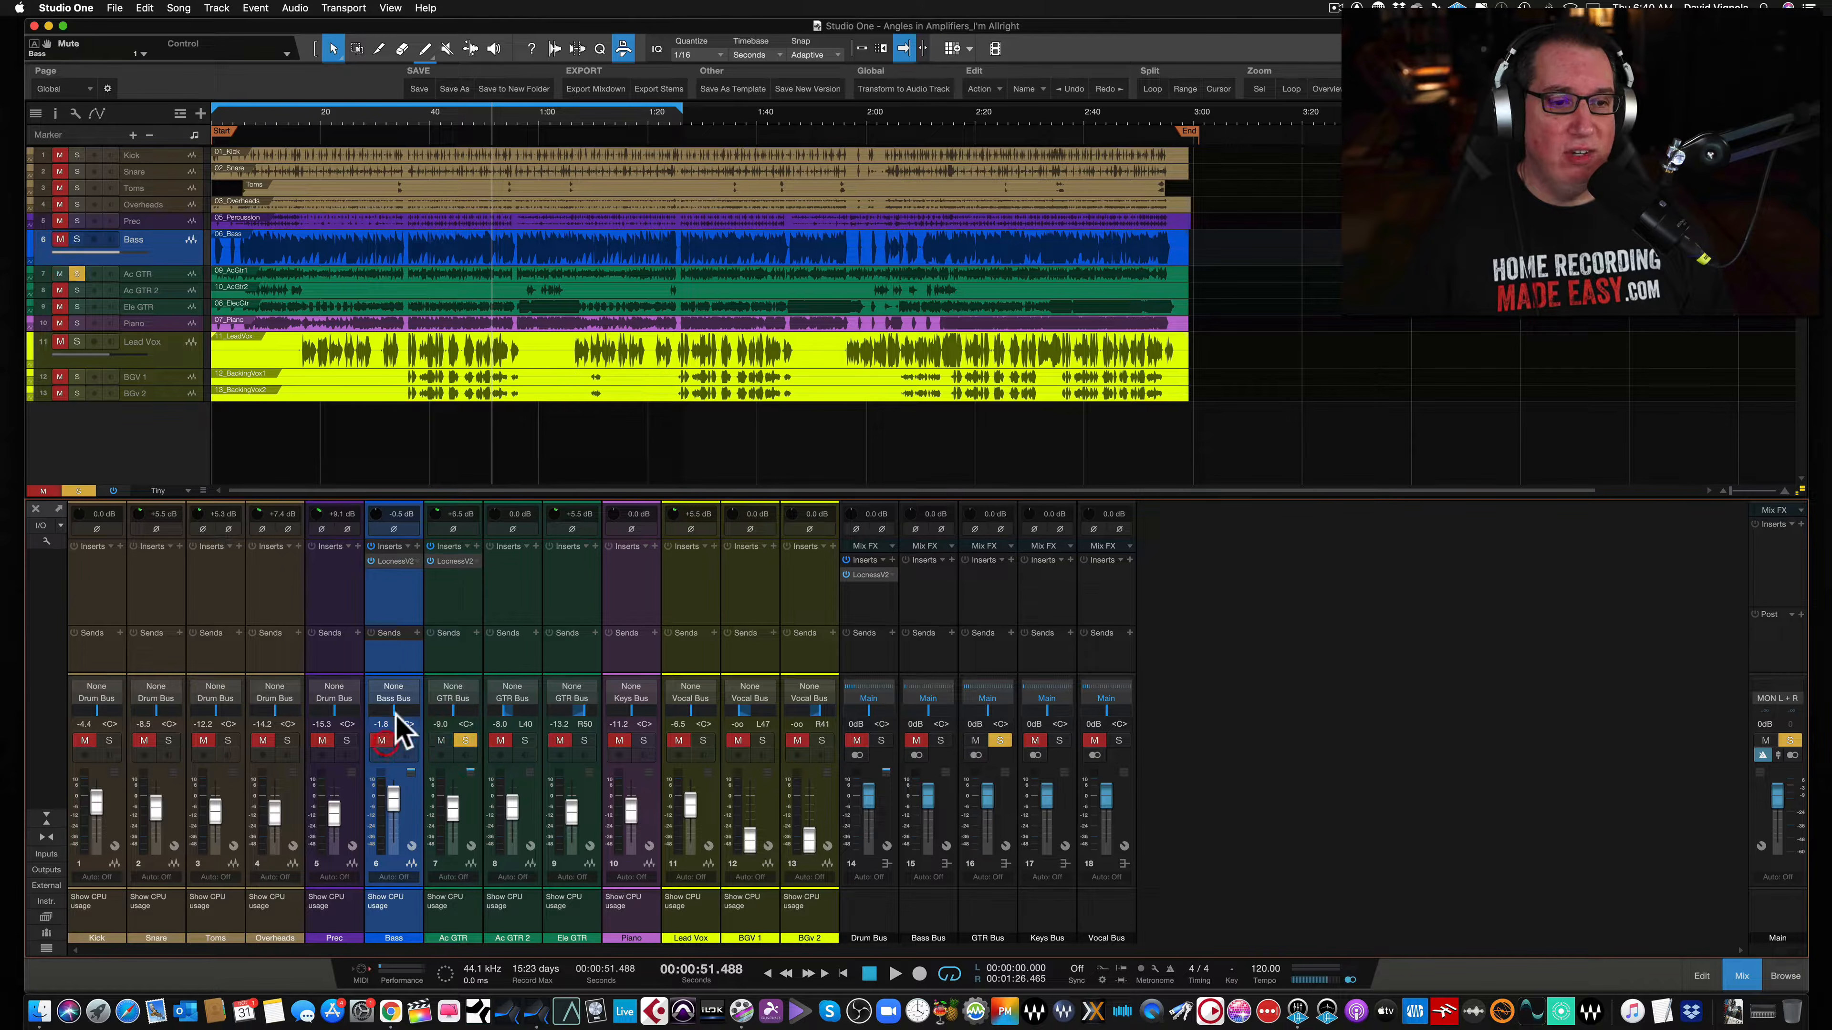
click(447, 613)
double_click(454, 561)
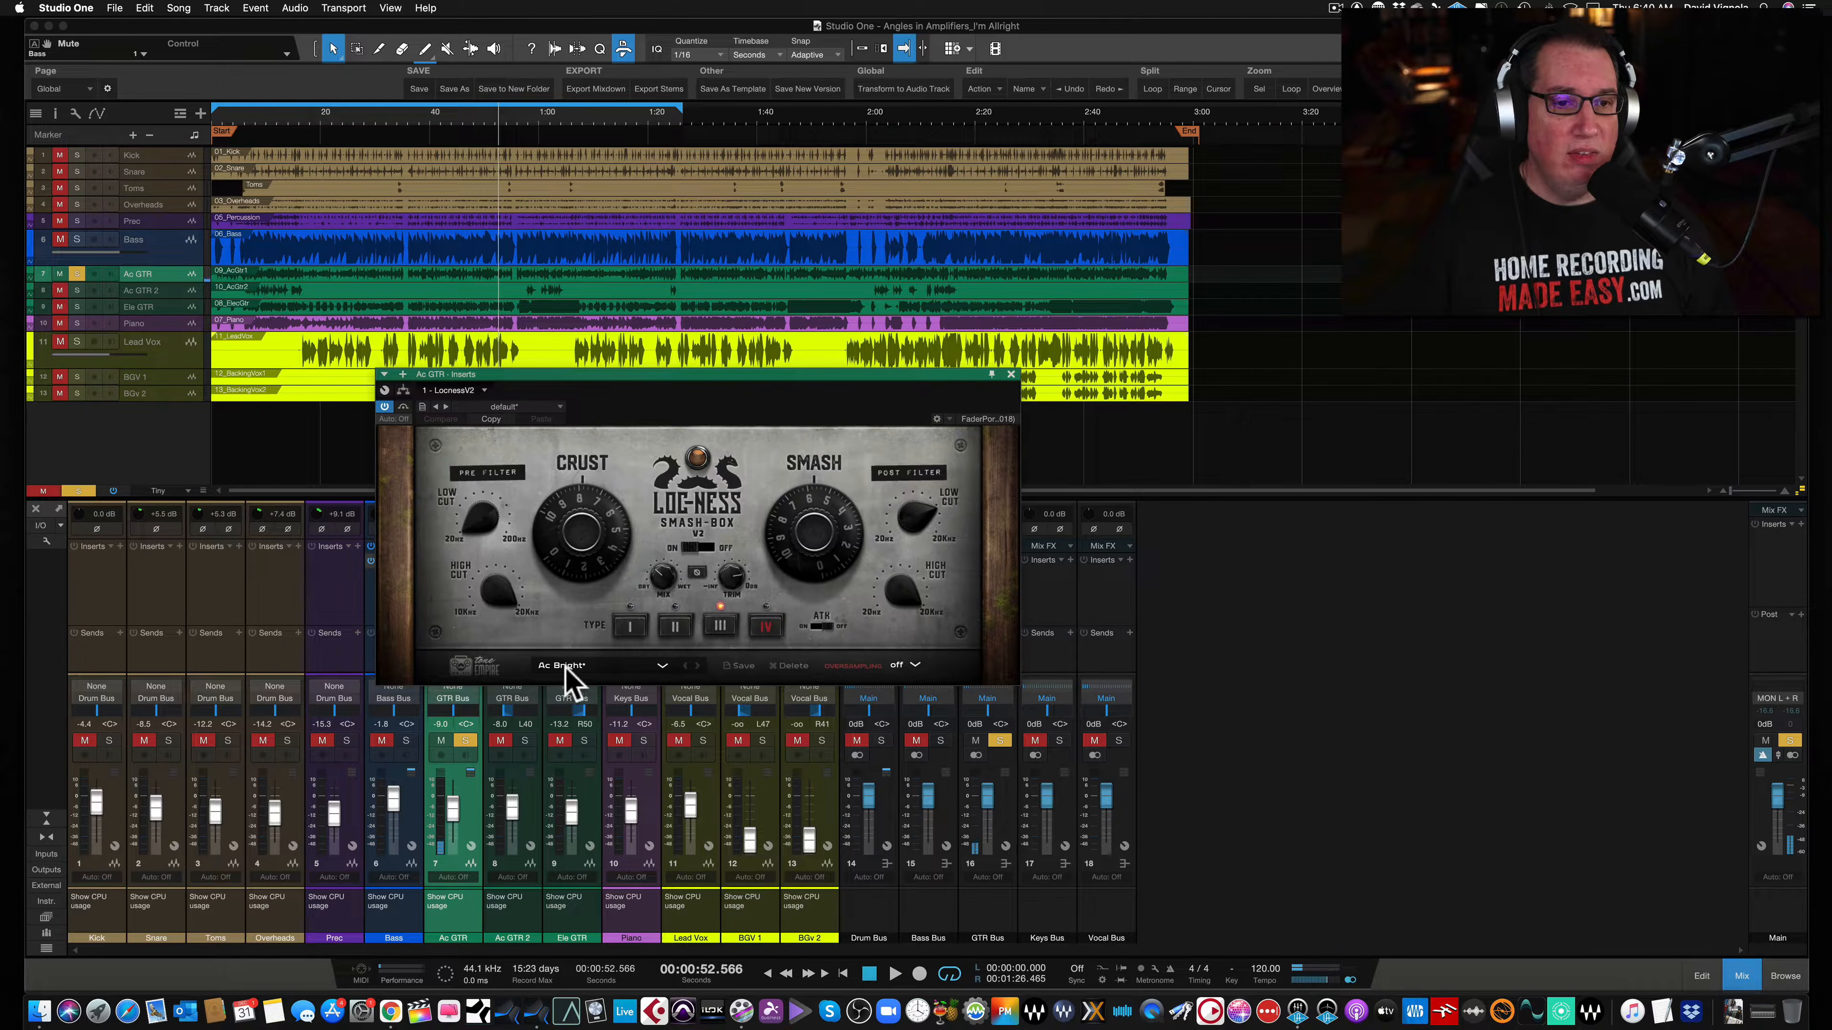
- Load the AC Mids preset from the Guitars preset category on the Ac GTR Smash-Box
click(608, 662)
mouse_move(624, 729)
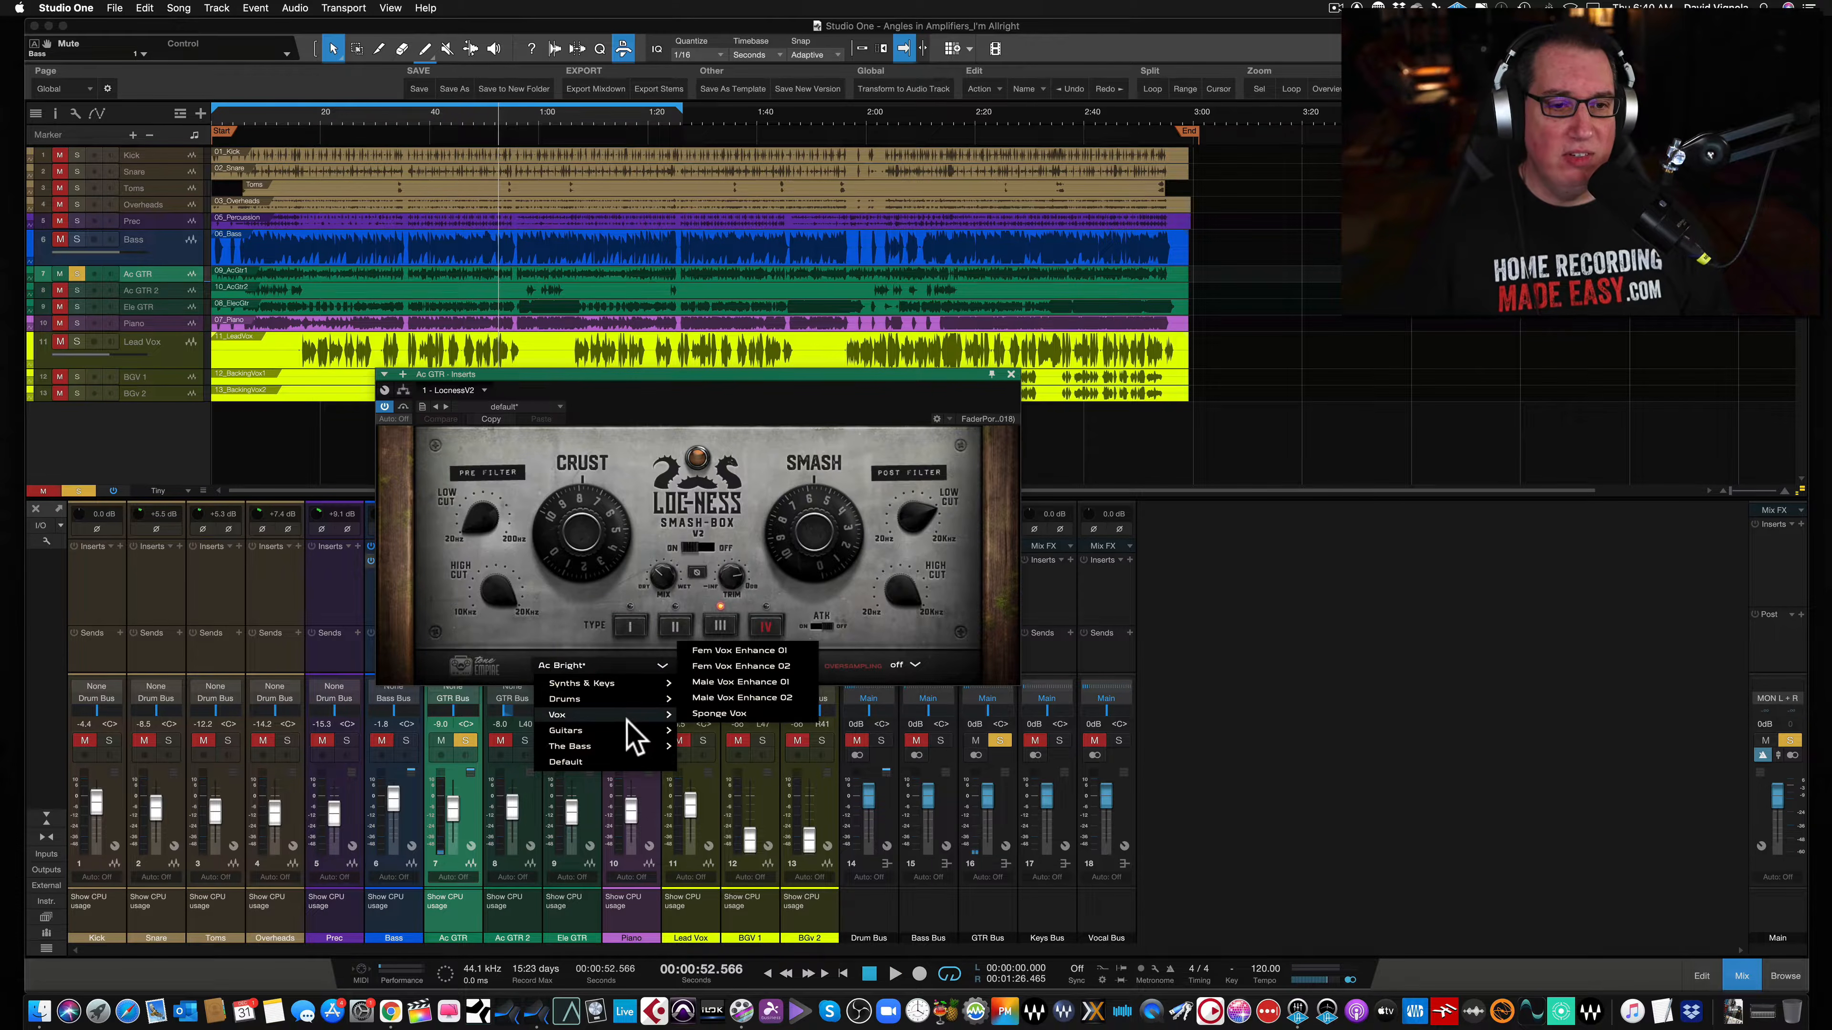
click(710, 666)
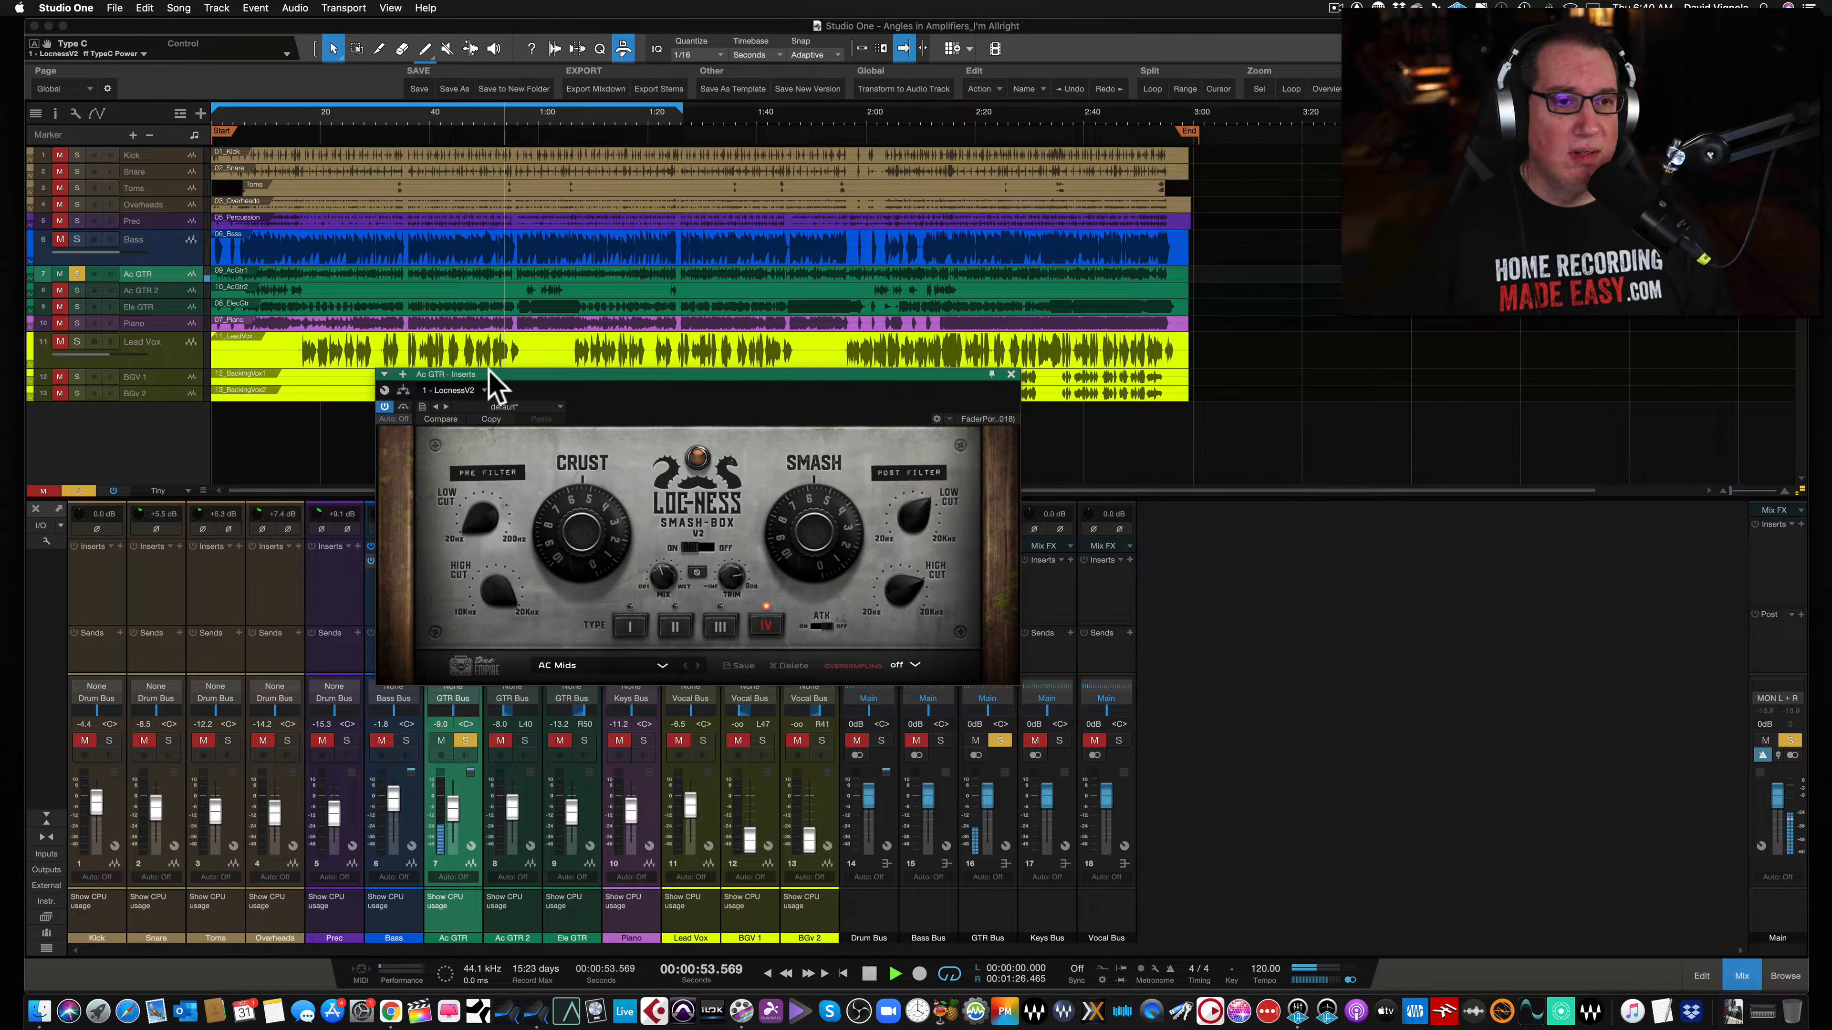
- Compare the Ac GTR Smash-Box bypassed and active and select saturation type IV
click(403, 408)
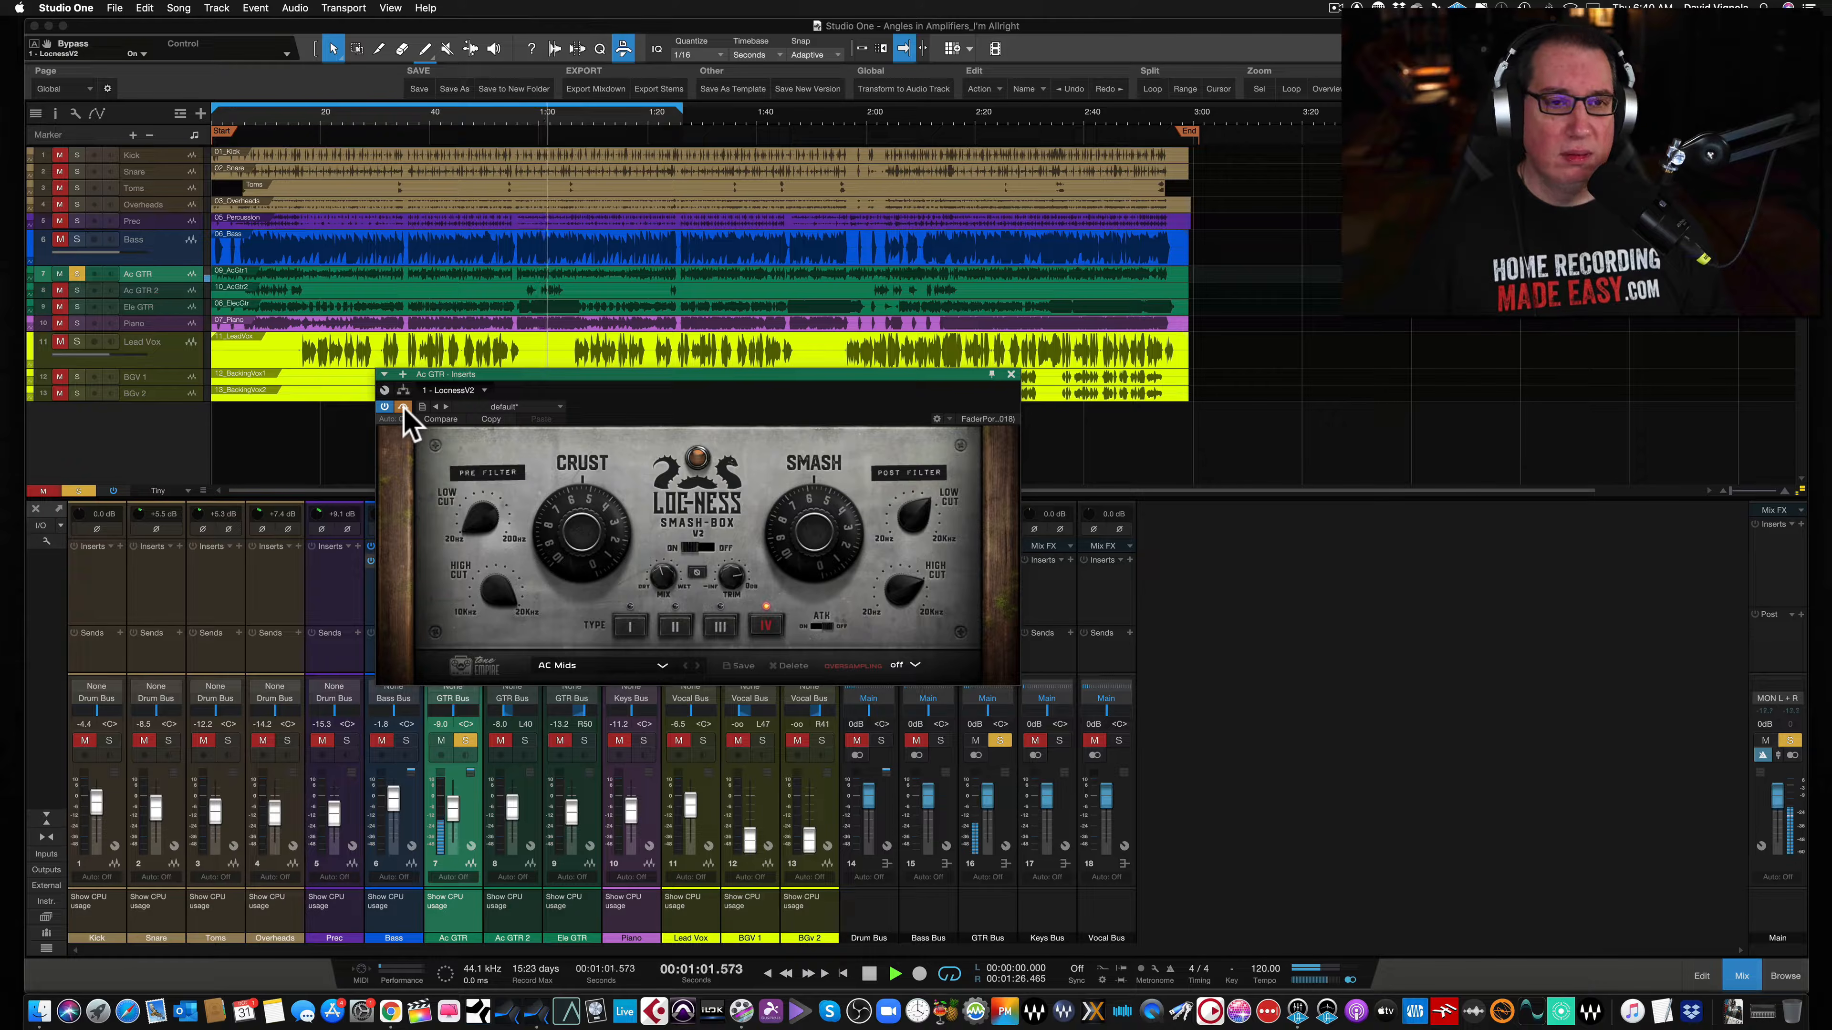
click(403, 407)
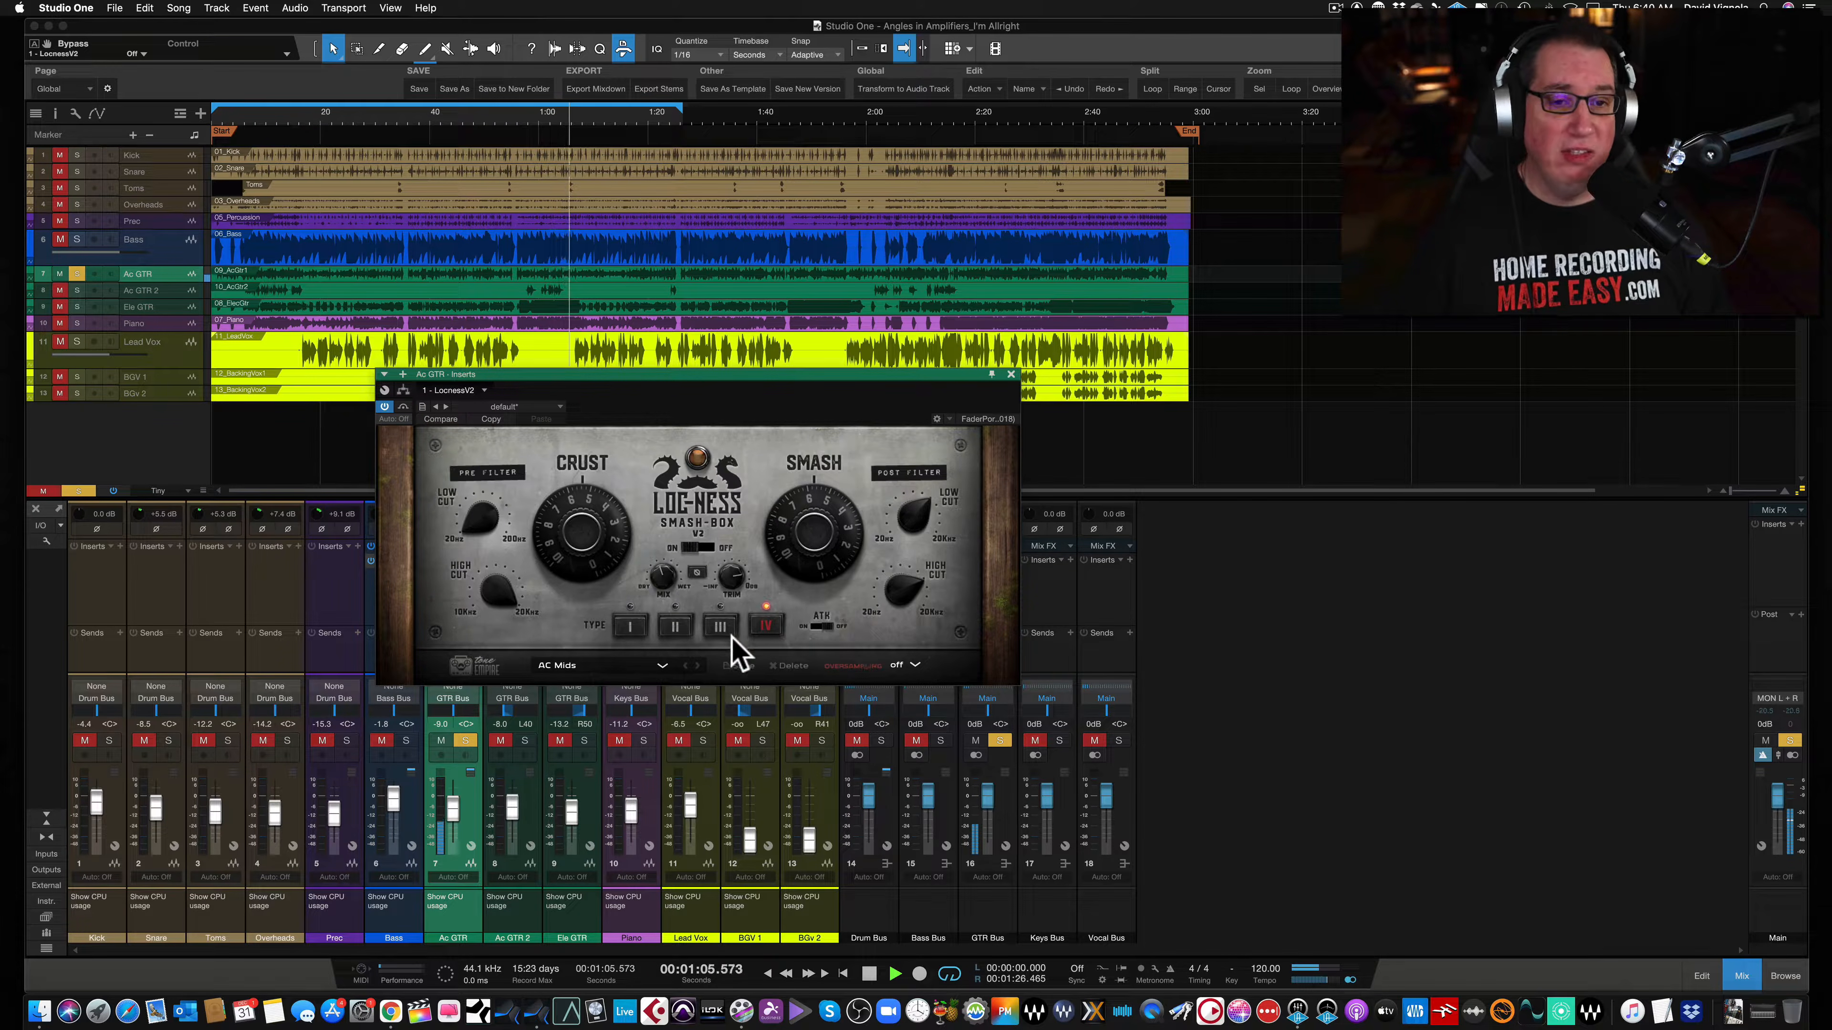
click(670, 627)
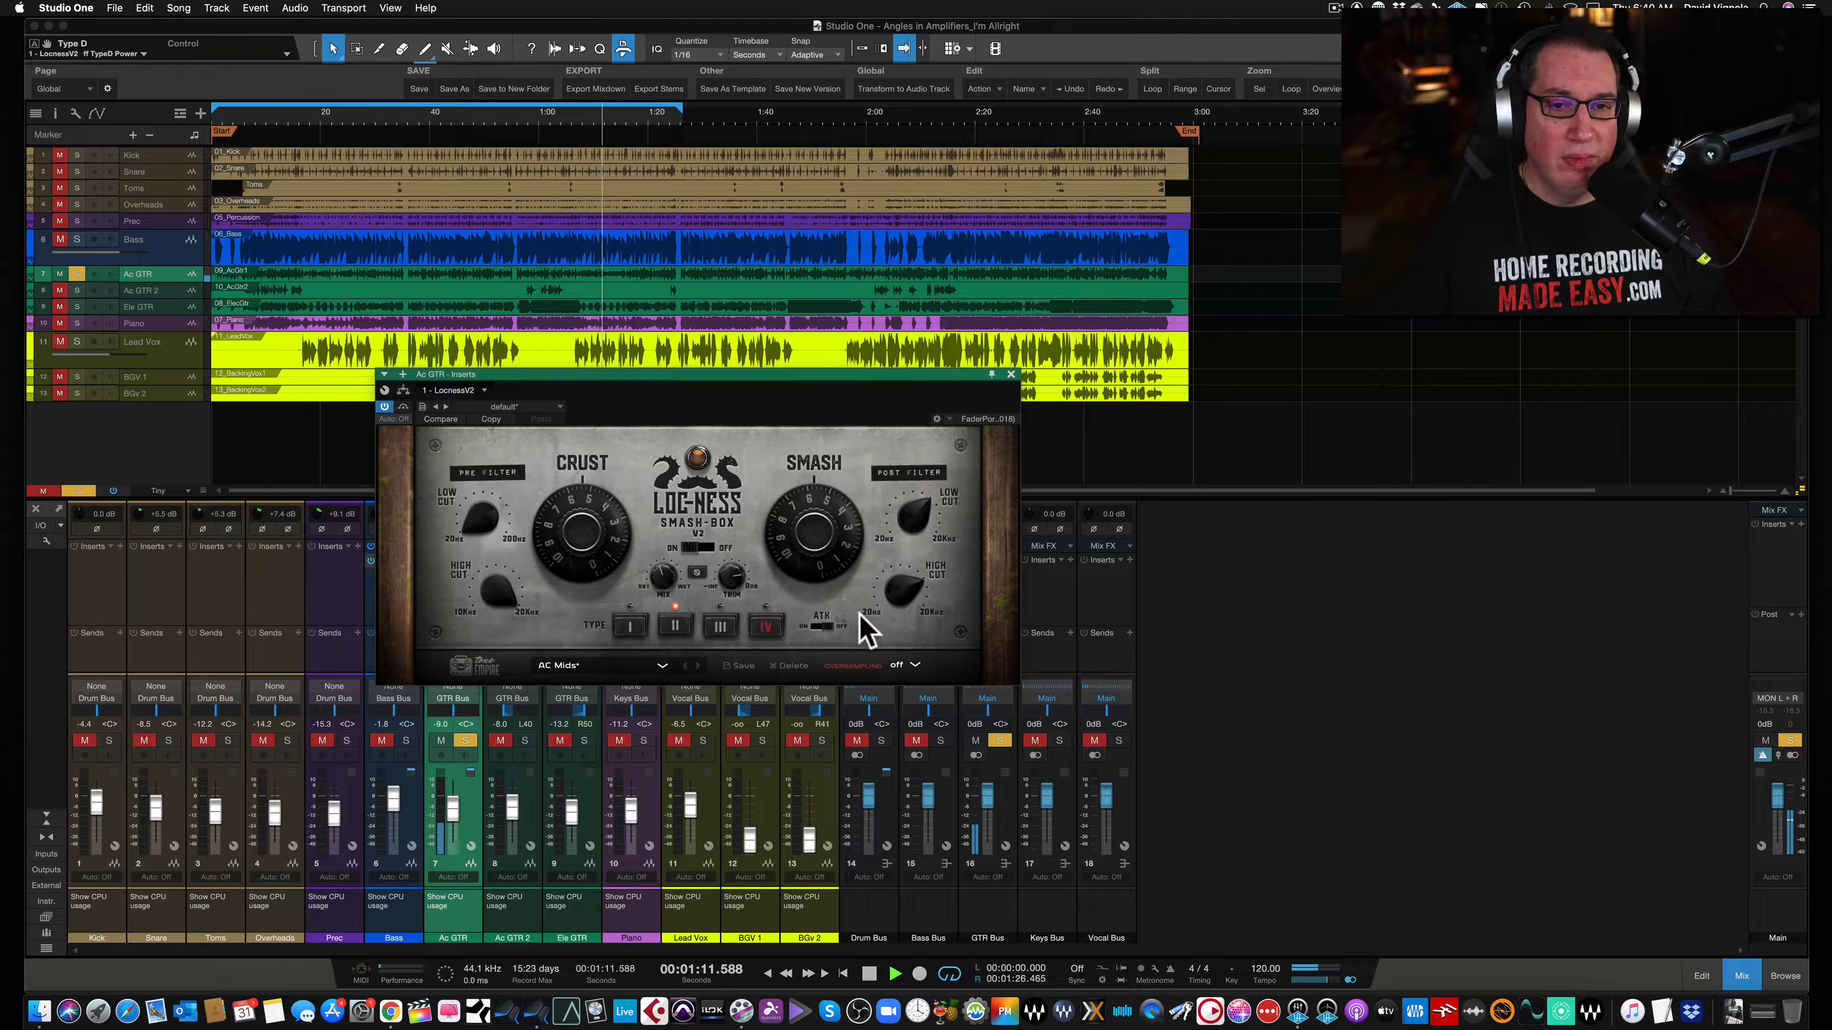
- Play the song, lower the Ac GTR Smash-Box Dry/Wet mix to about 20%, and return to the song start
key(space)
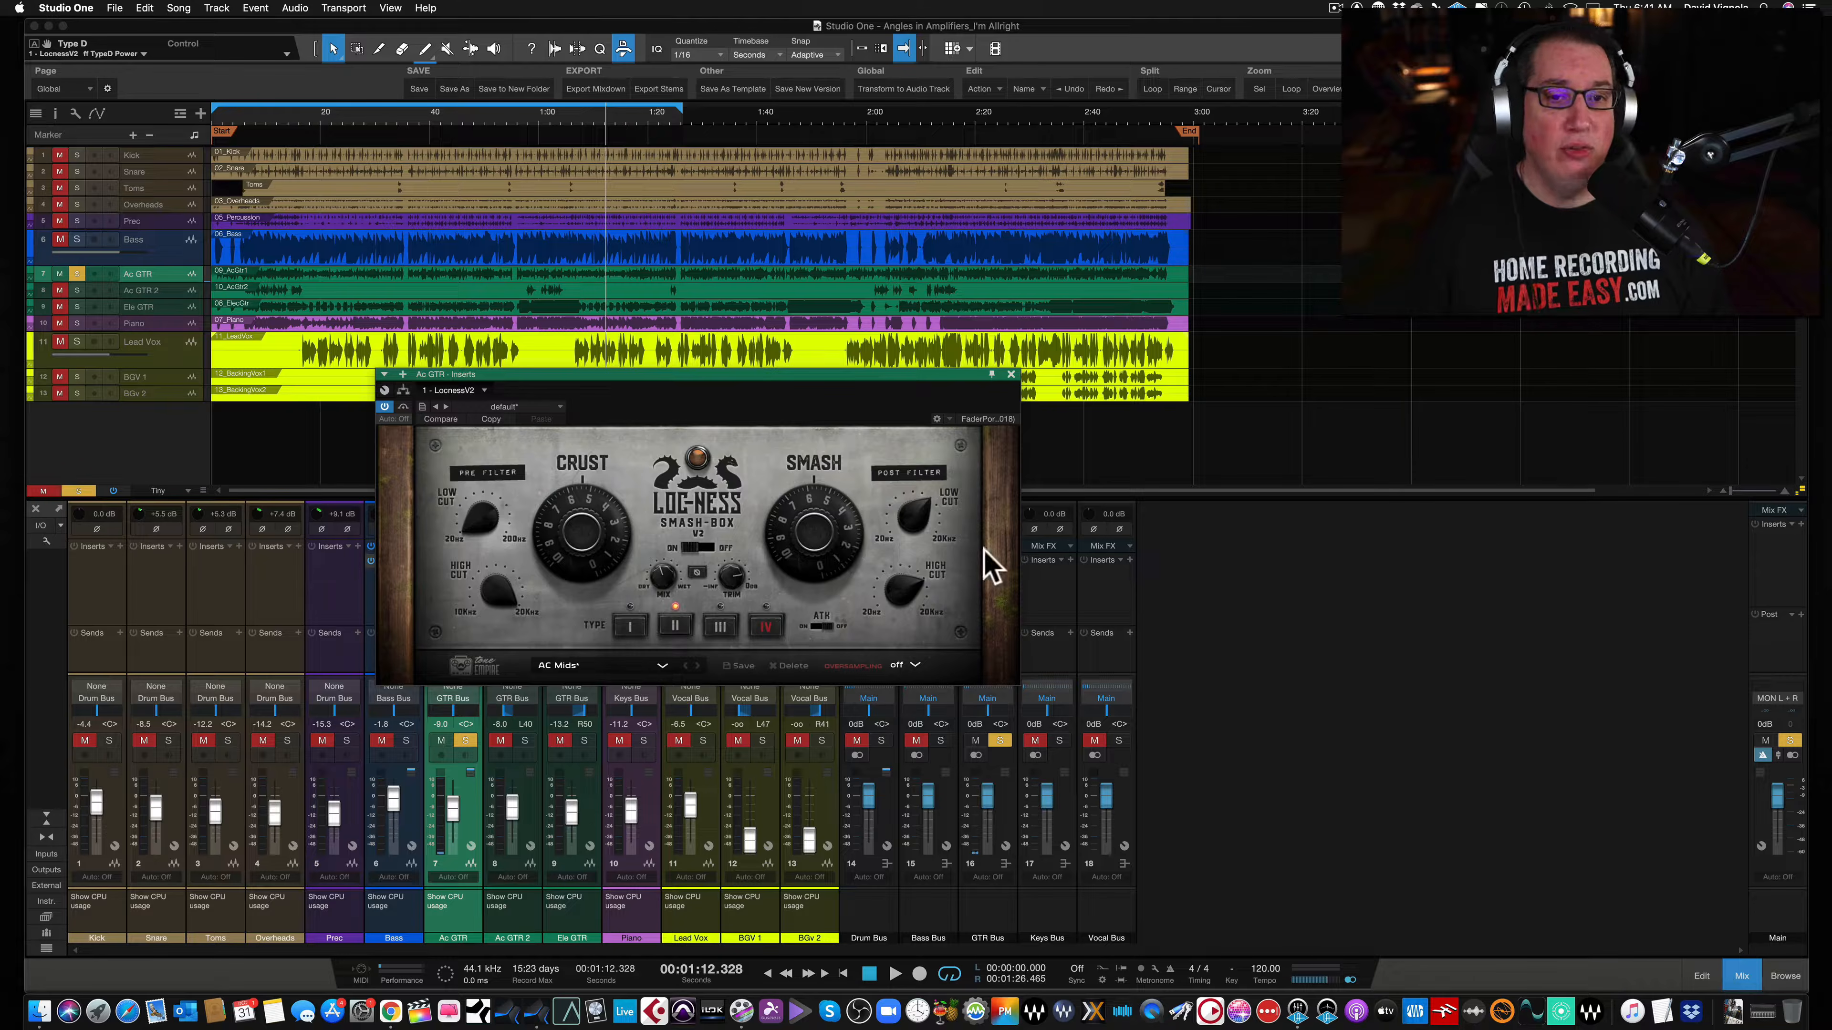
key(space)
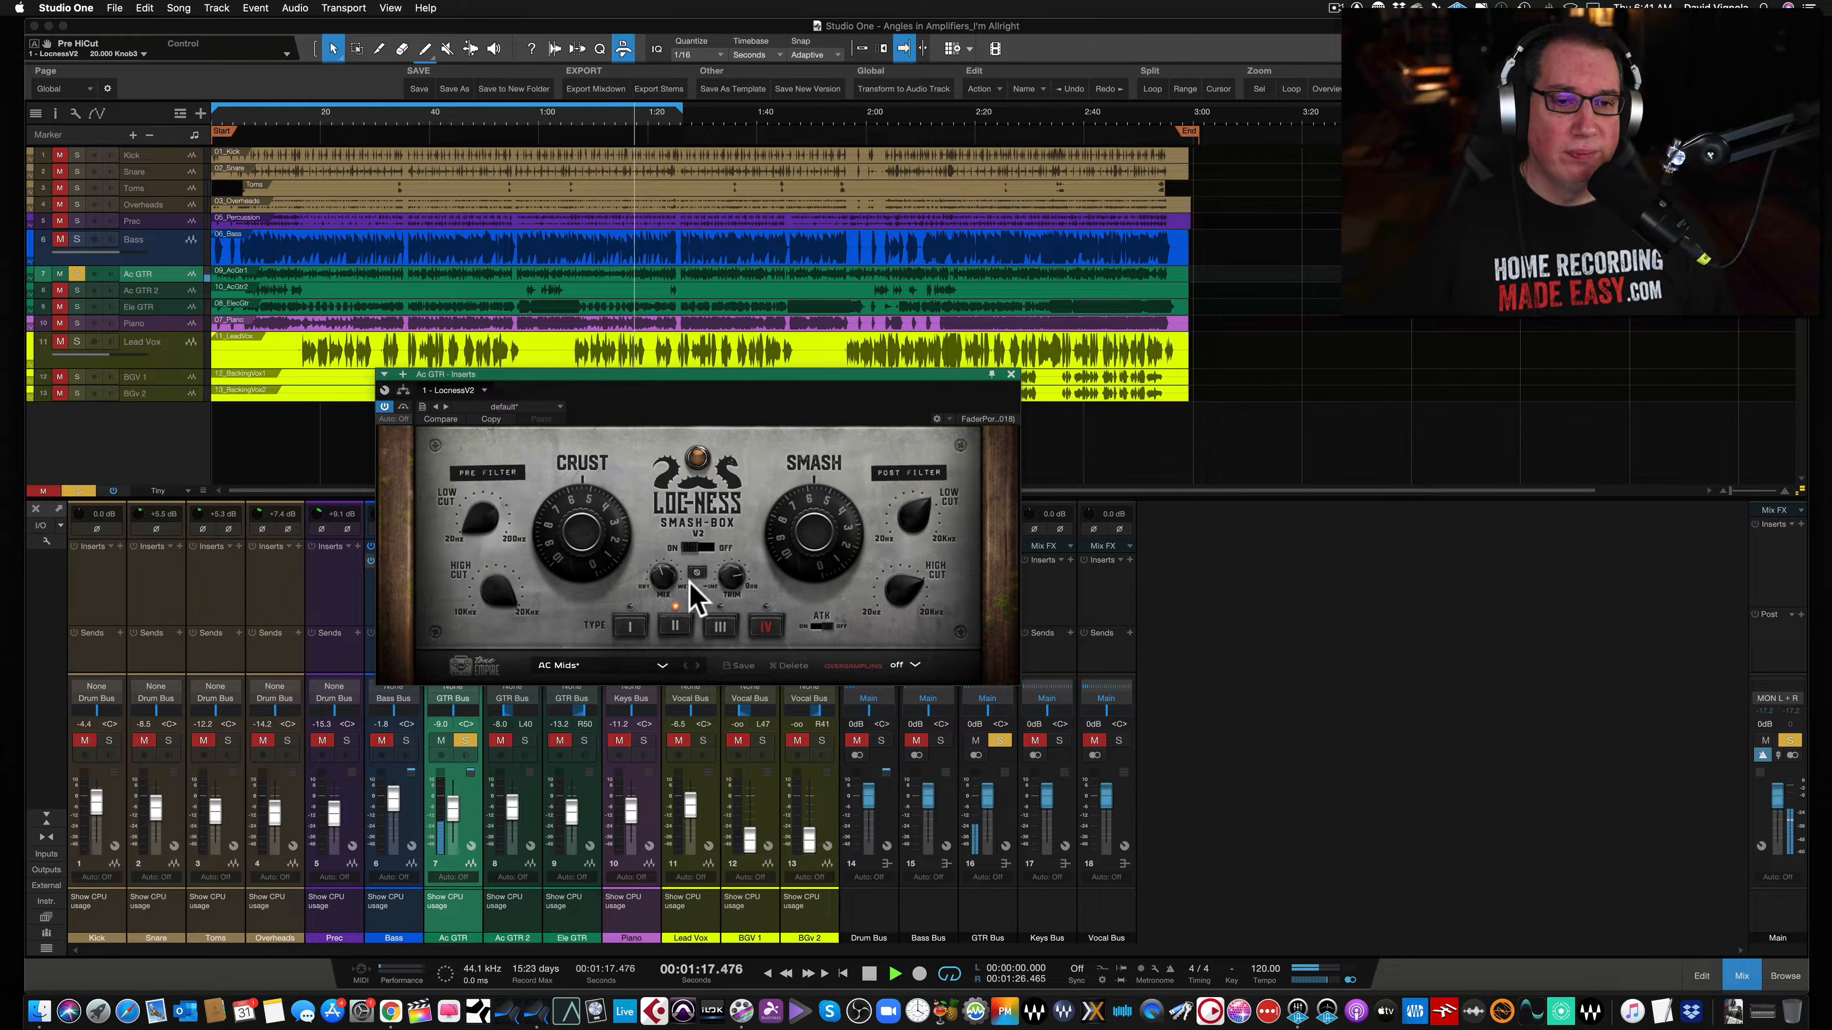
key(space)
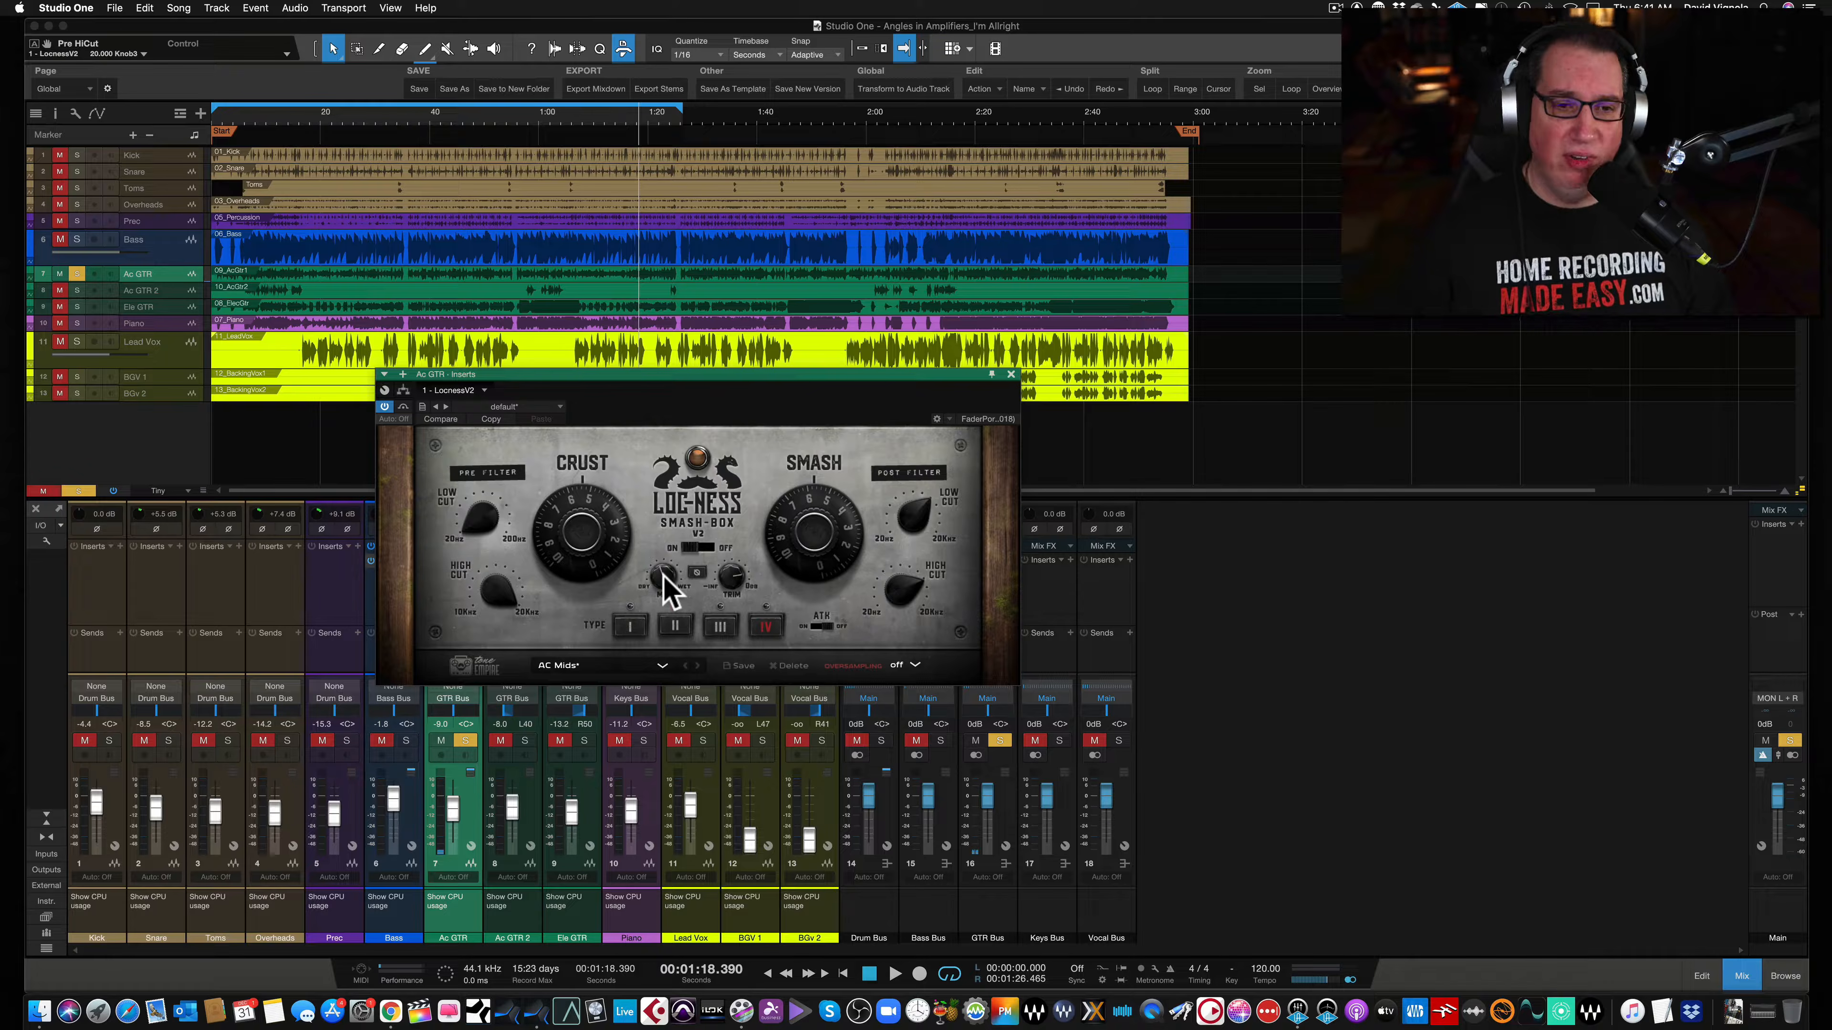
key(space)
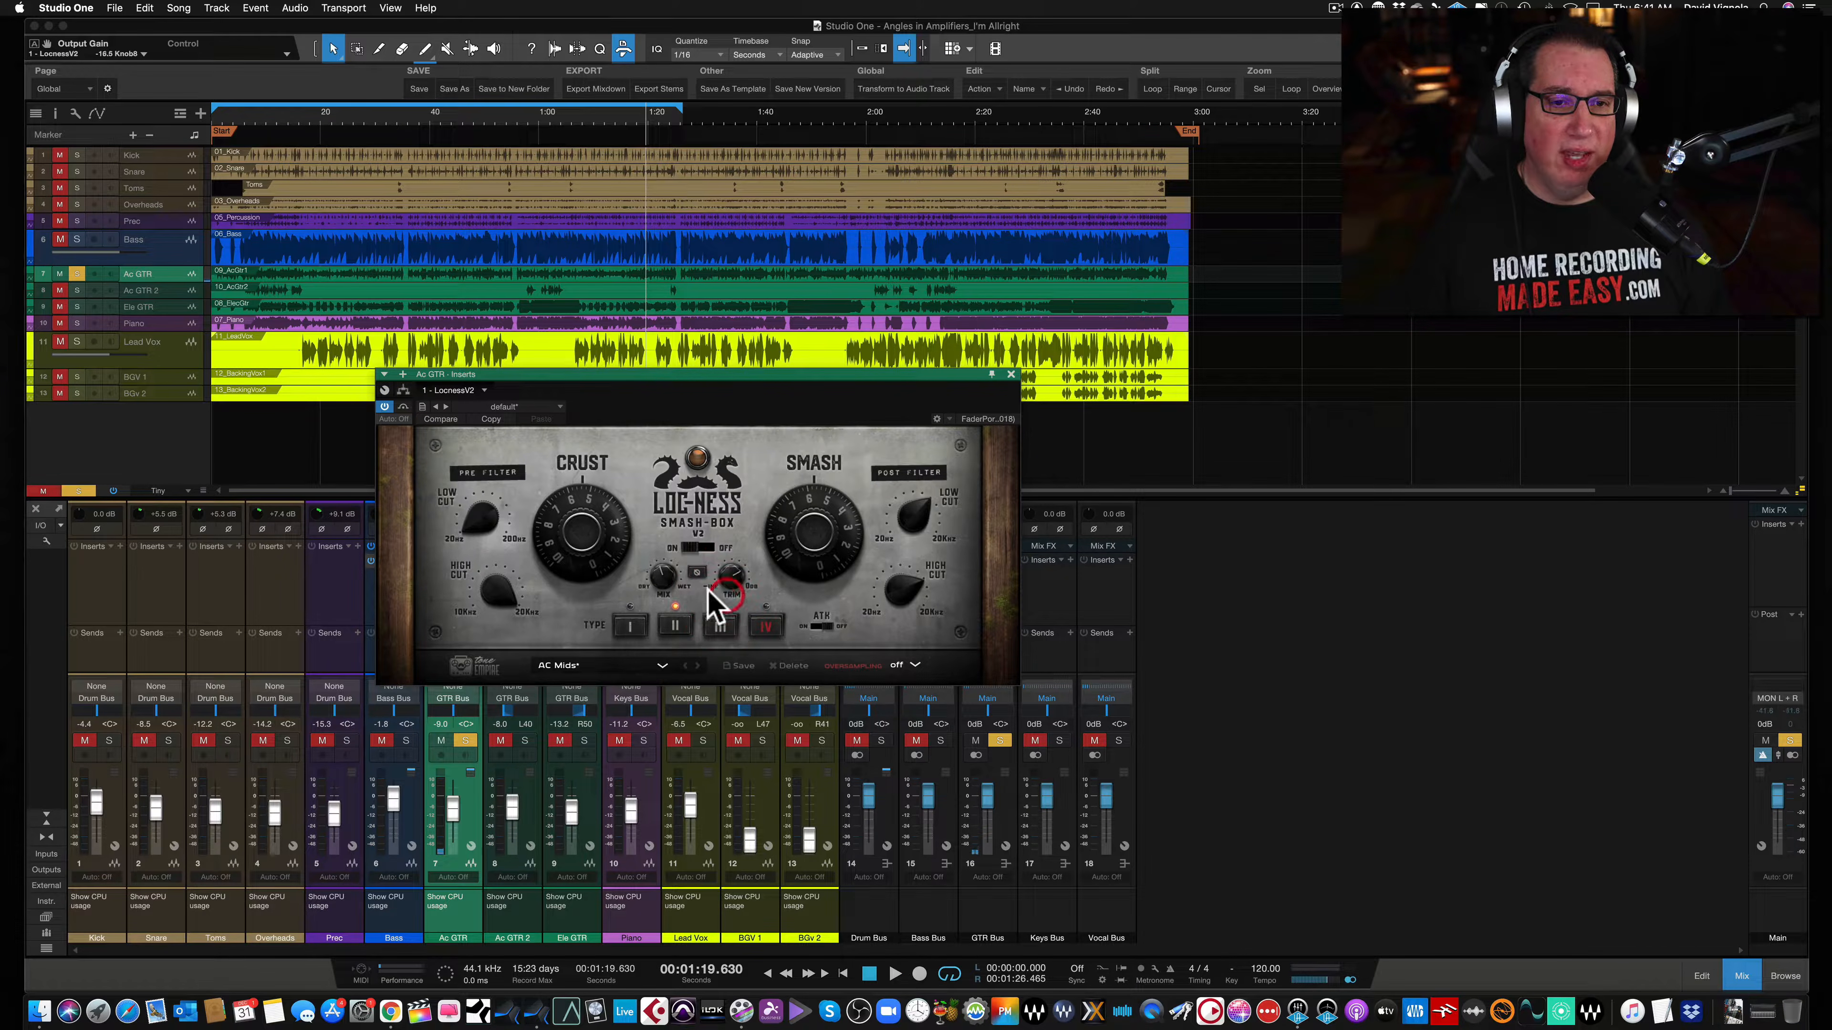
click(663, 357)
key(space)
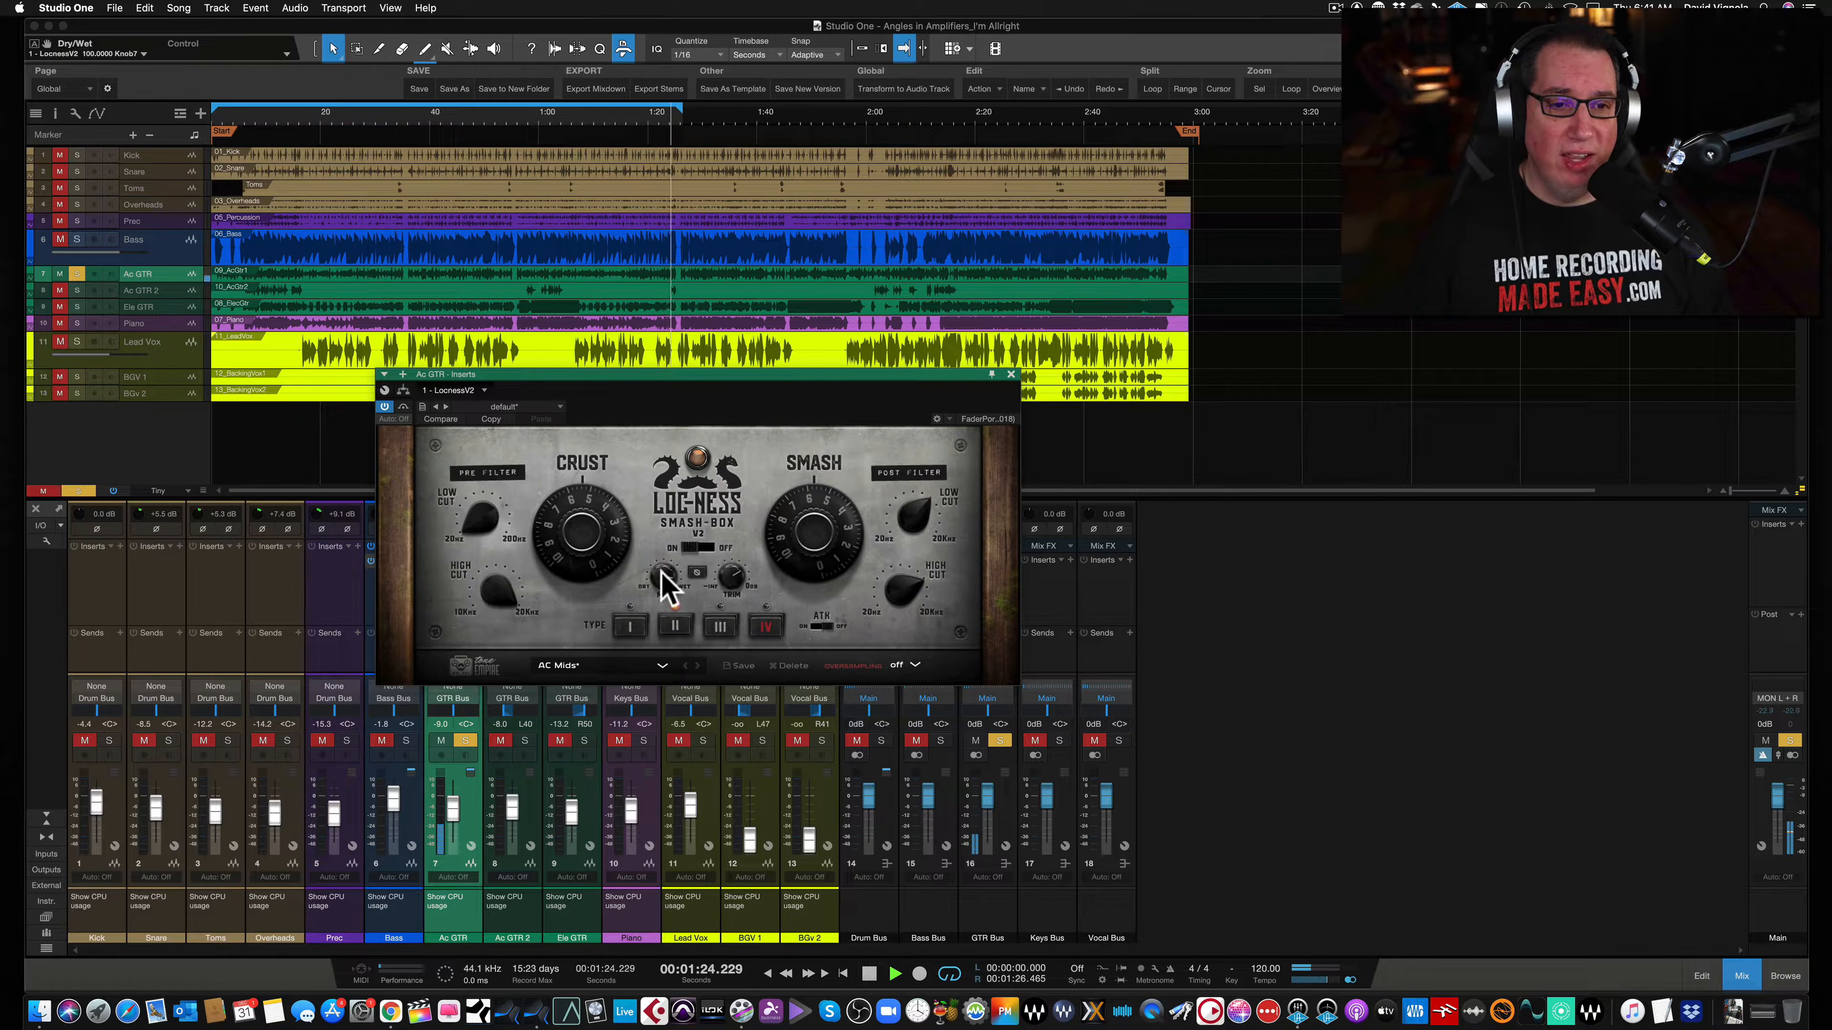
key(space)
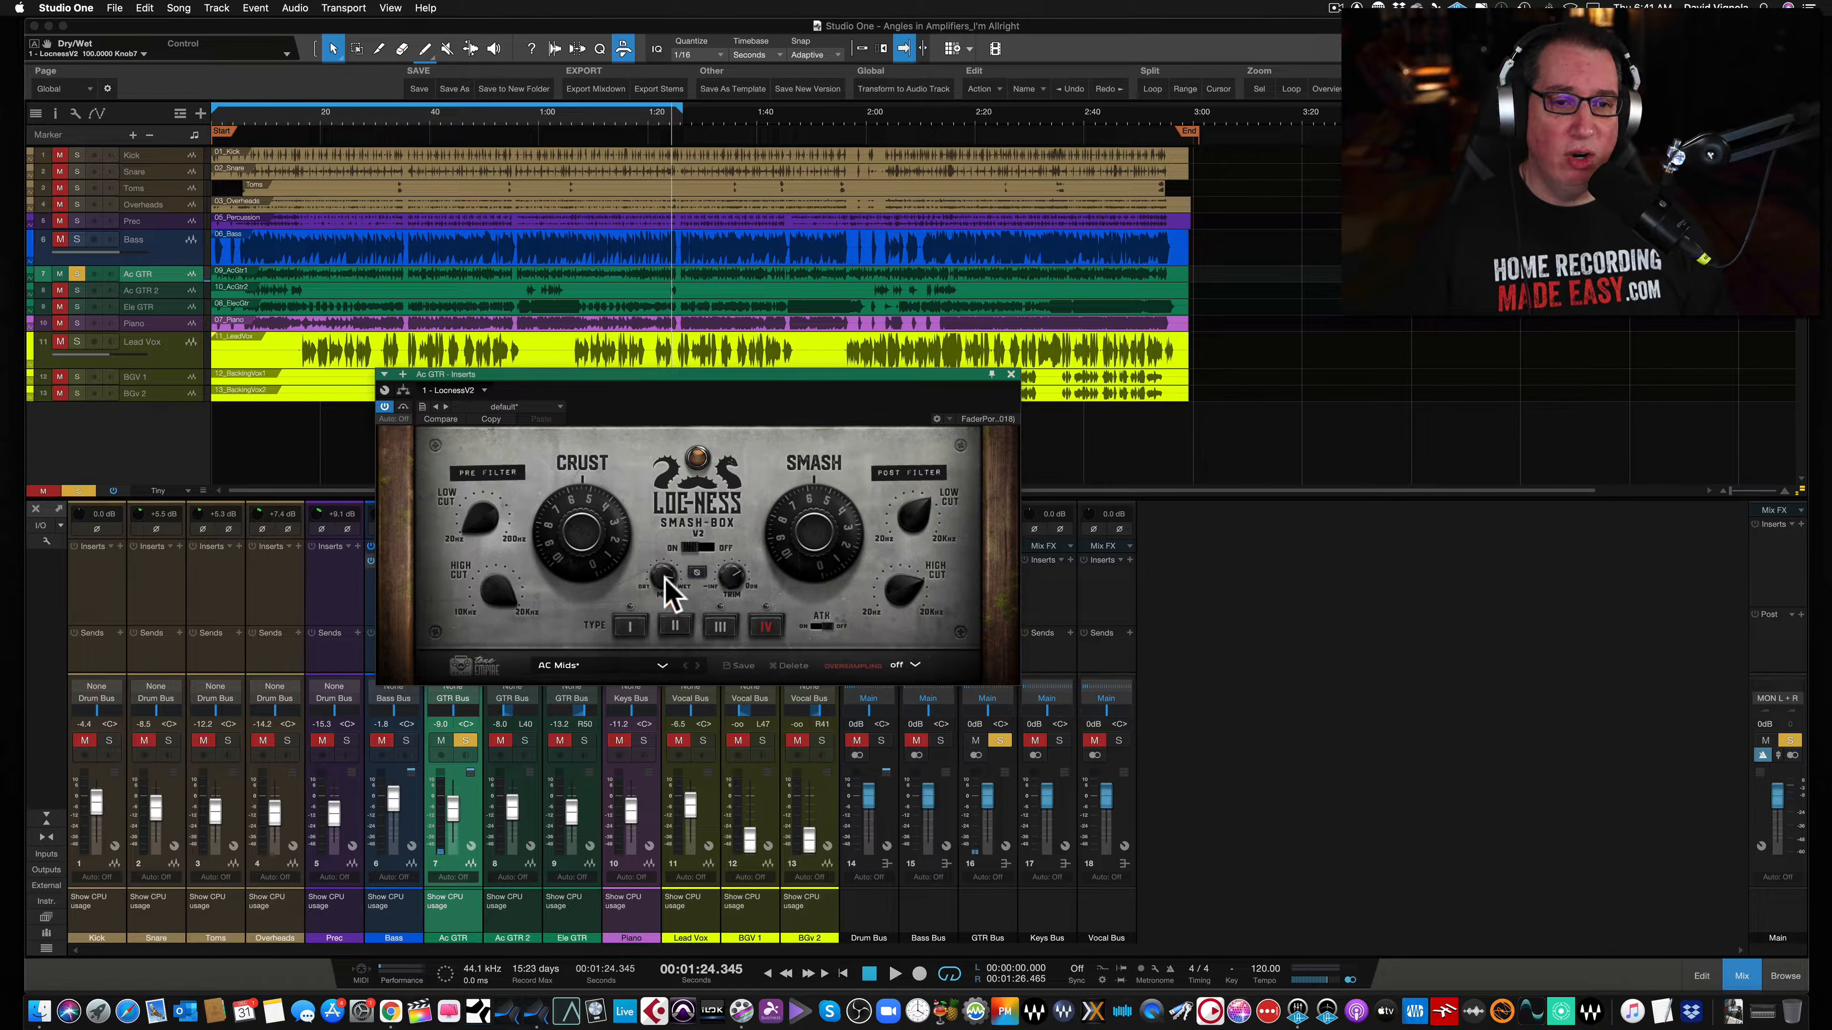
drag(663, 581, 641, 702)
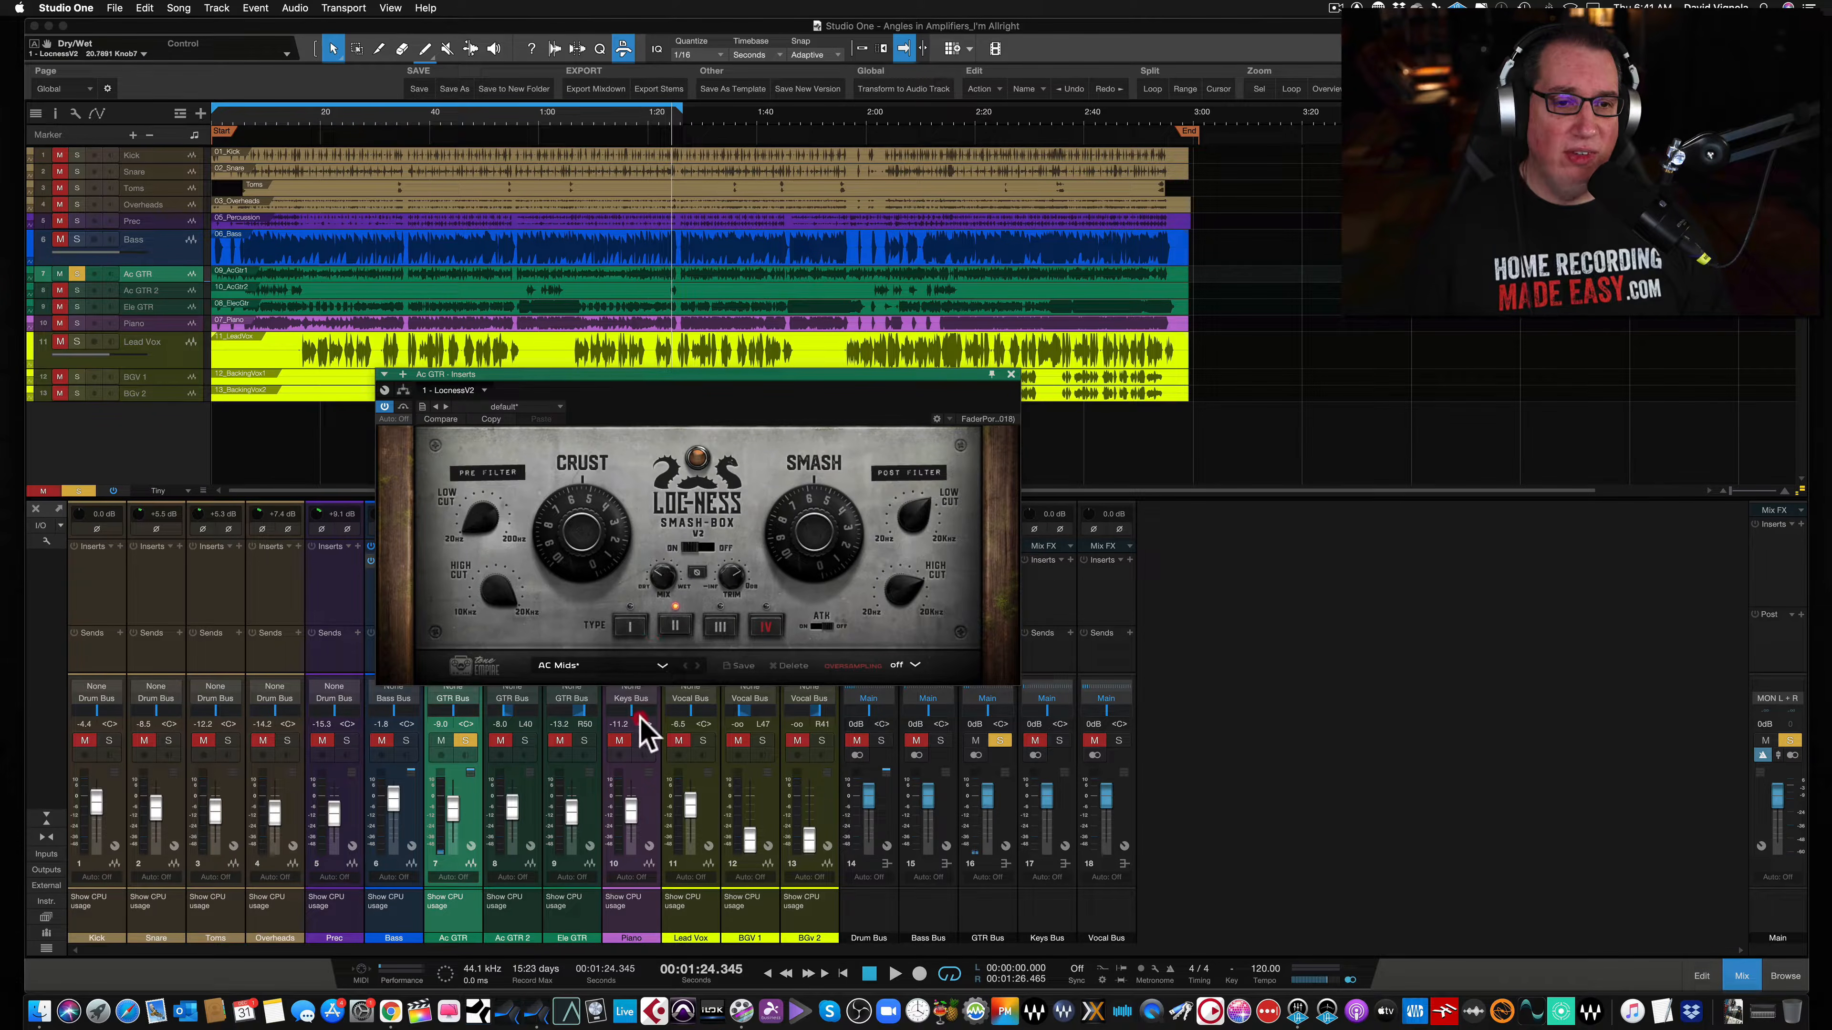
key(space)
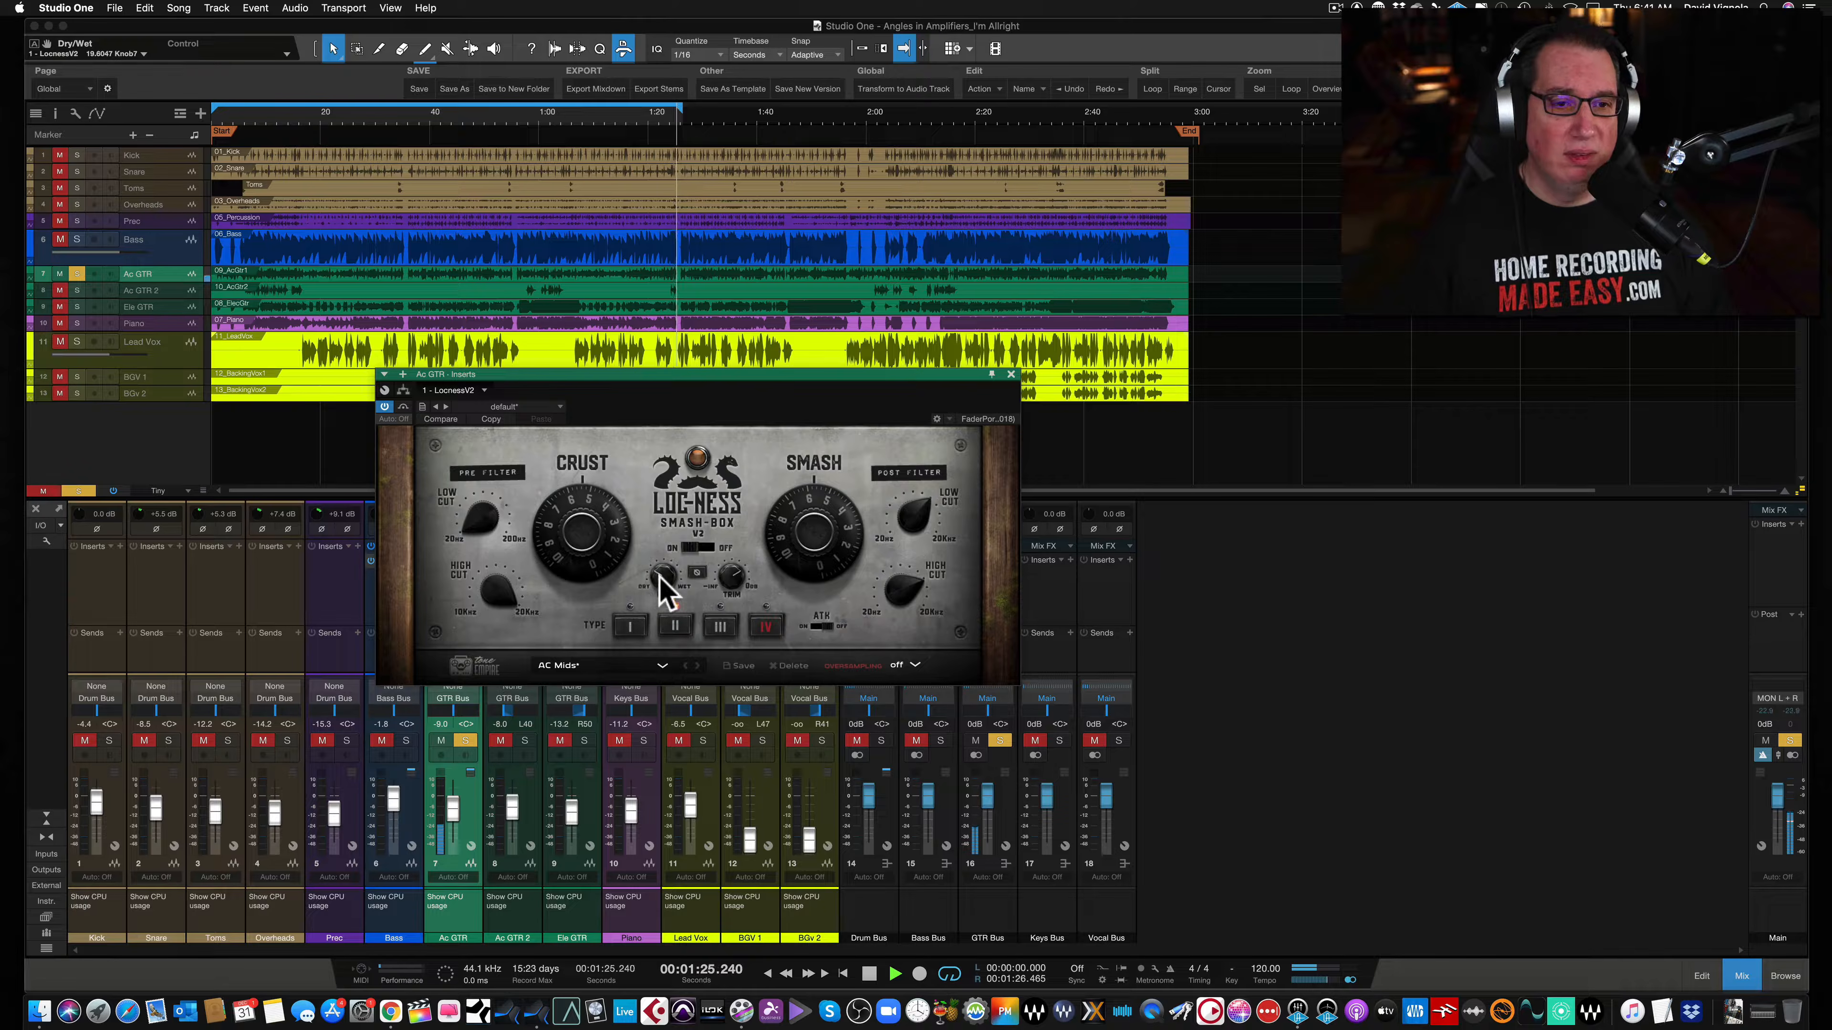
key(Home)
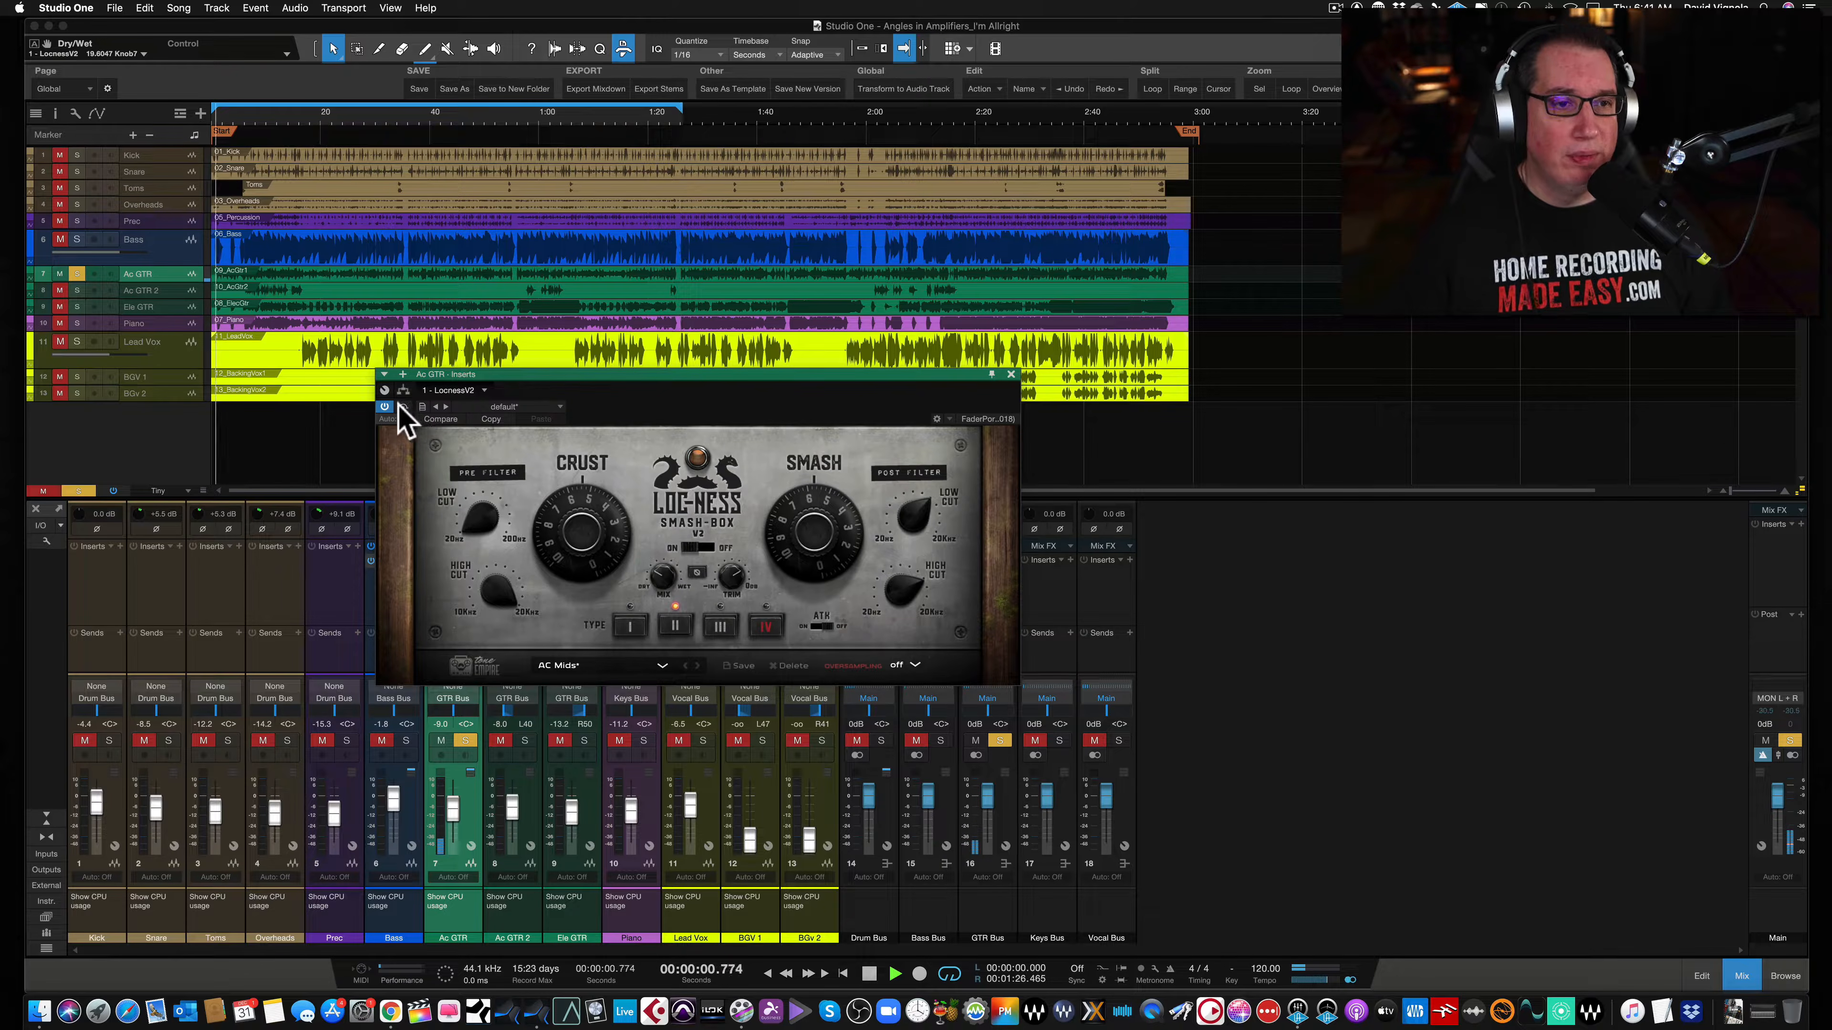
- Compare the Ac GTR Smash-Box bypassed and active, nudge the Mix knob, and lower the Ac GTR fader to -11.2 dB
click(403, 408)
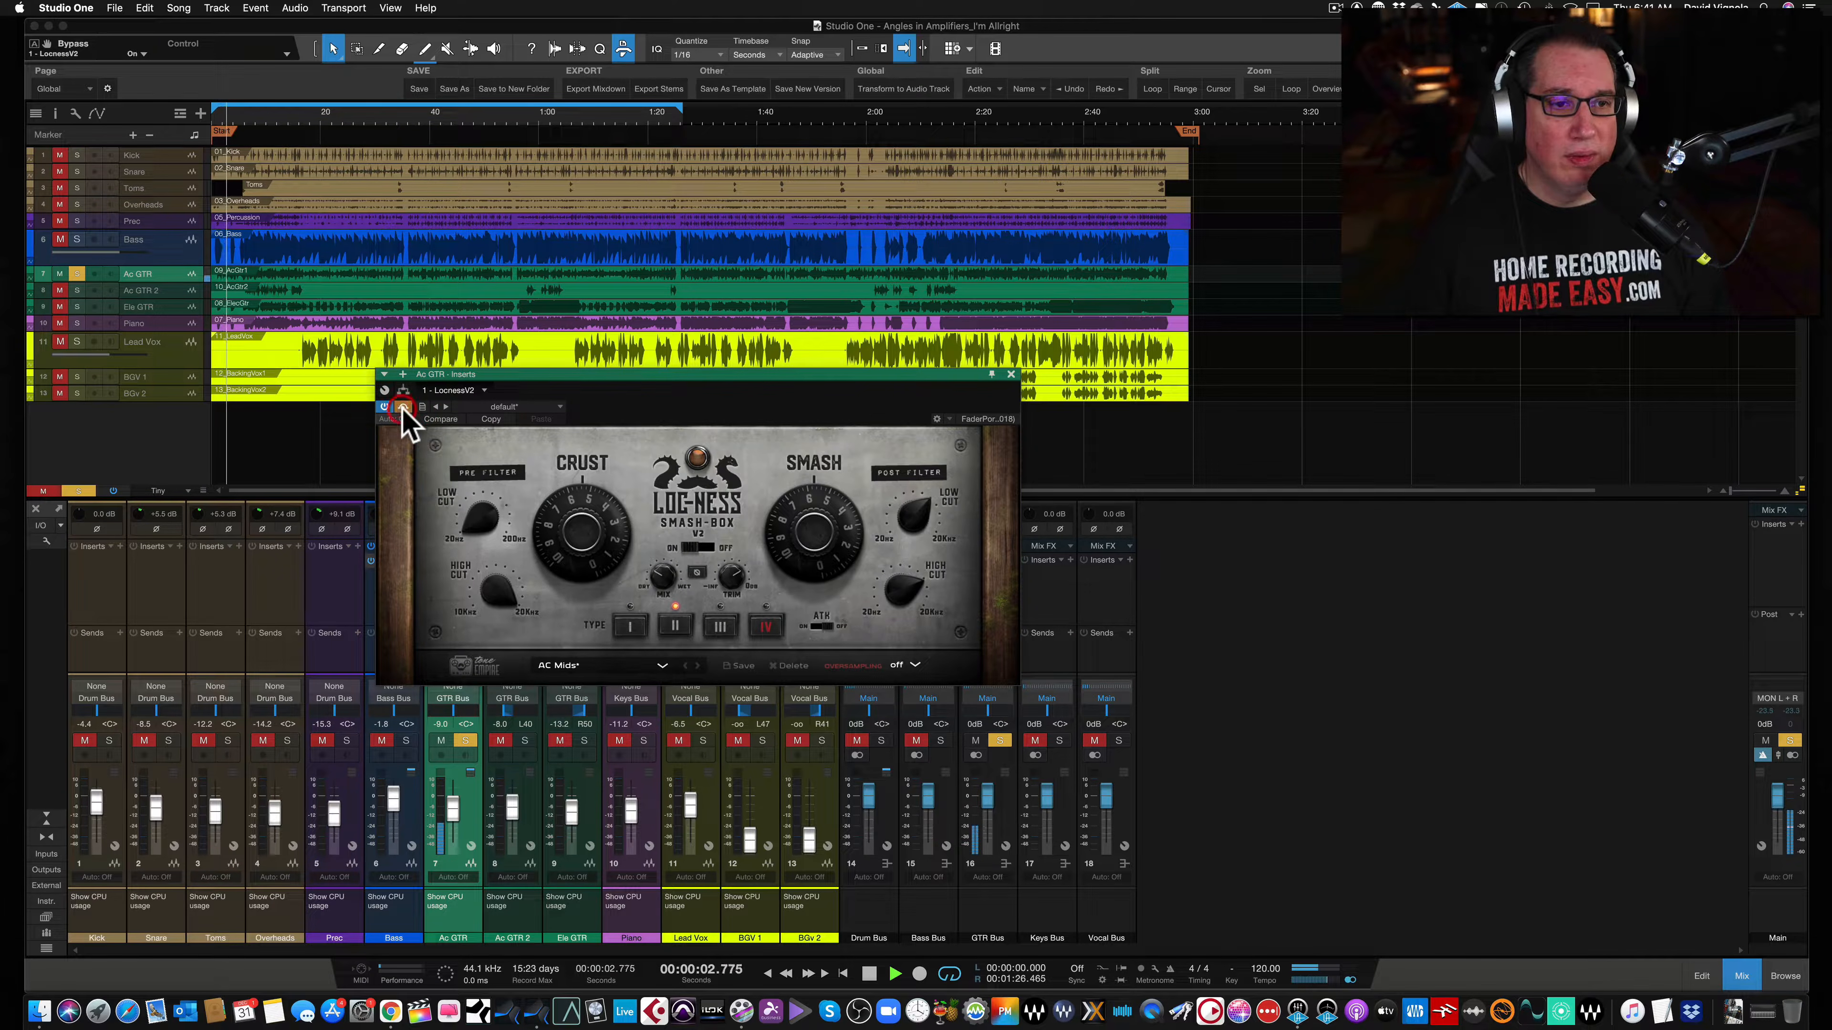
click(403, 408)
drag(728, 575, 734, 574)
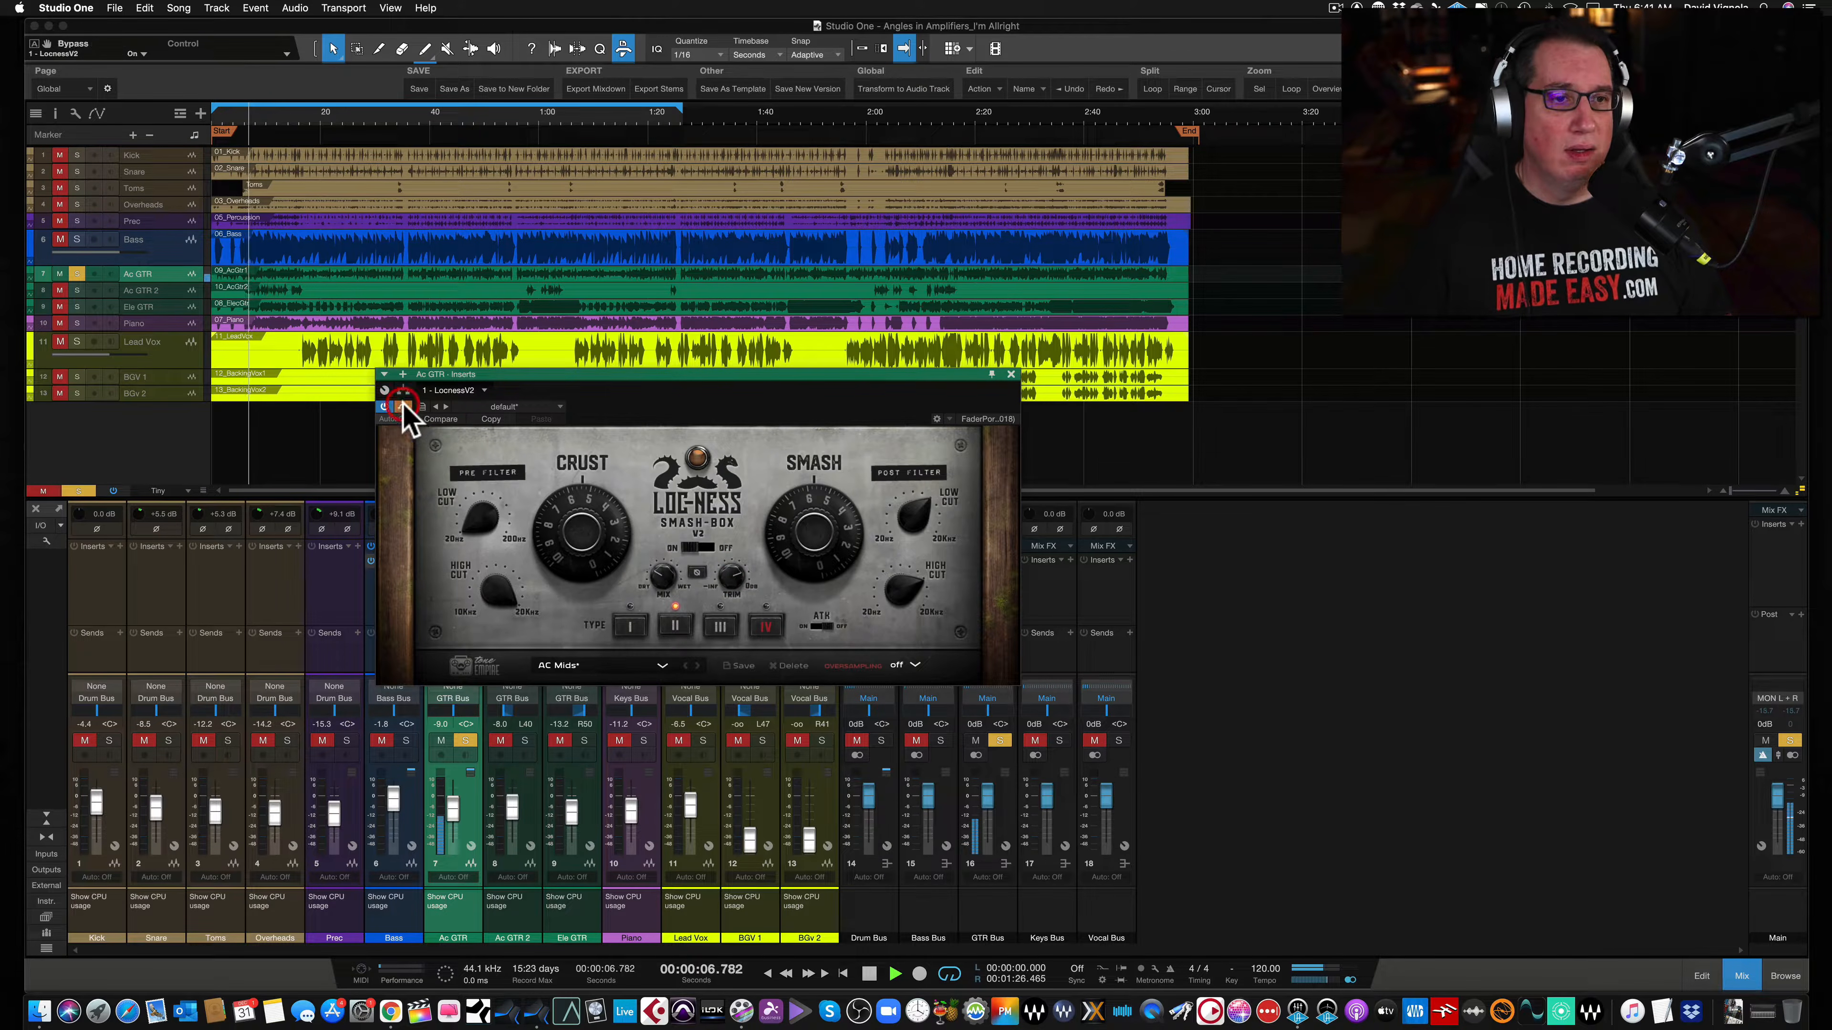
drag(724, 577, 730, 570)
drag(452, 808, 452, 814)
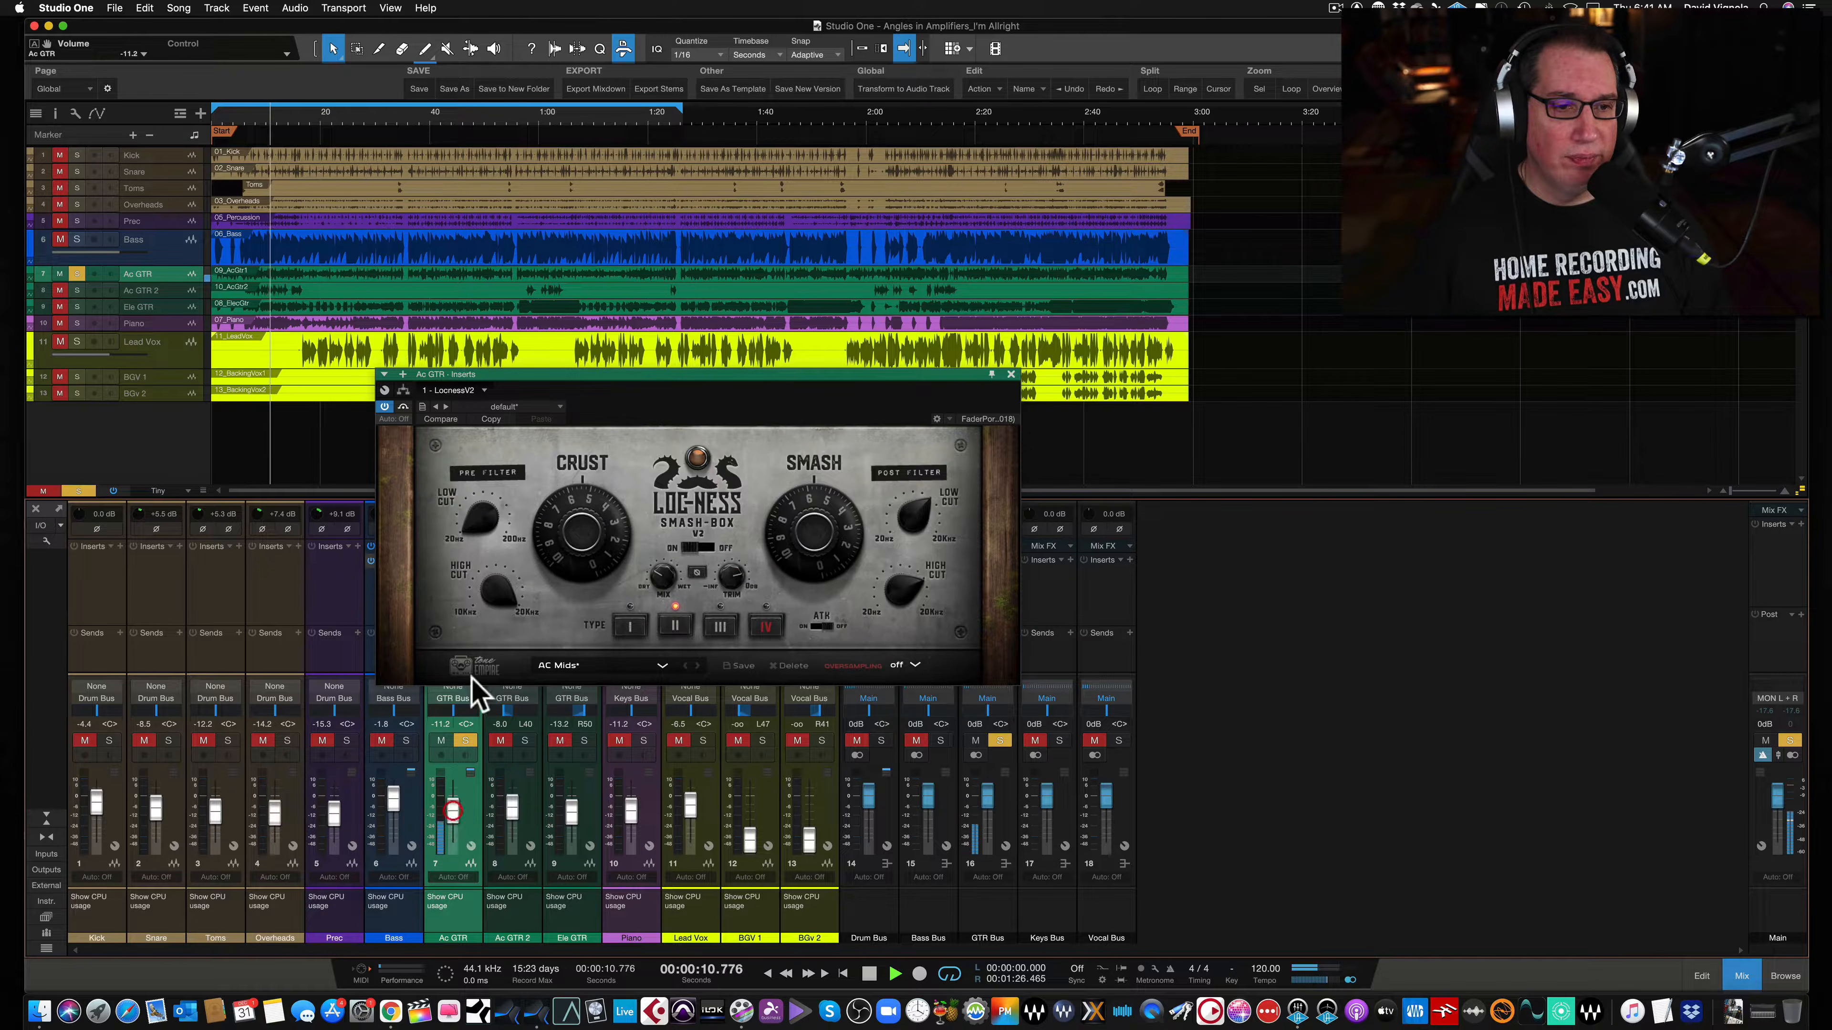
- Toggle the Ac GTR Smash-Box bypass and audition saturation types III, IV, I and II, switching Attack on
click(402, 407)
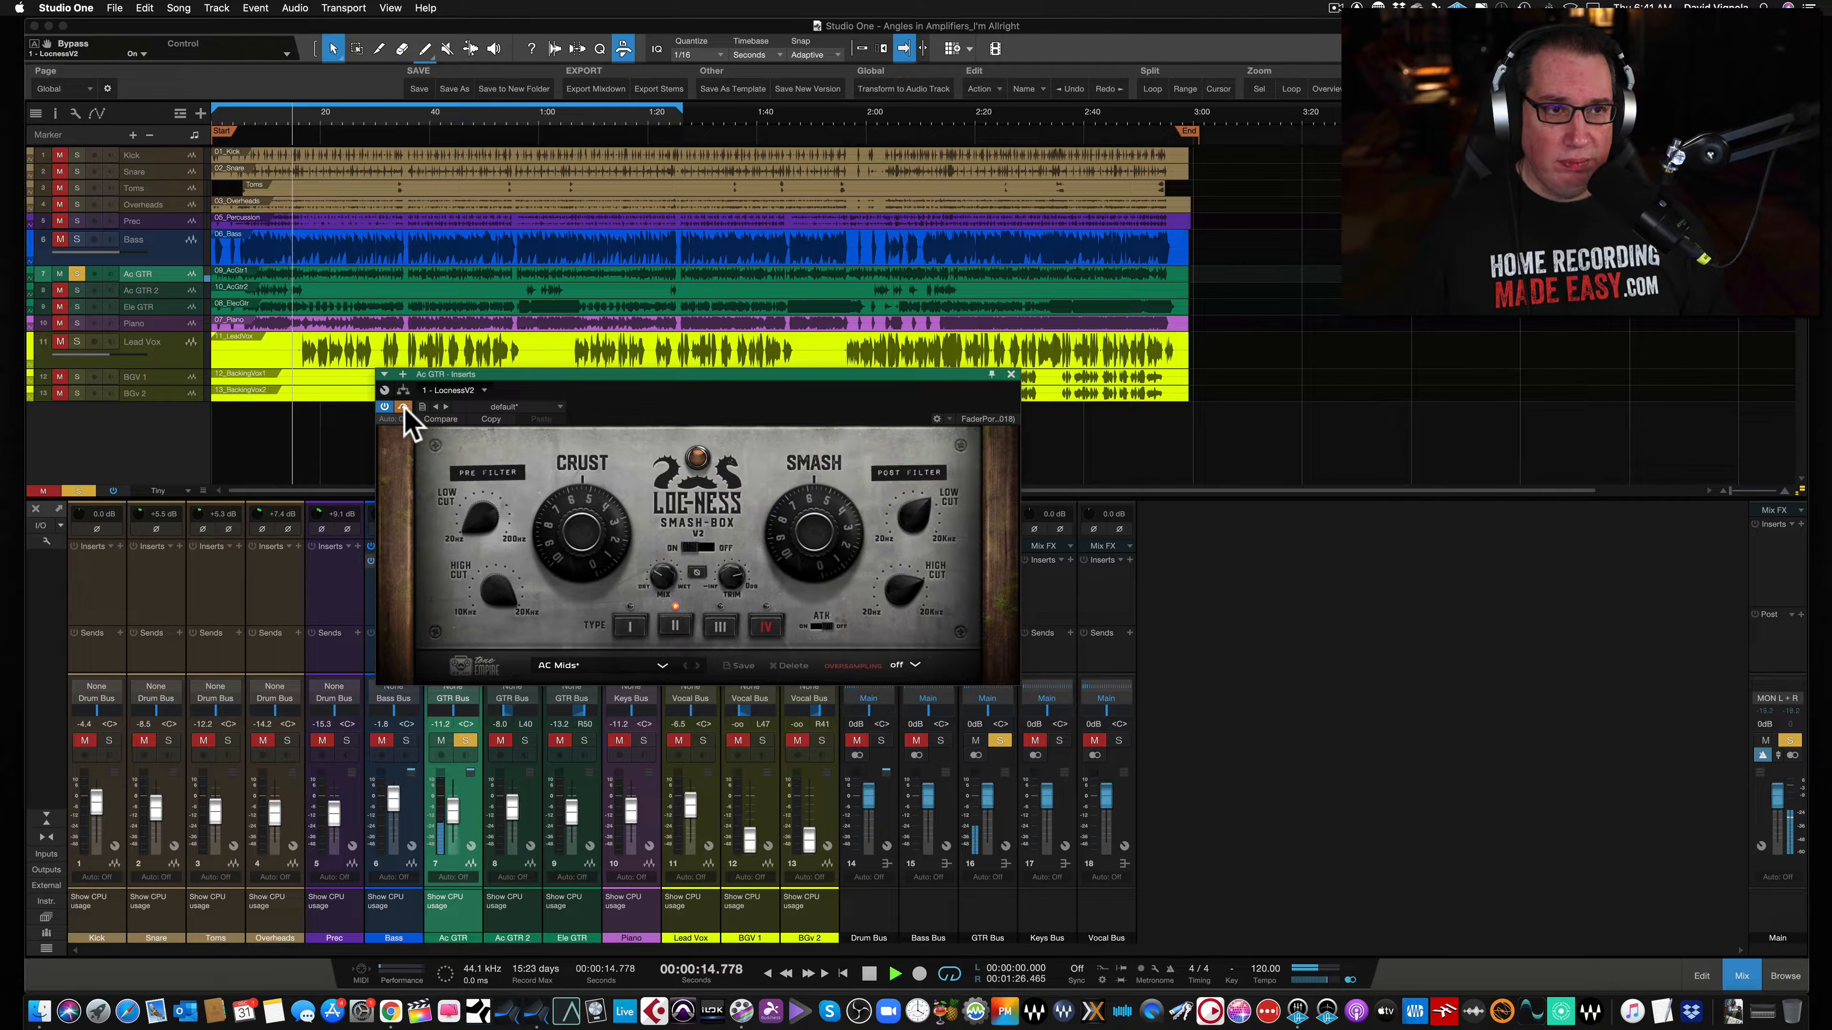
click(403, 408)
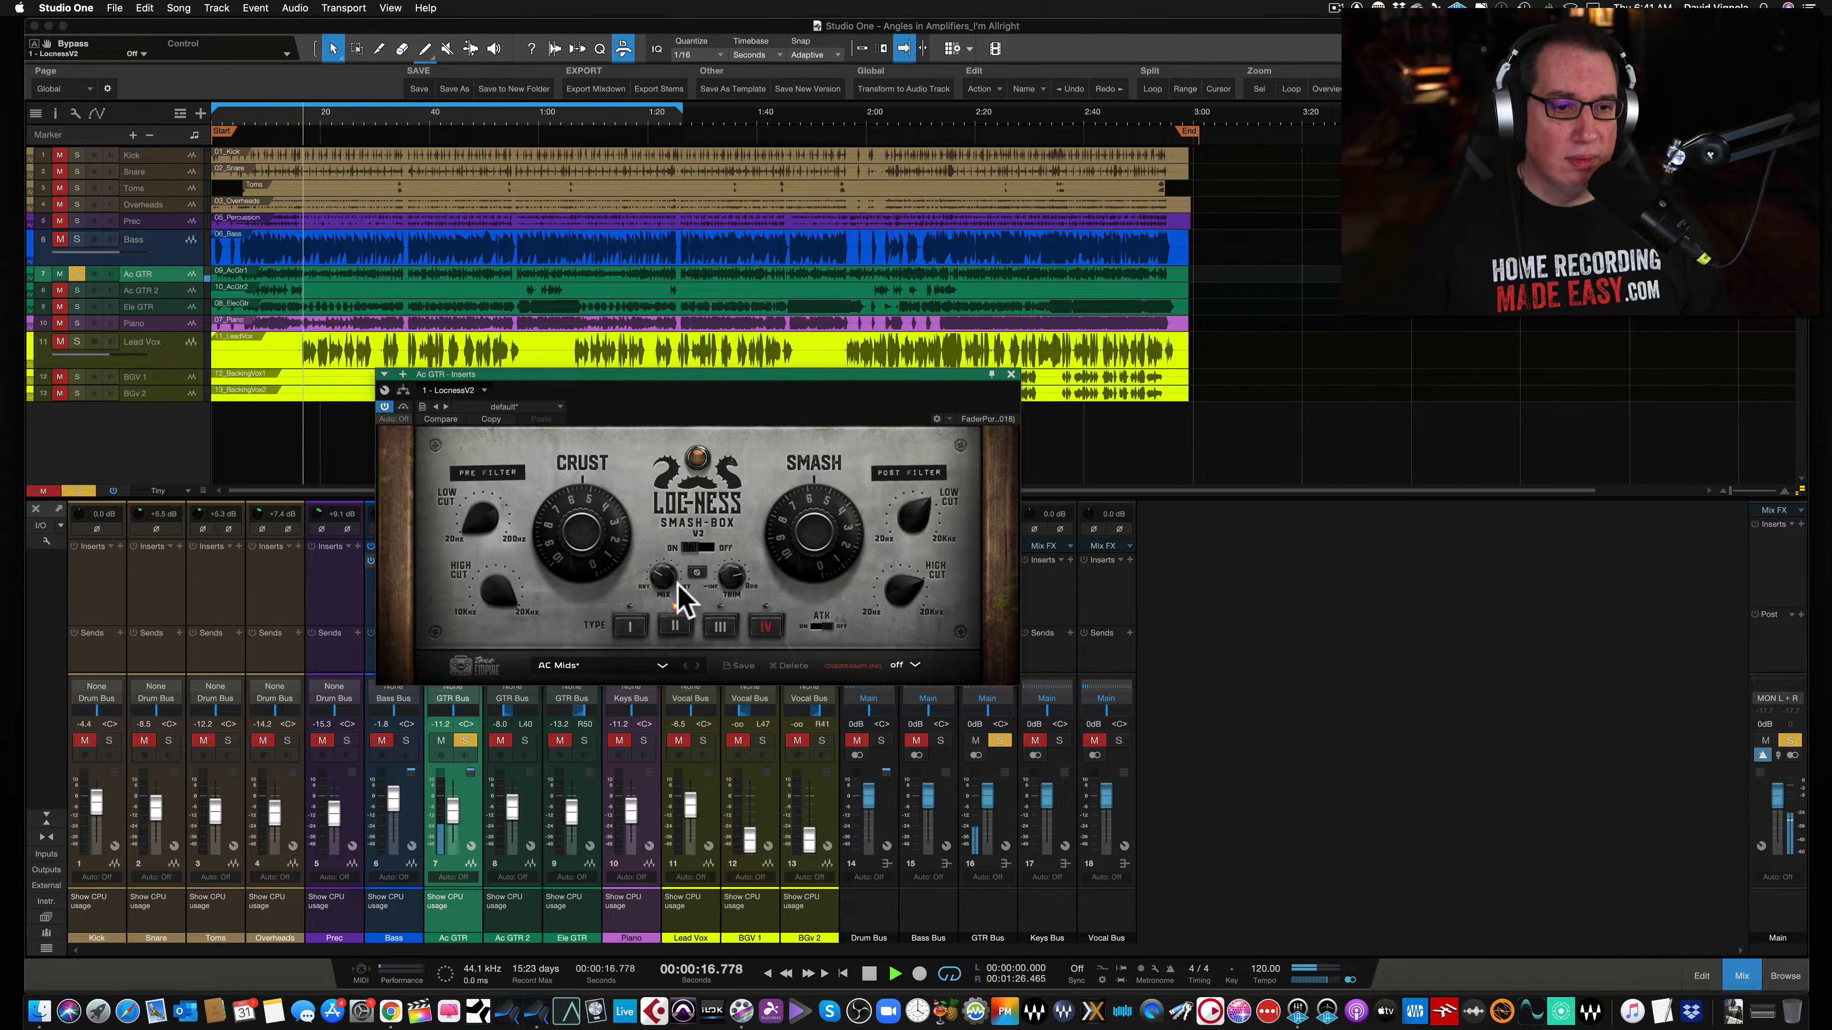
click(721, 626)
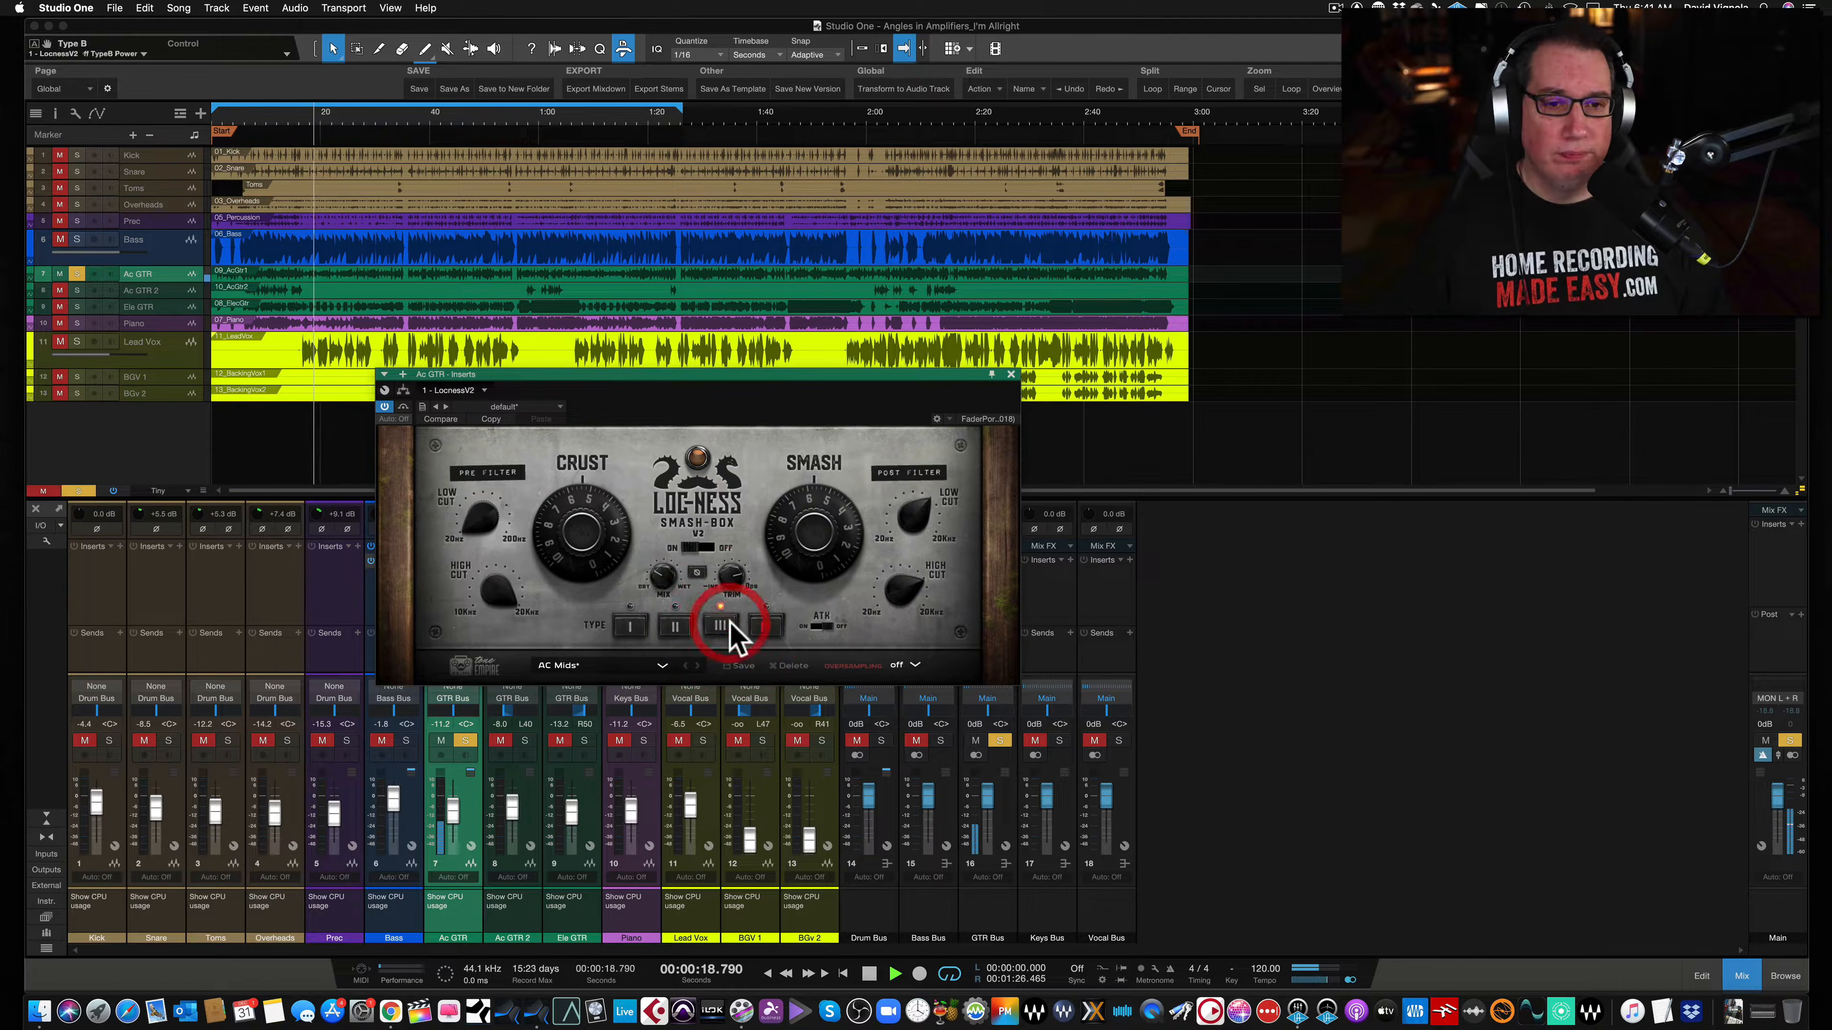
click(818, 627)
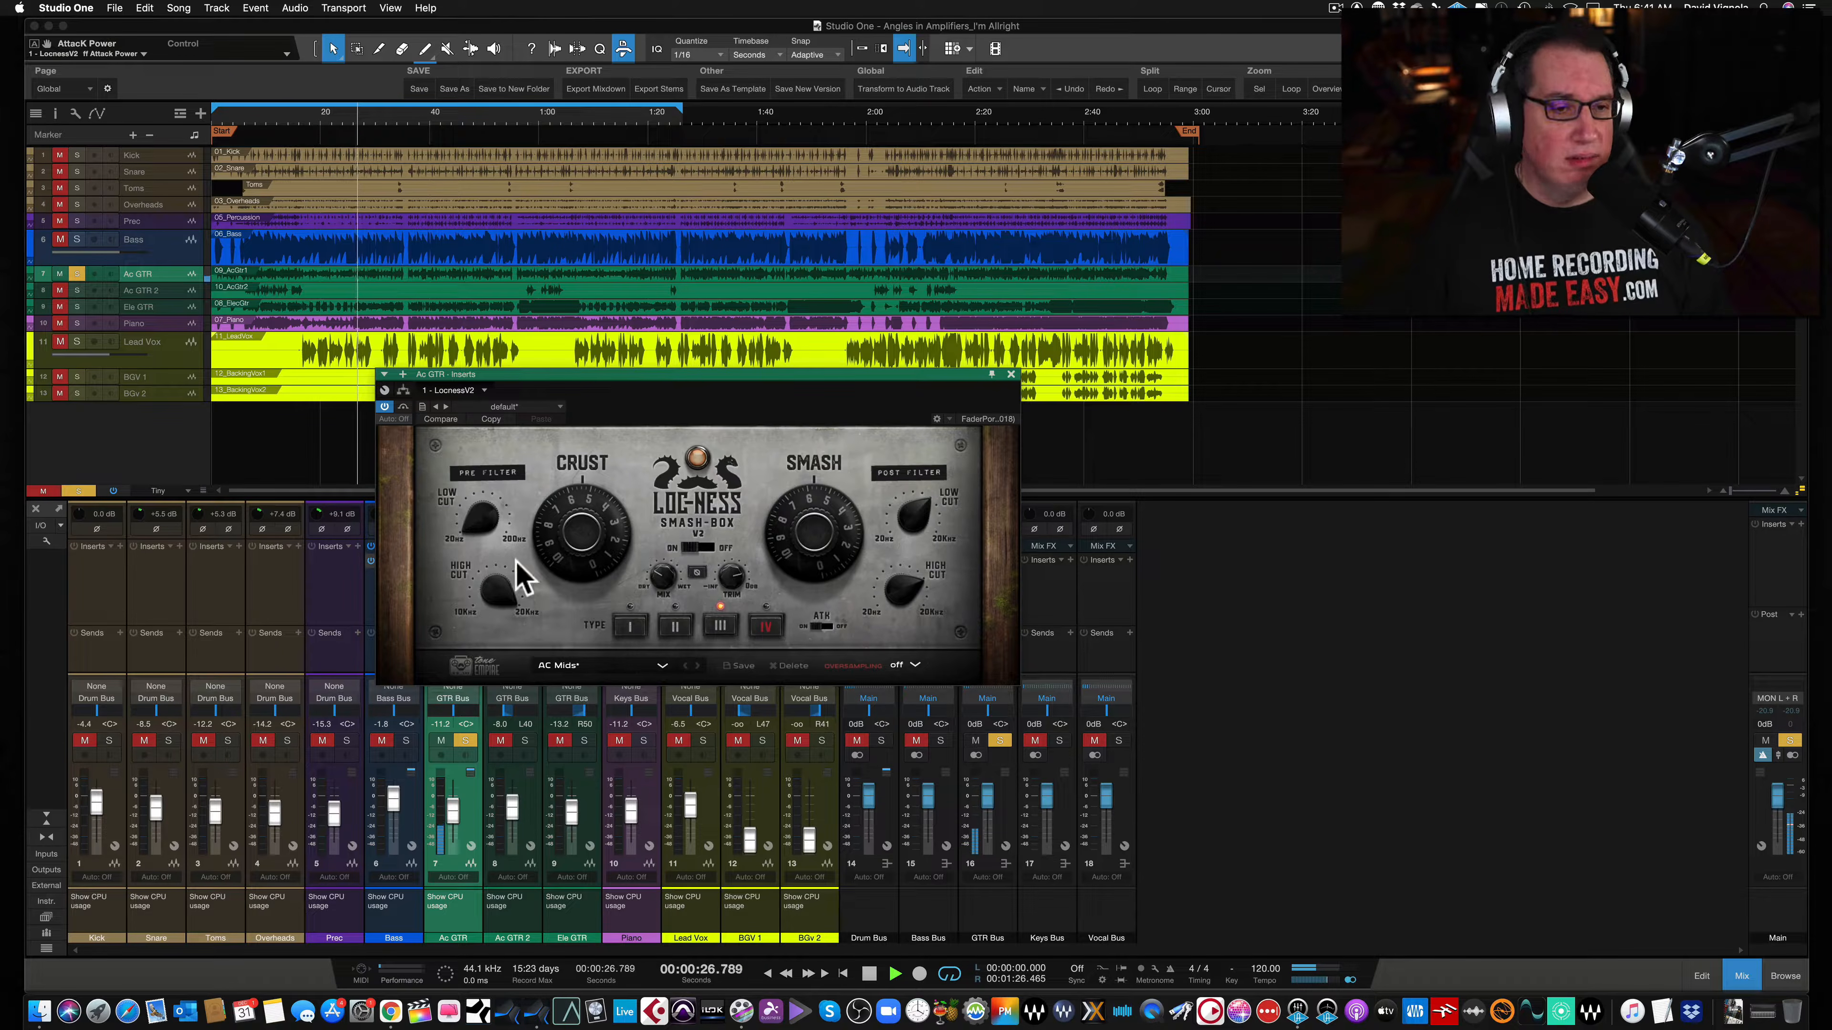
click(763, 624)
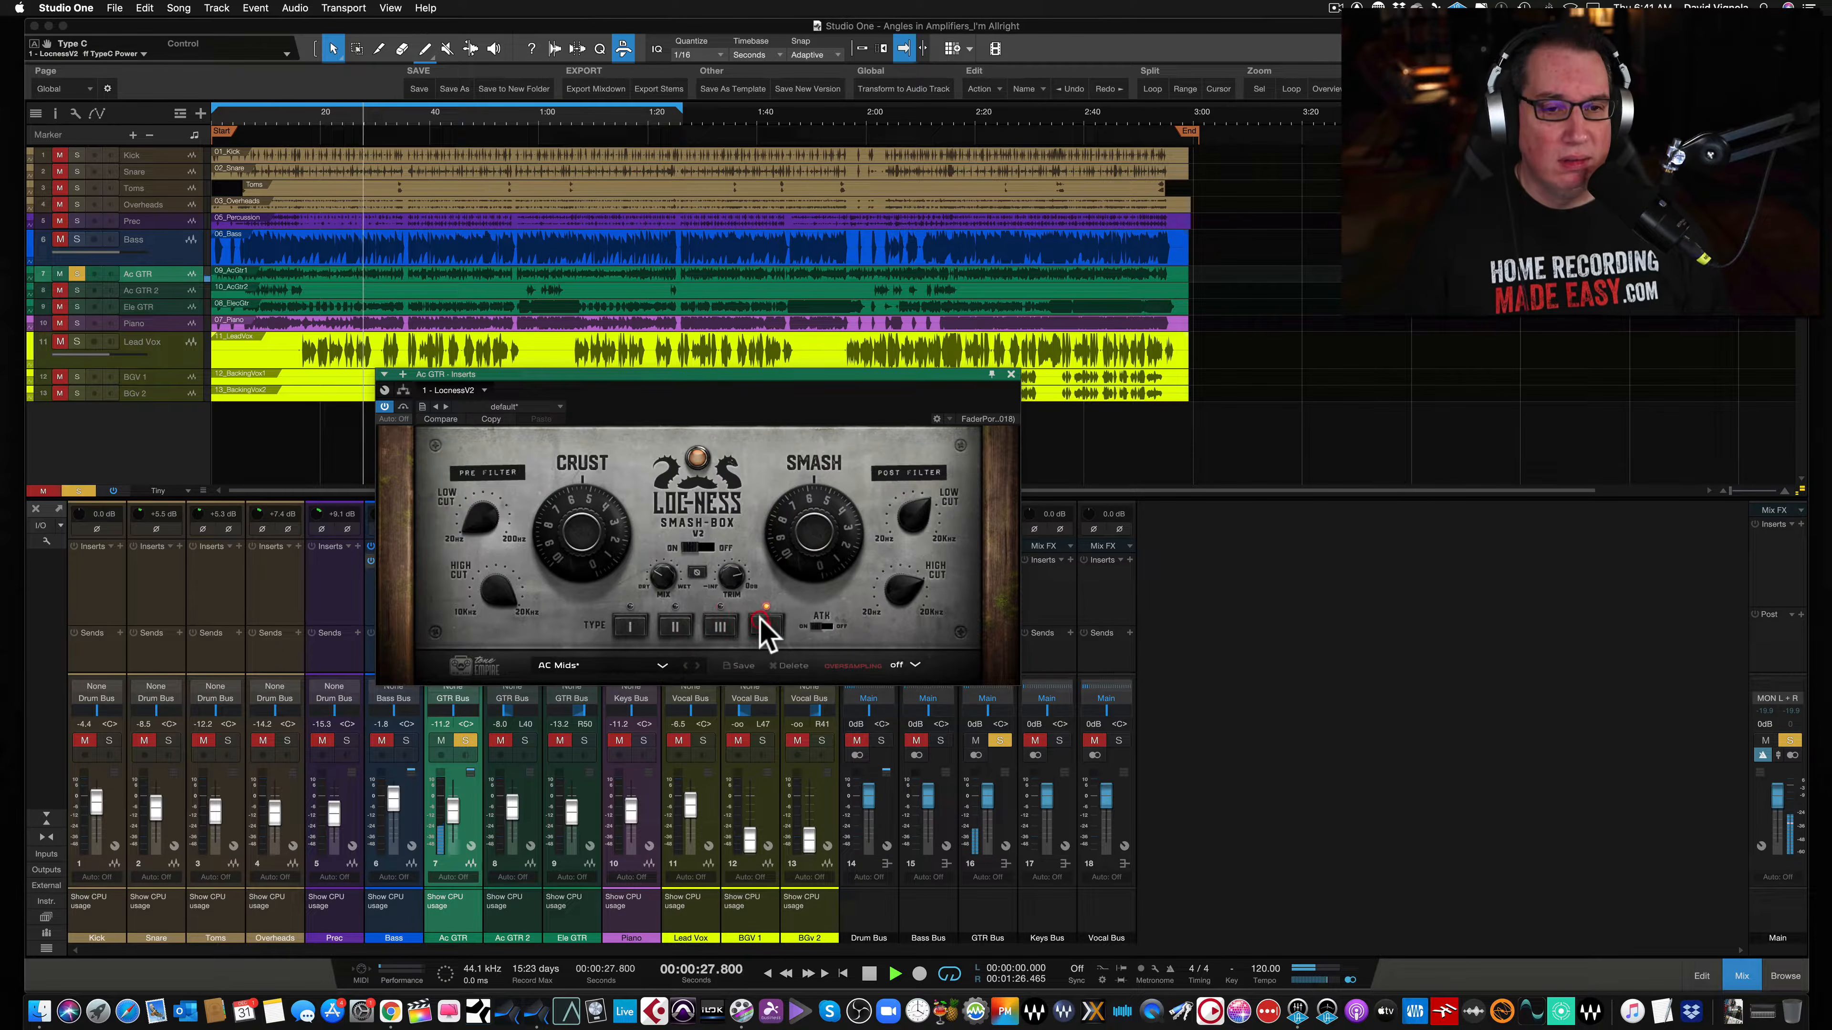
click(634, 628)
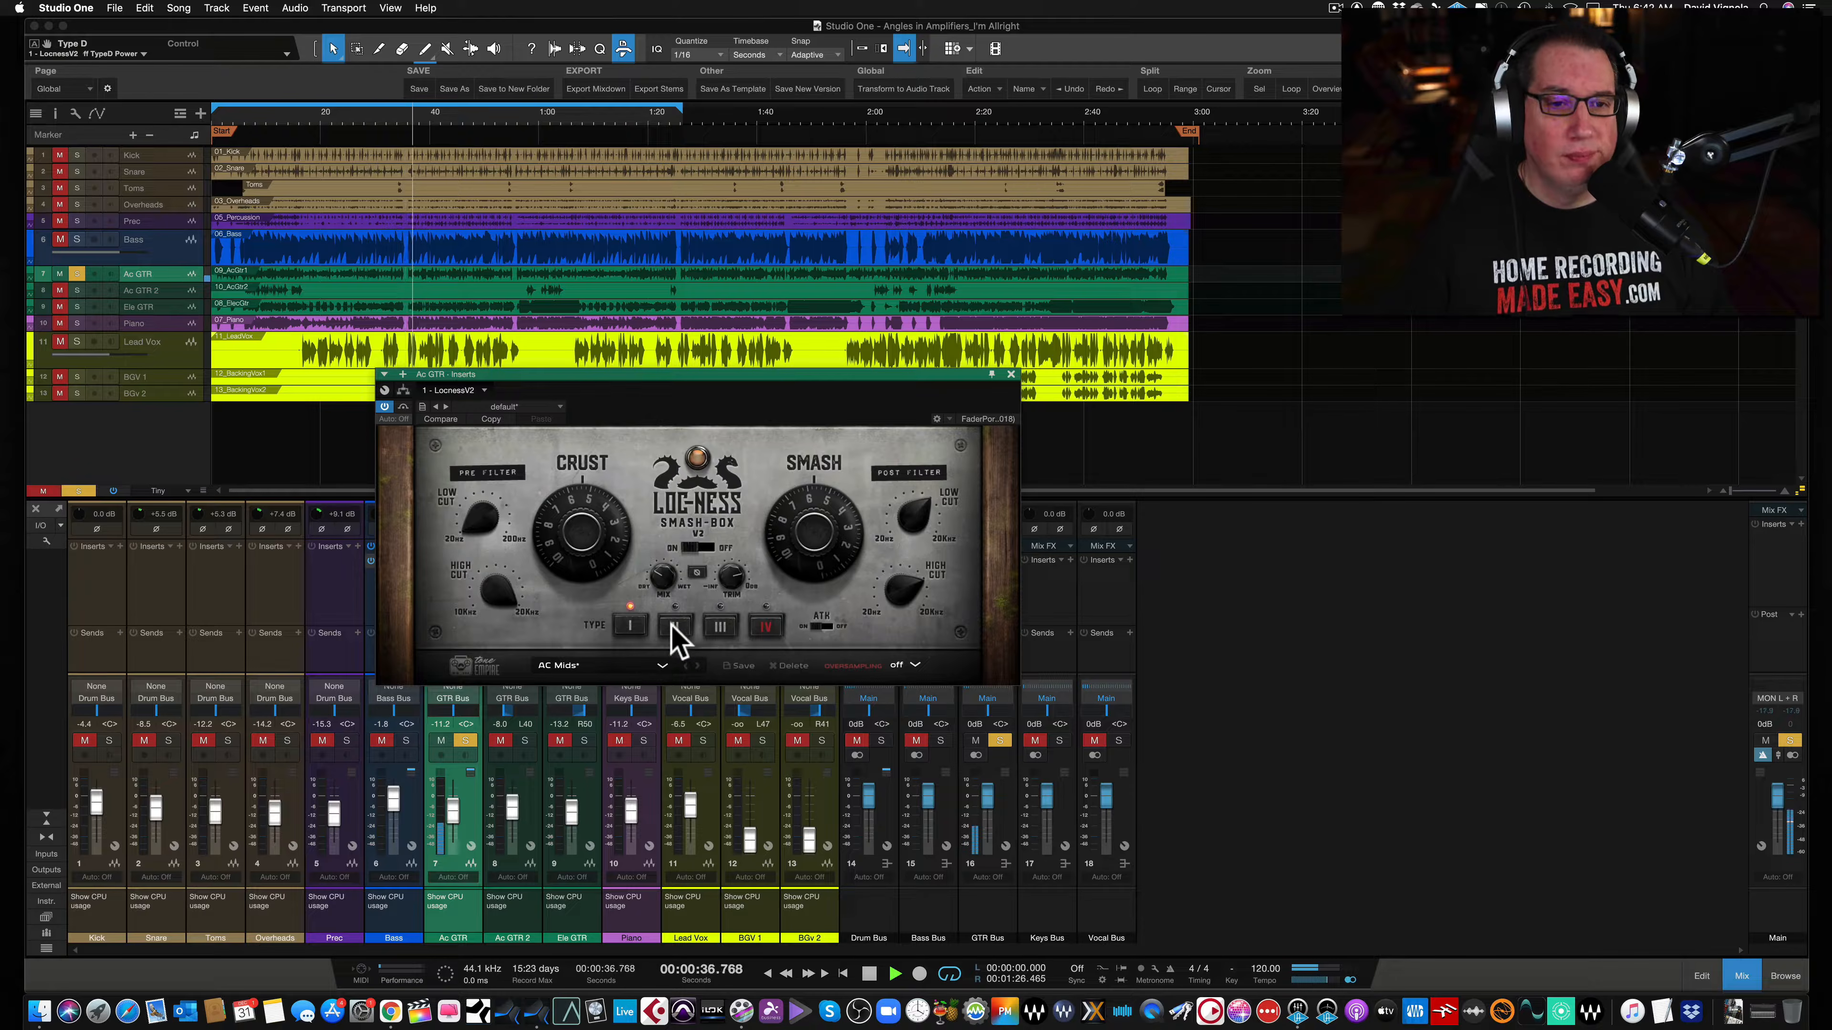
click(675, 629)
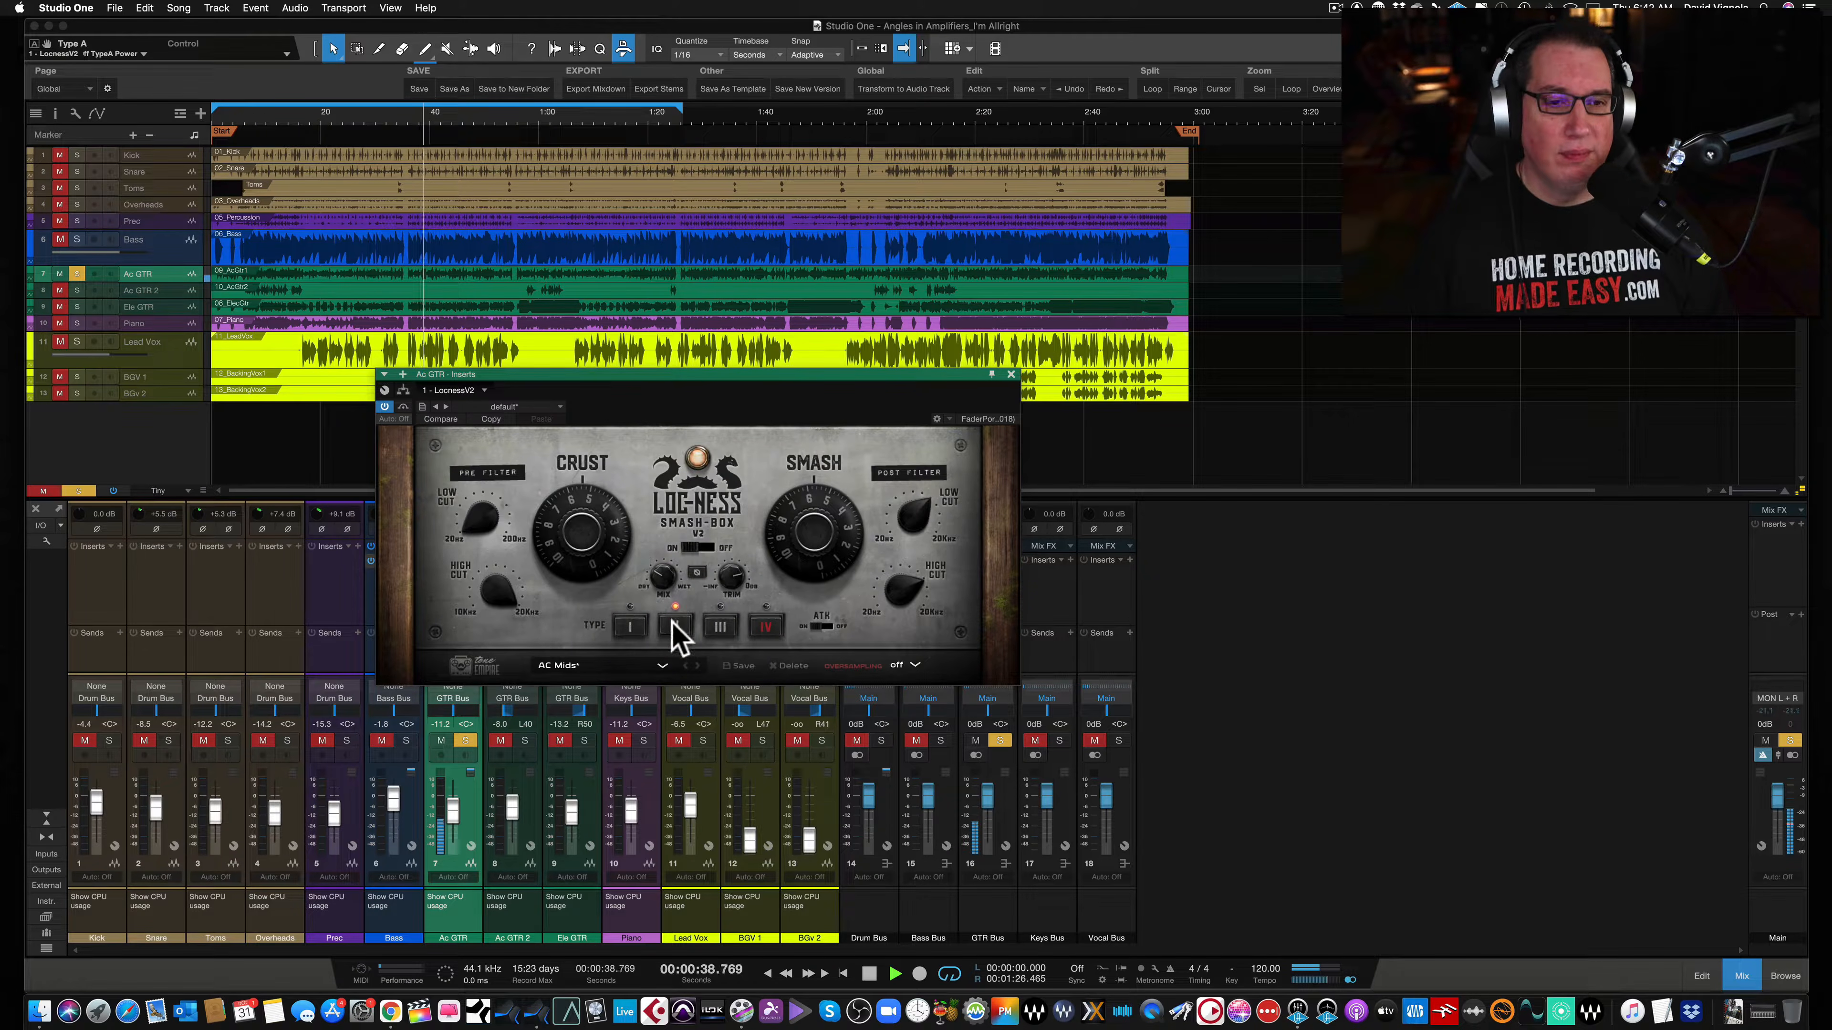
- Compare the Smash-Box bypassed and active once more, stop playback, and close the plugin window
click(403, 408)
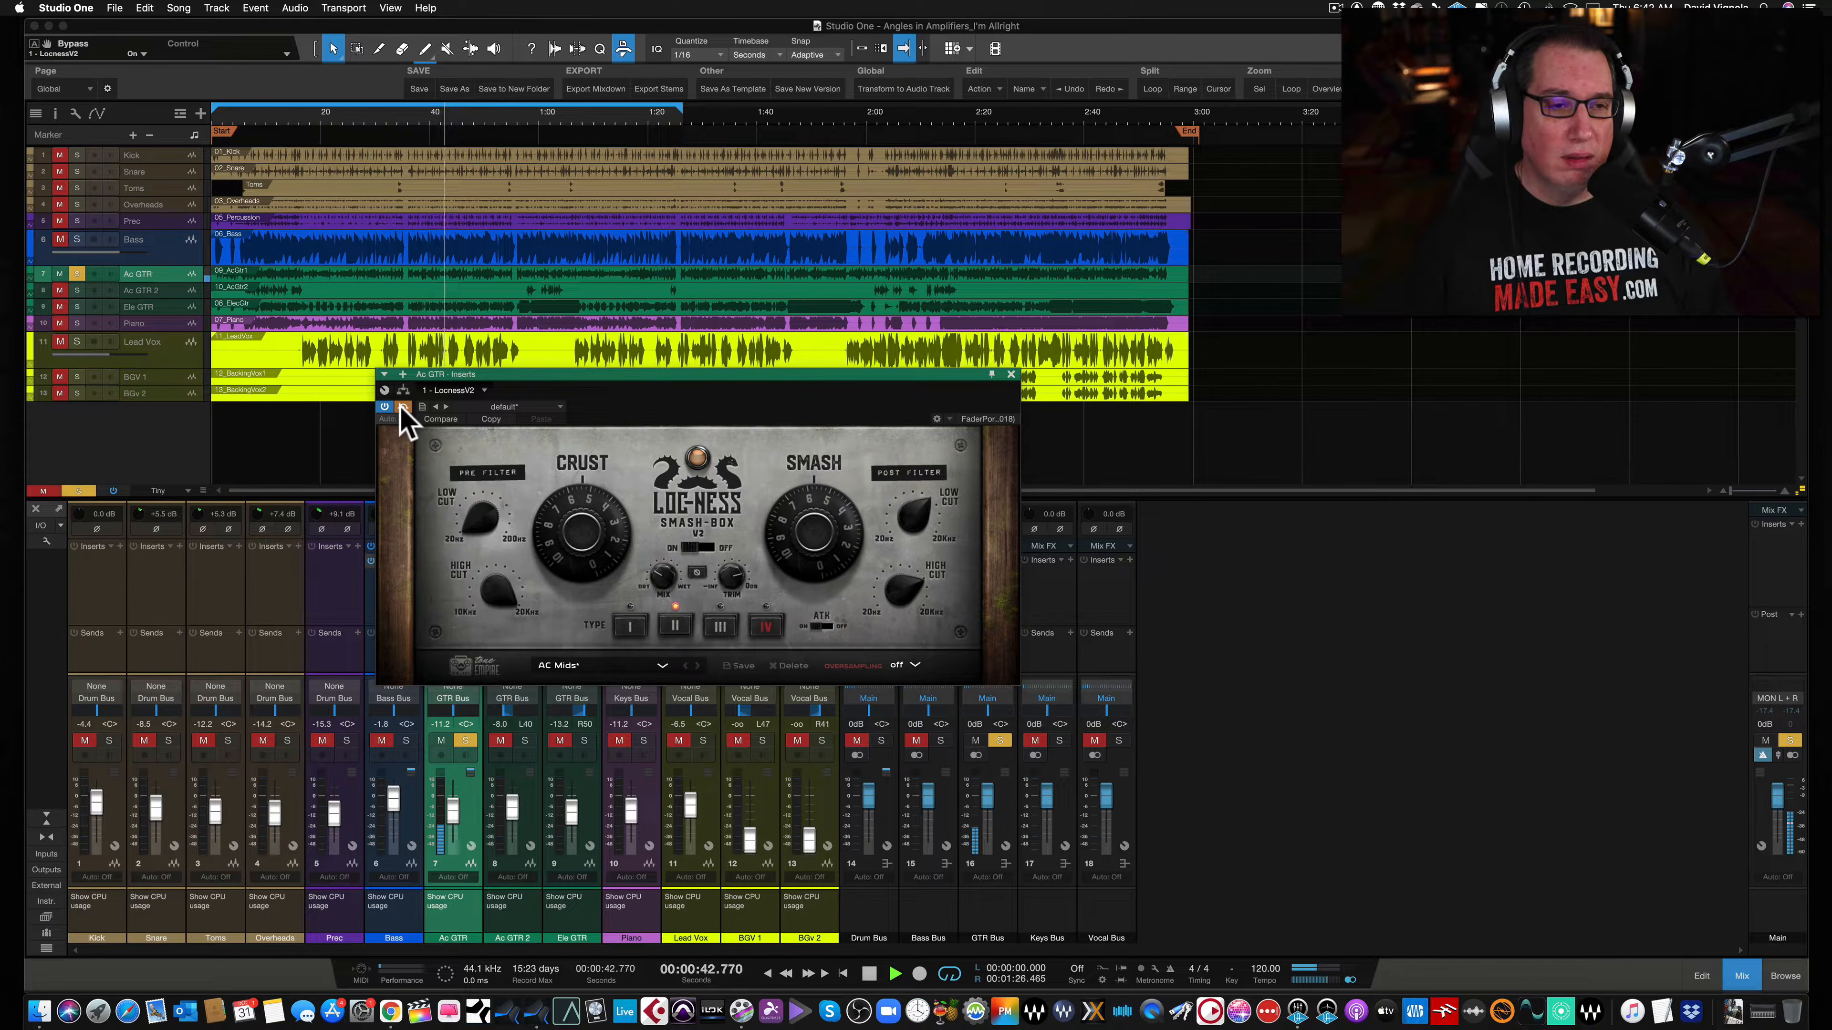
click(403, 409)
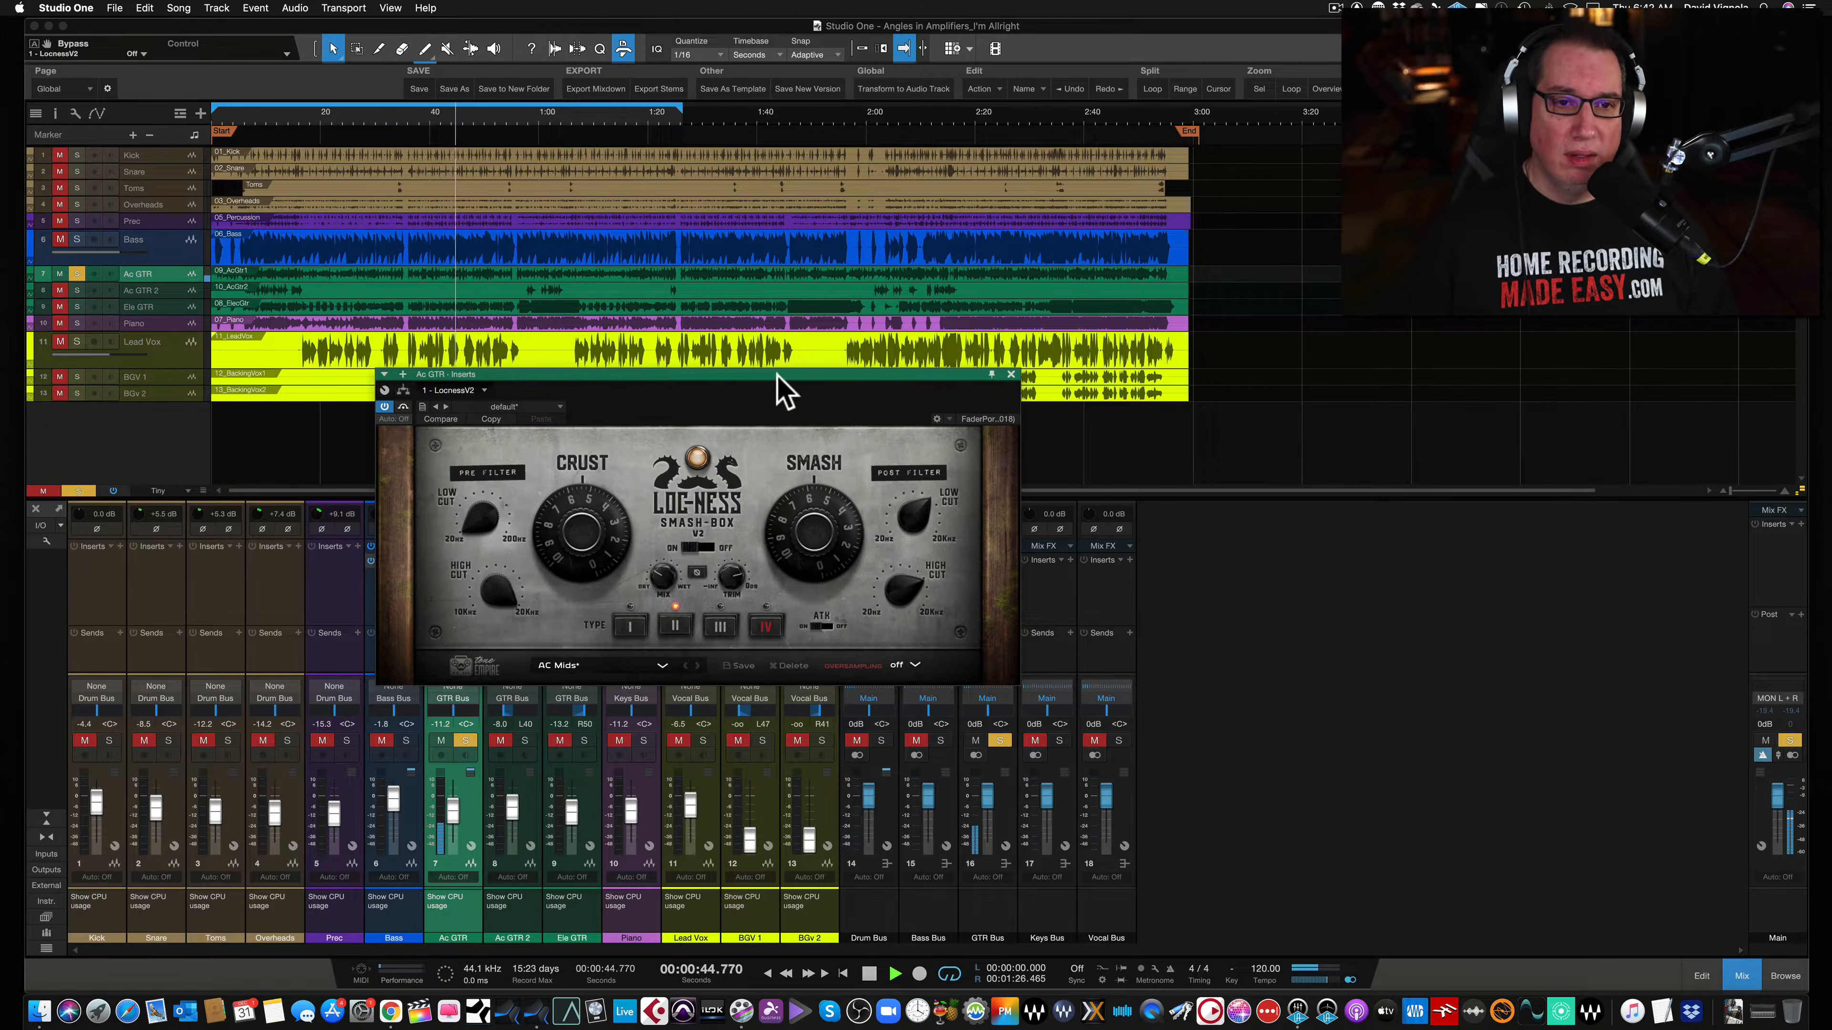
drag(777, 376, 781, 365)
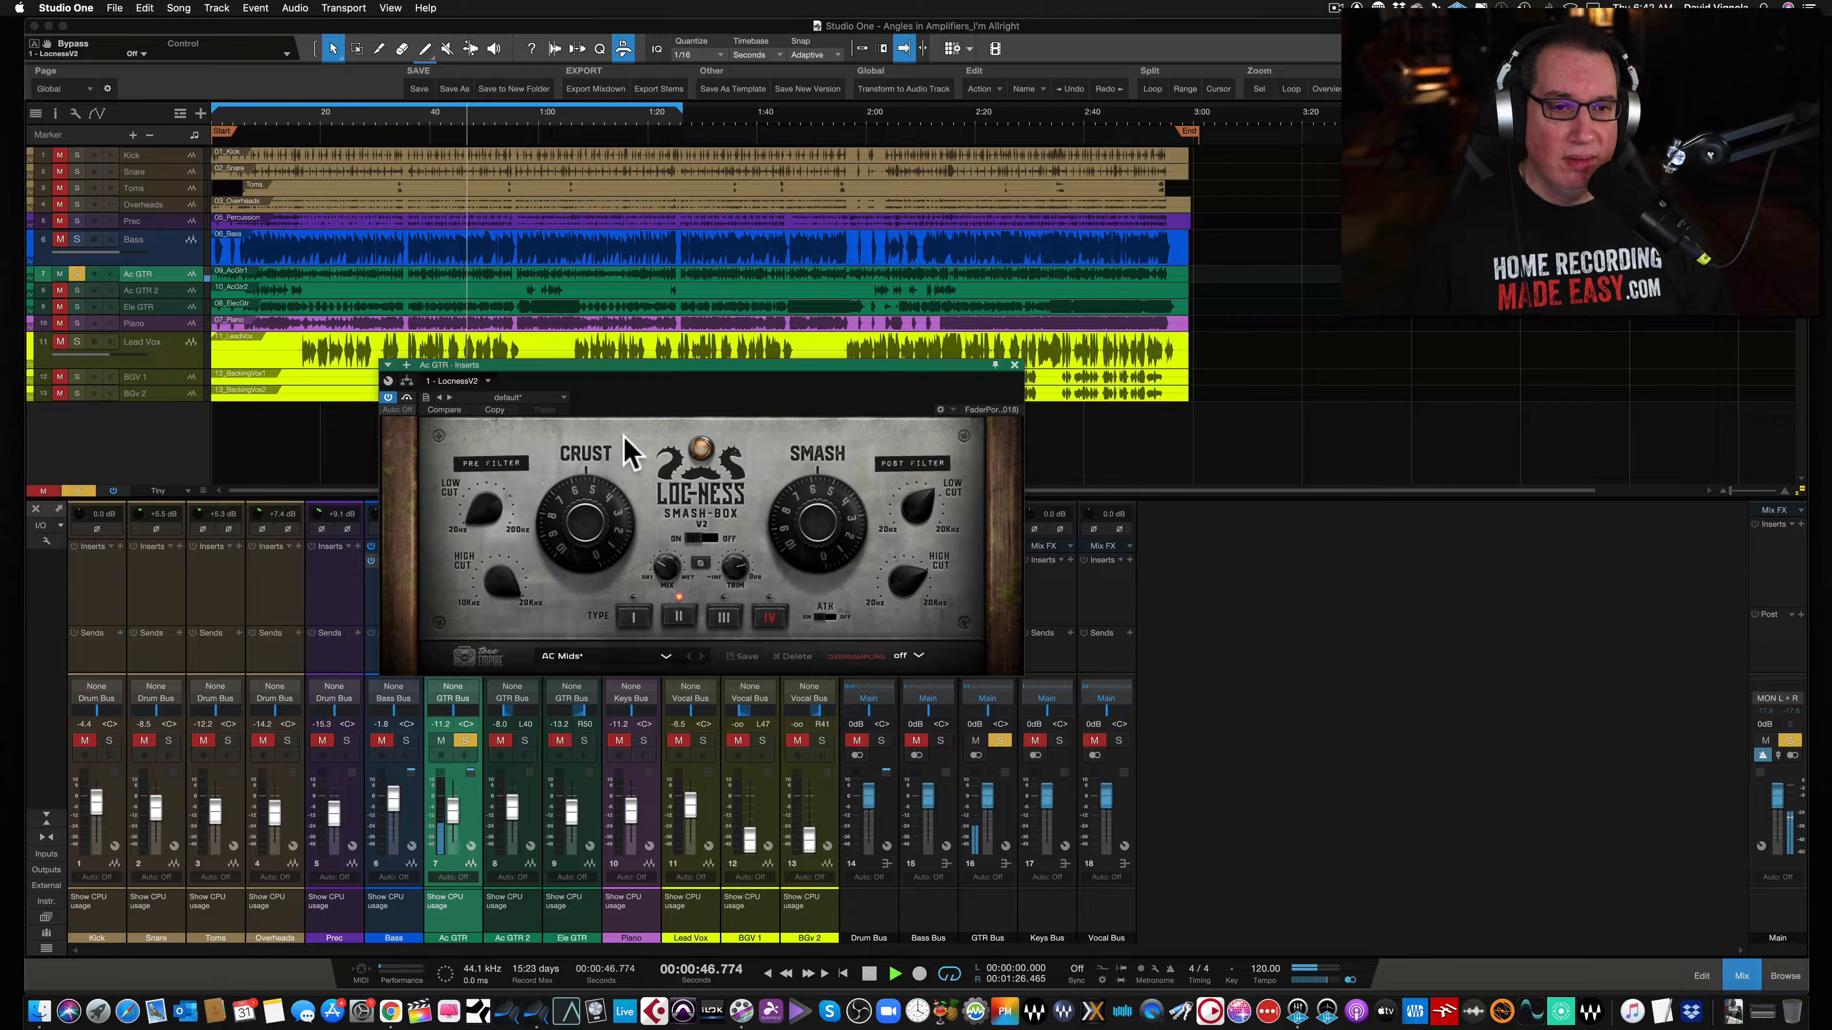
key(space)
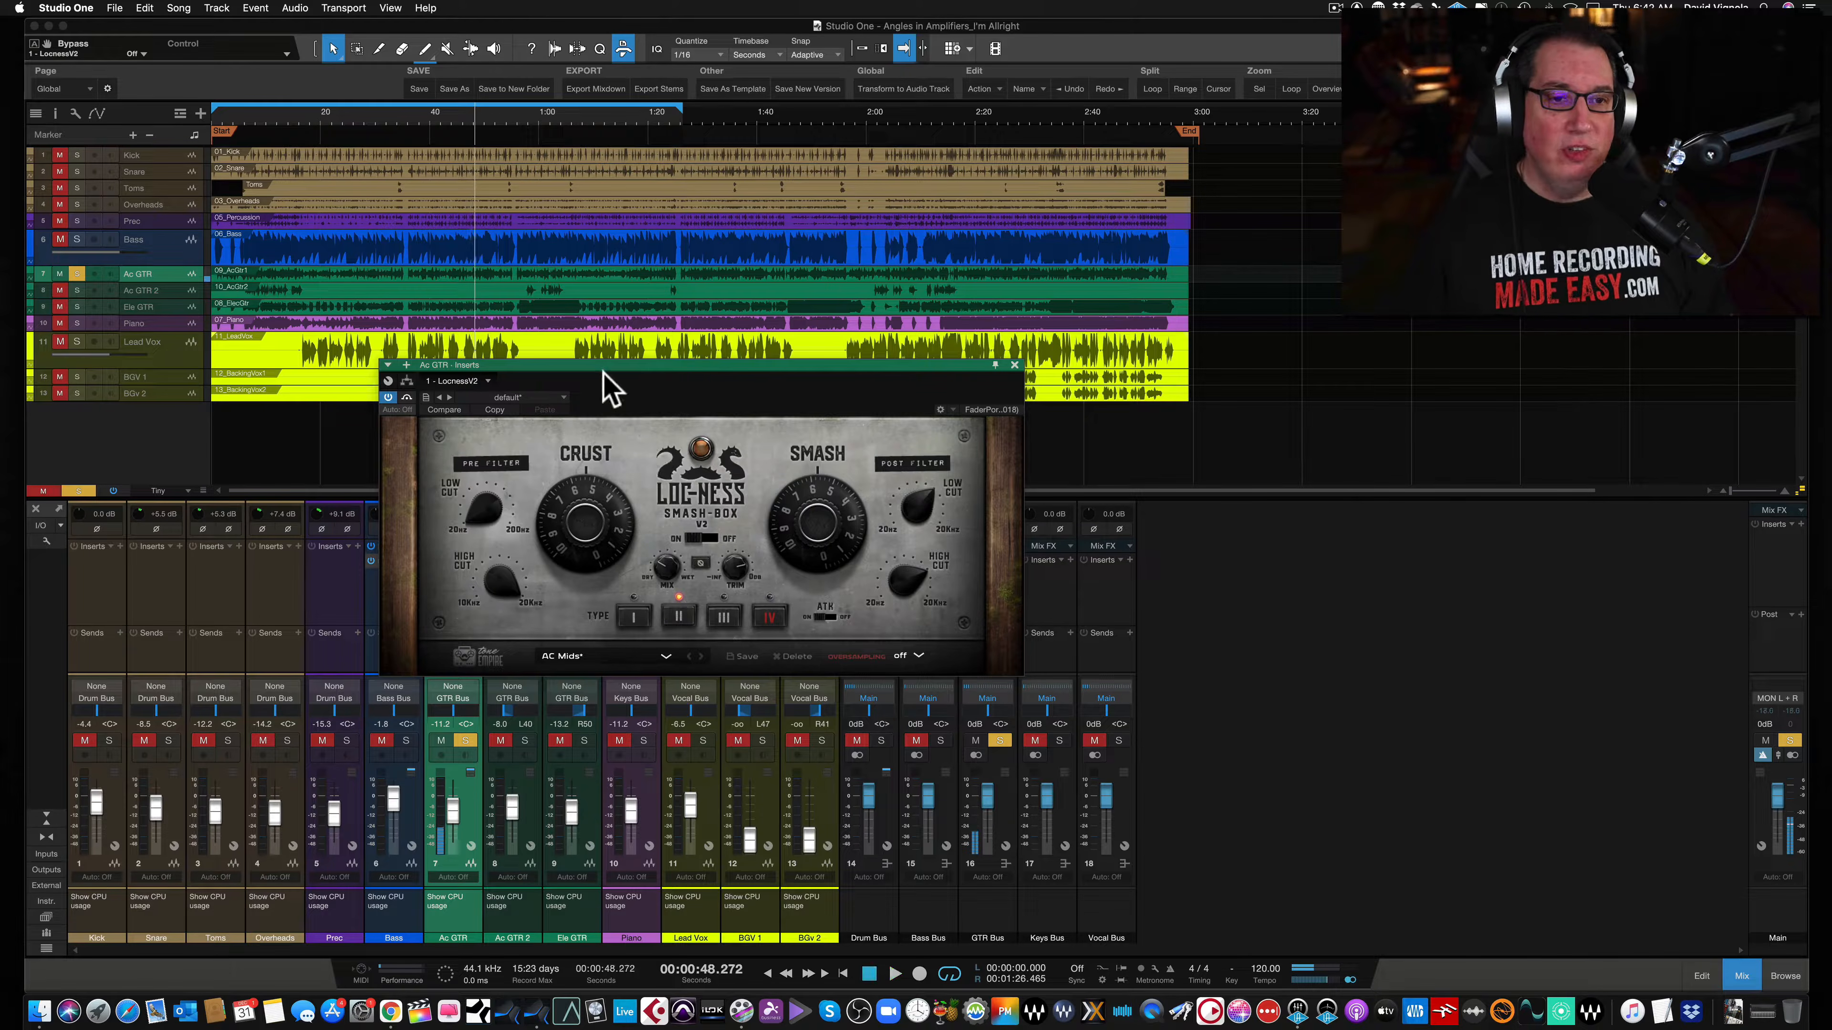
drag(605, 366, 586, 348)
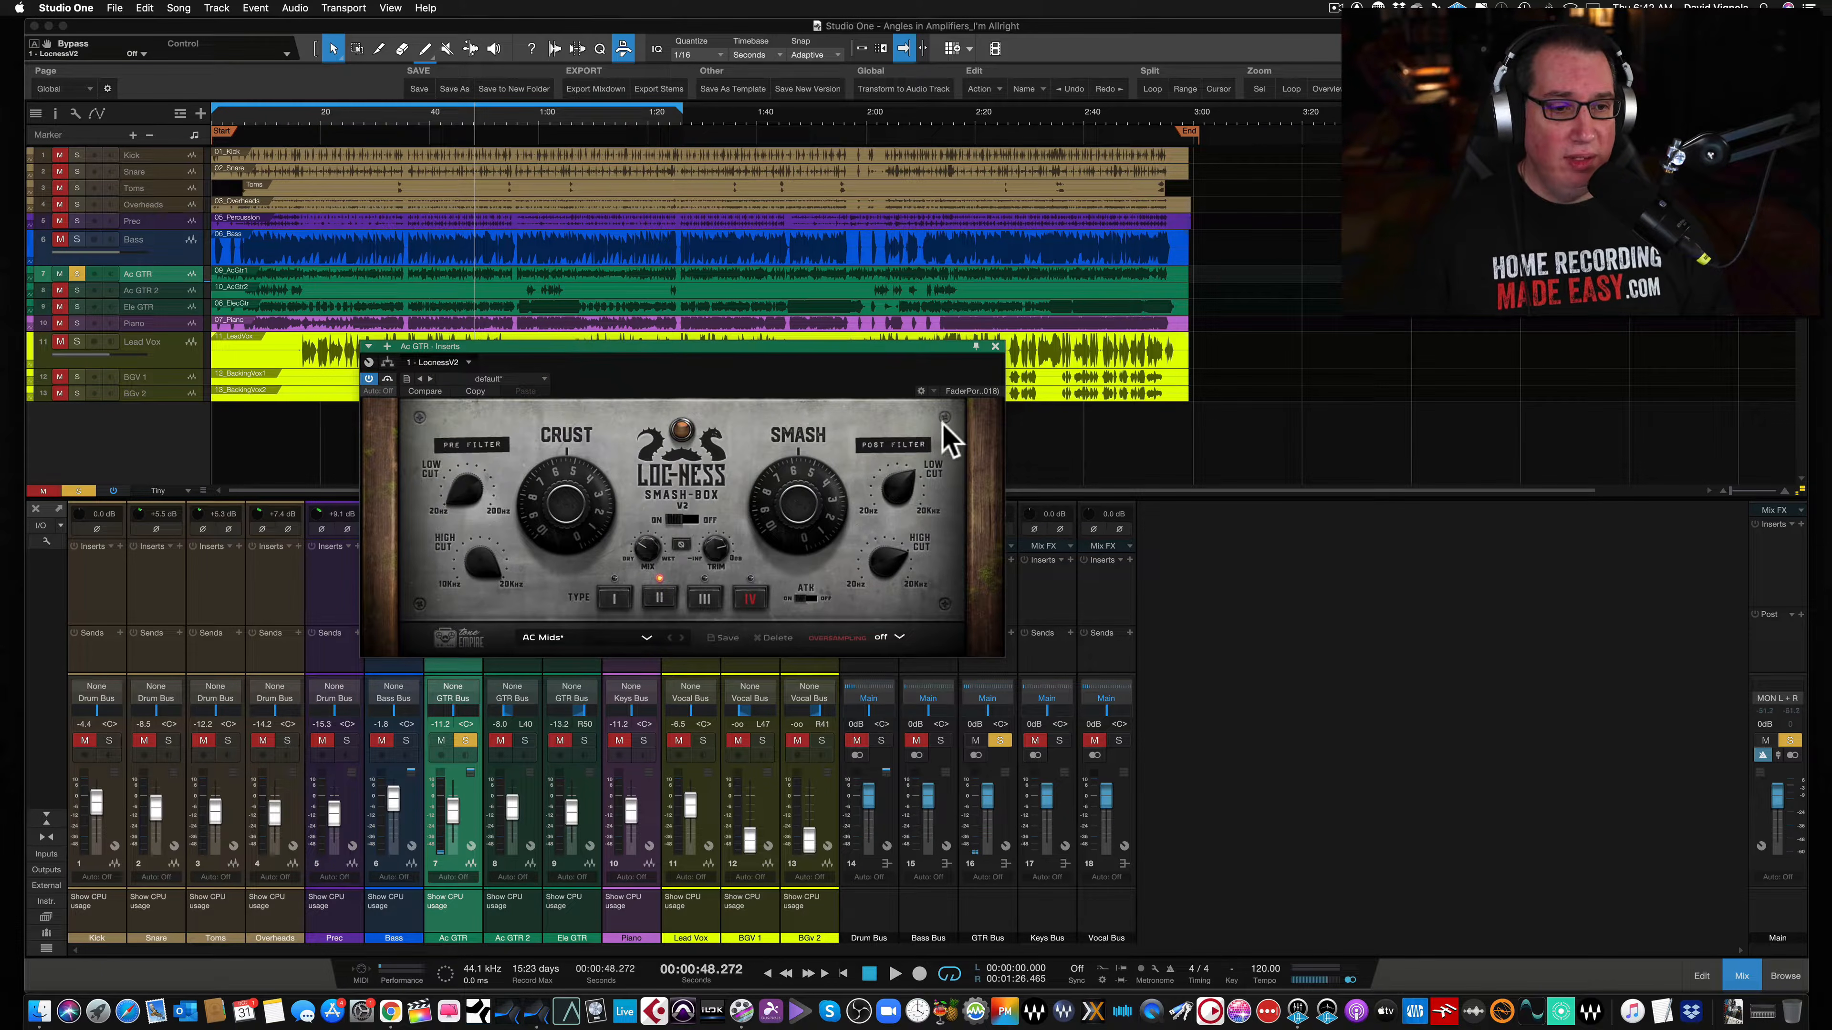
click(996, 348)
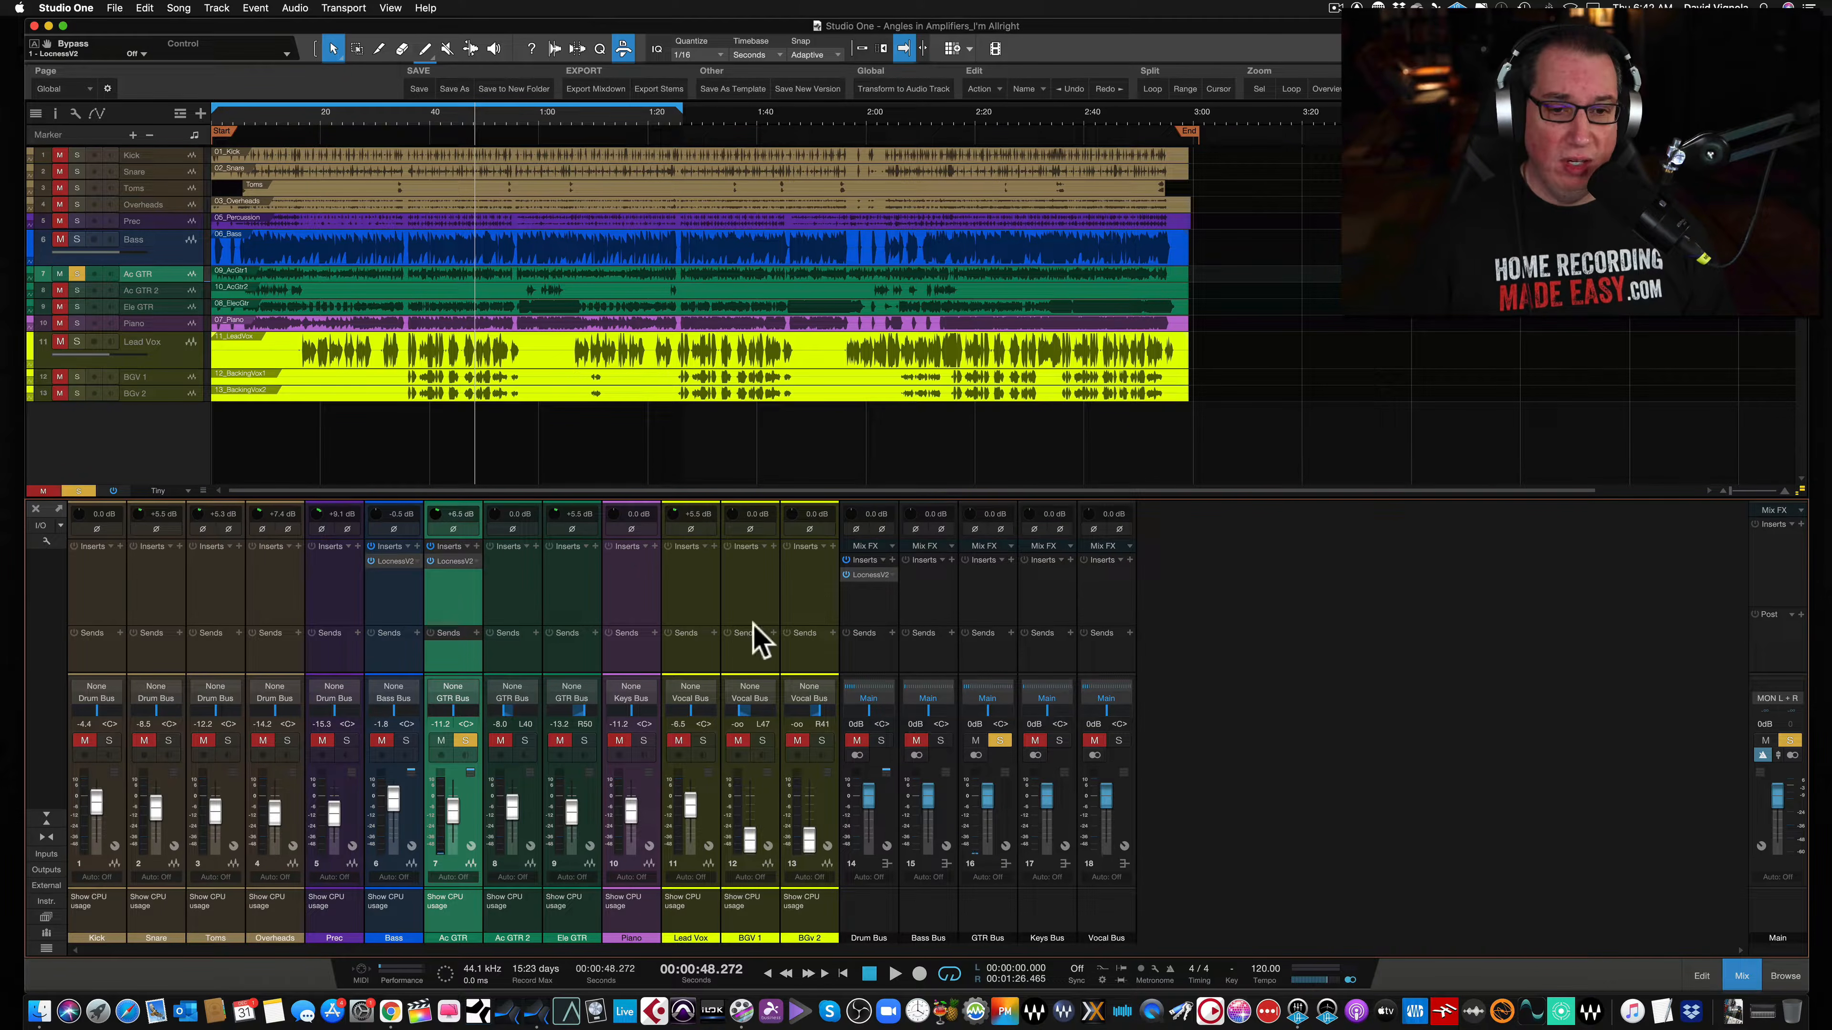
- Change the solo states of the Drum Bus, Bass Bus and Bass channels and set the Ac GTR fader to -8.2 dB
click(881, 741)
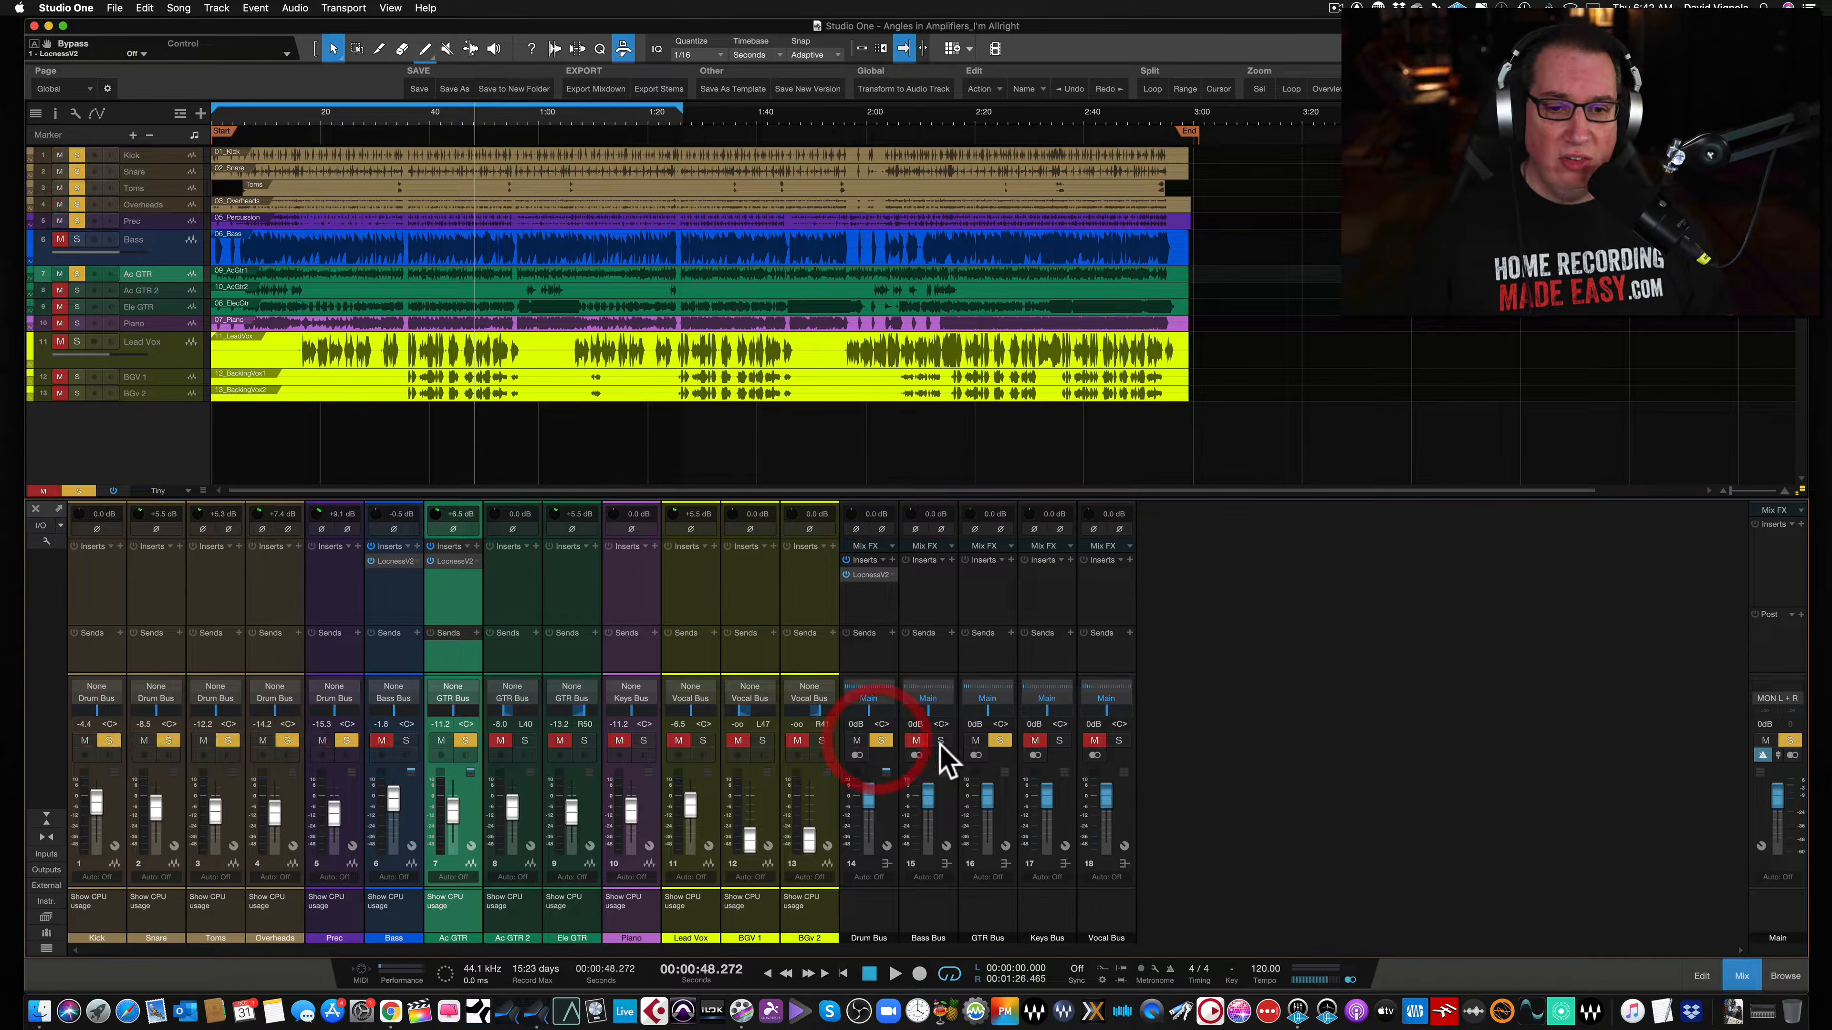
click(940, 741)
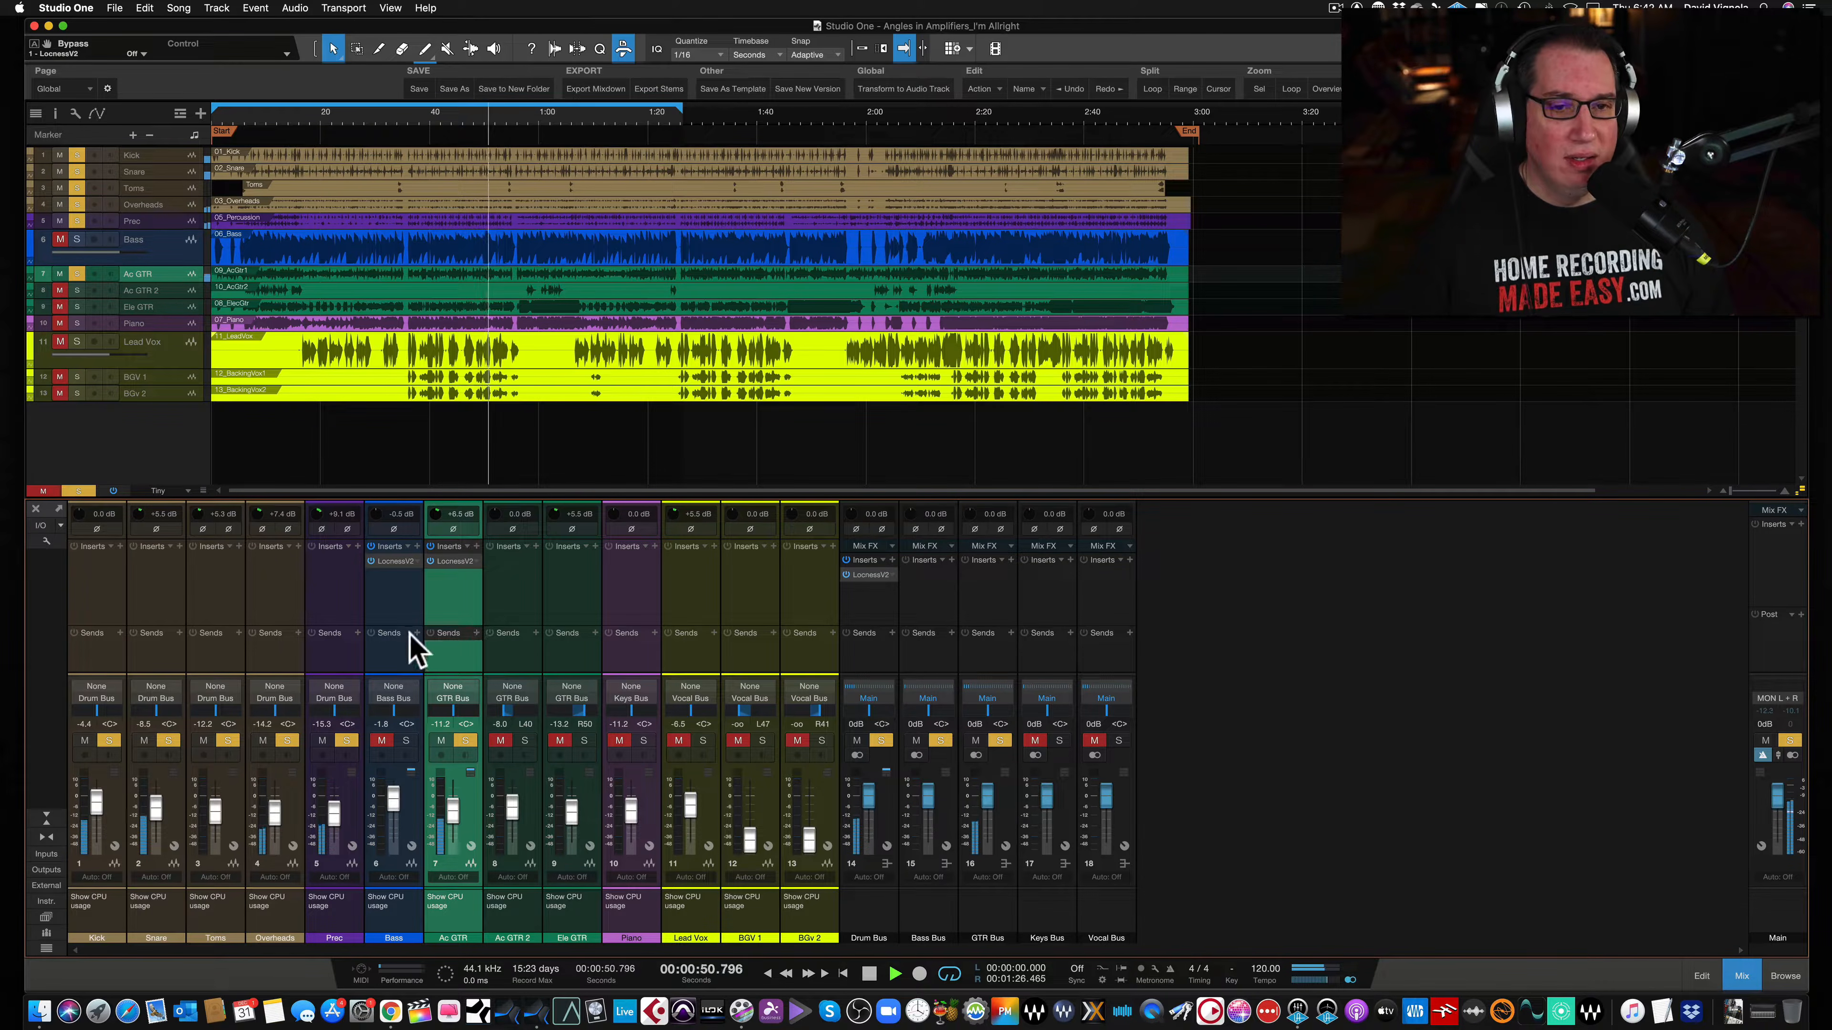
click(381, 741)
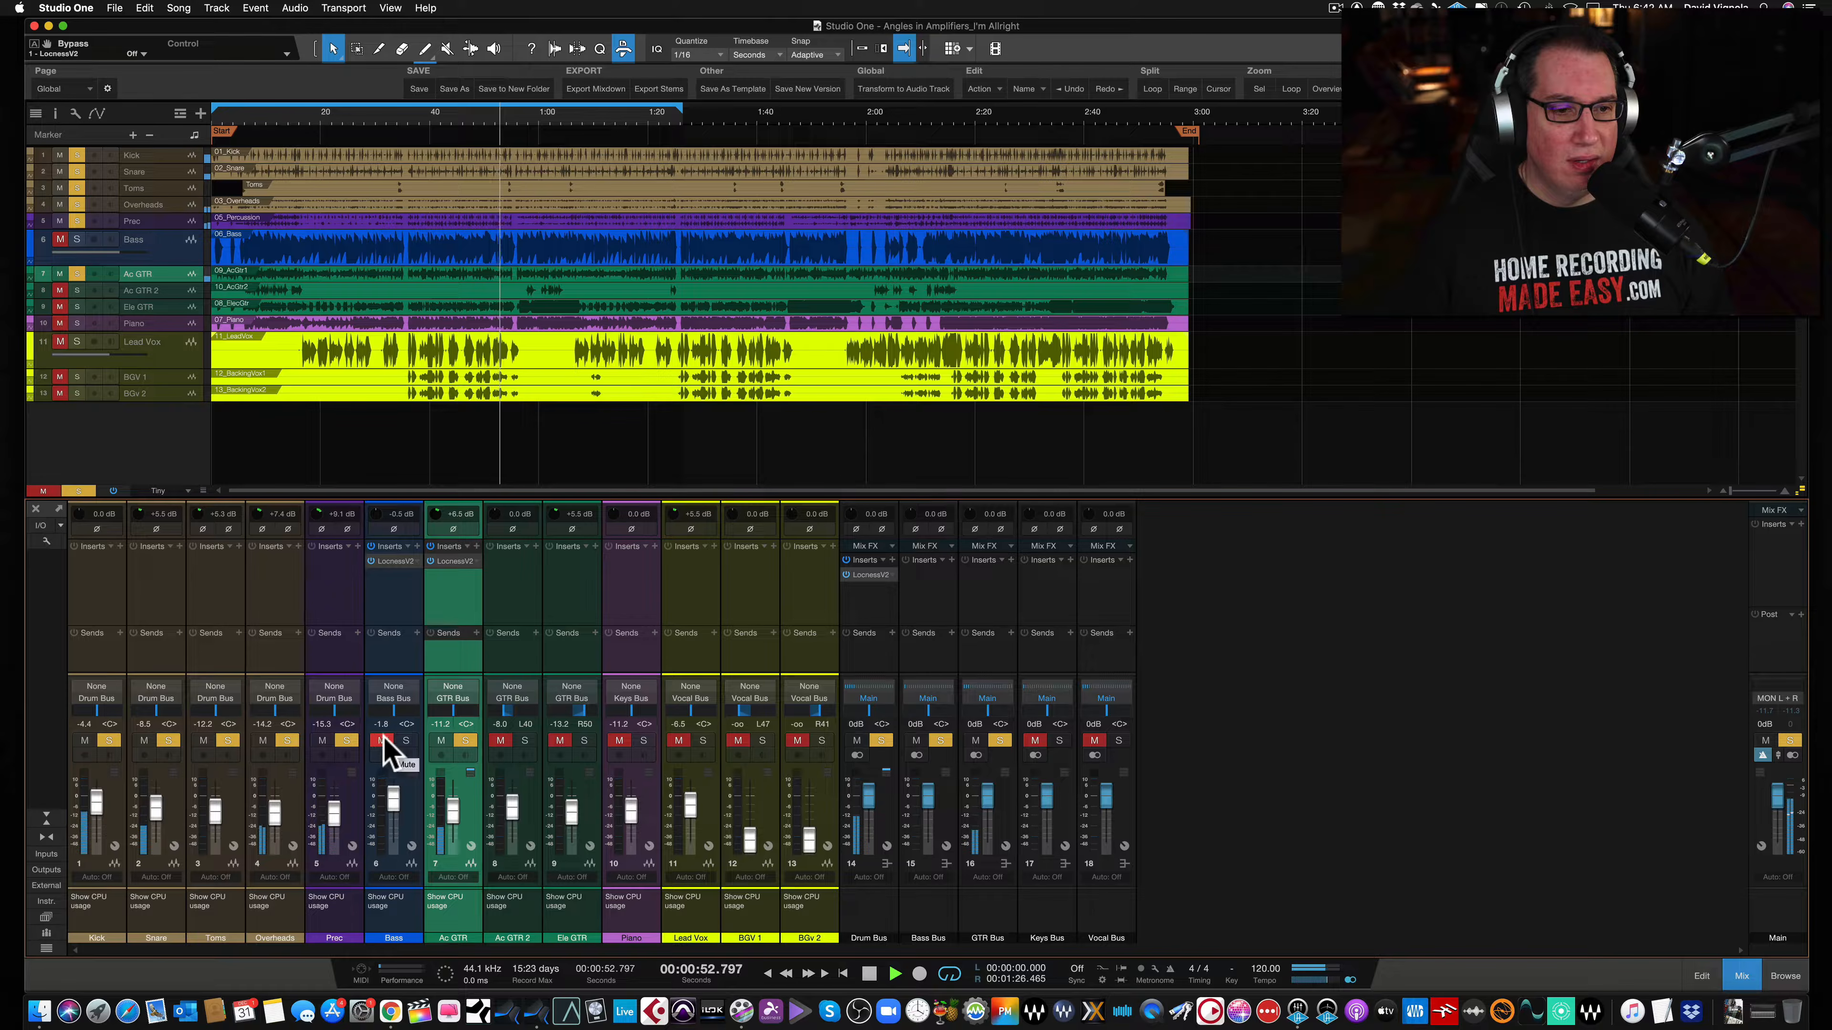
click(407, 741)
drag(389, 801, 450, 805)
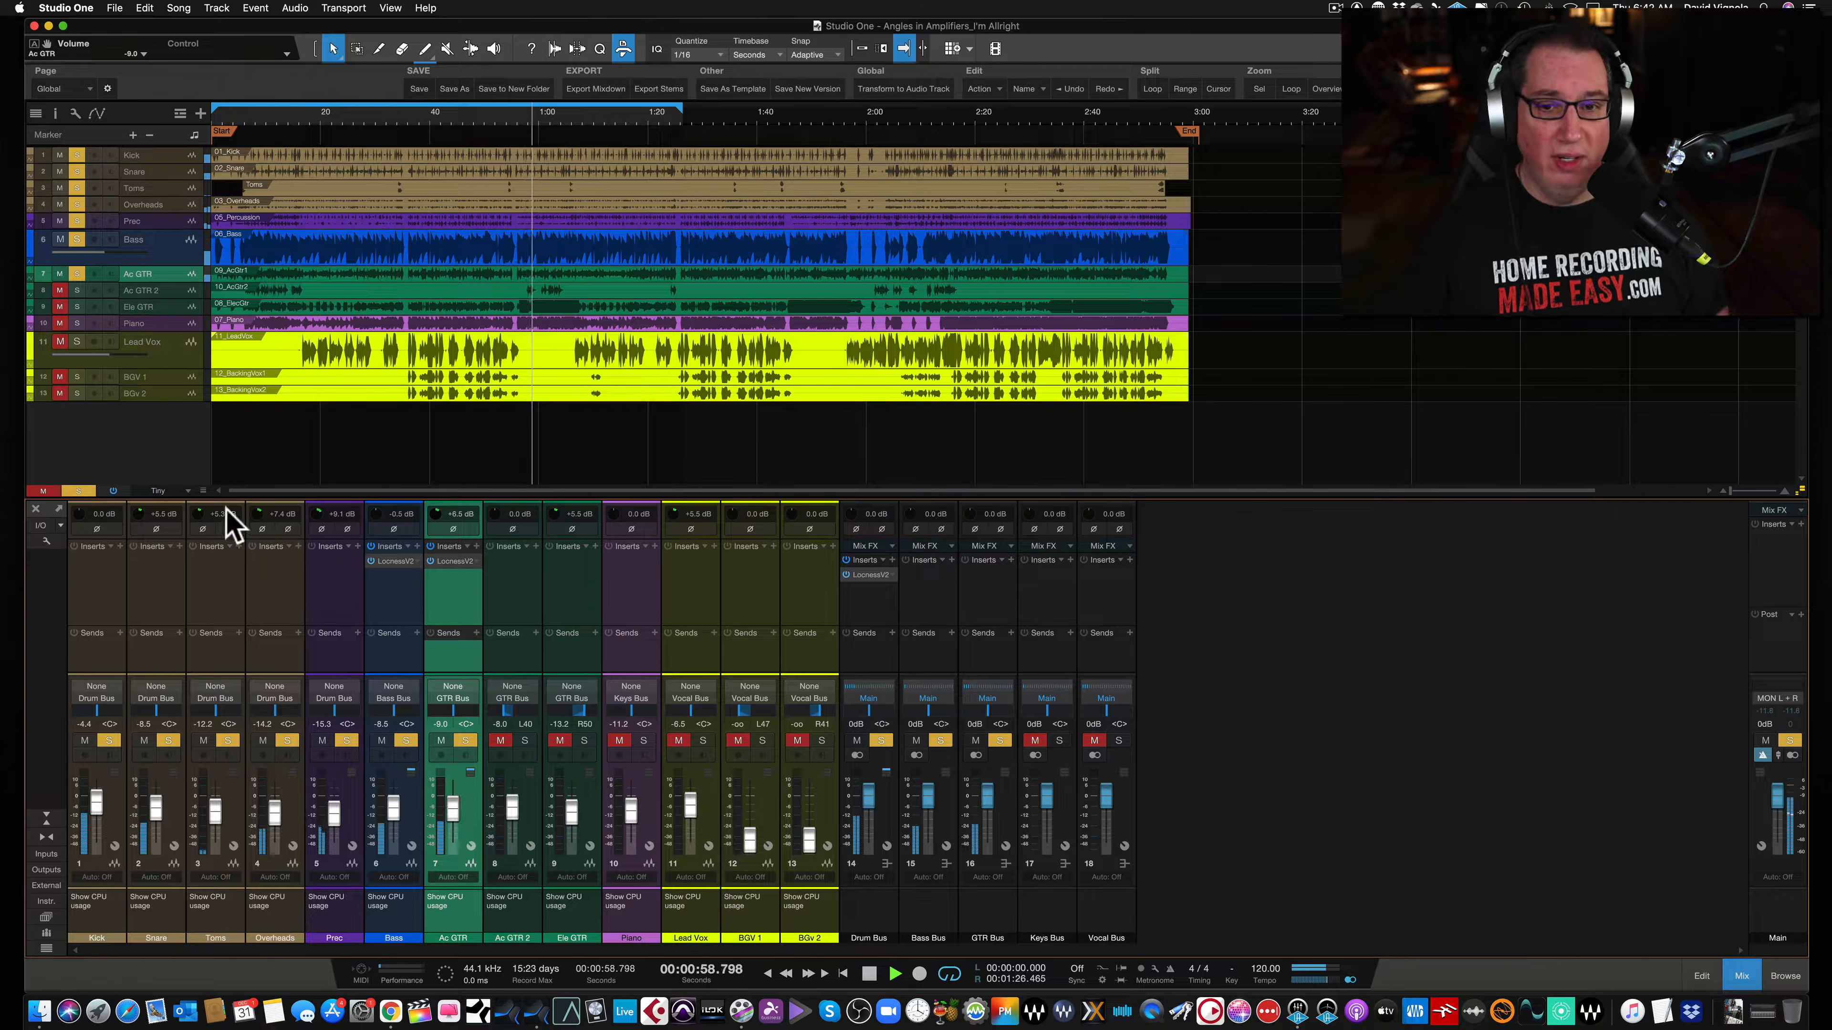
click(114, 490)
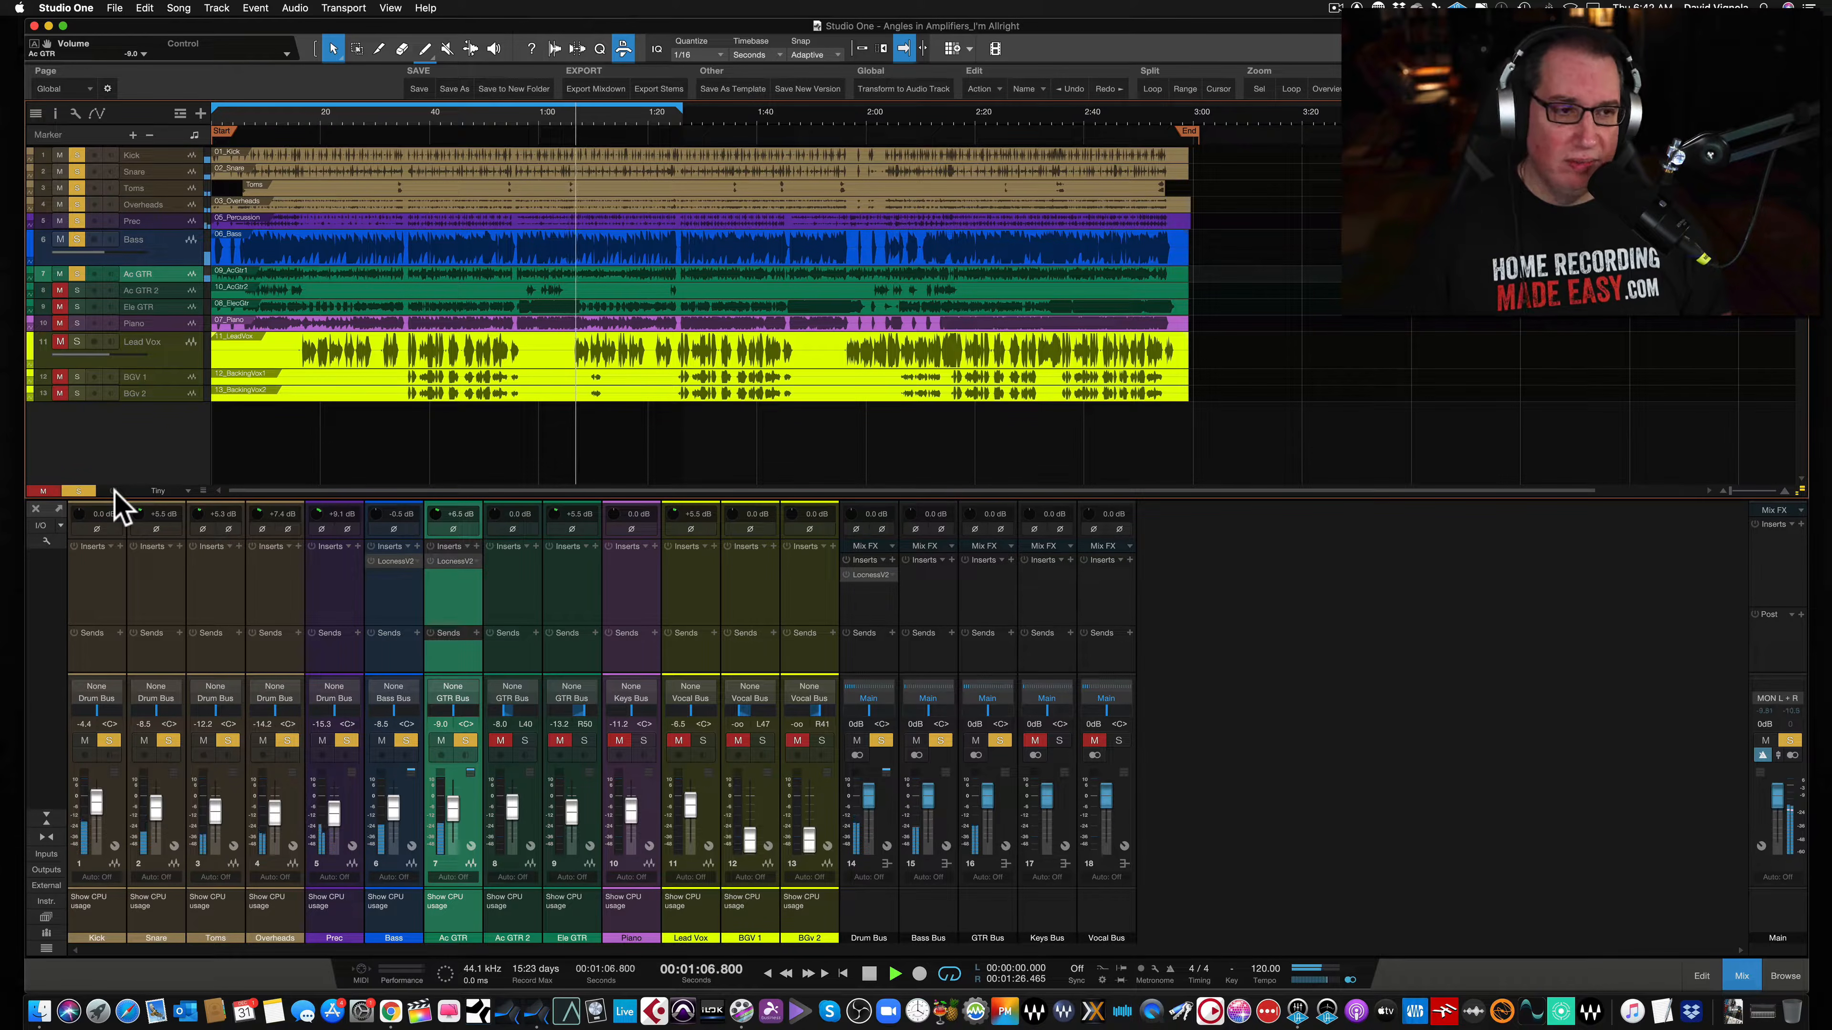
click(114, 491)
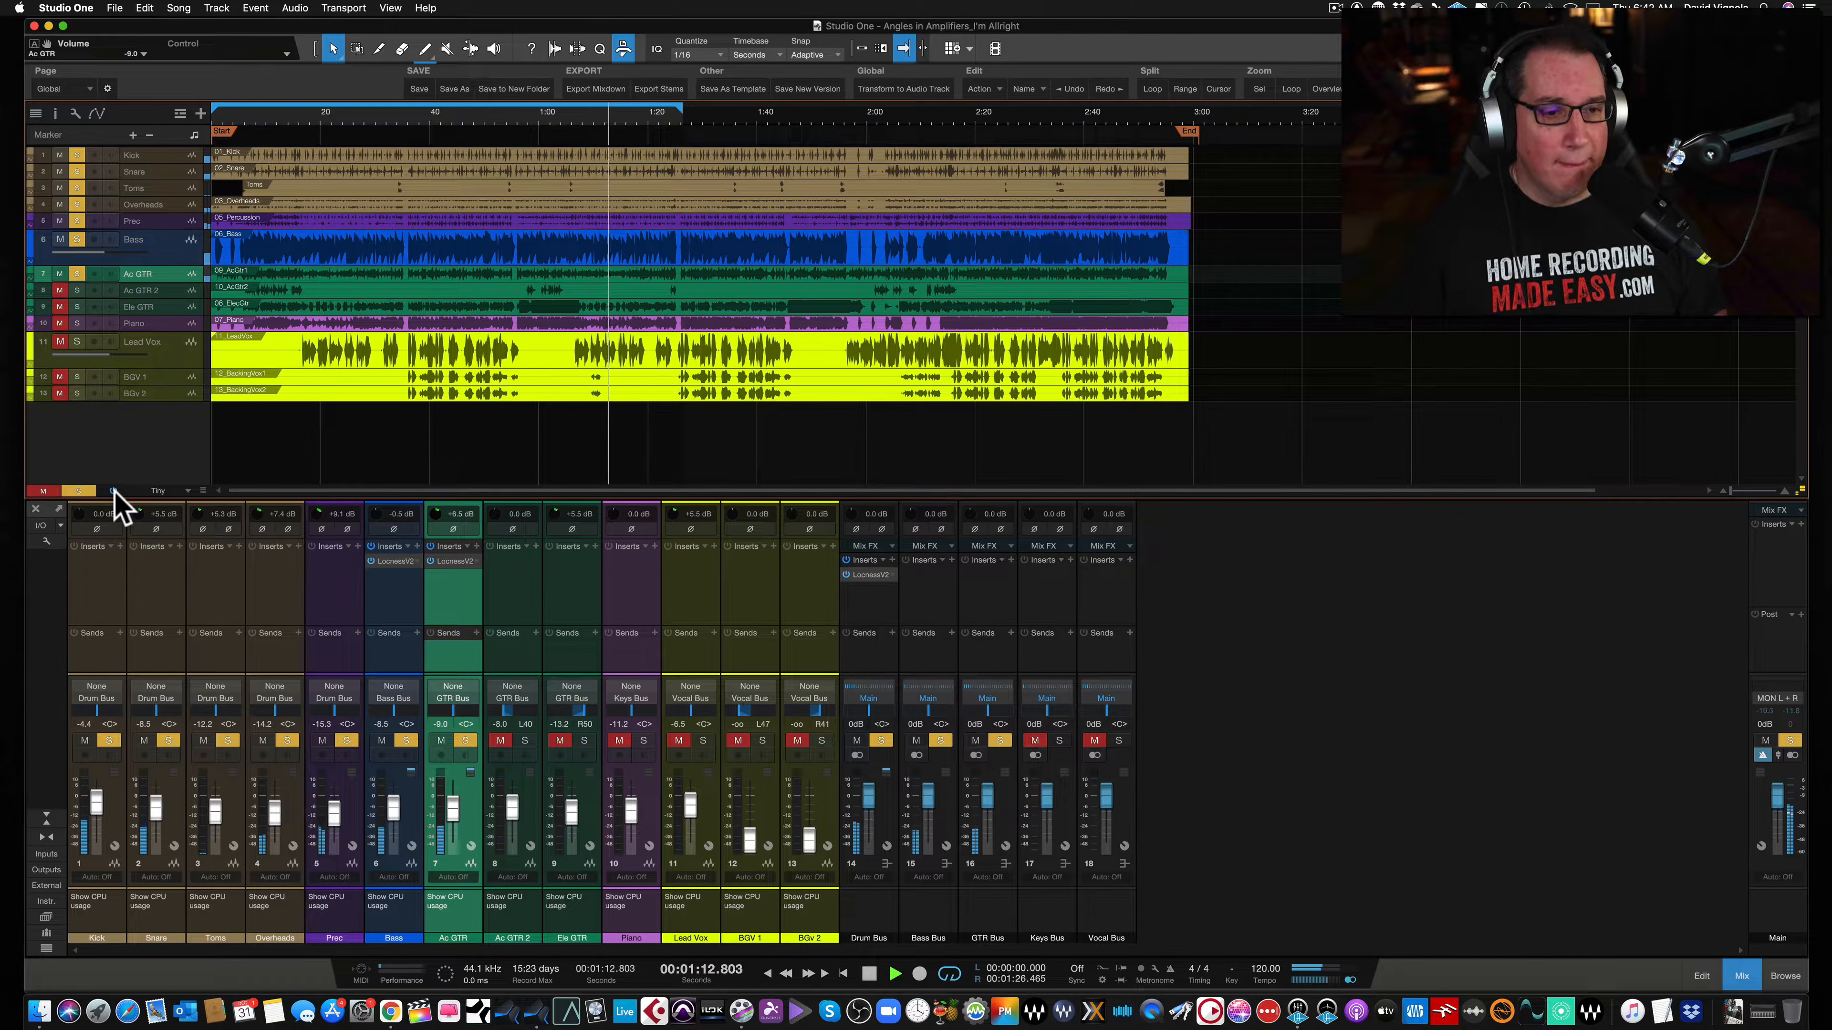
click(114, 491)
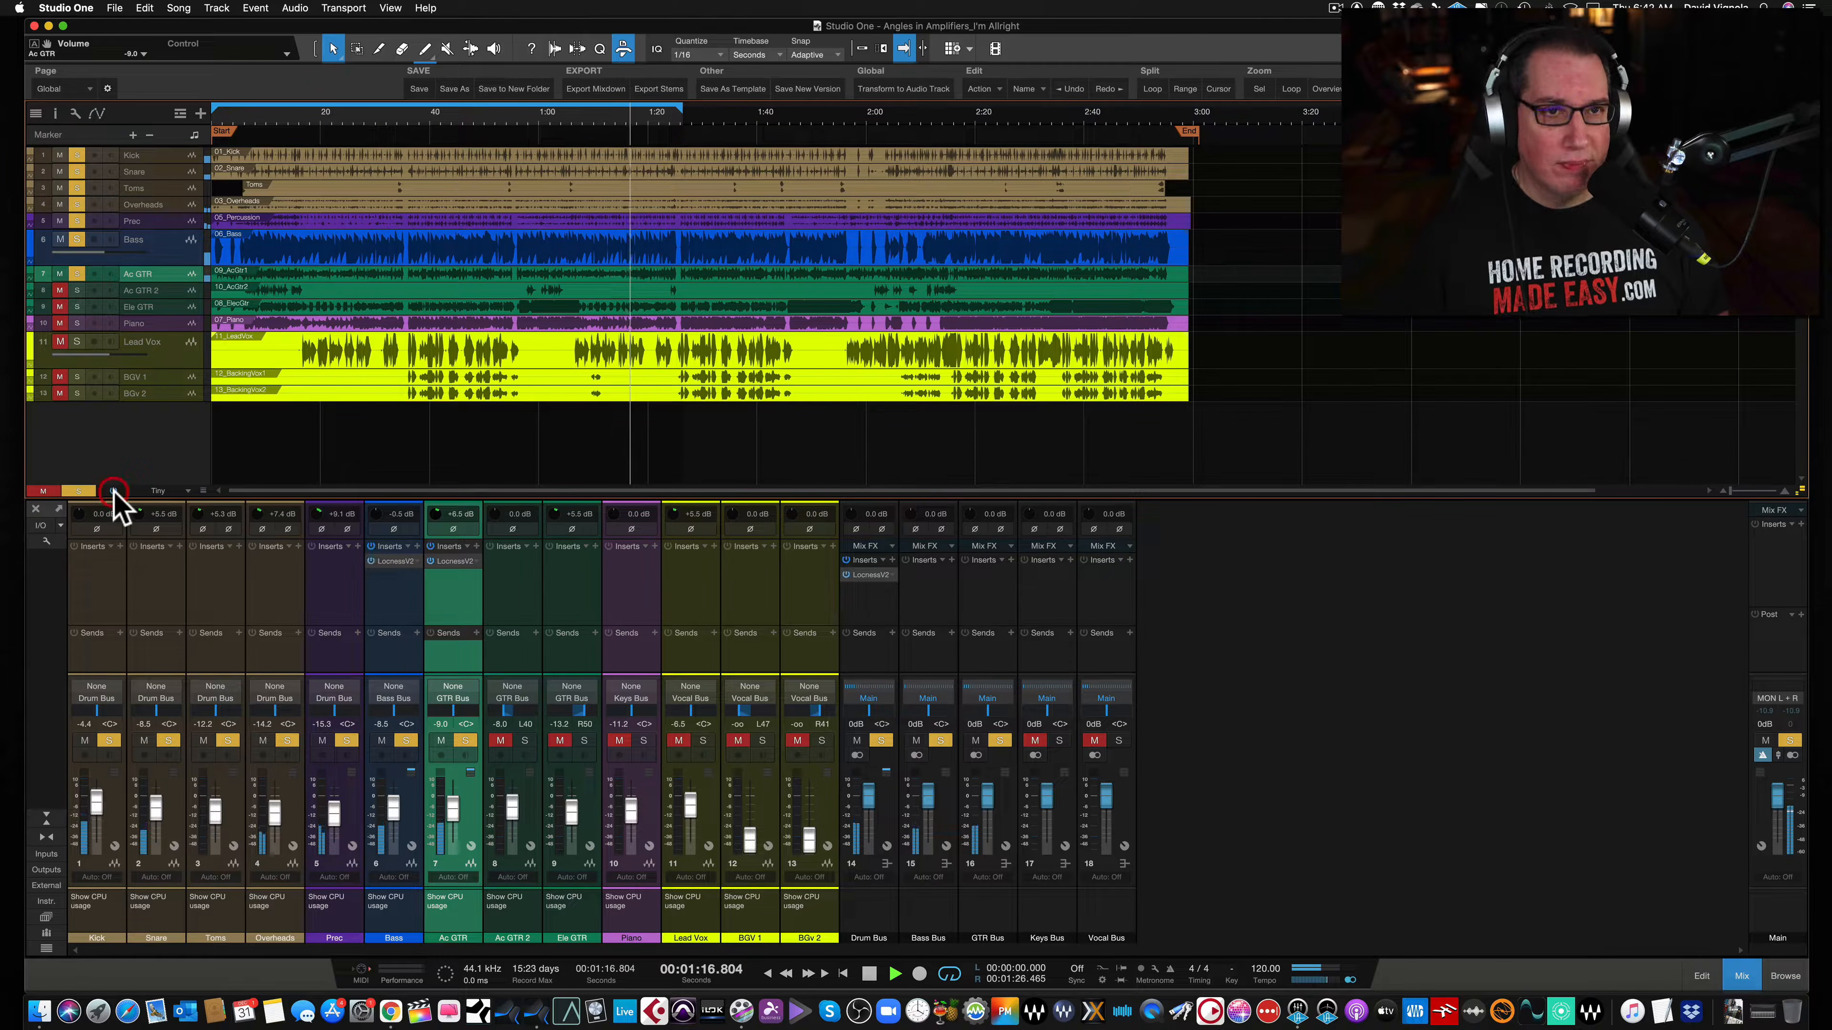
click(114, 491)
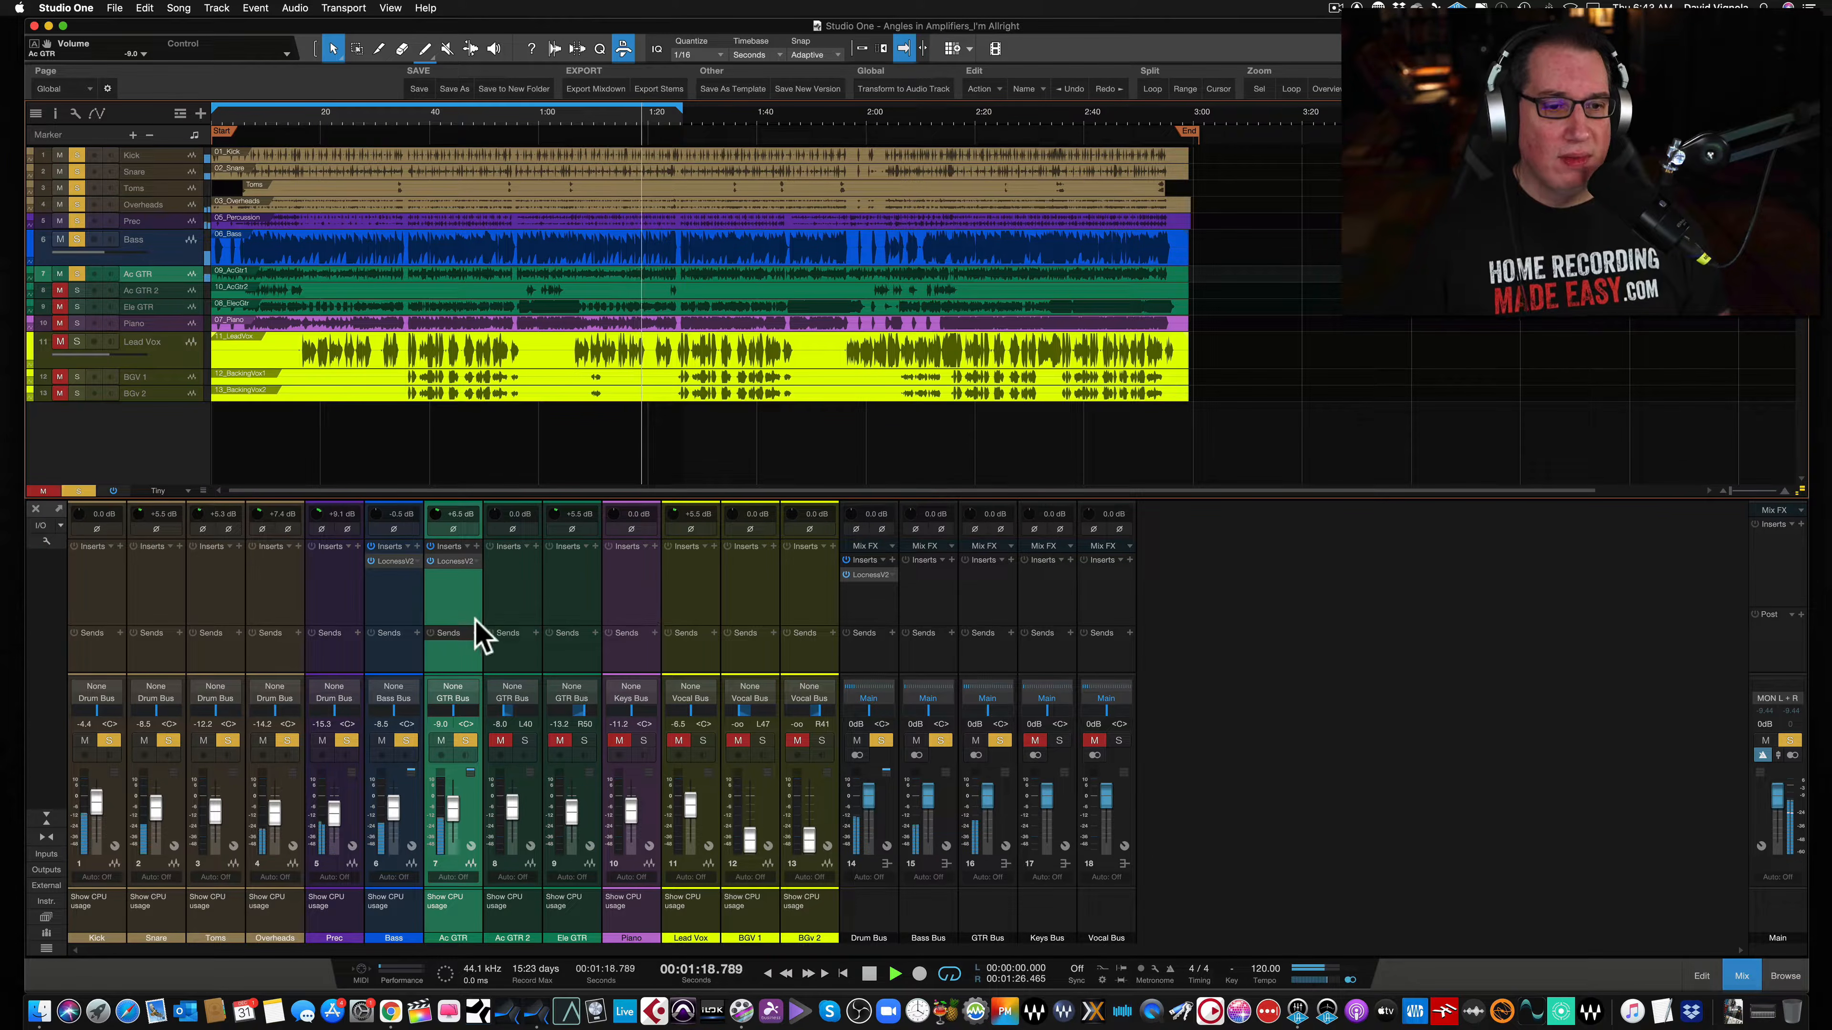
- Stop playback and lower the Prec channel fader to -18.4 dB
key(space)
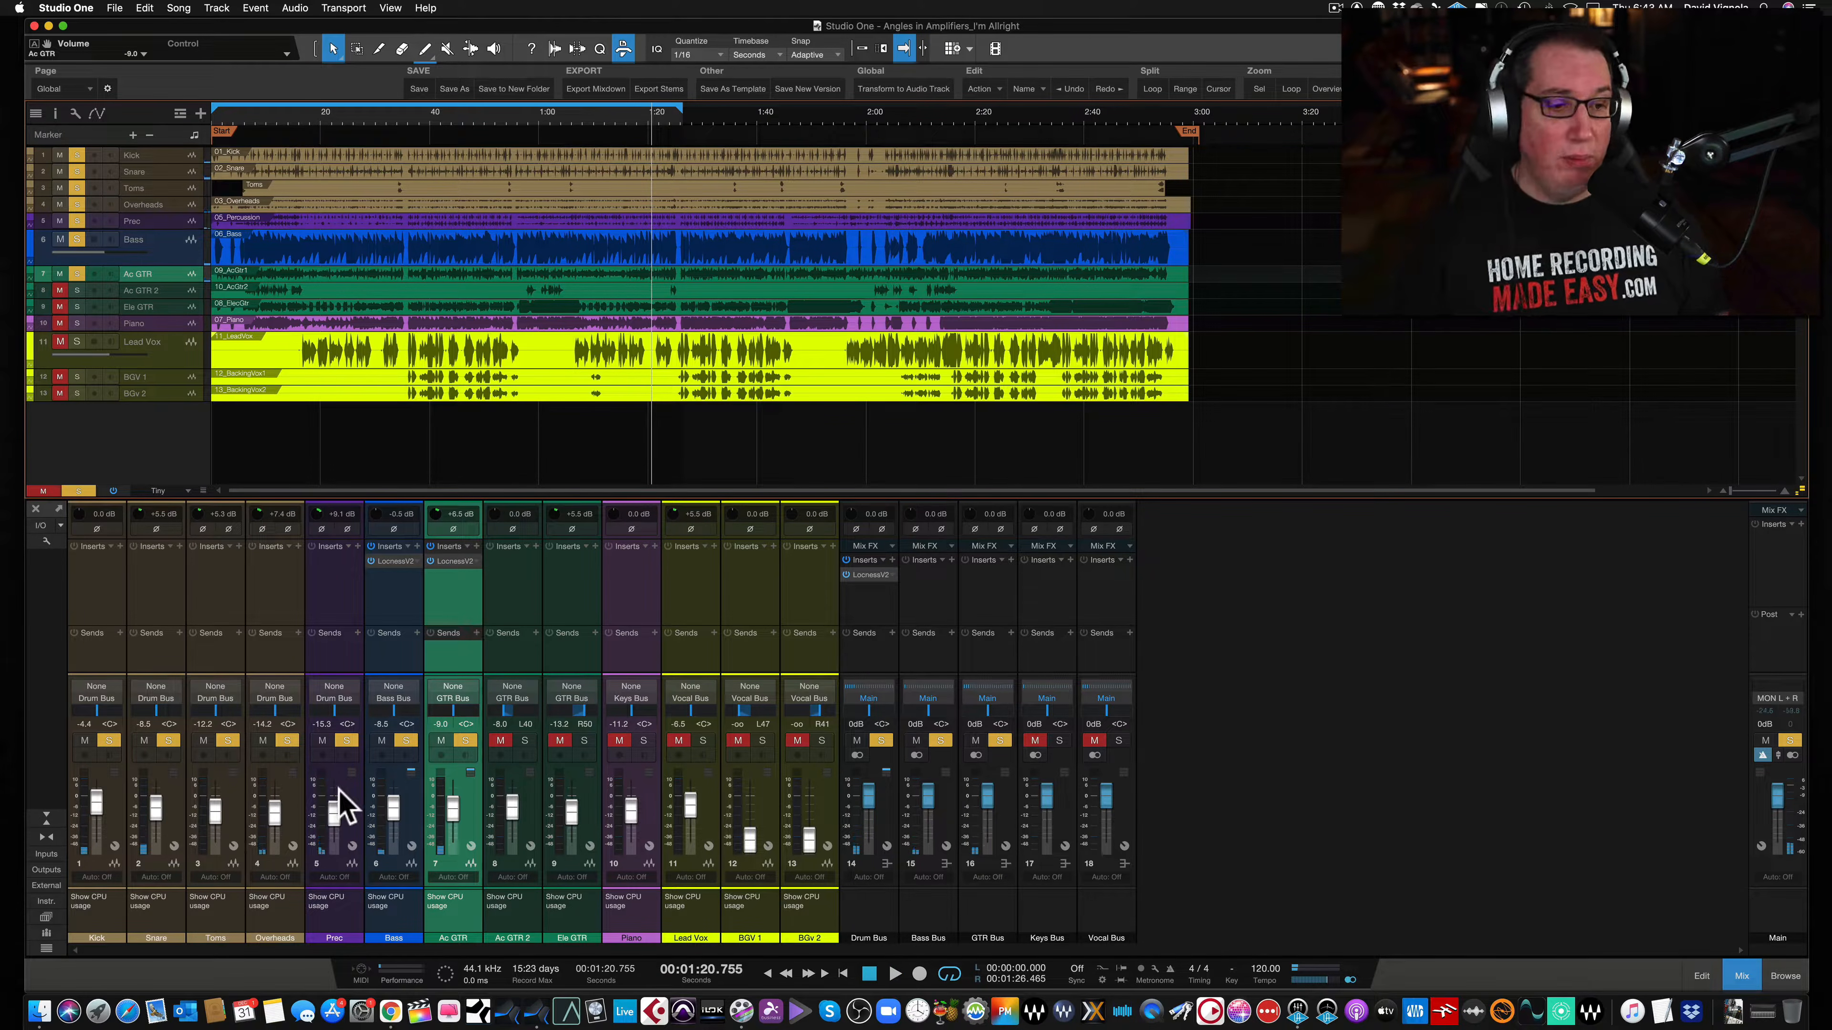
drag(332, 816, 331, 824)
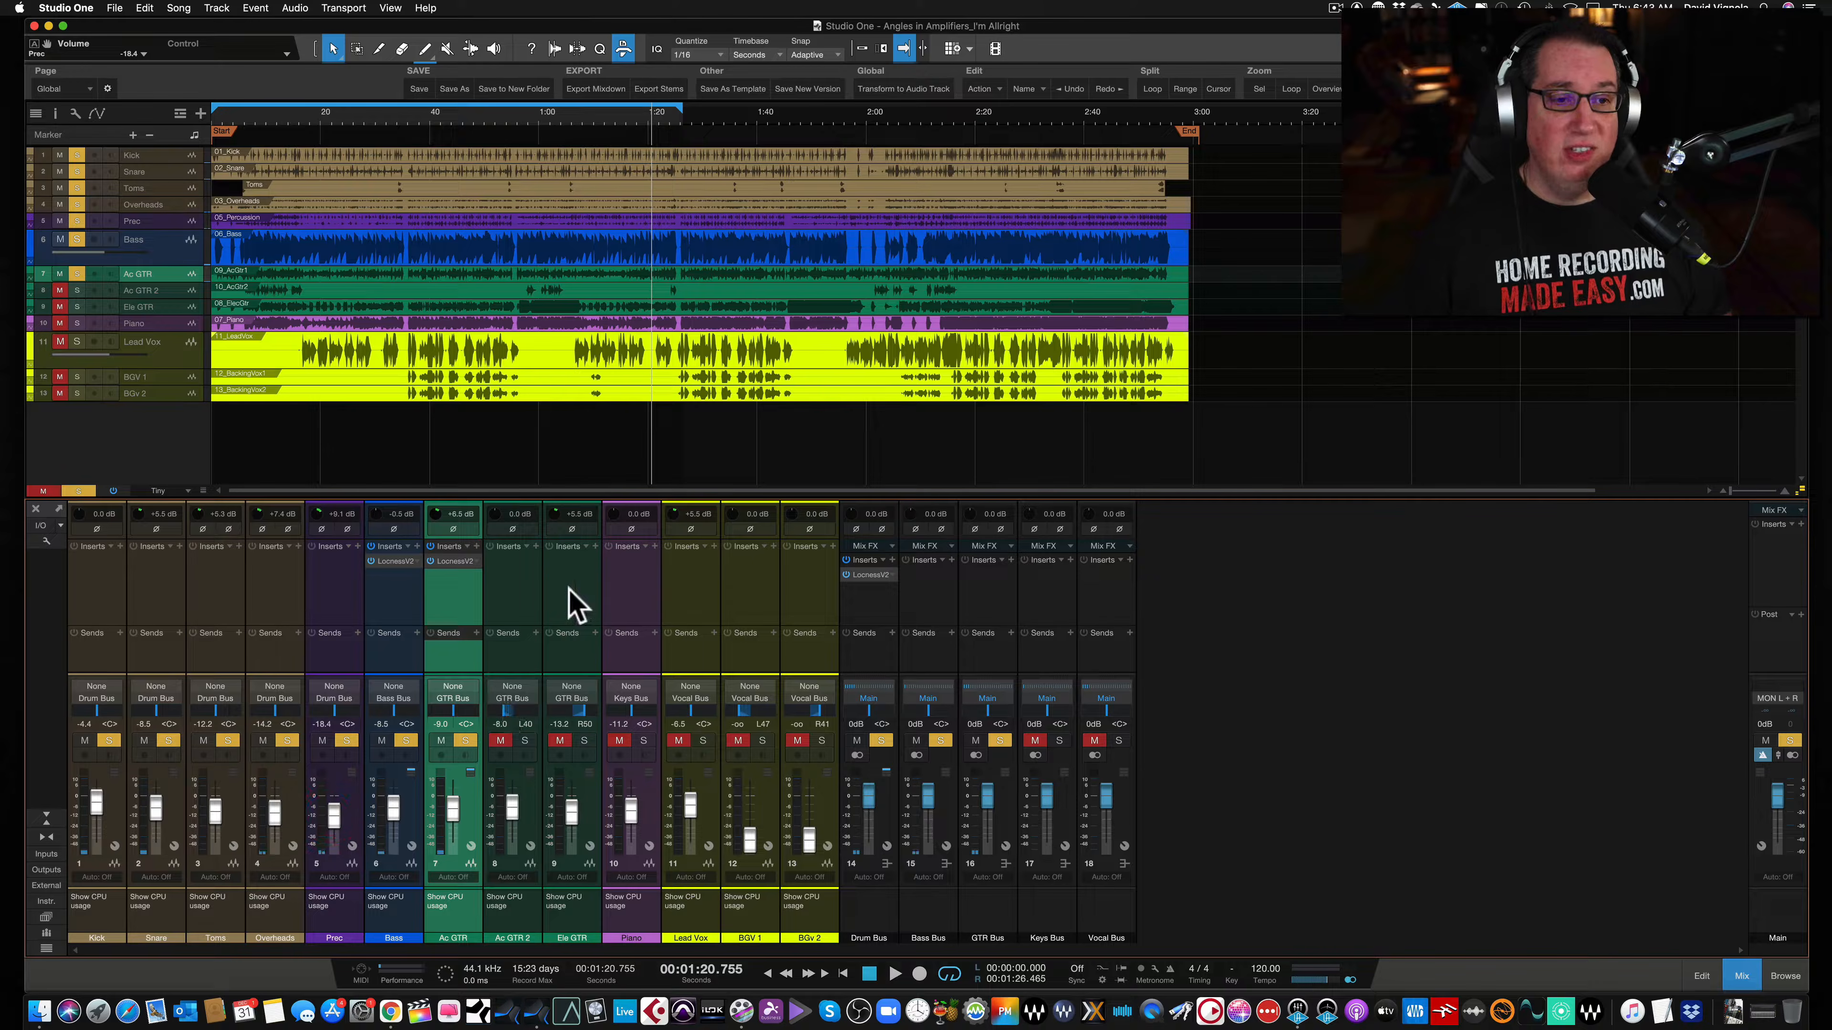
- Reopen the Ac GTR Smash-Box window and reposition it above the mixer
click(450, 562)
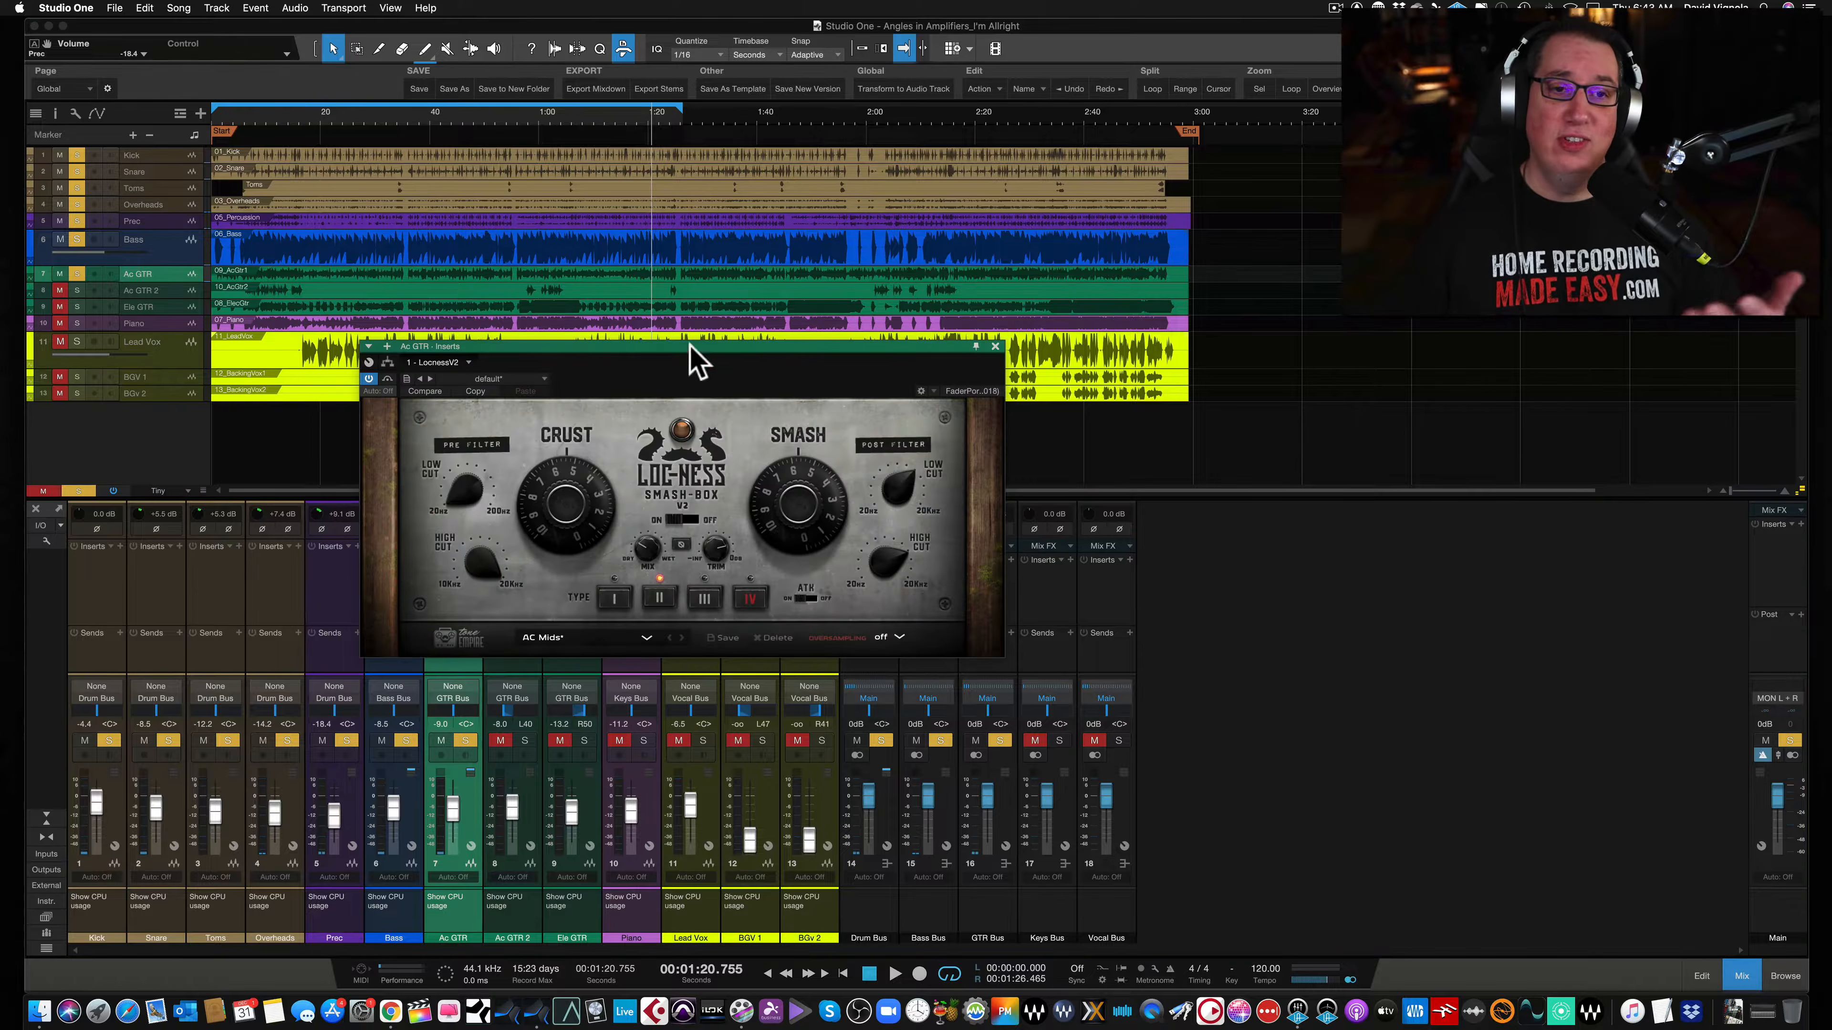
drag(651, 345, 614, 313)
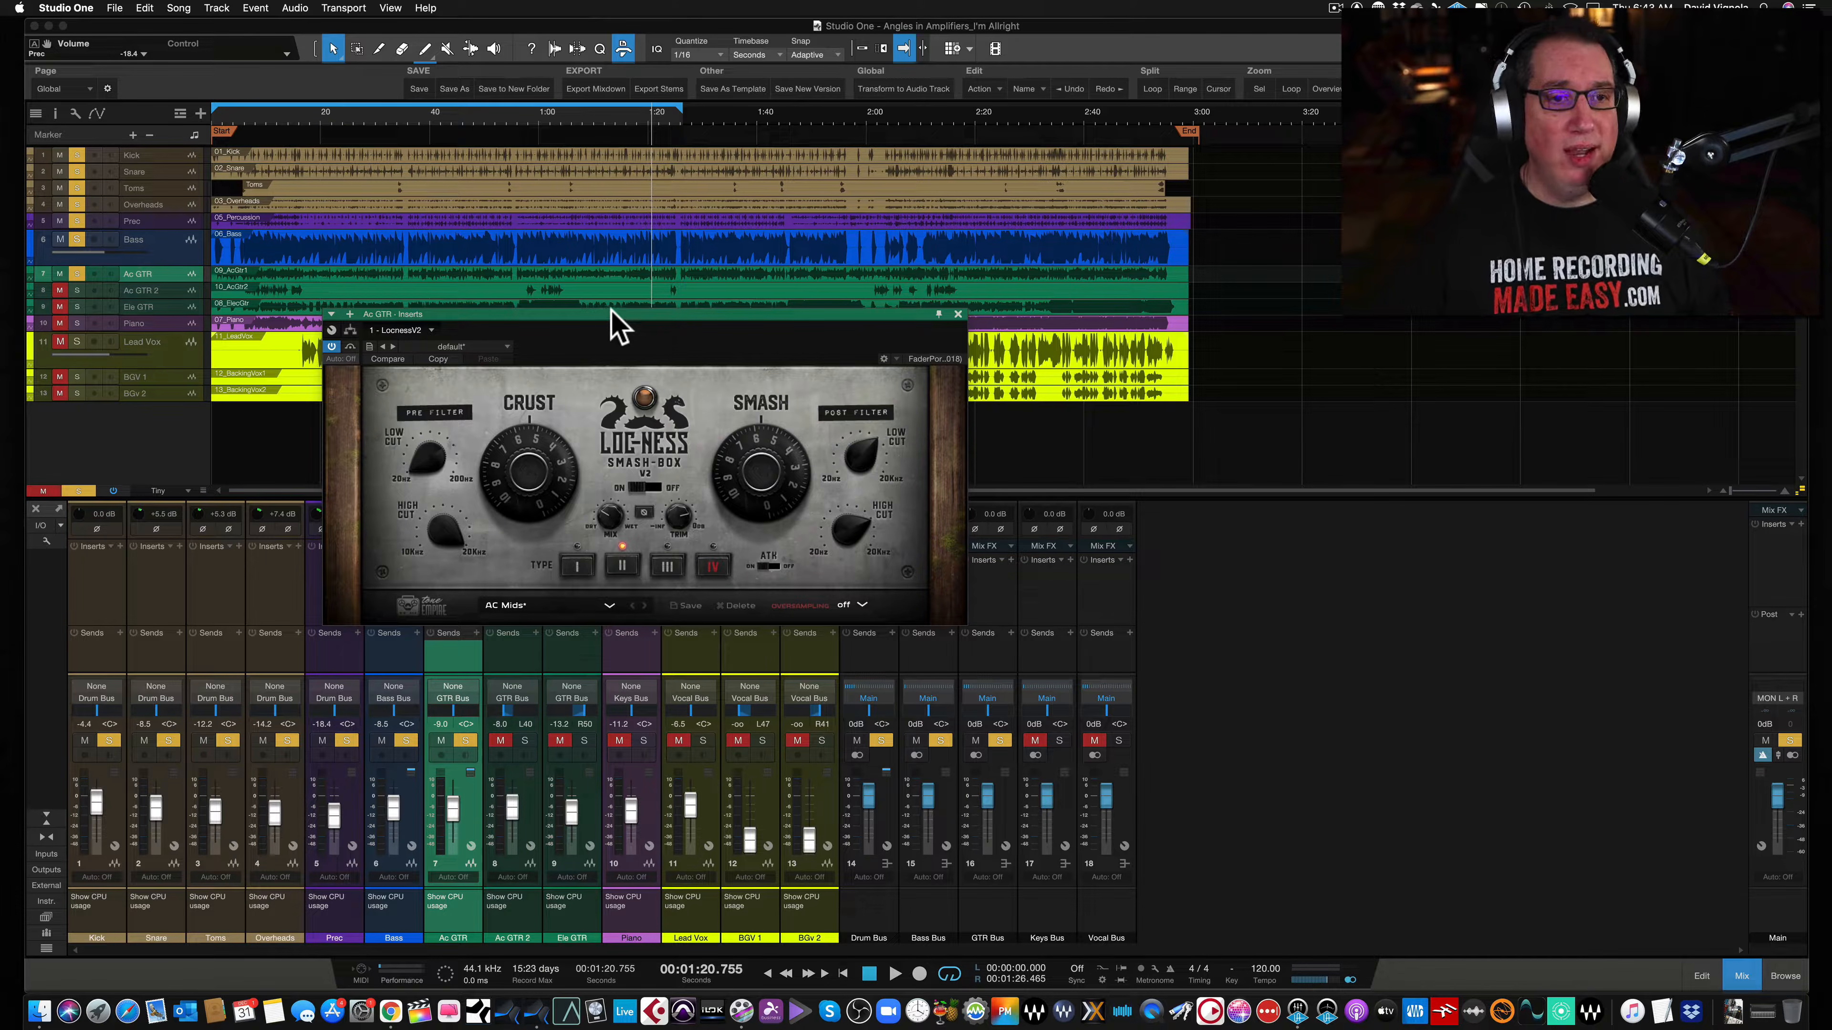
drag(605, 313, 599, 308)
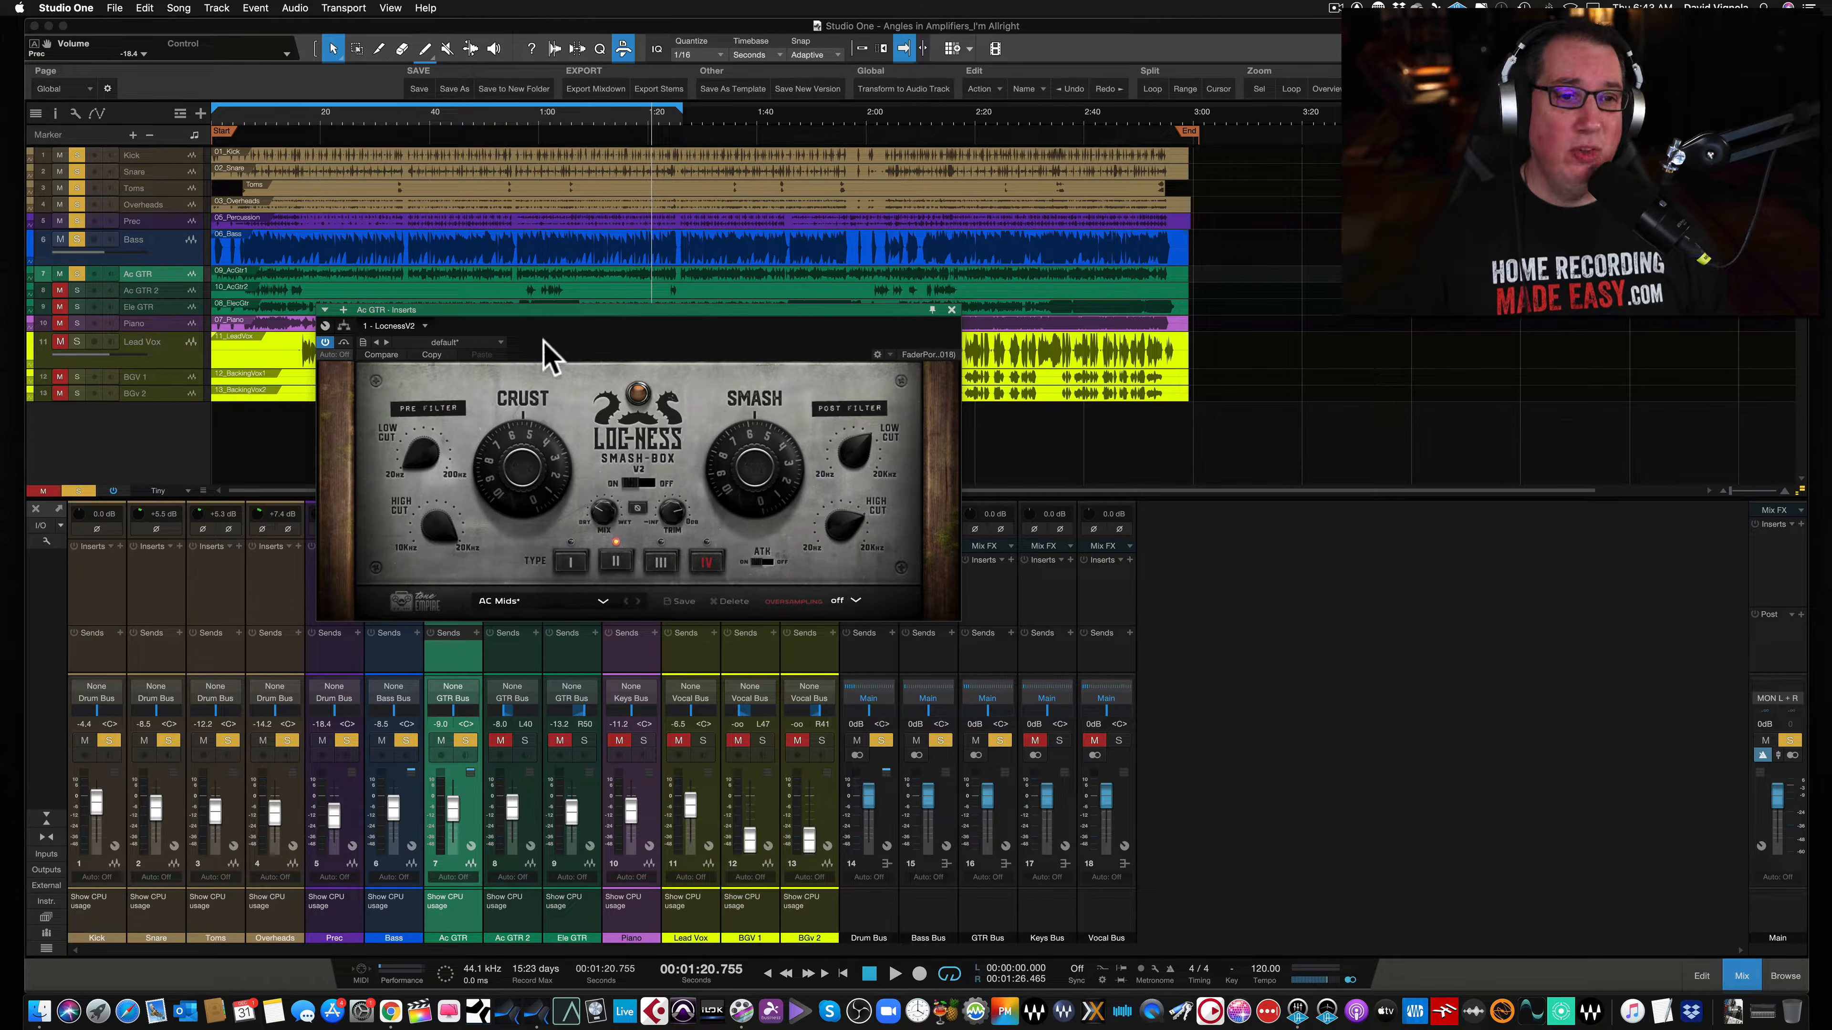
drag(552, 310, 514, 323)
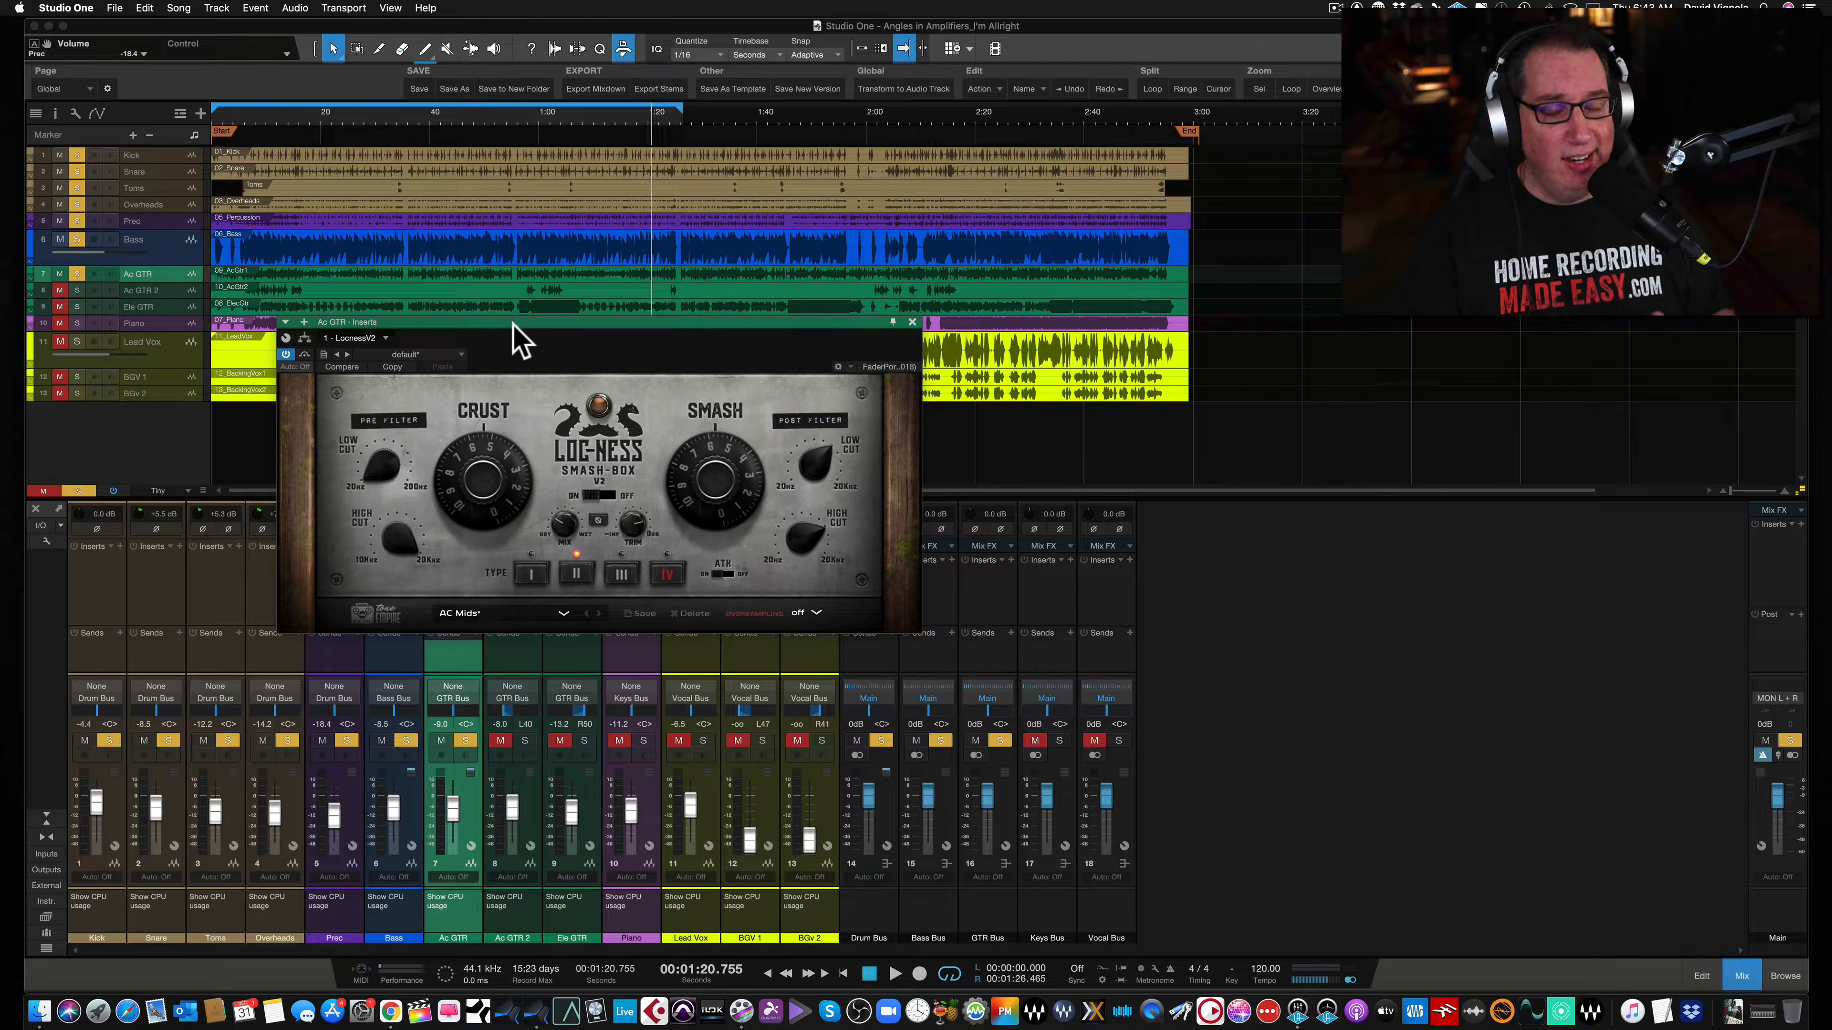
drag(512, 322, 505, 321)
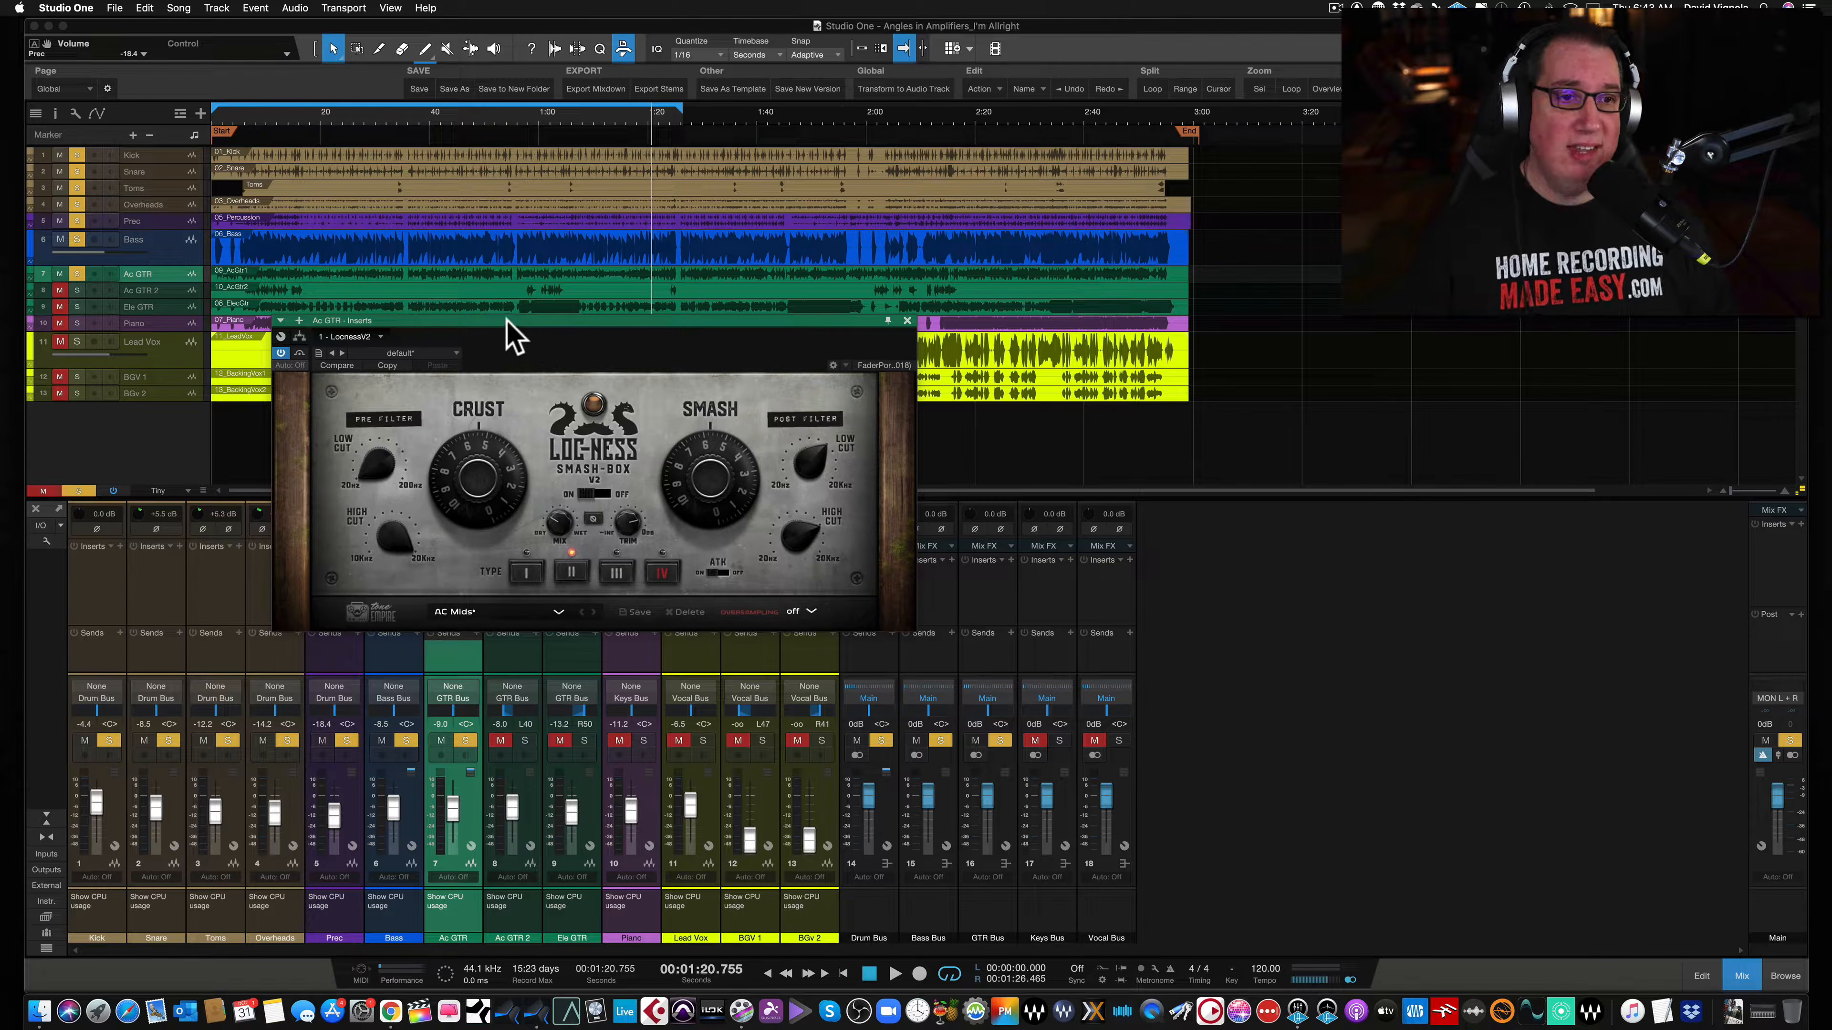
drag(504, 321, 497, 315)
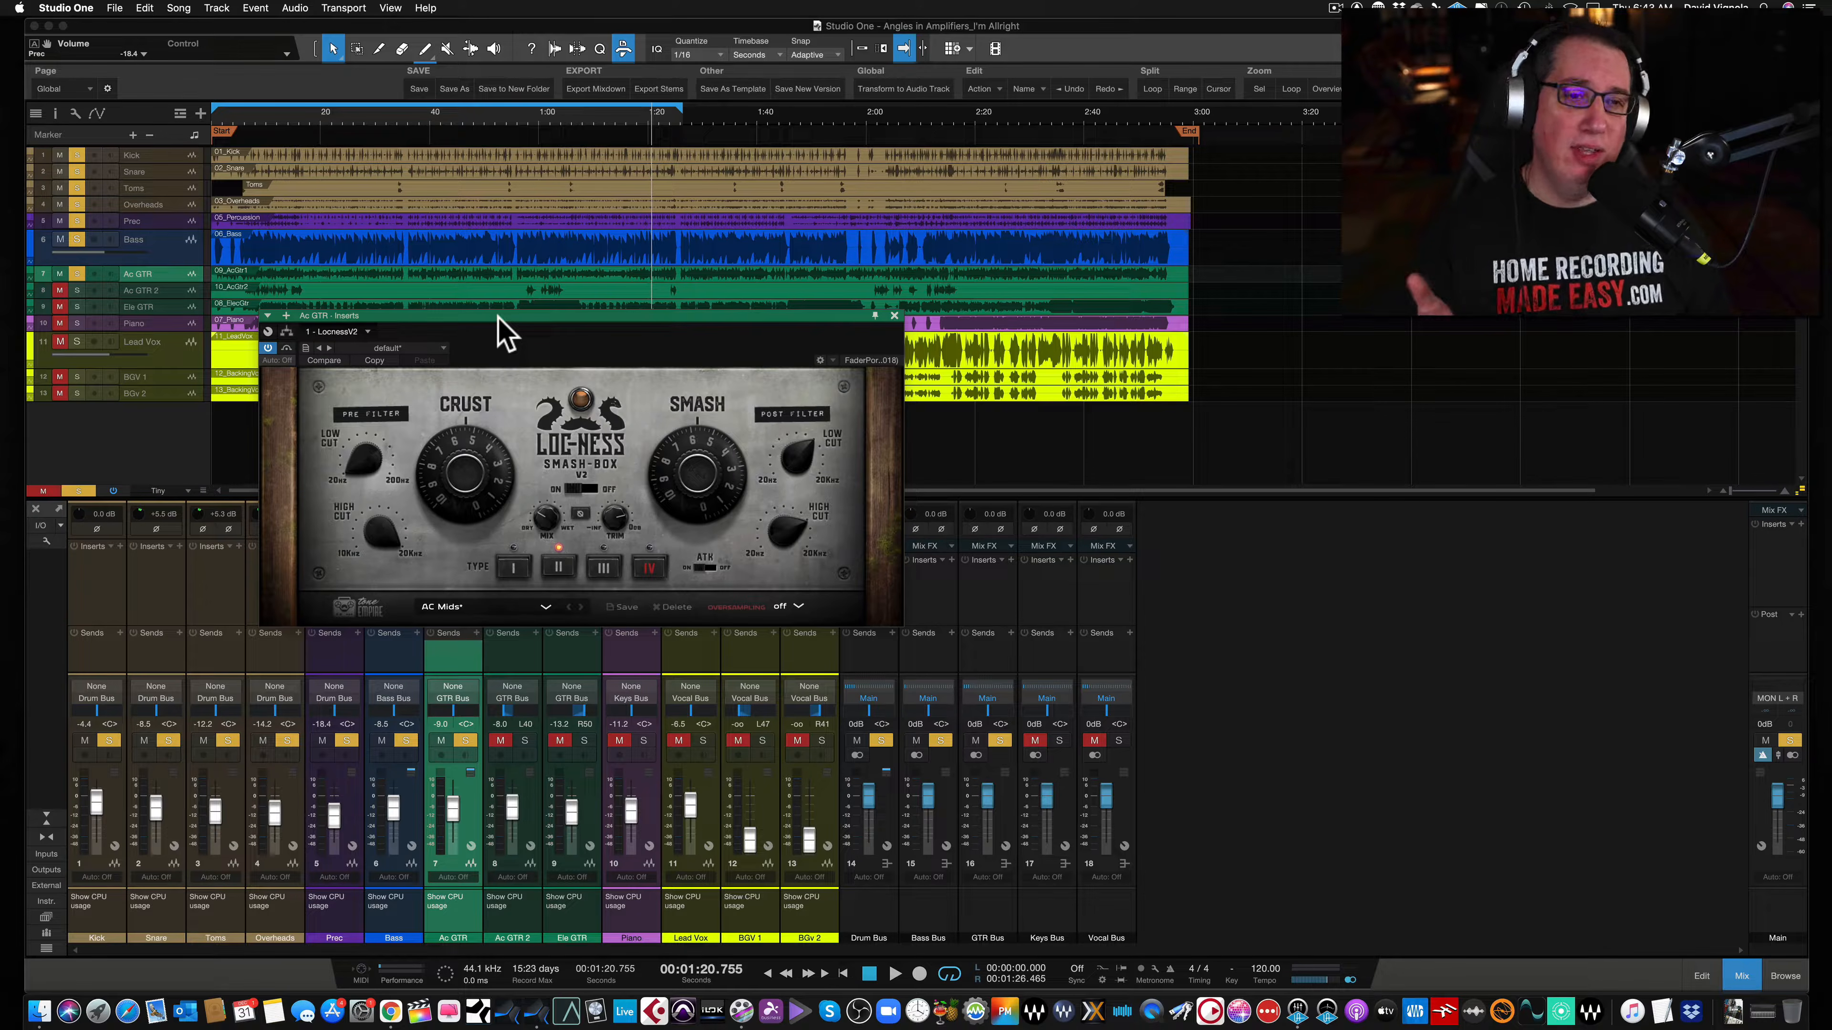
drag(513, 316, 504, 330)
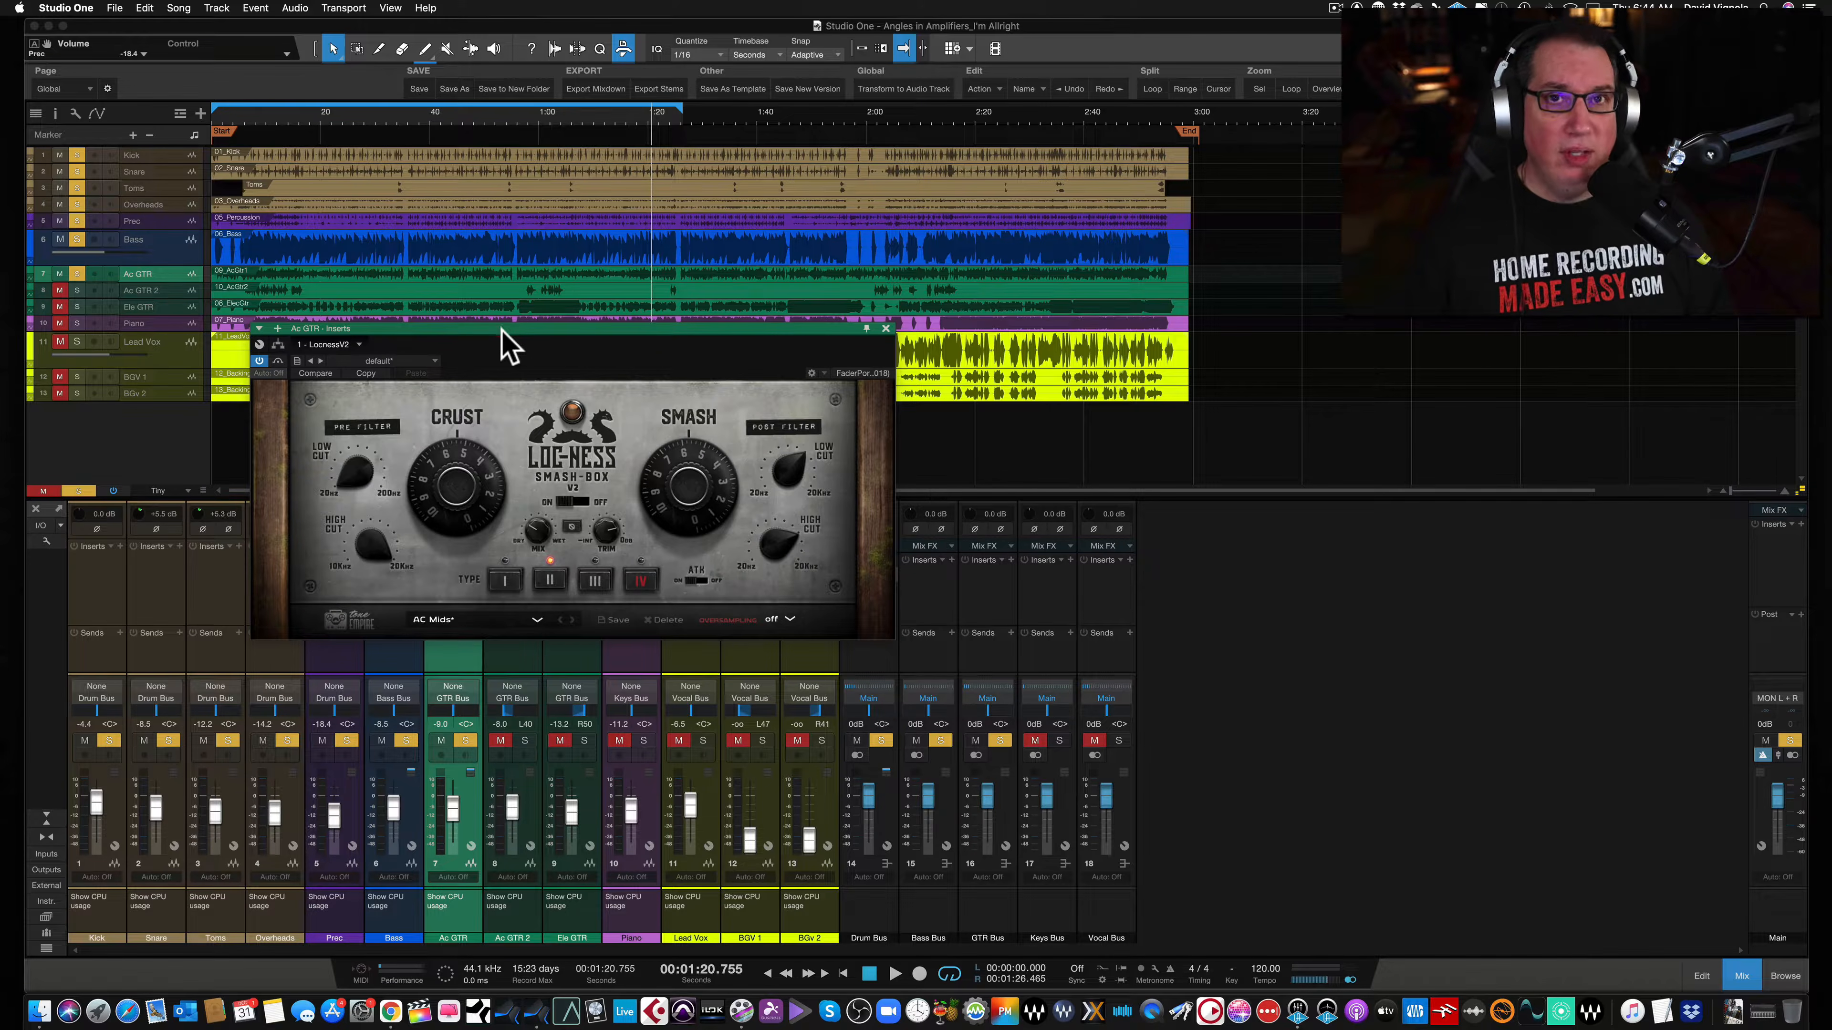
drag(502, 330, 503, 338)
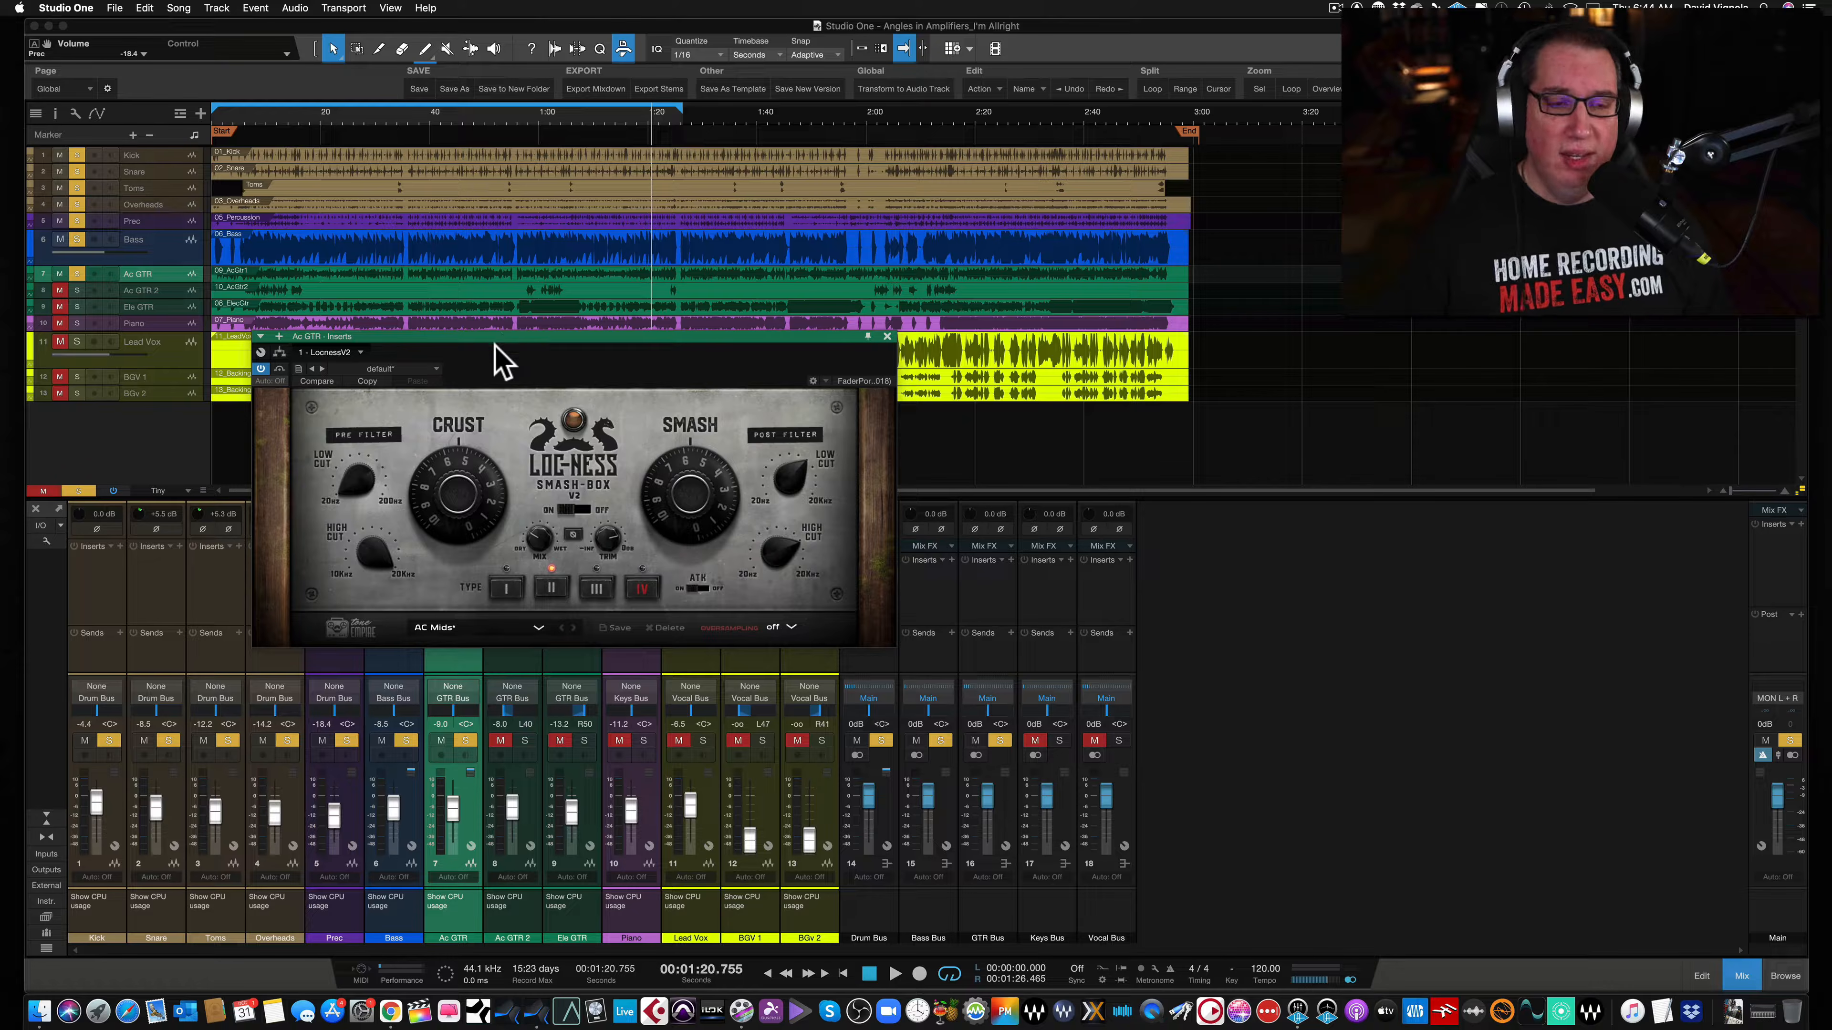
drag(494, 337, 489, 338)
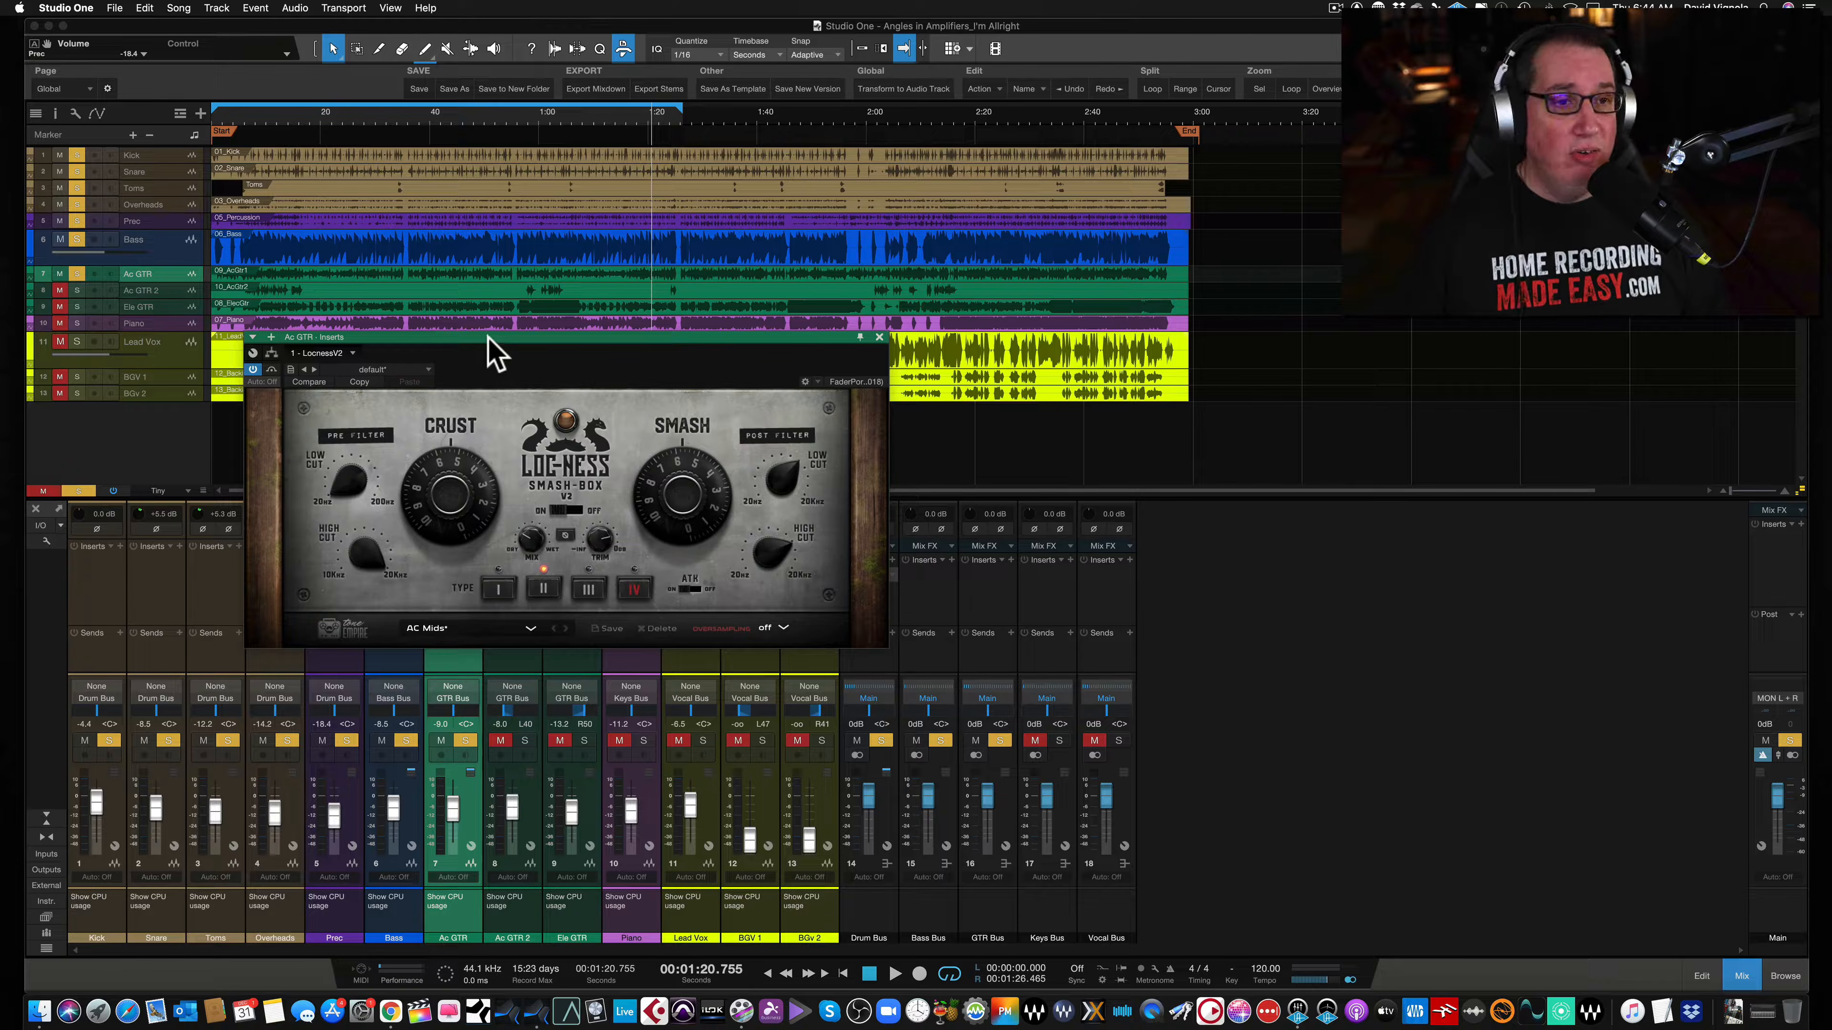
drag(487, 337, 484, 339)
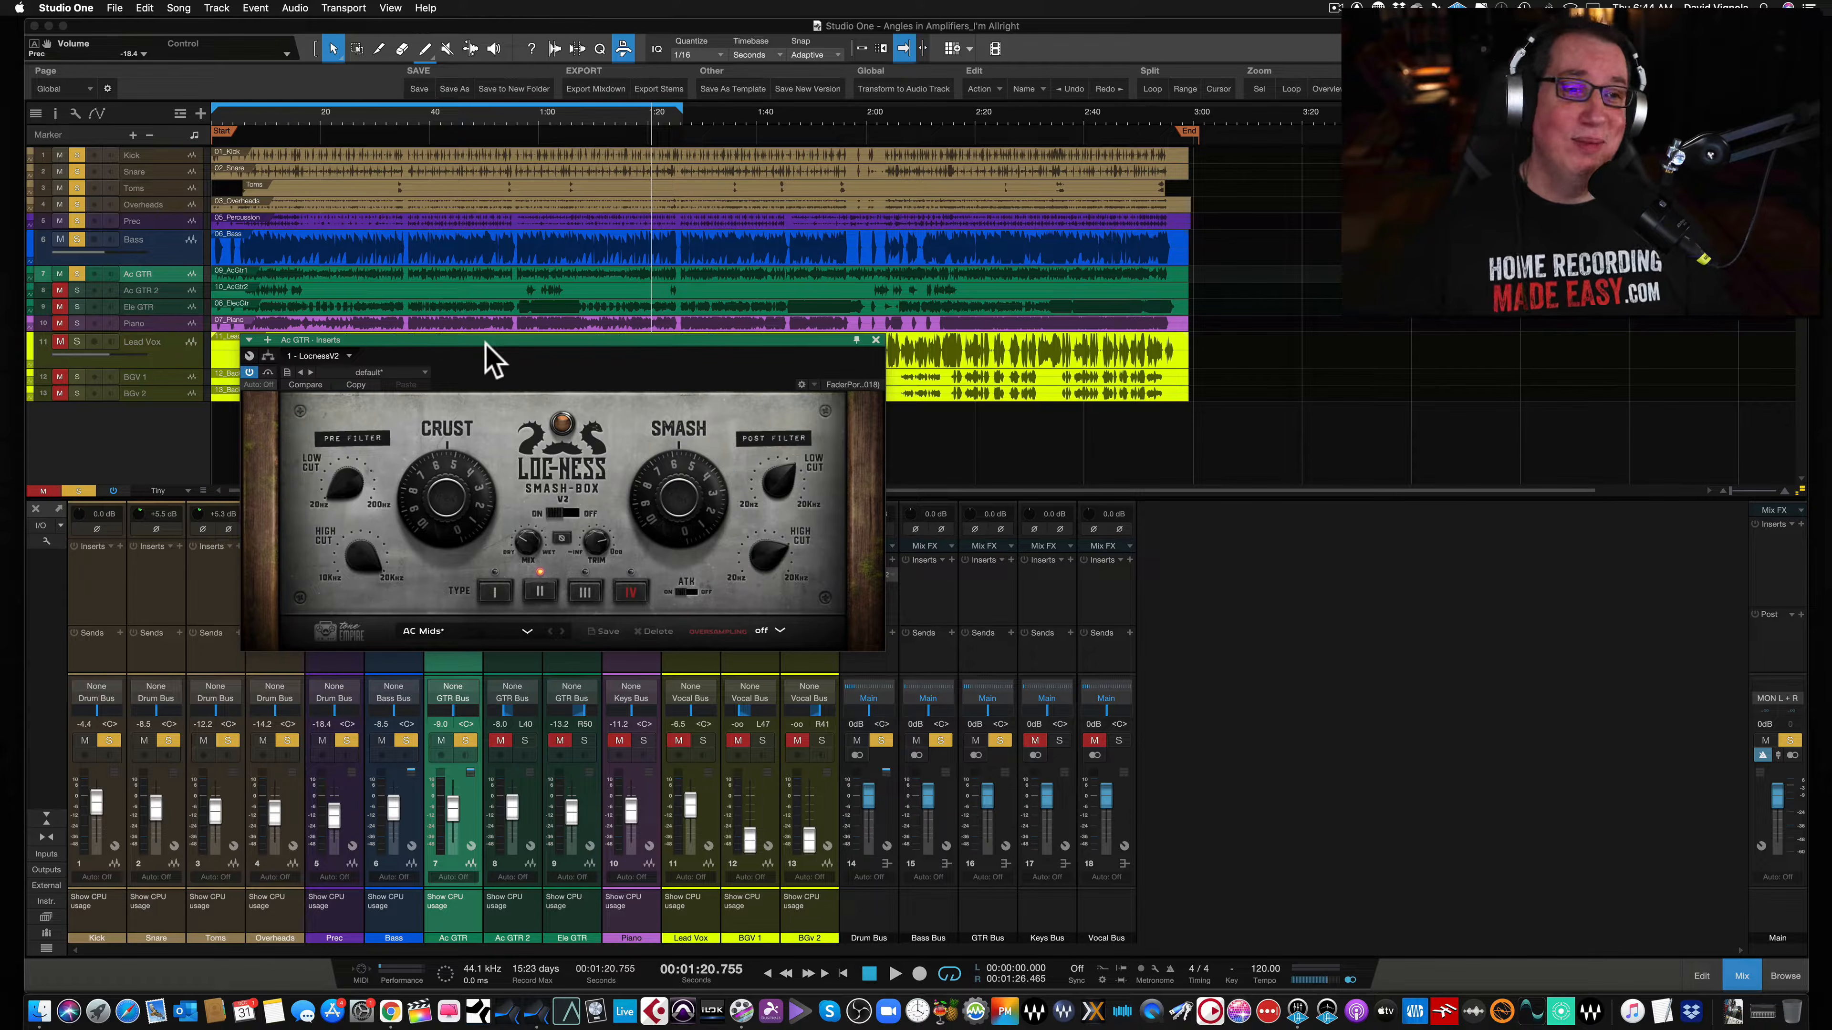
drag(485, 339, 478, 337)
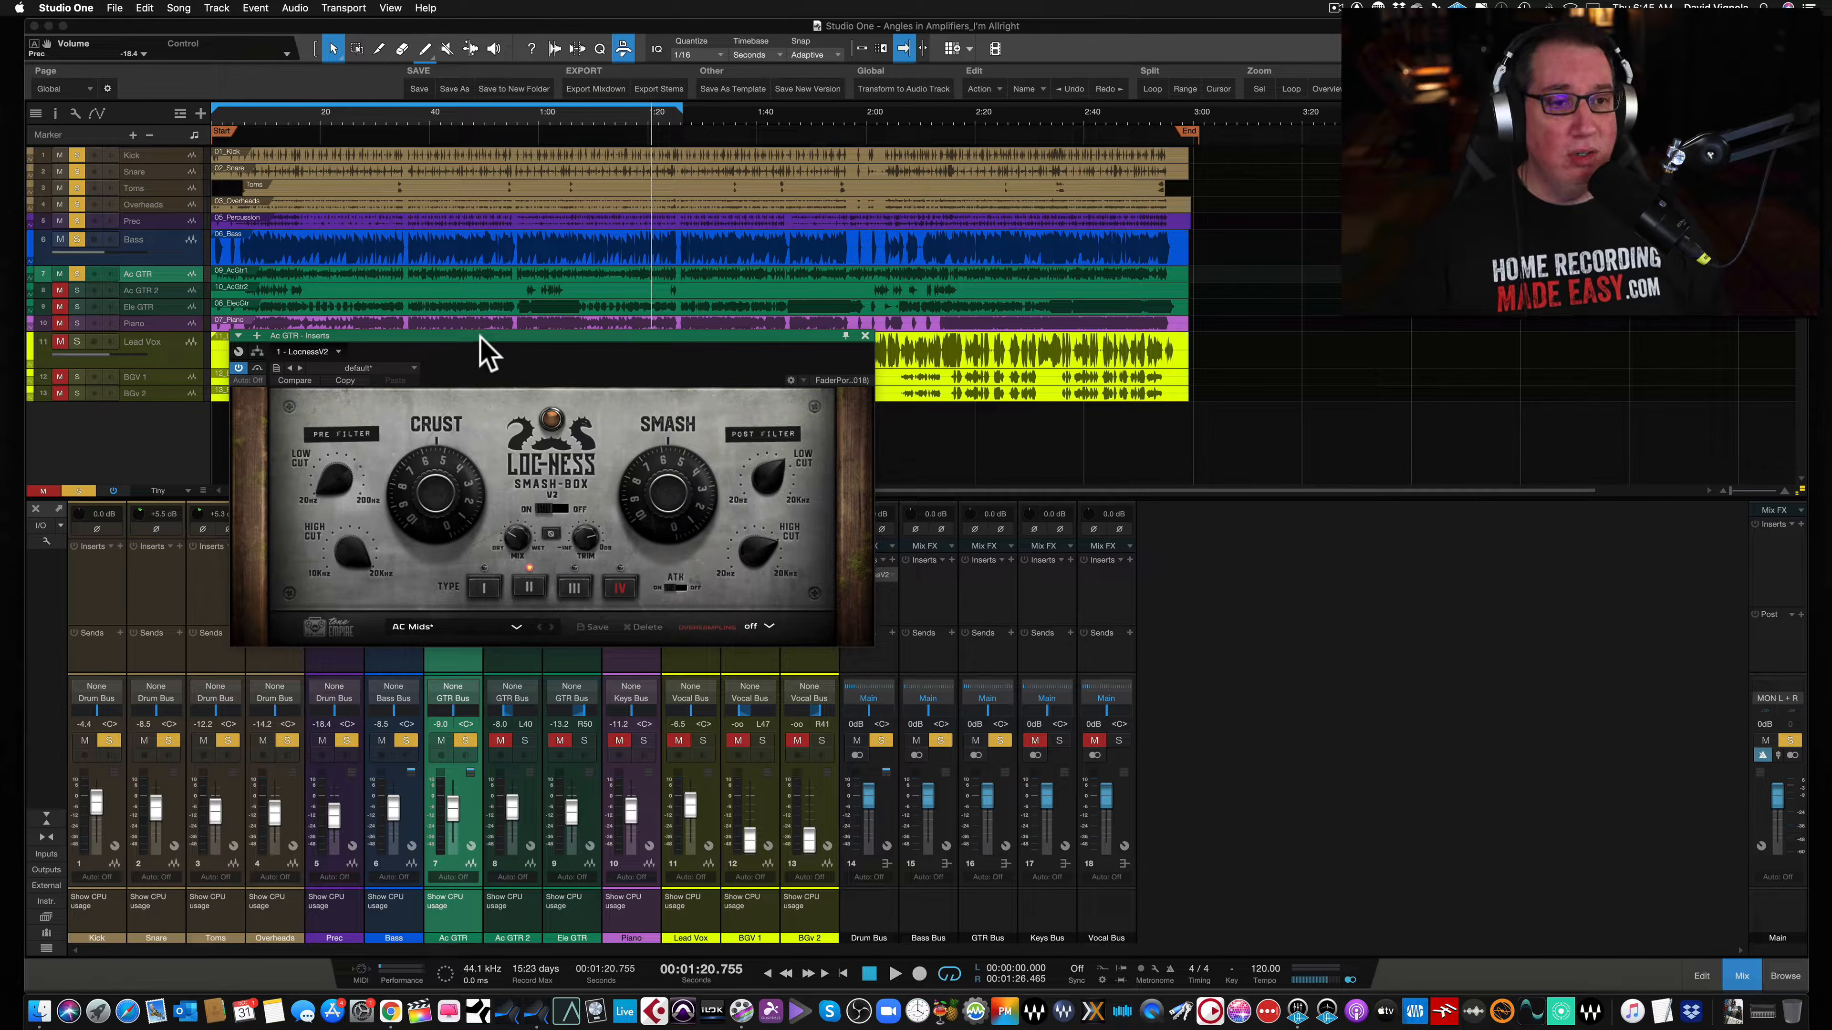
drag(478, 335, 484, 333)
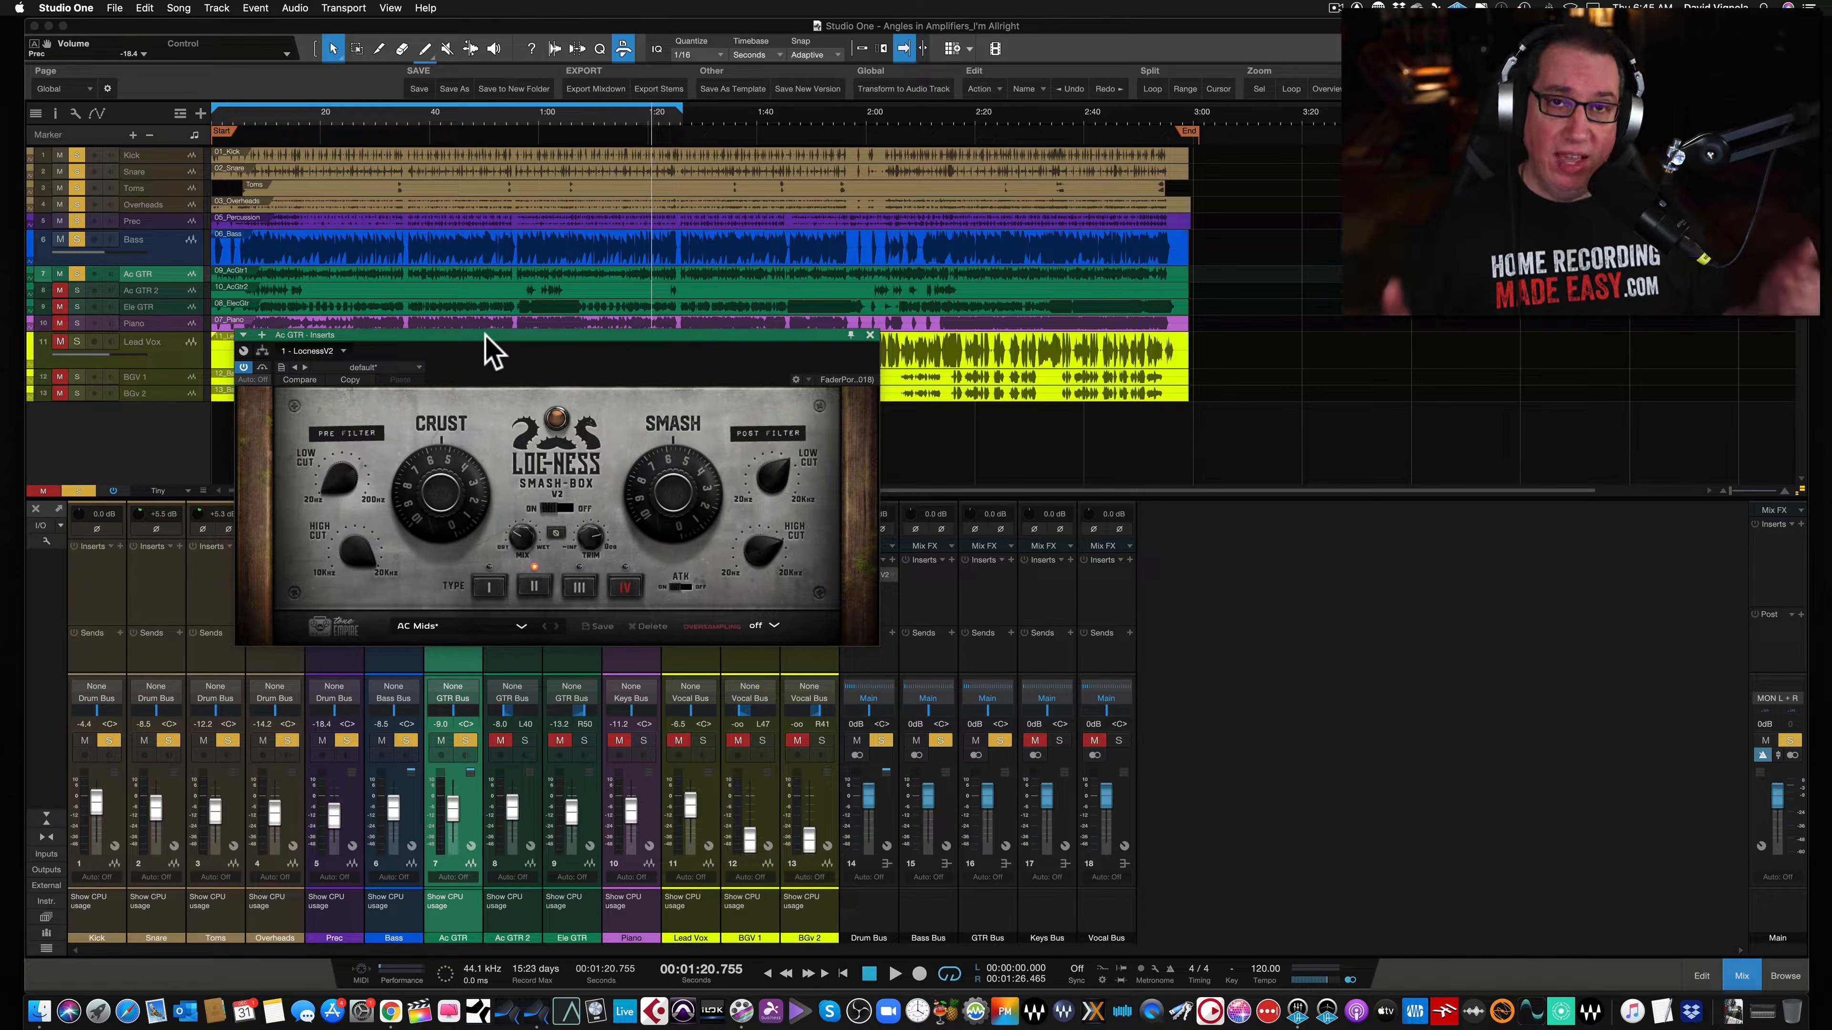